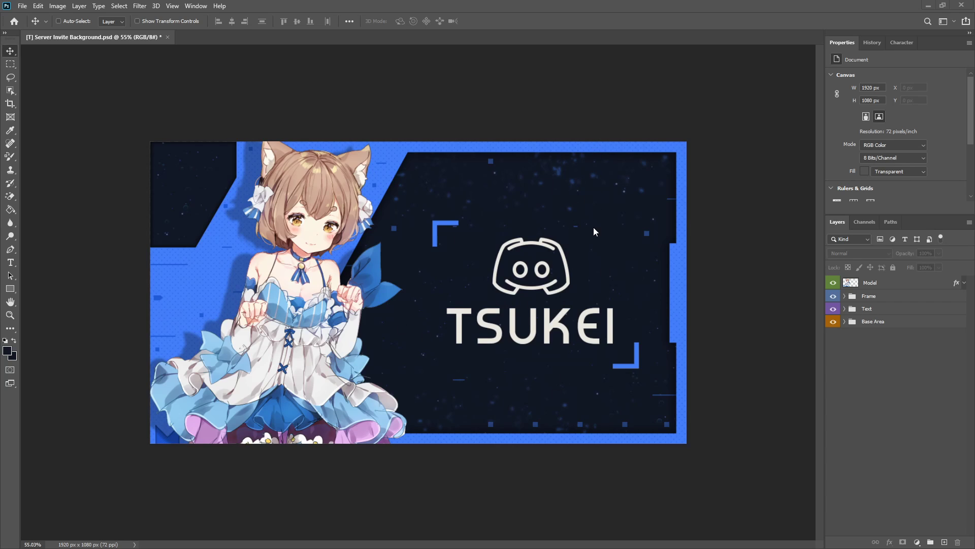
- Briefly hide and re-show the Shattered layers inside the Base Area group
click(845, 322)
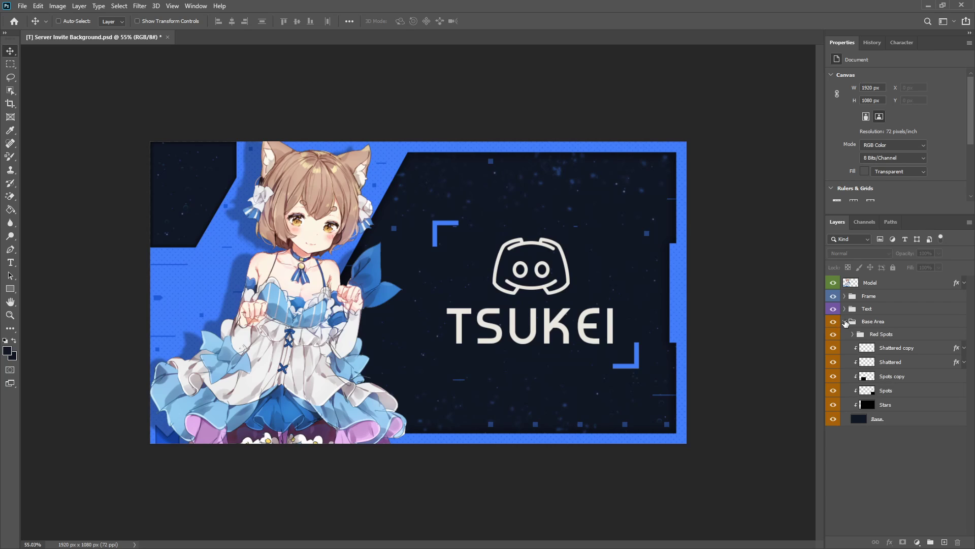
drag(833, 362, 834, 350)
click(833, 362)
click(830, 351)
click(845, 321)
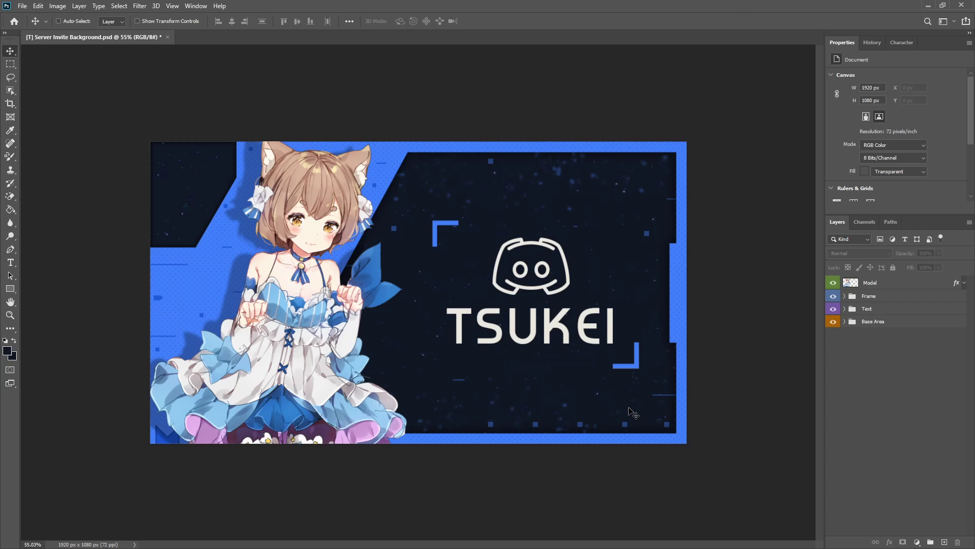
- Create a new 1920×1080 document
click(22, 5)
click(27, 18)
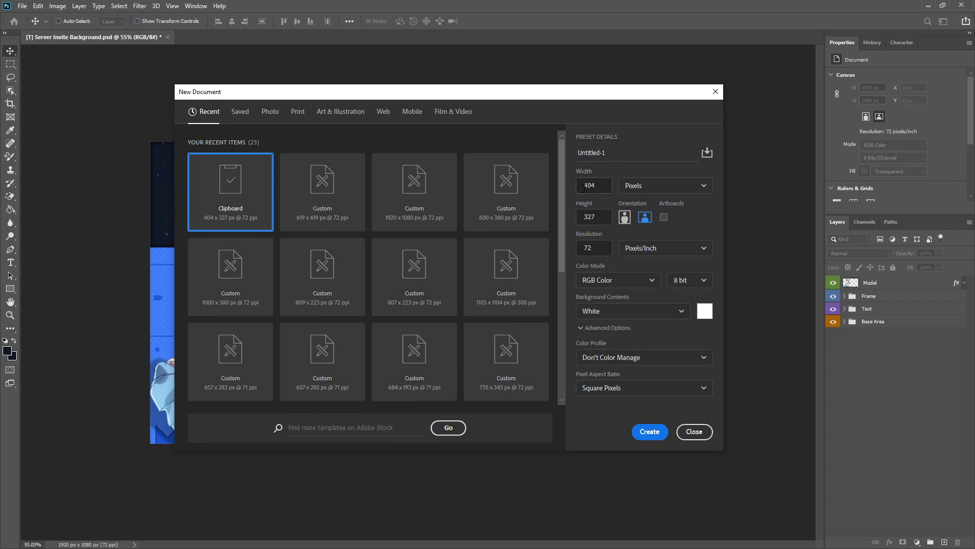
text(1920)
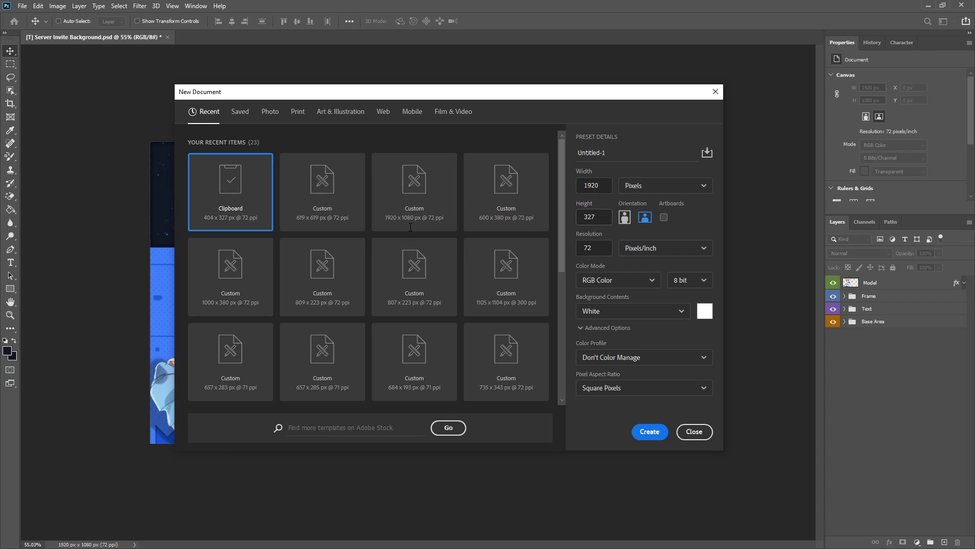
double_click(591, 218)
text(1080)
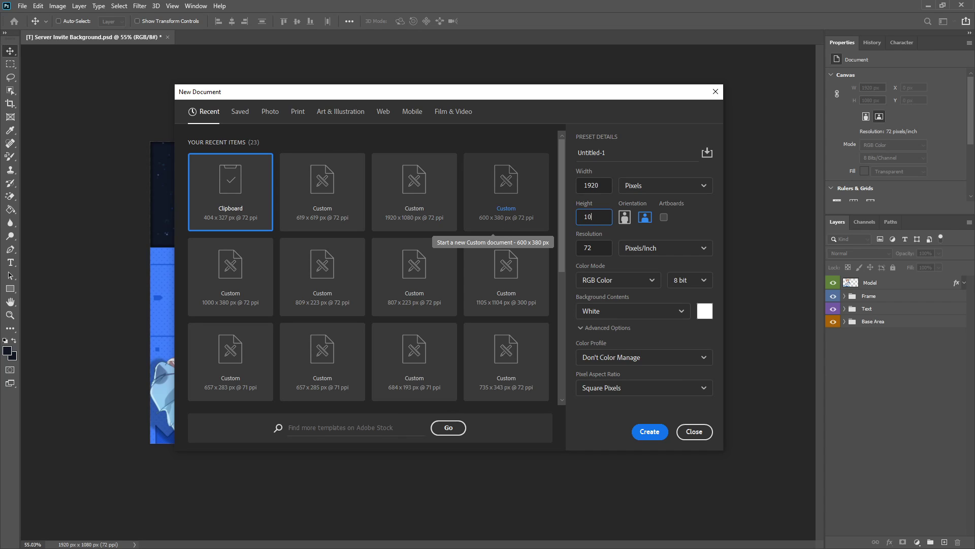
click(655, 438)
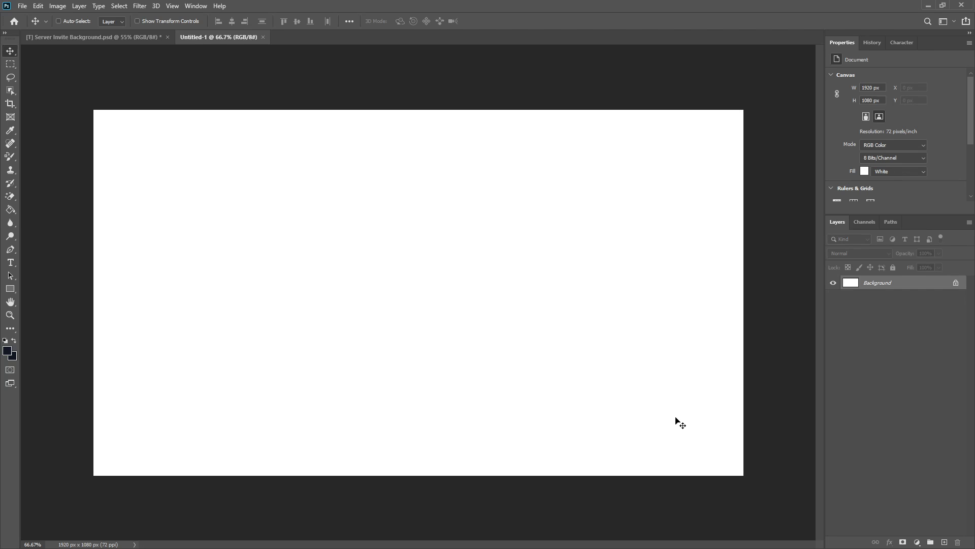
- Replace the Background with a new layer filled solid dark navy #111724
click(944, 543)
click(897, 299)
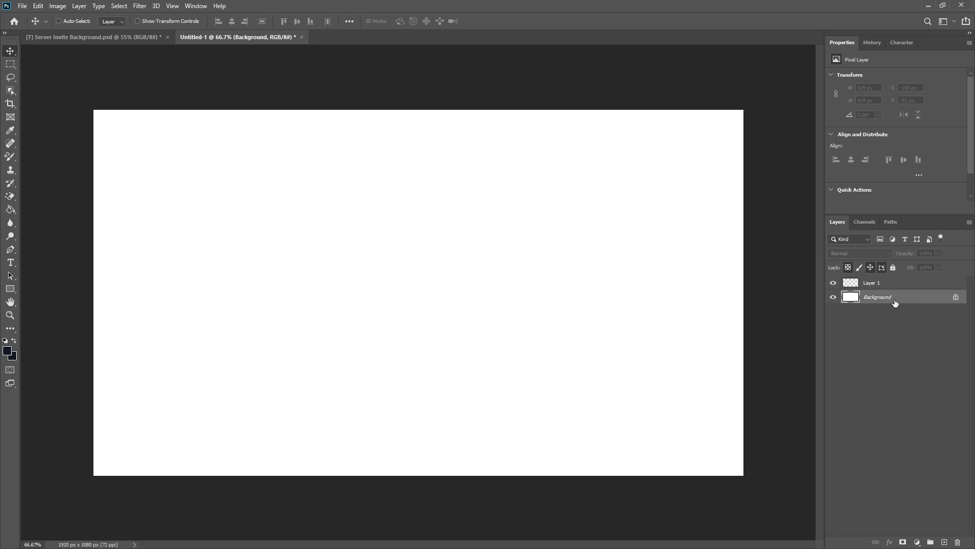
key(Delete)
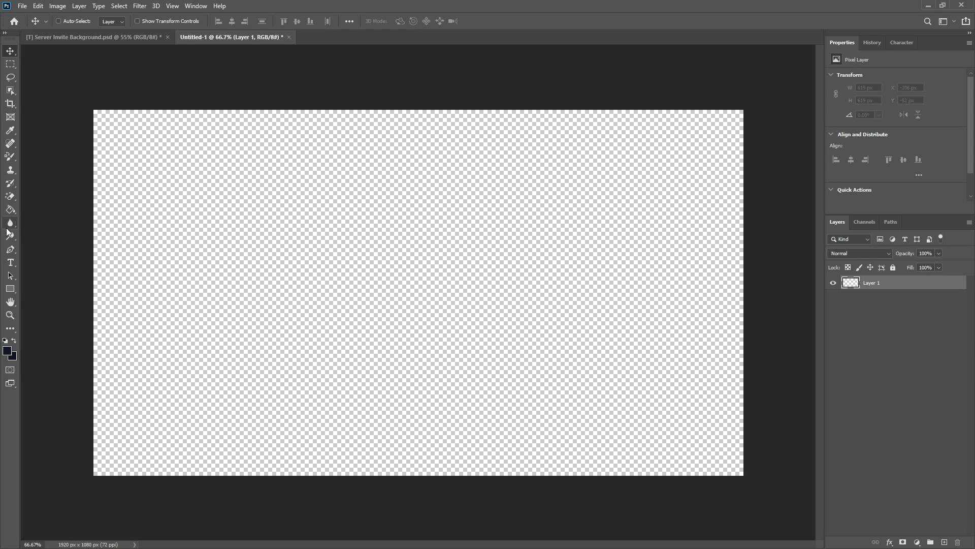
click(9, 212)
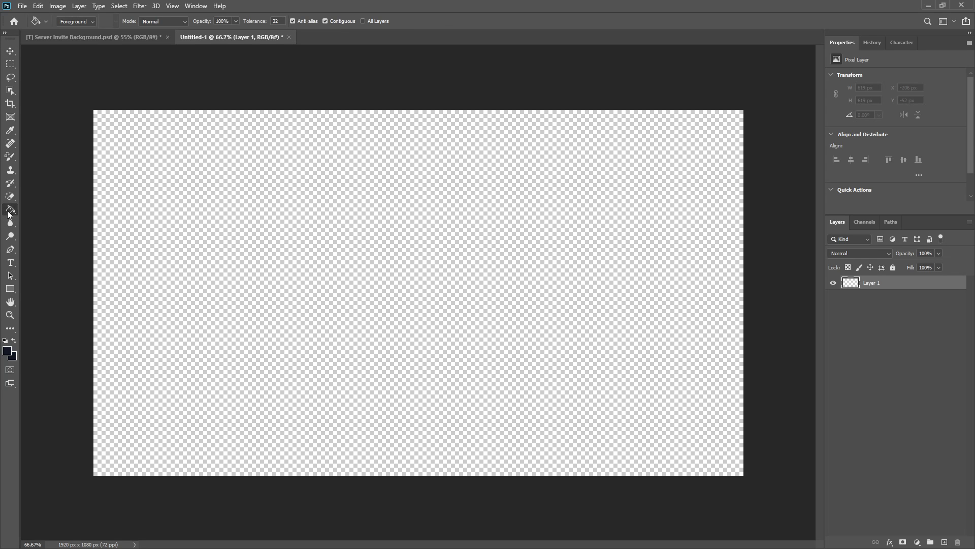
click(7, 350)
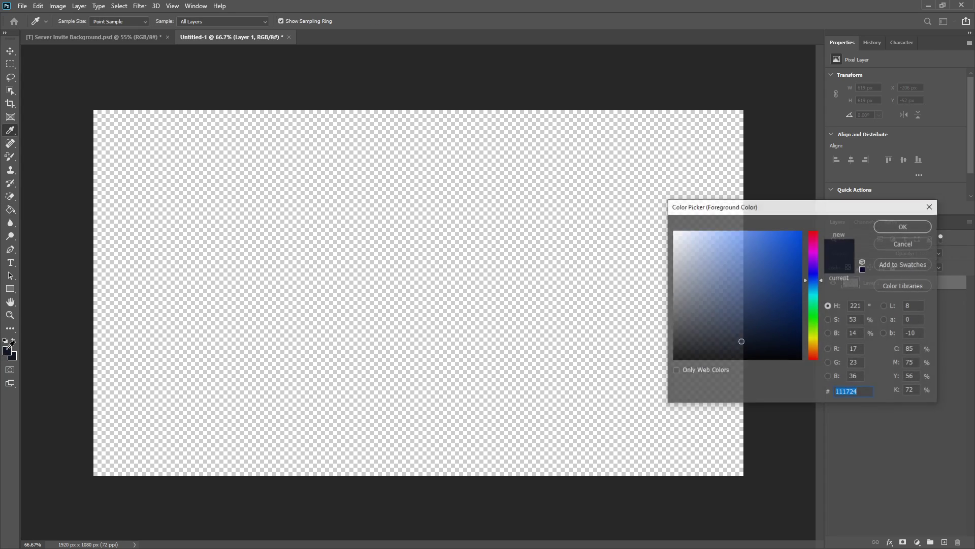
click(863, 393)
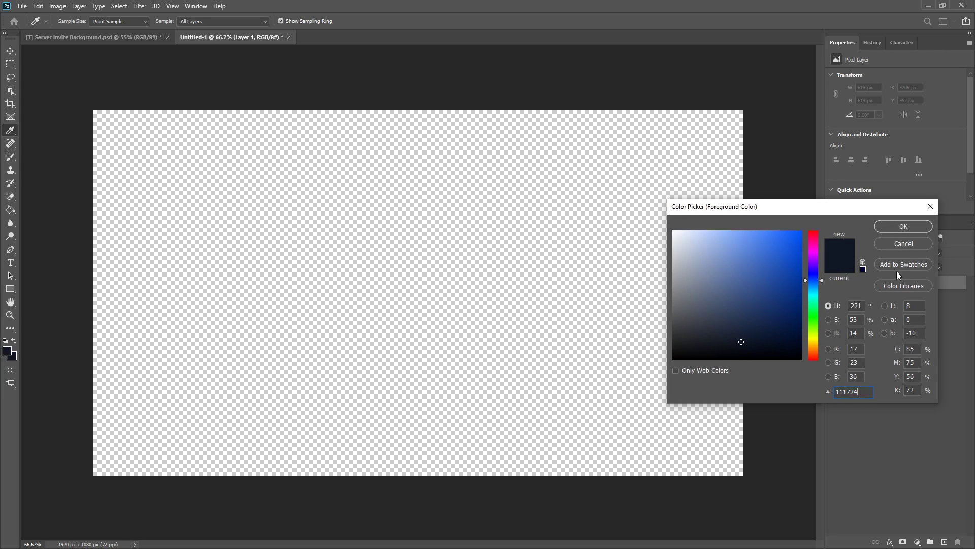
click(896, 227)
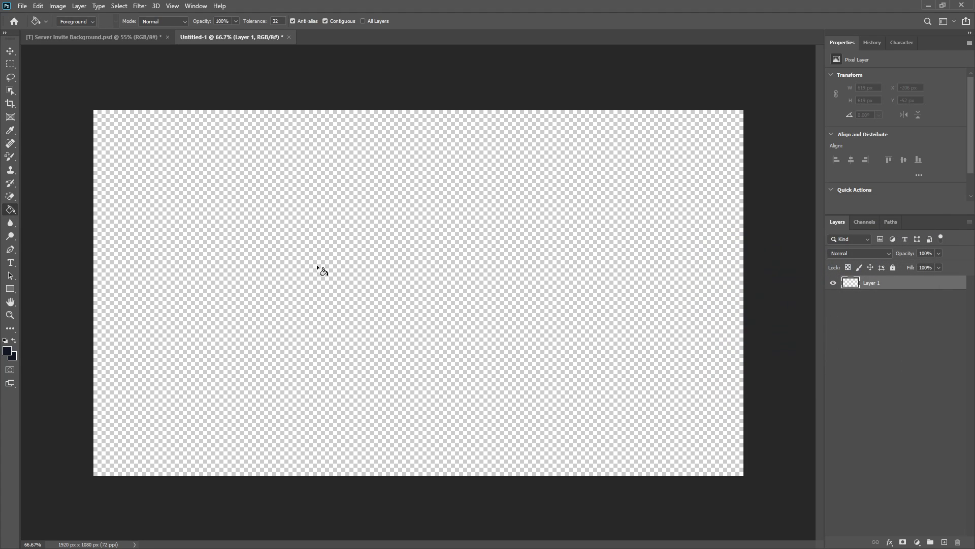
click(331, 237)
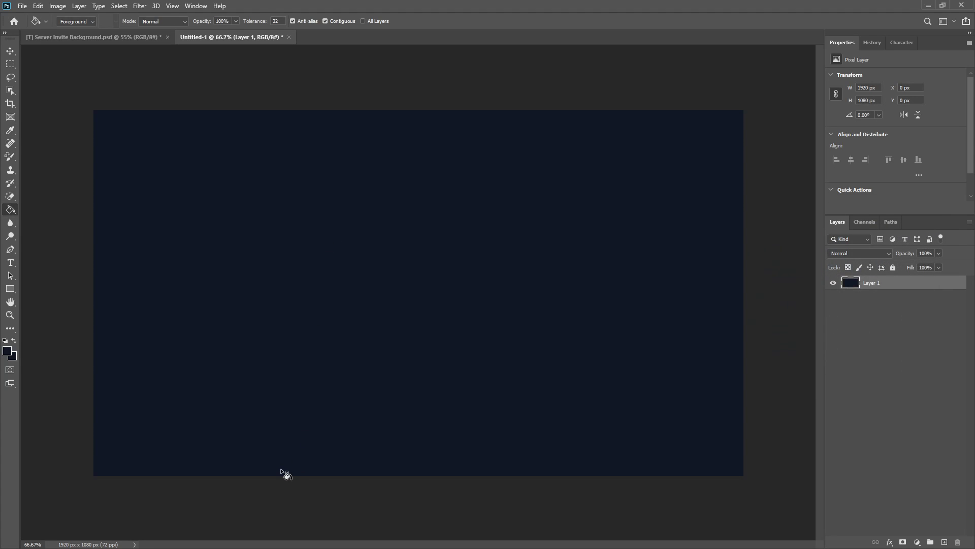
scroll(285, 431, down, 3)
- Group the navy layer, naming the group 'Base Area' and the layer 'Base'
scroll(285, 424, up, 3)
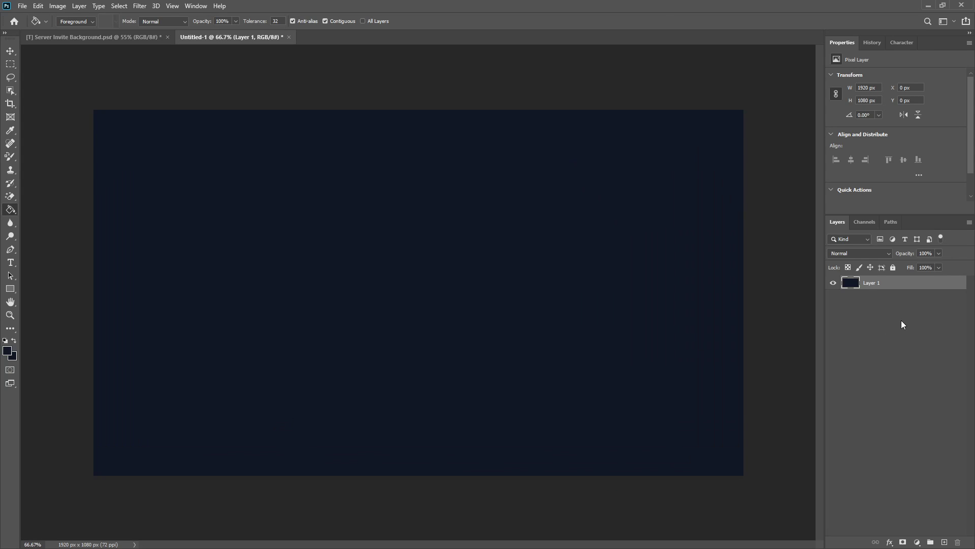
key(ctrl+g)
double_click(869, 284)
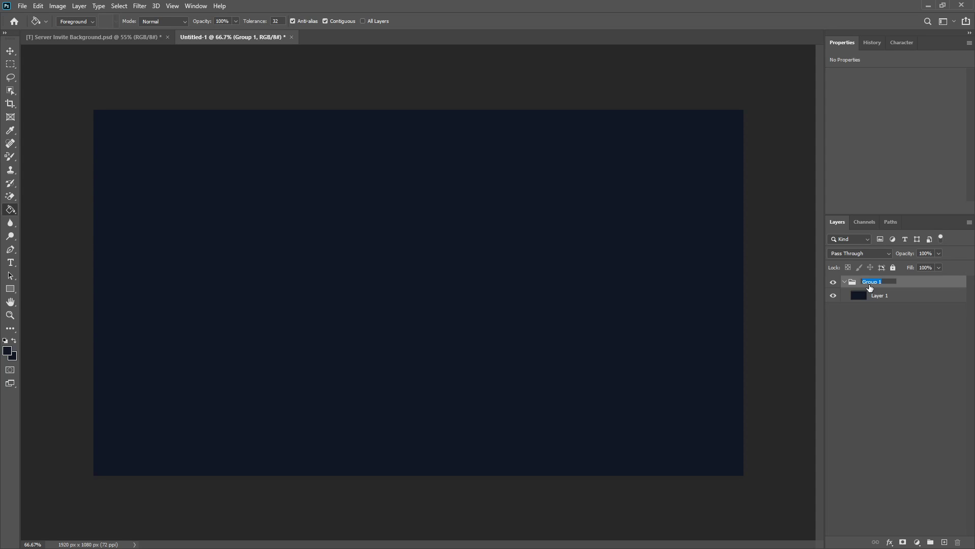
text(Base Area)
key(Return)
double_click(881, 294)
text(Base)
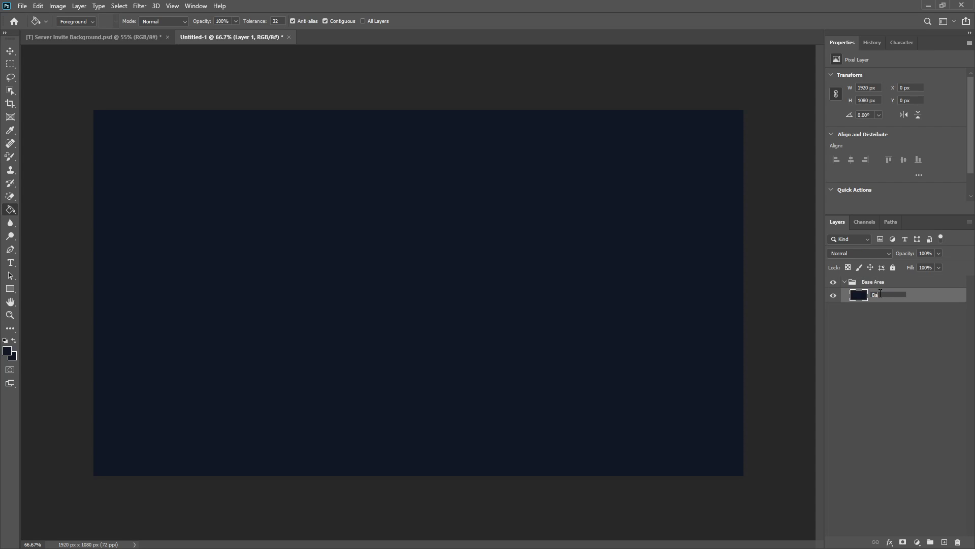
key(Return)
- Label Base Area red and add a new empty layer labelled orange
right_click(835, 282)
click(850, 318)
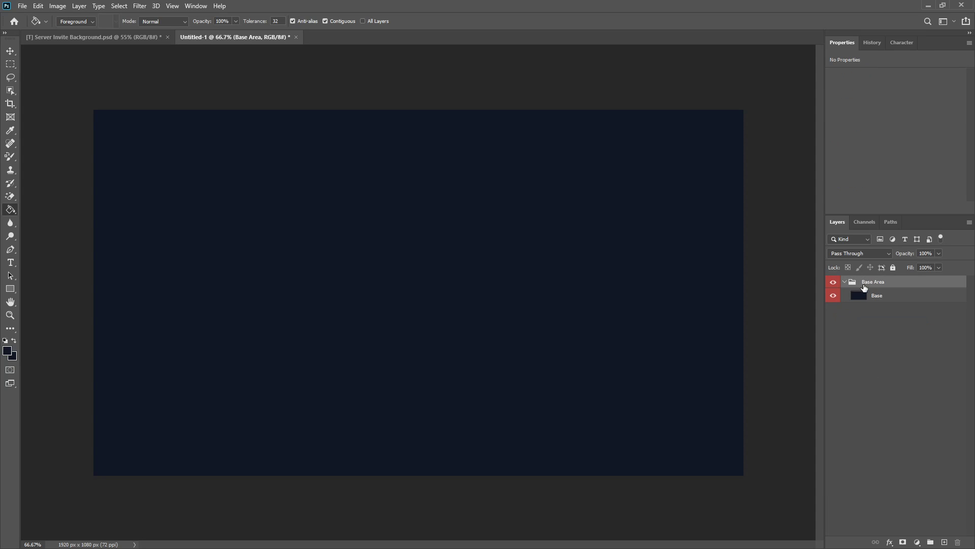
click(945, 542)
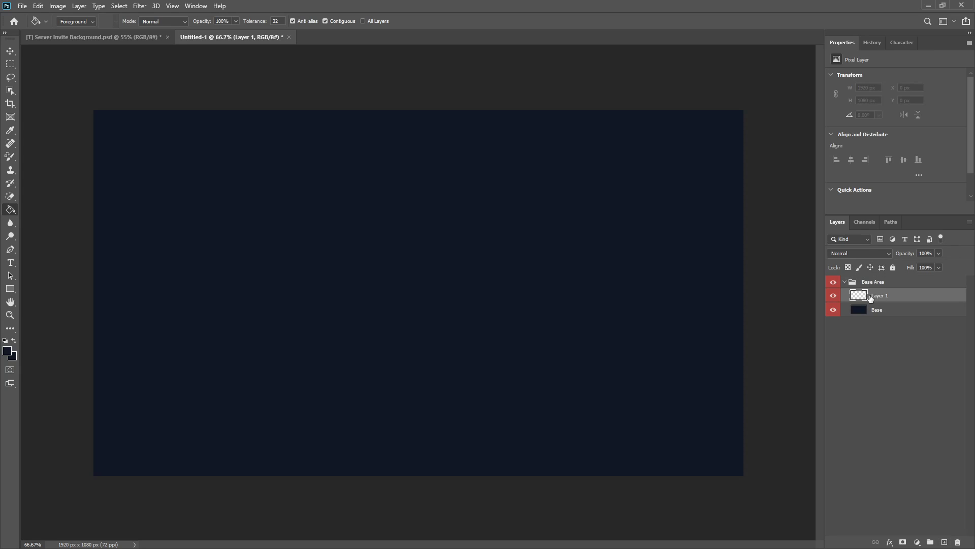
right_click(834, 283)
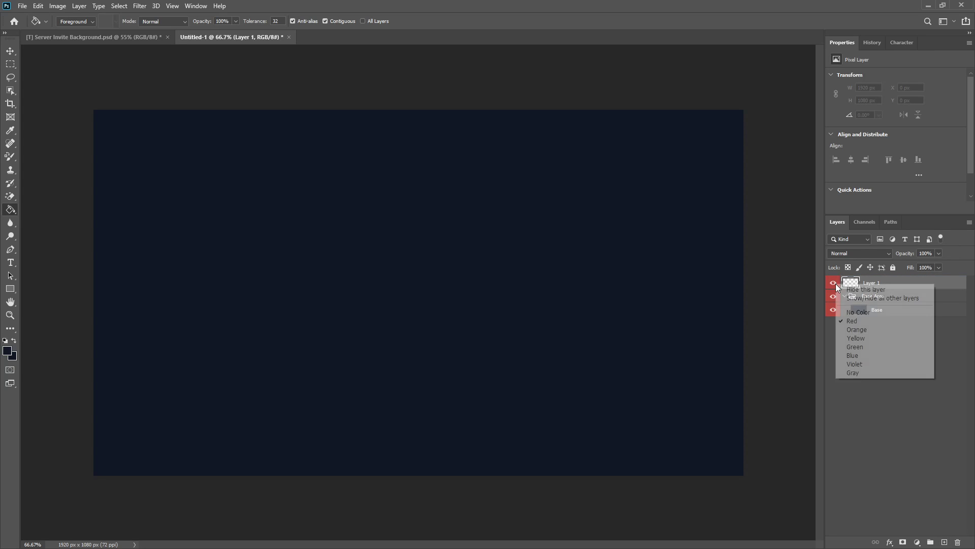
click(872, 330)
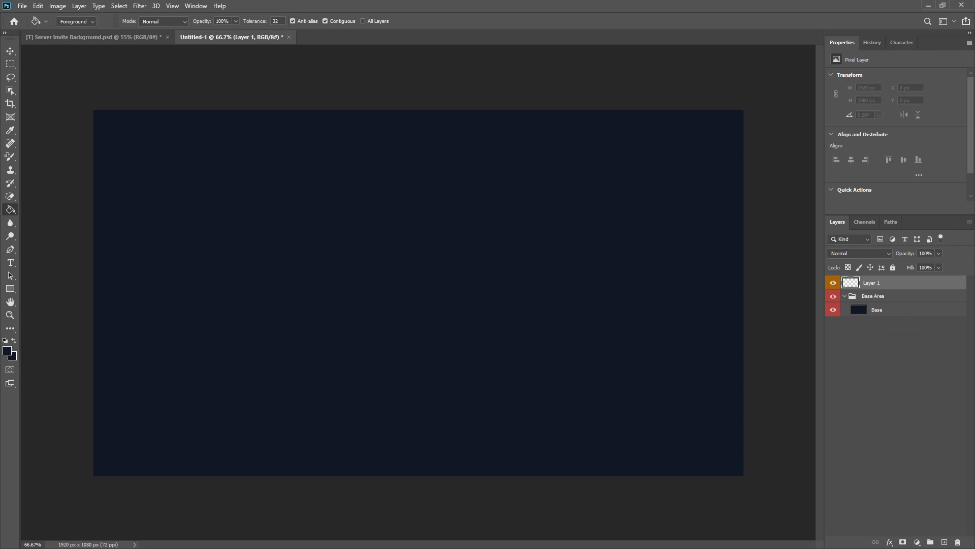
key(Return)
- Set the colour to blue 437ef7 and give the Rectangle tool a blue stroke and no fill
click(7, 351)
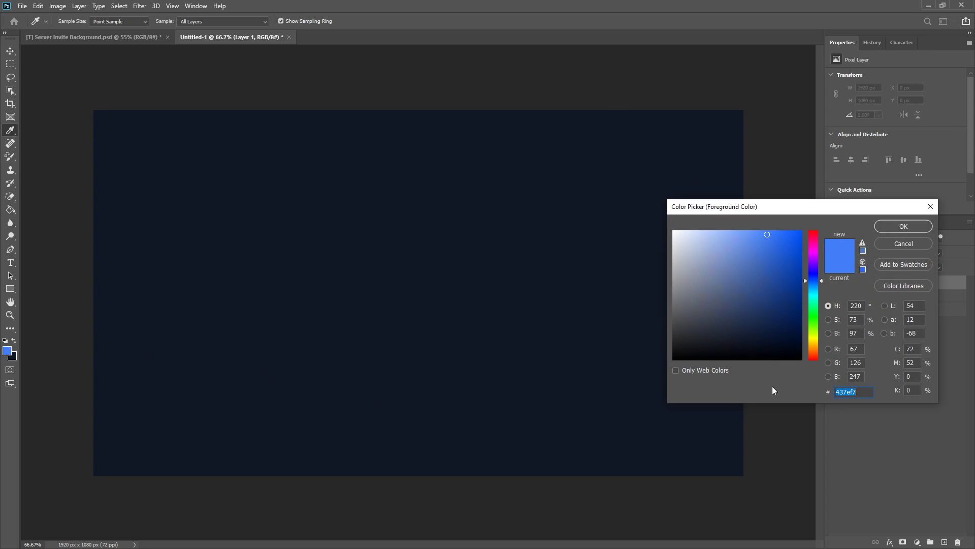
click(864, 394)
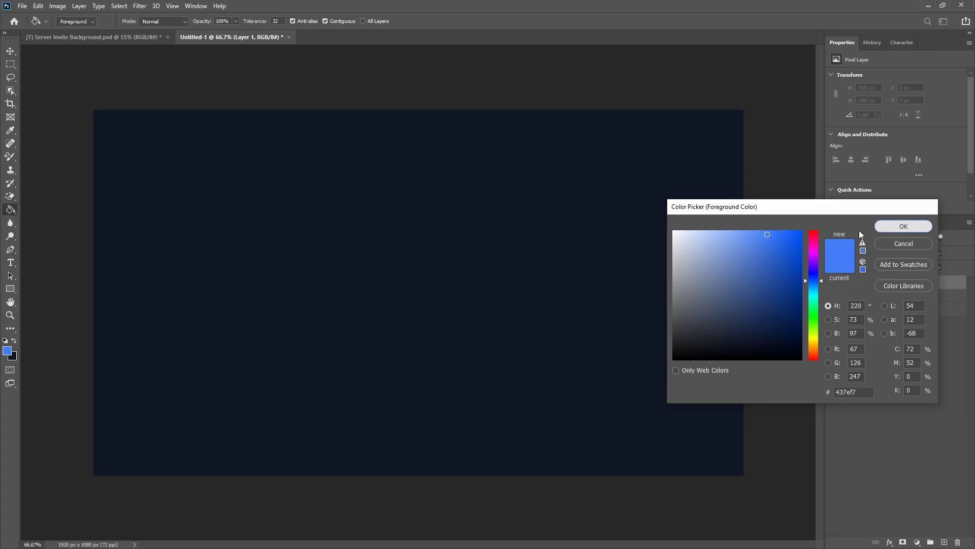
key(Return)
click(4, 291)
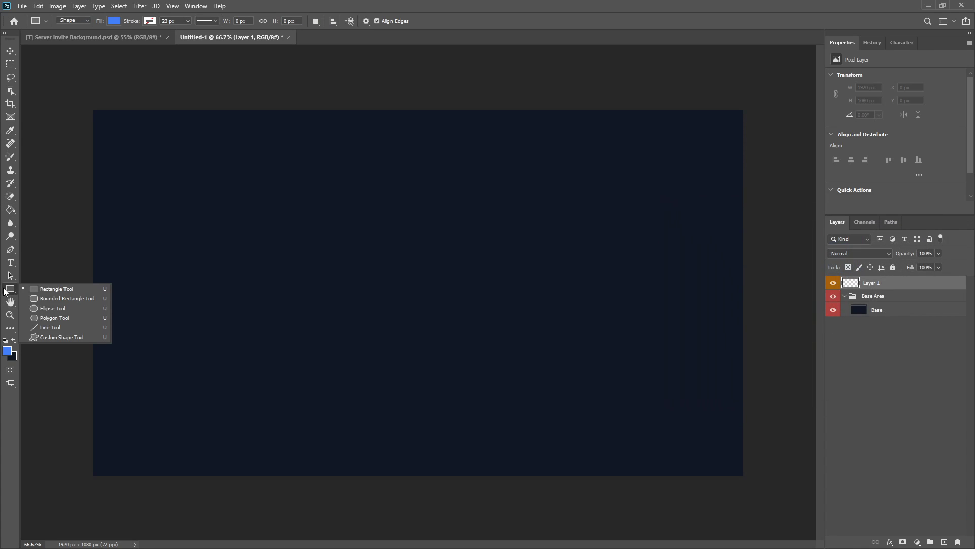
click(4, 290)
click(4, 291)
click(39, 196)
click(148, 21)
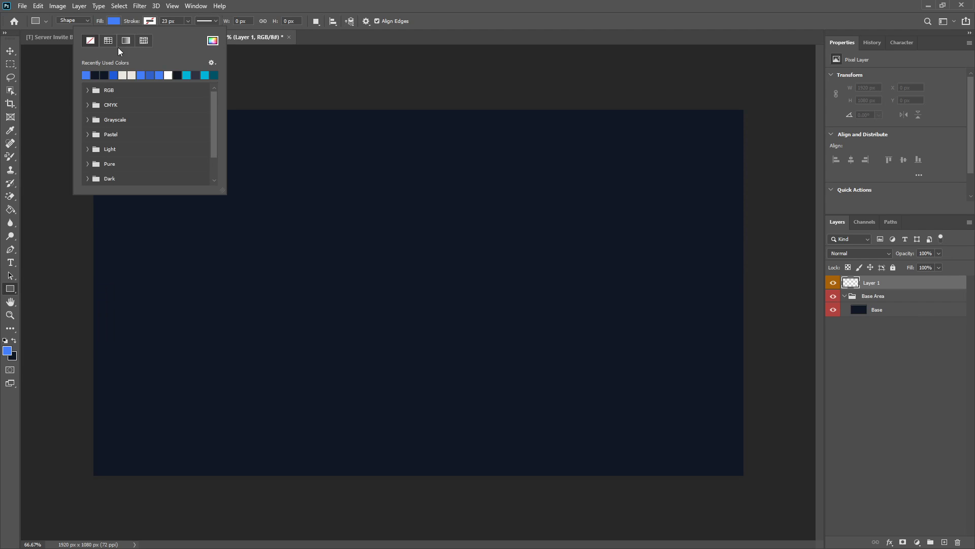
click(87, 75)
click(117, 22)
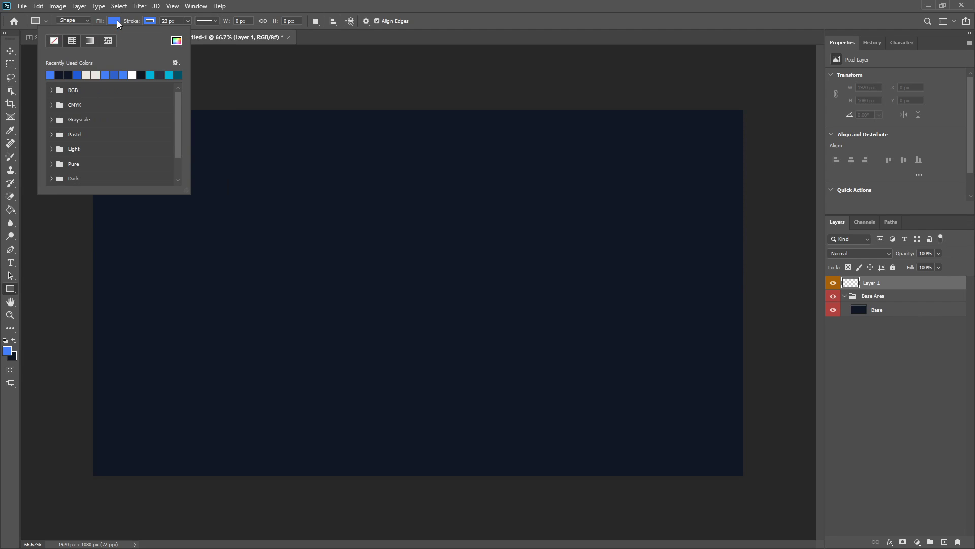
click(54, 42)
click(495, 4)
- Draw the outlined rectangle and stretch it to frame the full 1920×1080 canvas
drag(129, 125, 728, 465)
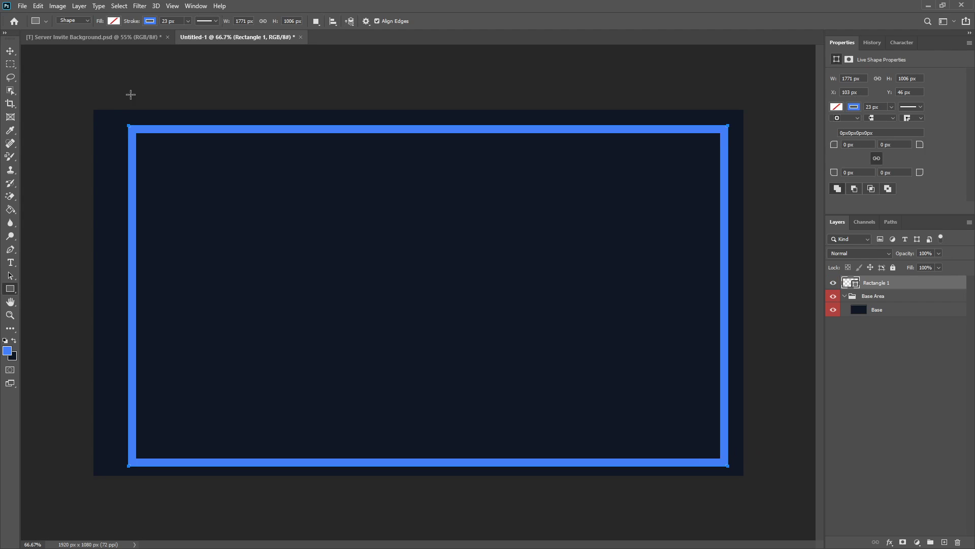
click(10, 51)
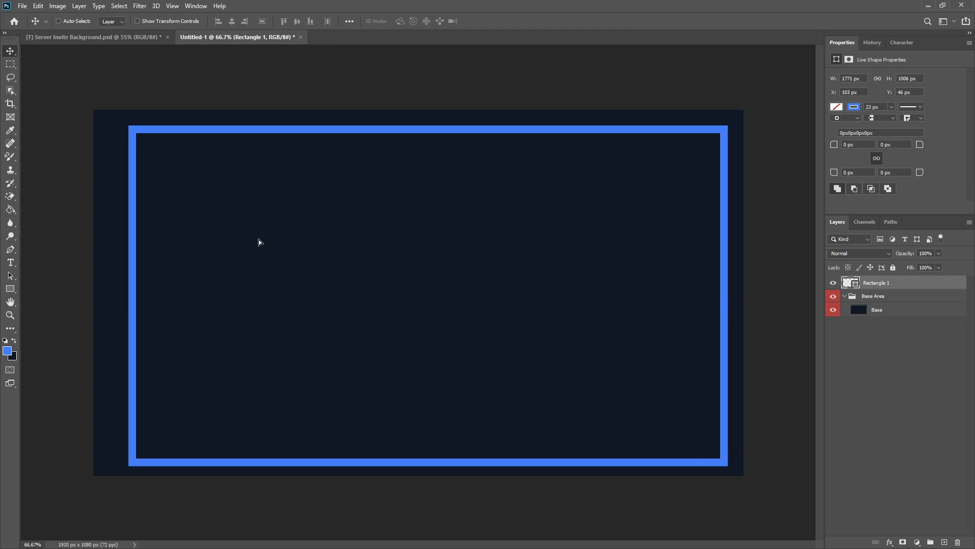
drag(259, 239, 230, 228)
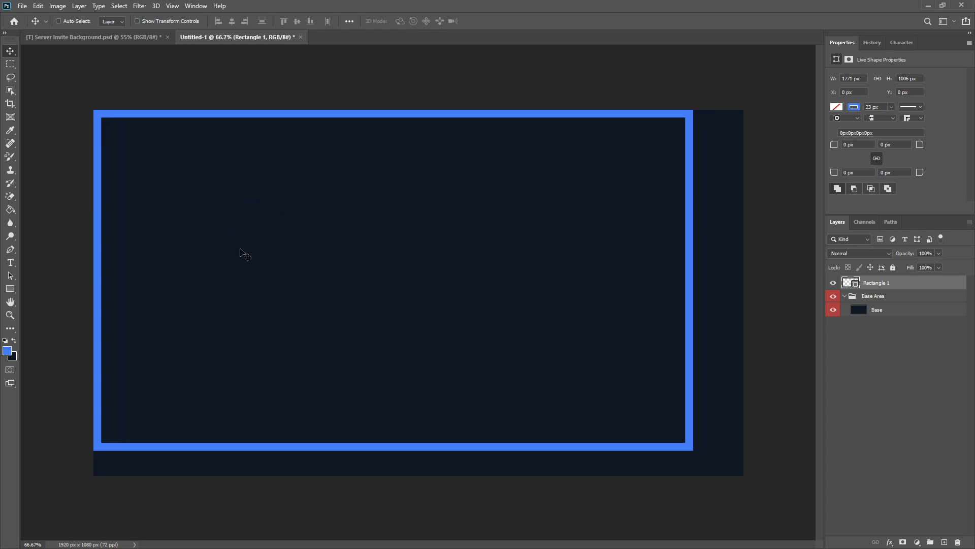
key(ctrl+t)
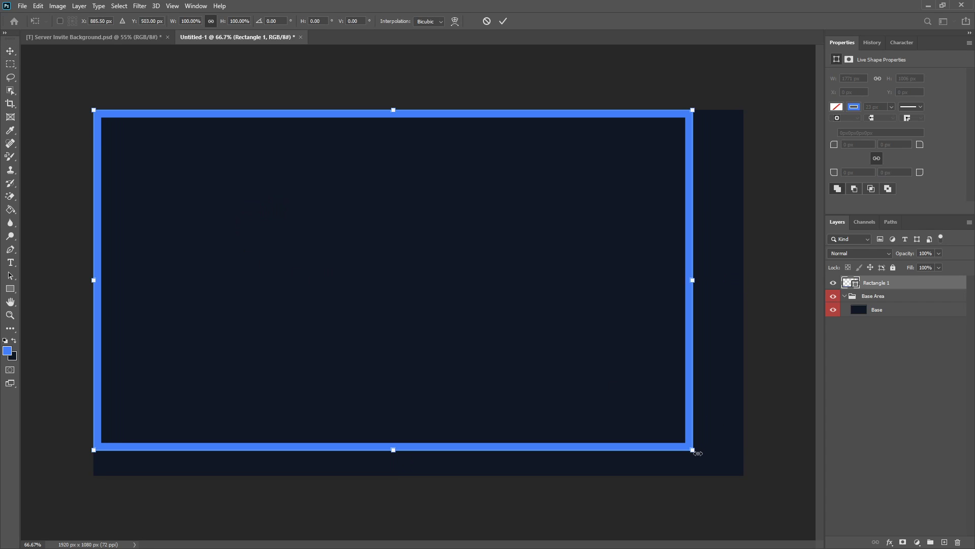
drag(698, 453, 744, 477)
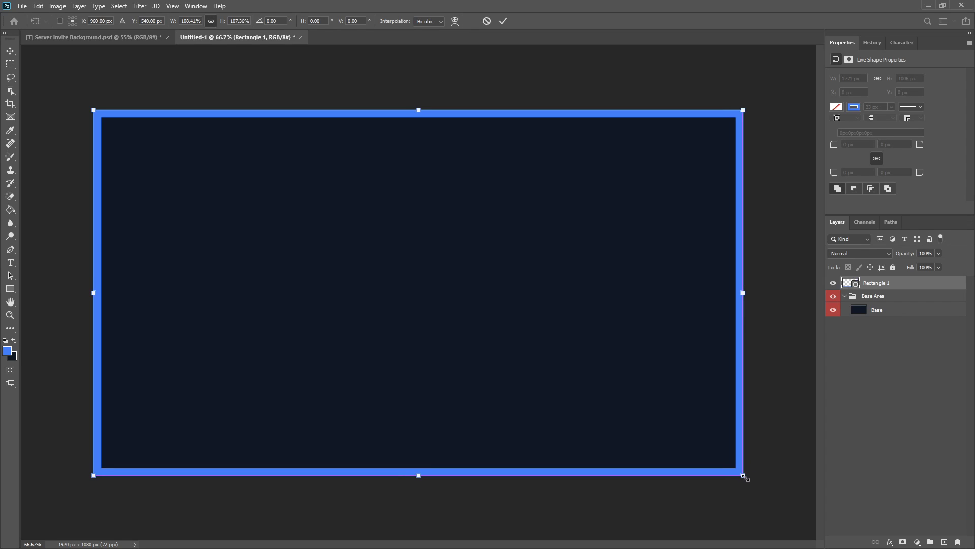
click(503, 21)
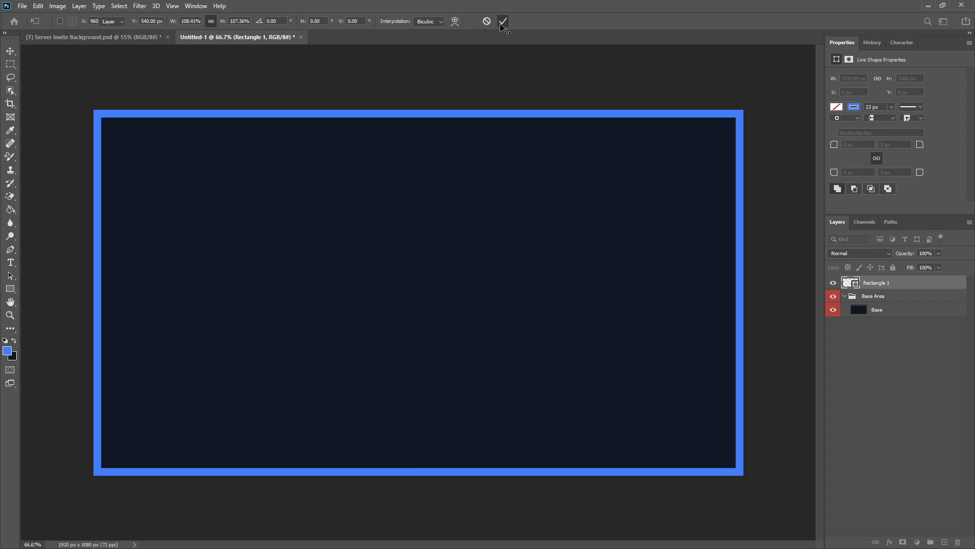
click(11, 289)
- Thicken the blue border stroke to 32 px
click(170, 21)
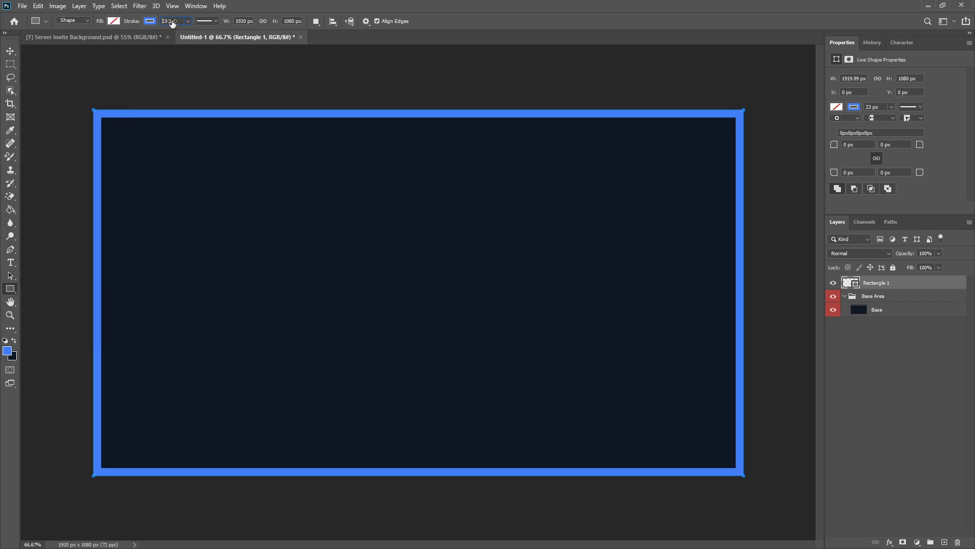
drag(171, 23, 177, 24)
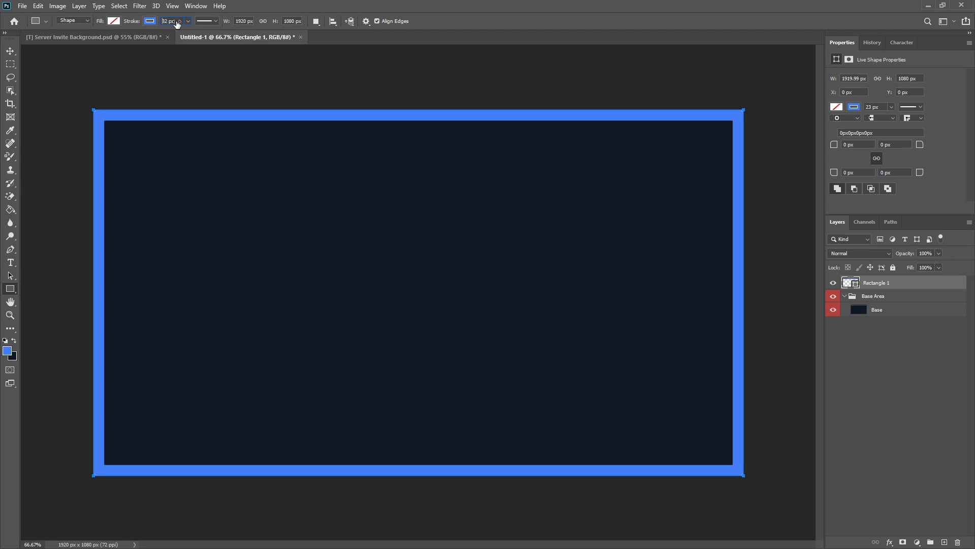
key(alt)
key(alt)
- Put the border rectangle into a new group named 'Frame Area'
key(ctrl+g)
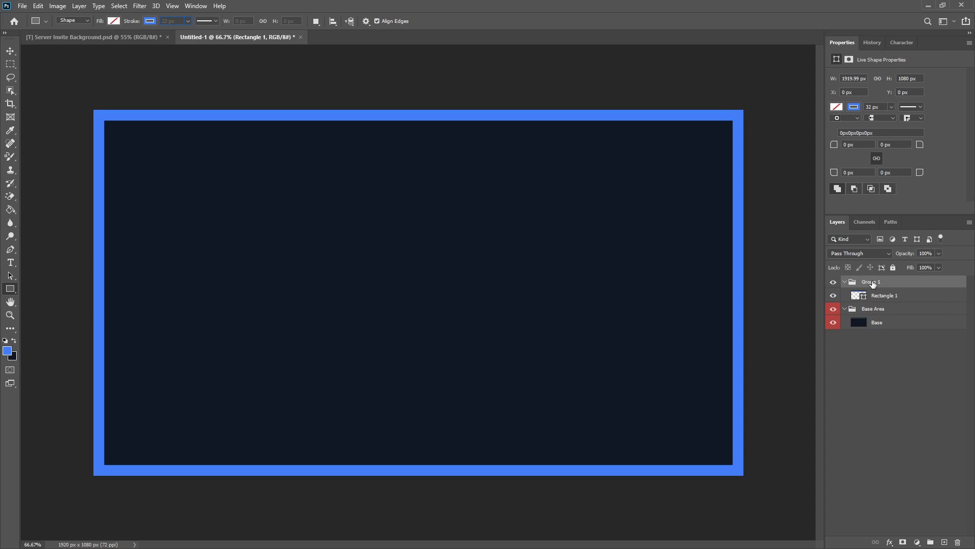
double_click(872, 282)
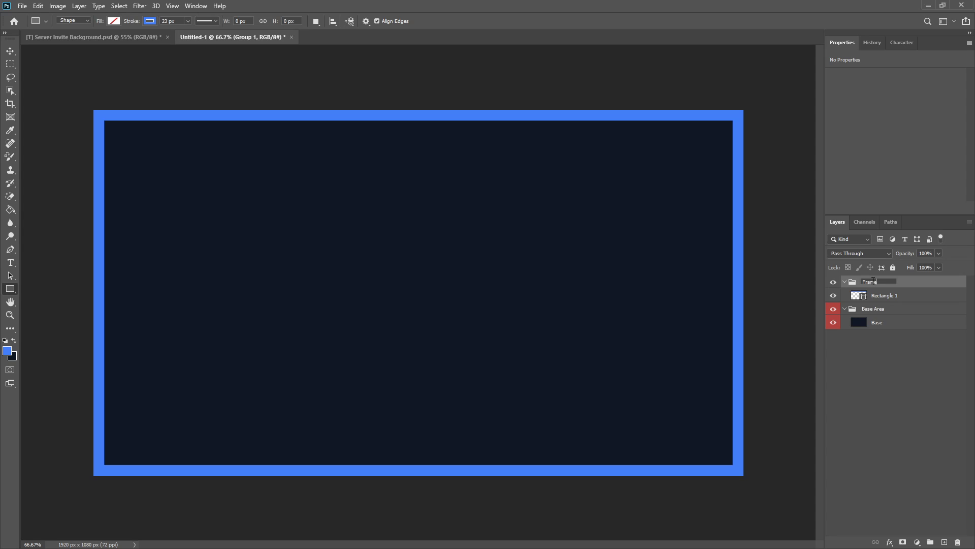
text(Frame Area)
key(Return)
- Rasterize the Rectangle 1 border layer
click(886, 295)
right_click(890, 297)
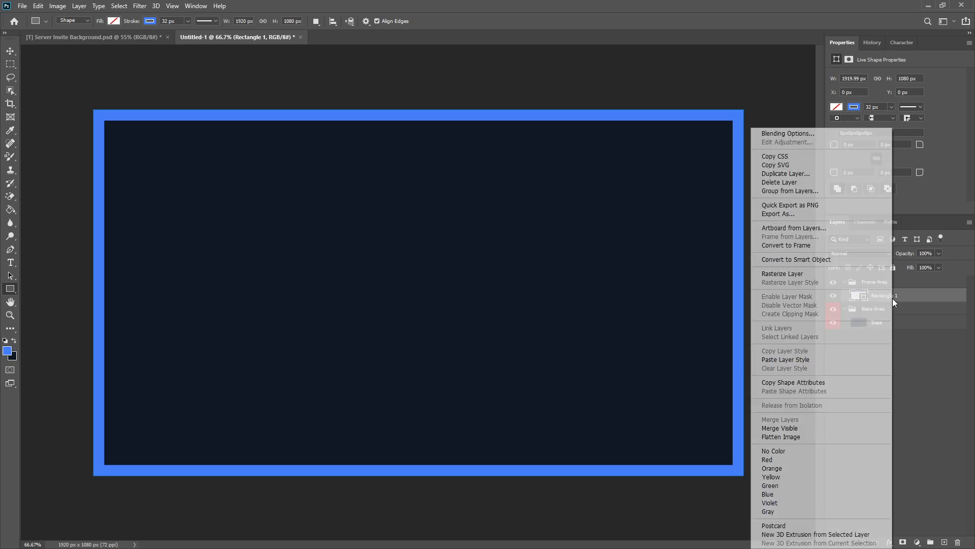
click(797, 274)
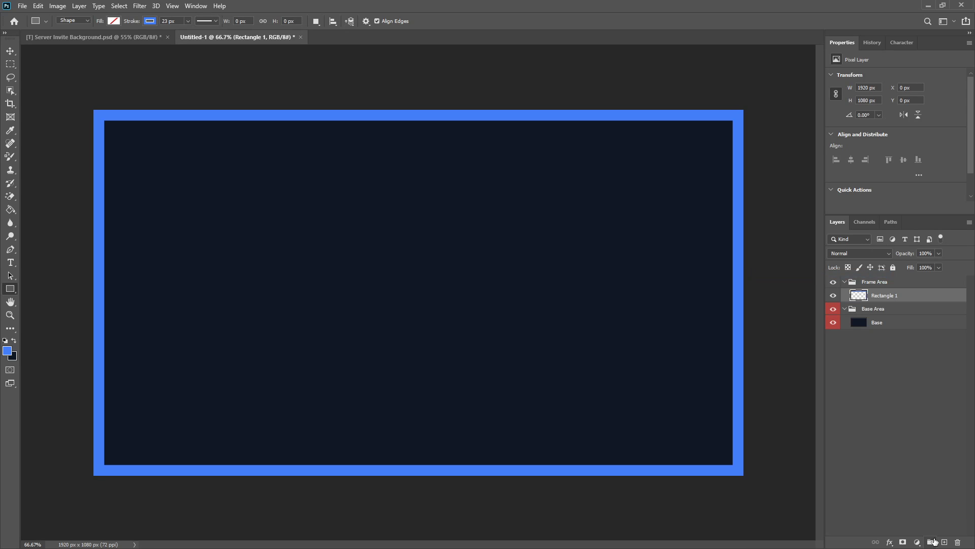
- On a new layer, trace a four-point slanted panel path over the canvas's left side
click(943, 542)
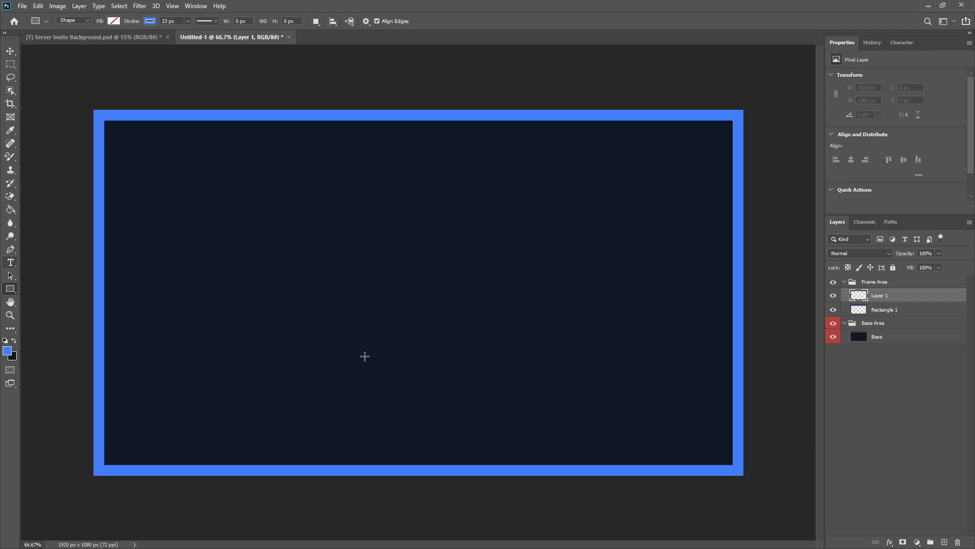
click(10, 252)
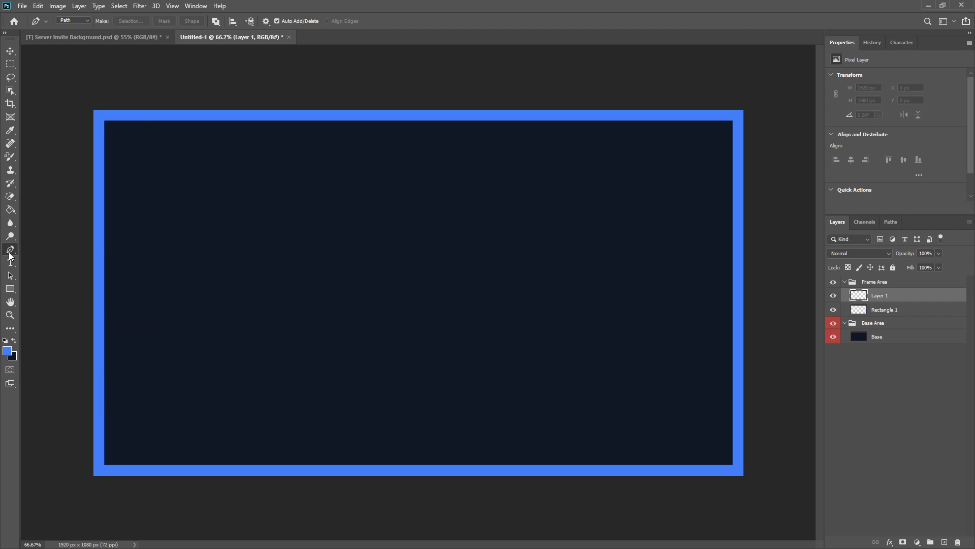
right_click(10, 251)
click(46, 250)
click(248, 467)
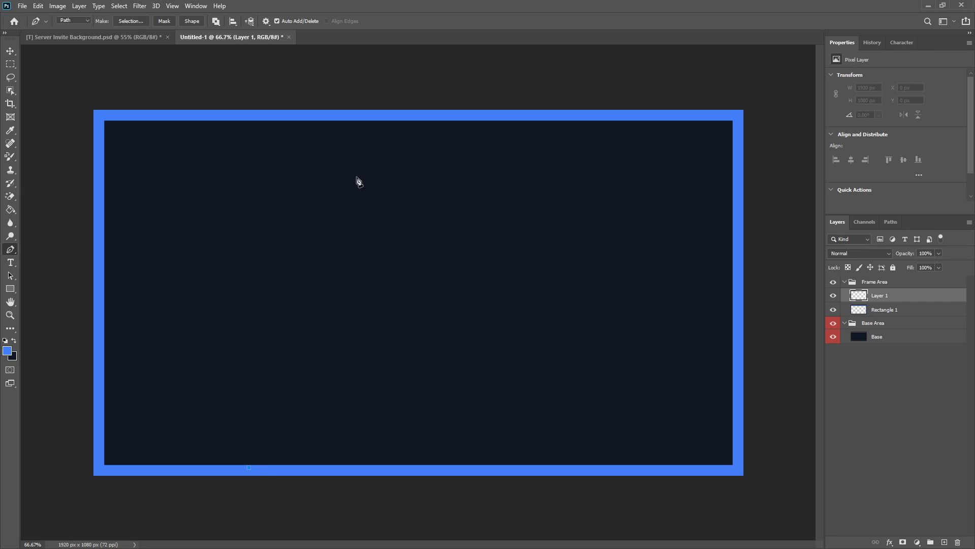
click(383, 120)
key(ctrl+z)
click(409, 120)
key(ctrl+z)
click(409, 119)
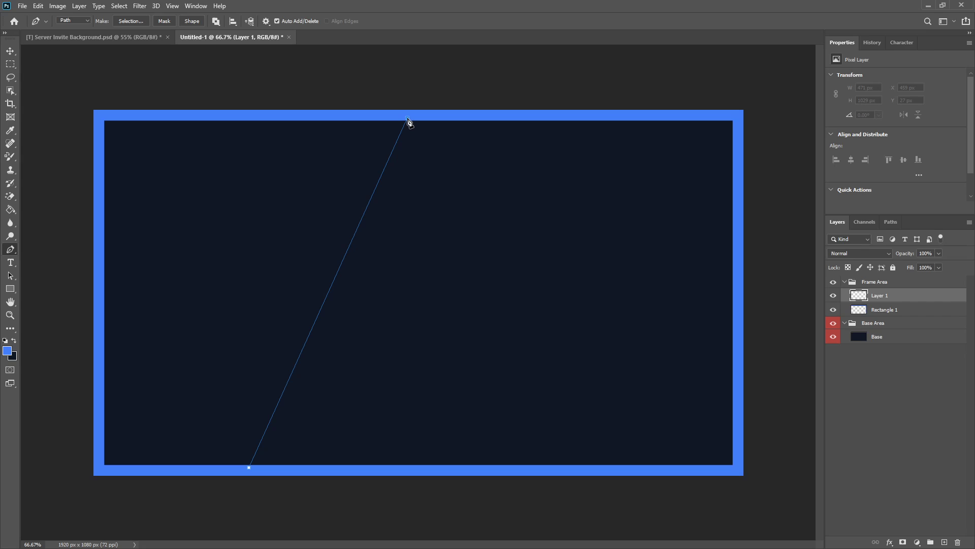
click(102, 119)
click(103, 470)
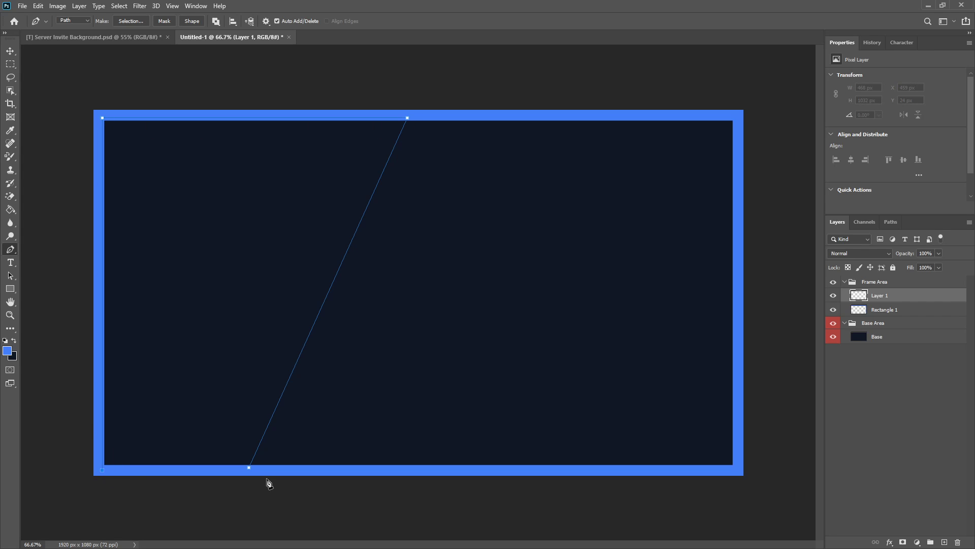
click(249, 467)
- Convert the path to a selection and fill it with blue 437ef7
right_click(228, 253)
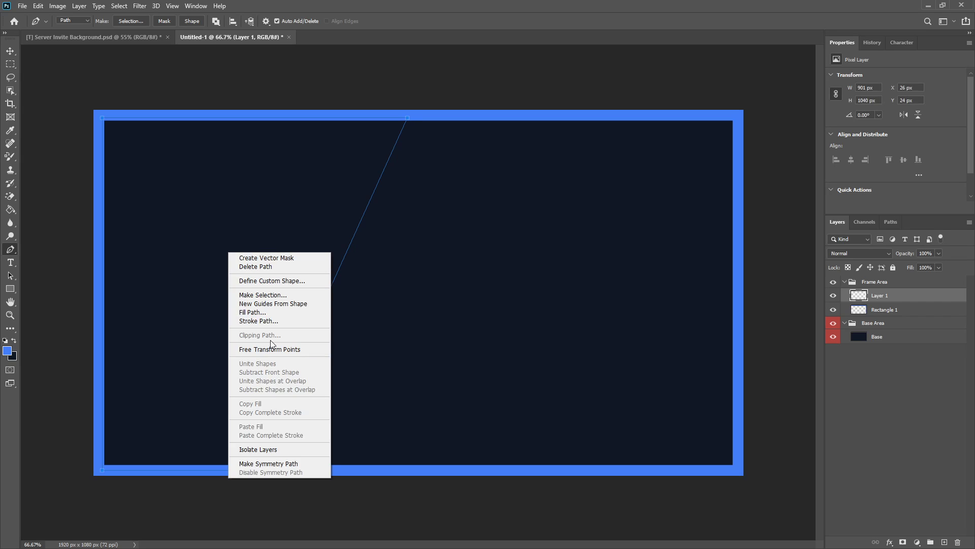
click(263, 295)
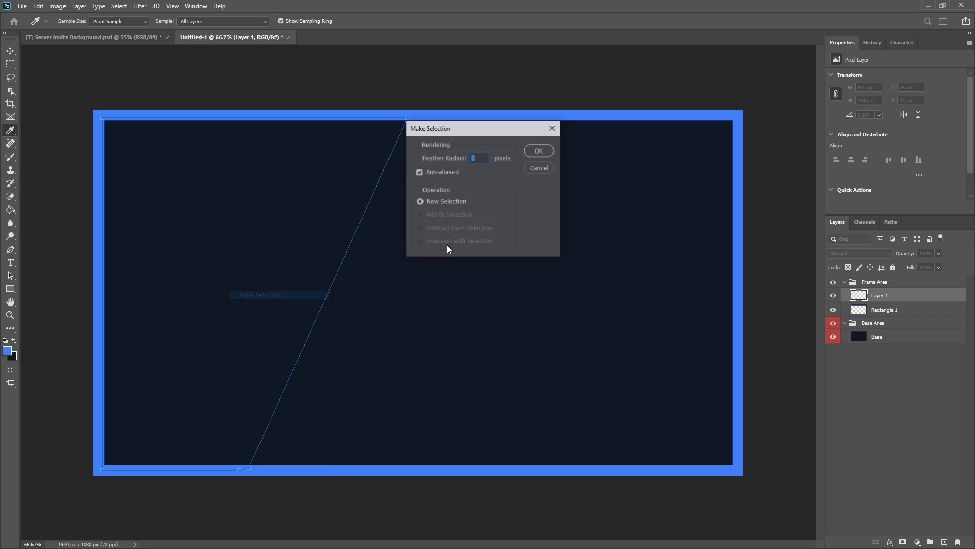
click(539, 151)
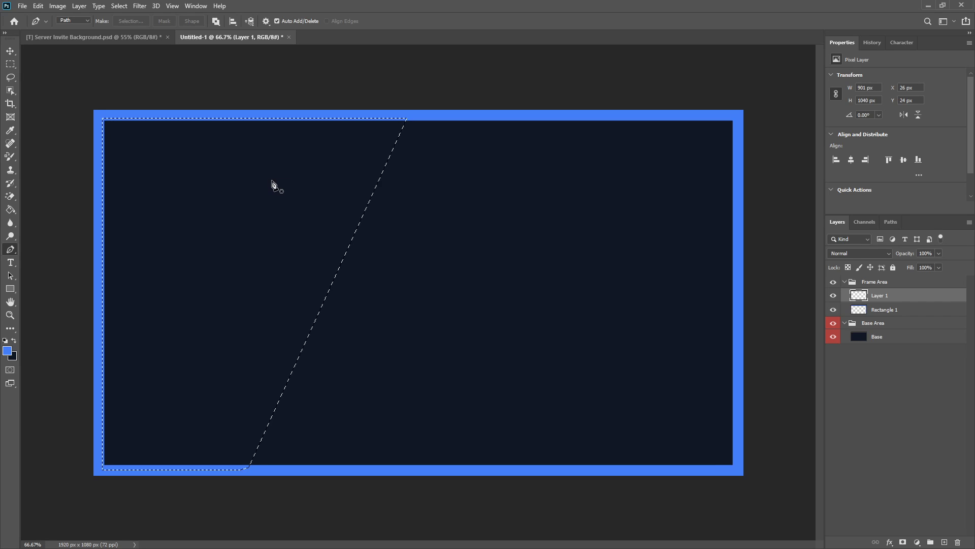
key(shift+F5)
click(374, 130)
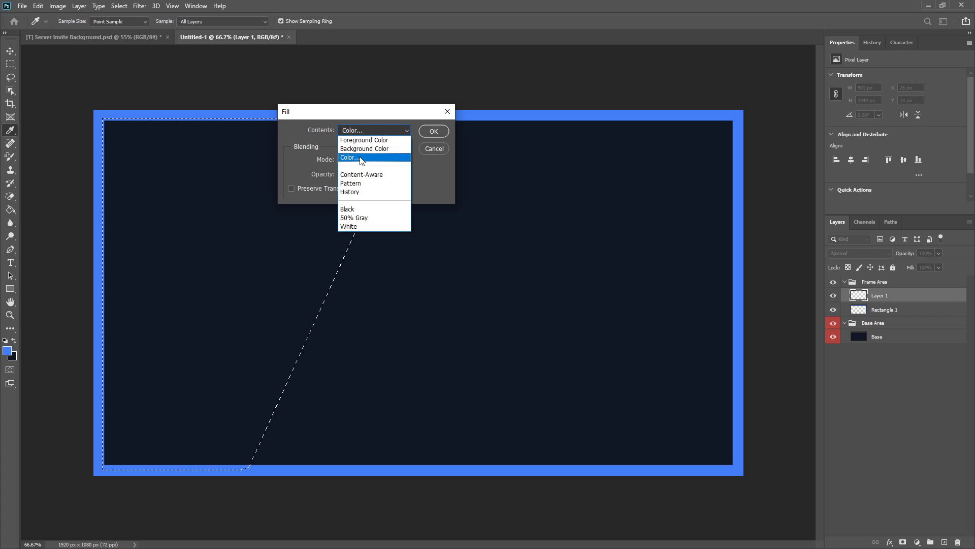
click(361, 158)
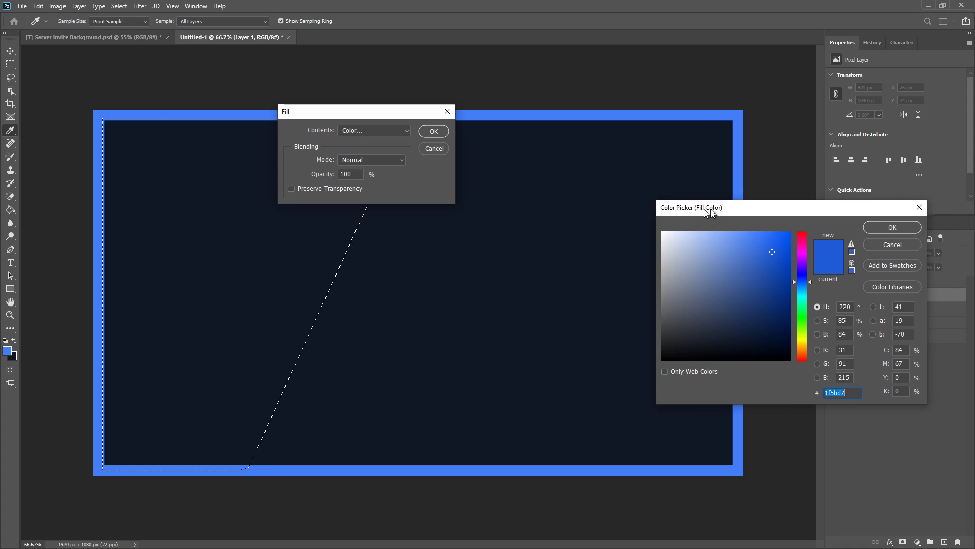
drag(711, 209, 449, 110)
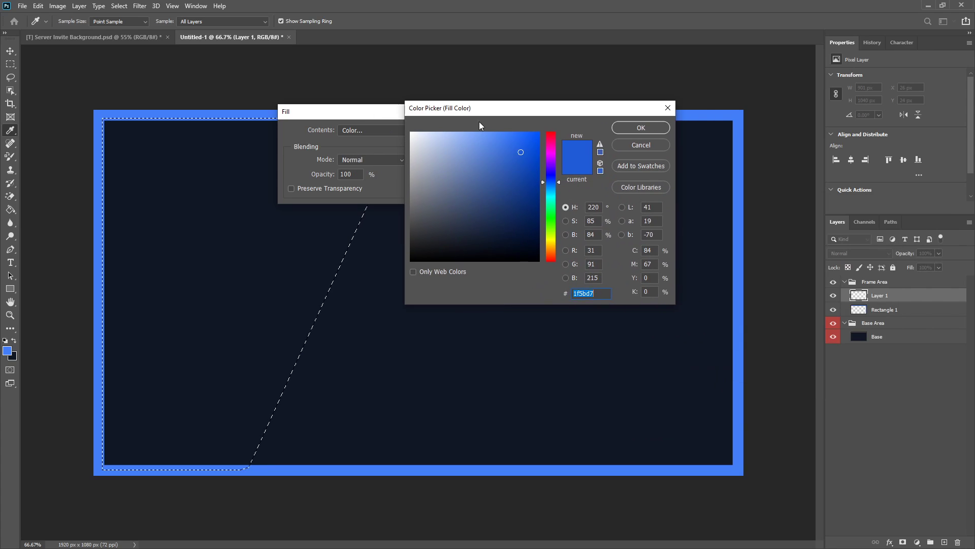
click(7, 350)
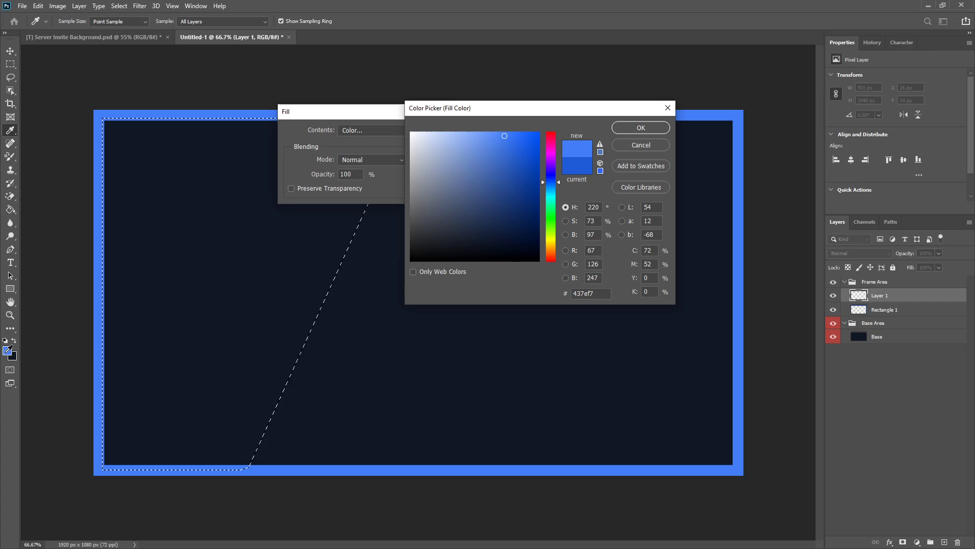
click(638, 127)
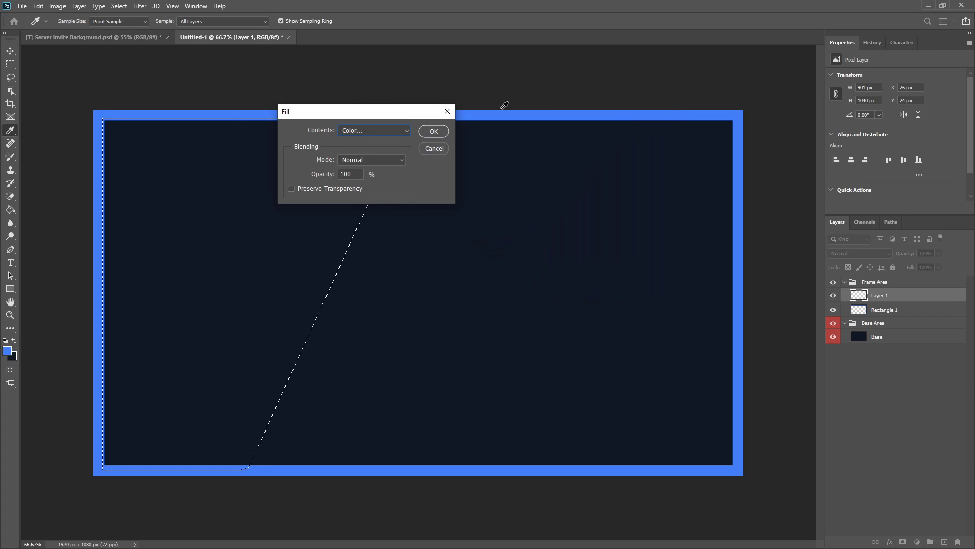
click(434, 132)
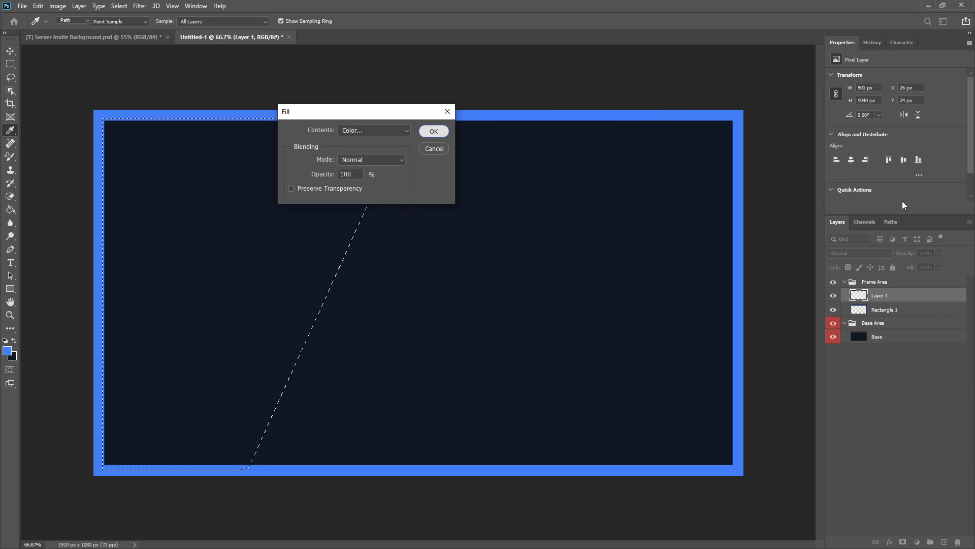
- Deselect the filled blue panel
key(p)
key(ctrl+d)
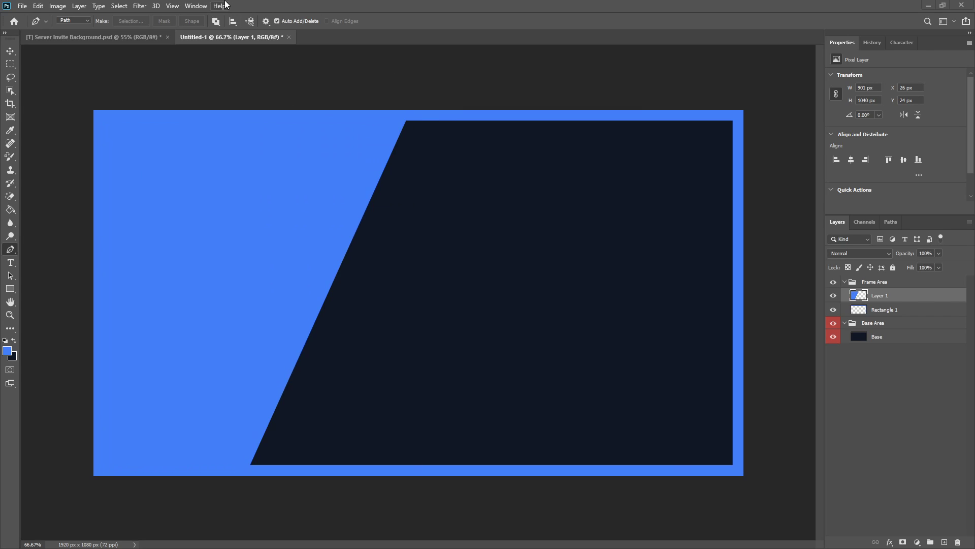
key(ctrl+z)
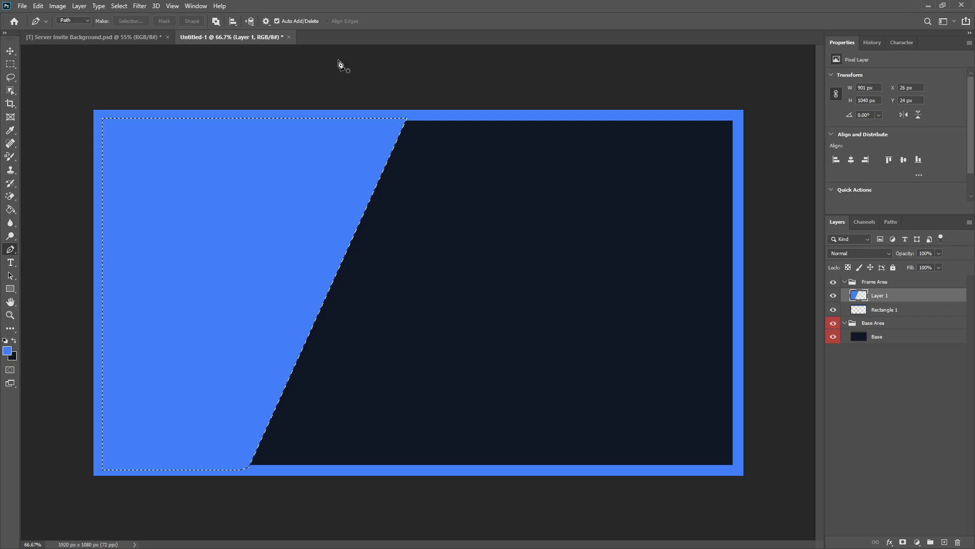
click(5, 65)
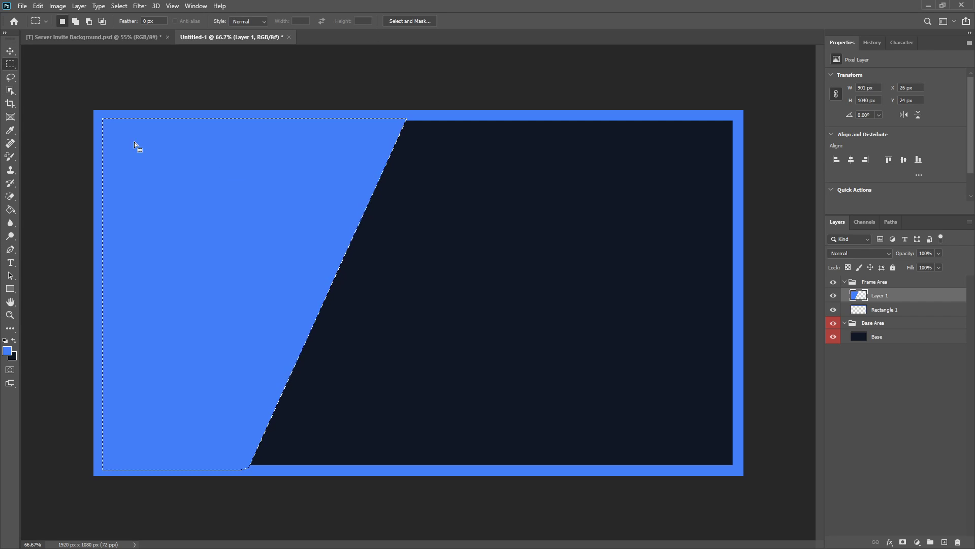
right_click(197, 178)
click(211, 182)
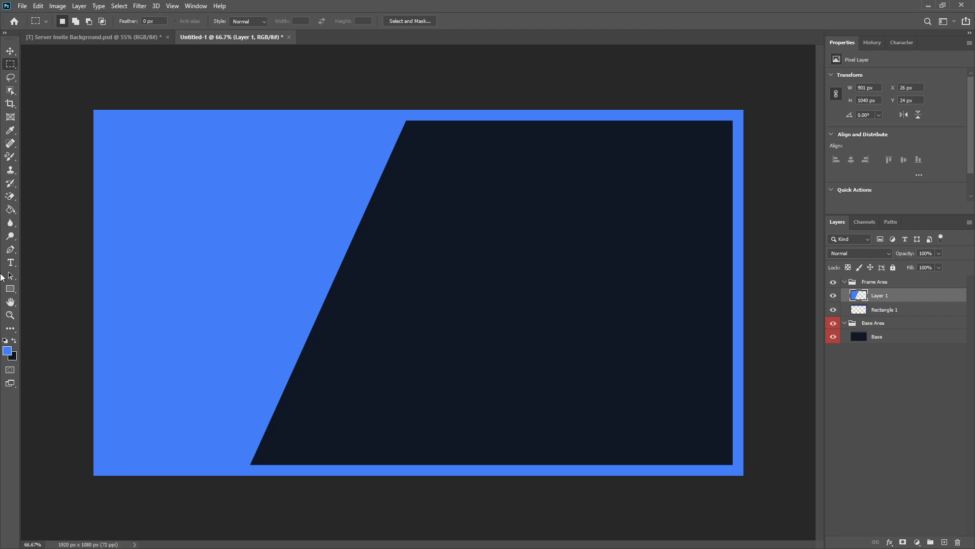
- On a new layer, draw a tall narrow rectangle with blue fill and no stroke right of centre
click(6, 289)
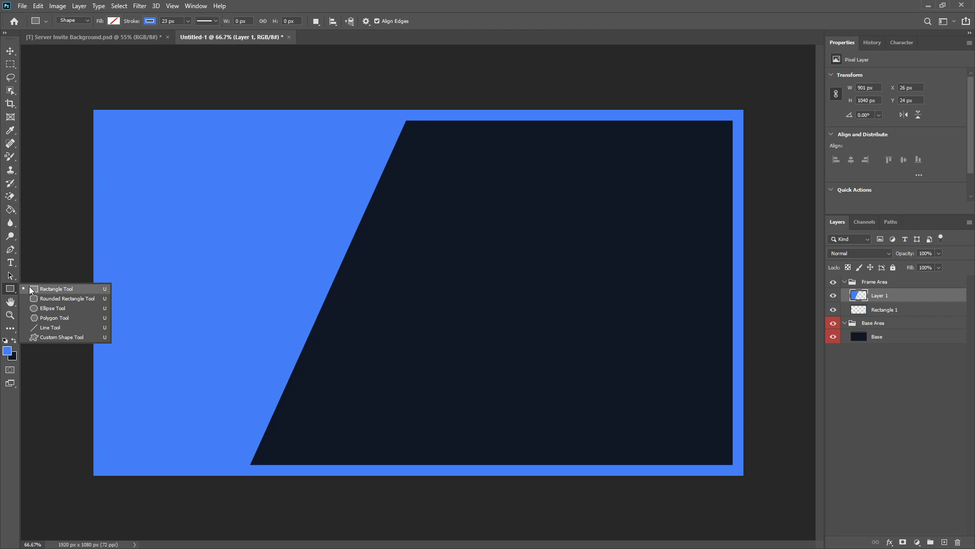
click(29, 286)
click(943, 543)
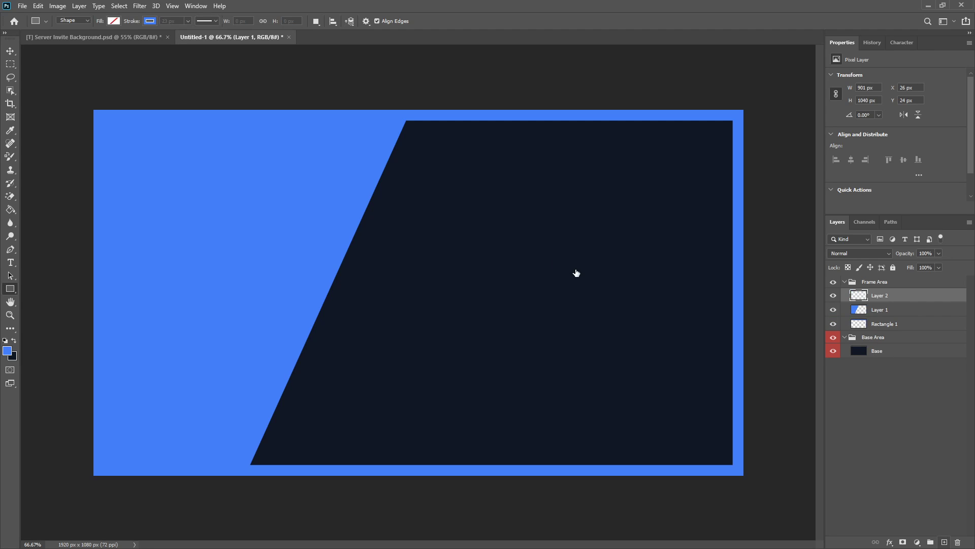
click(150, 21)
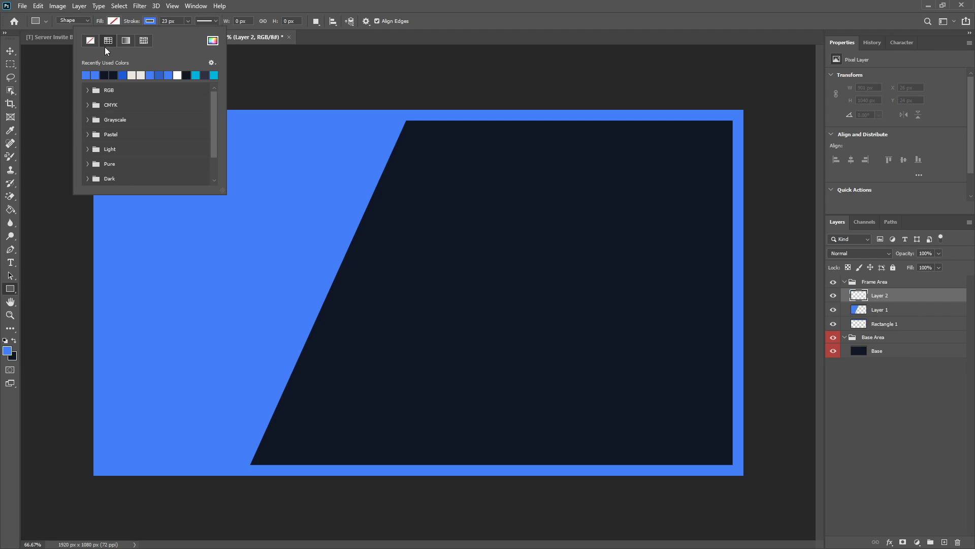
click(91, 42)
click(114, 21)
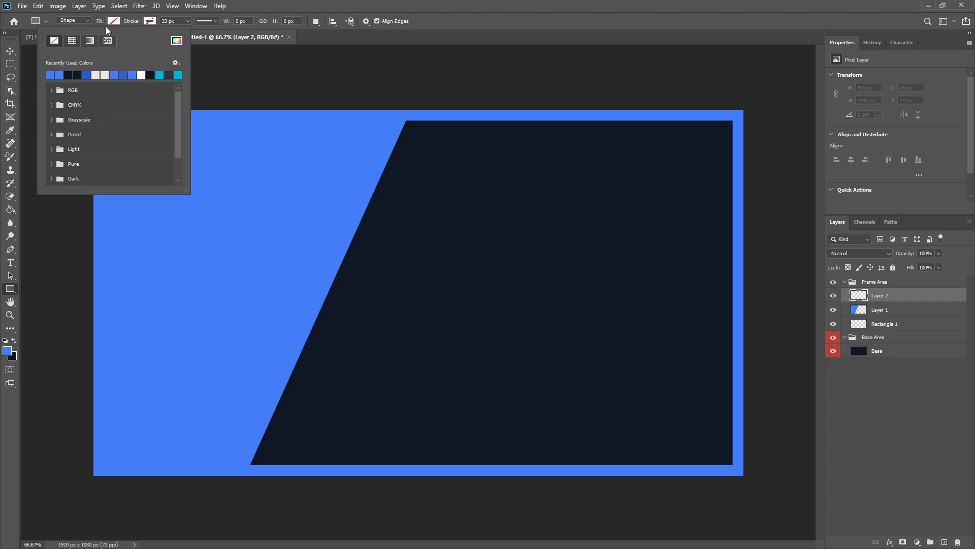
click(49, 74)
click(683, 284)
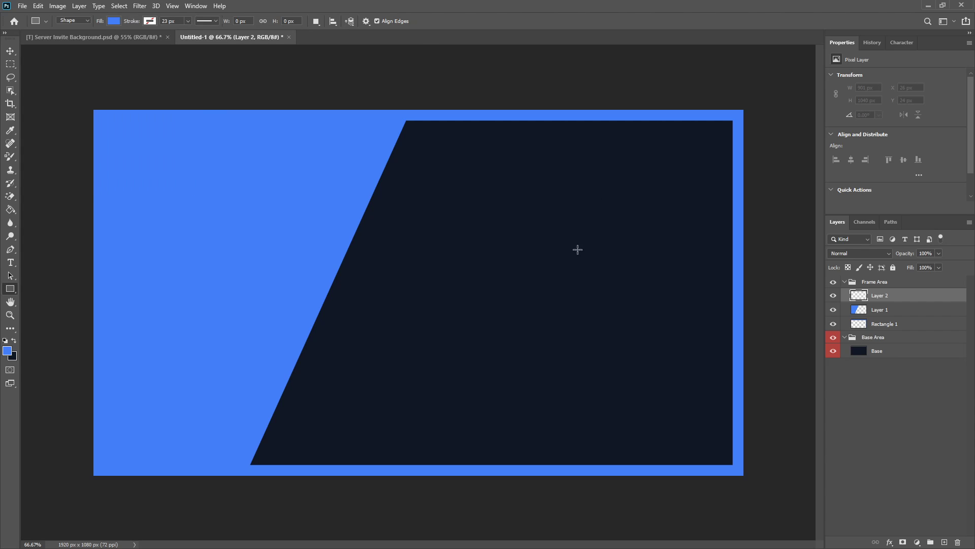
drag(591, 249, 605, 370)
- Drag the thin blue bar over to the frame's inner right edge
click(12, 55)
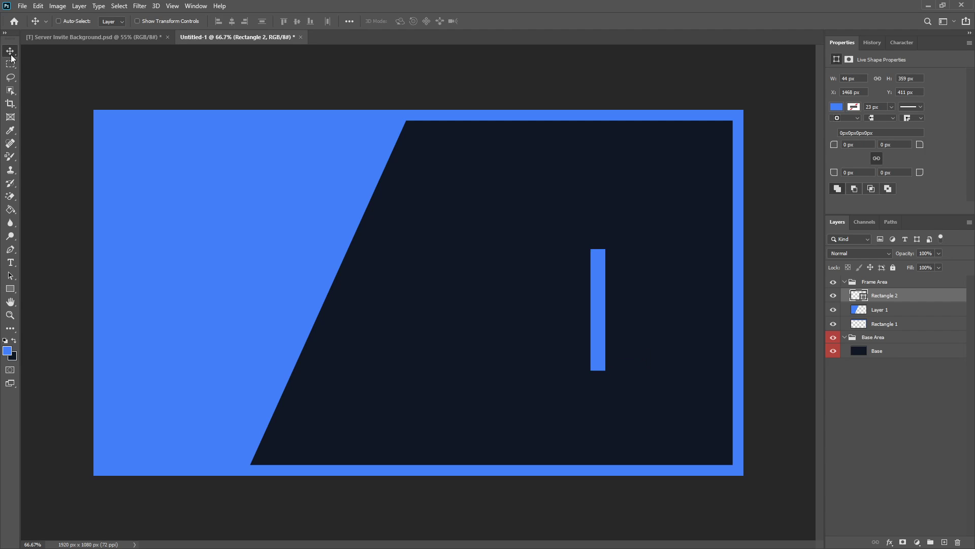
drag(607, 323, 736, 337)
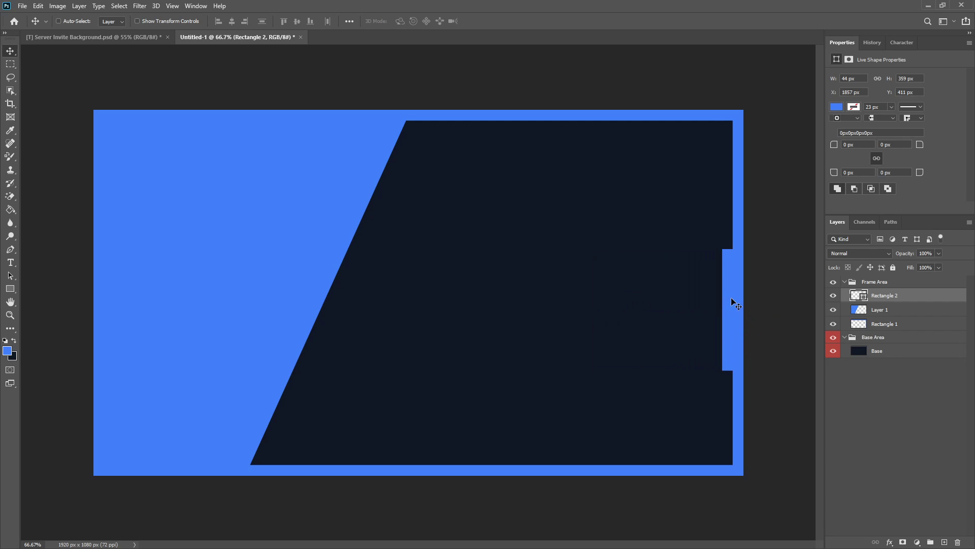
mouse_move(730, 297)
mouse_down()
mouse_move(732, 276)
mouse_move(731, 299)
mouse_up()
scroll(801, 251, up, 3)
scroll(642, 342, down, 3)
scroll(789, 284, up, 4)
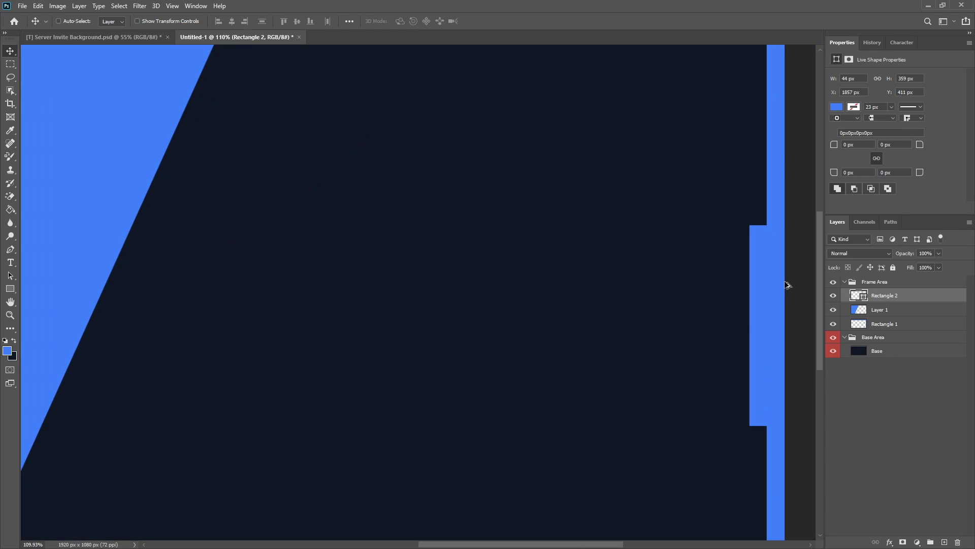
scroll(789, 288, up, 3)
- Fine-tune the bar flush with the right border at X 1873, Y 361
key(Right)
key(Right)
key(Right)
key(Right)
key(Right)
key(Right)
key(Right)
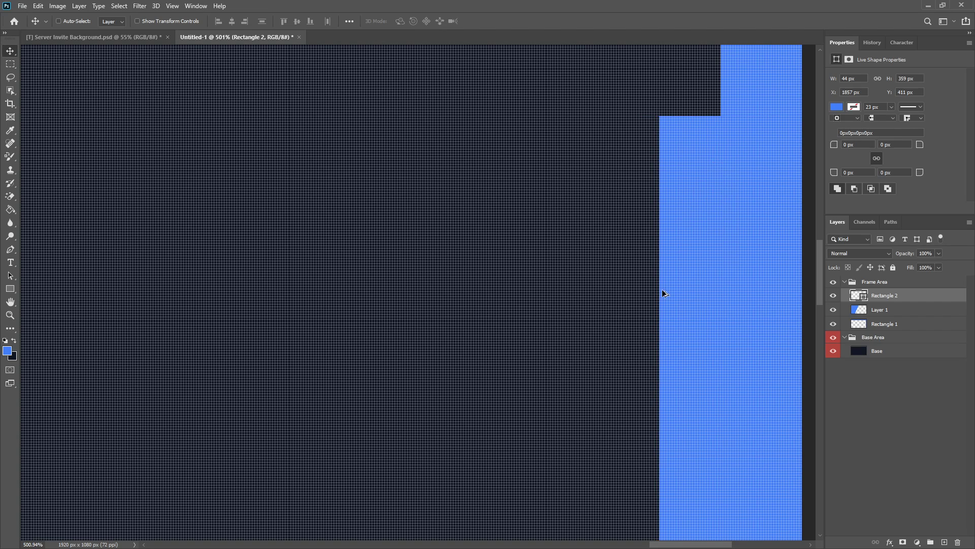
scroll(662, 289, down, 5)
mouse_move(770, 289)
mouse_down()
mouse_move(772, 273)
mouse_move(773, 301)
mouse_move(763, 279)
mouse_move(768, 303)
mouse_move(782, 276)
mouse_up()
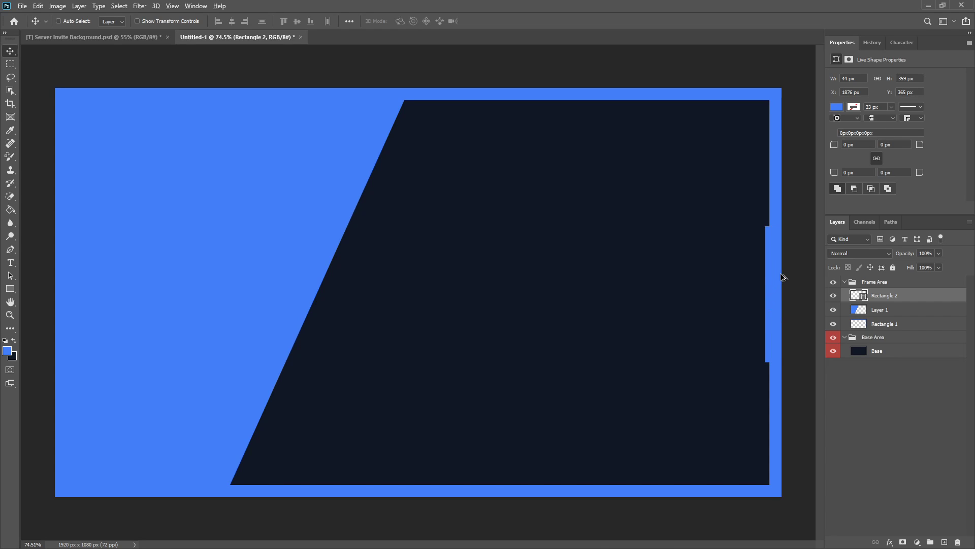
scroll(762, 320, up, 5)
drag(777, 366, 709, 323)
scroll(767, 331, up, 5)
scroll(714, 335, down, 6)
scroll(716, 345, down, 1)
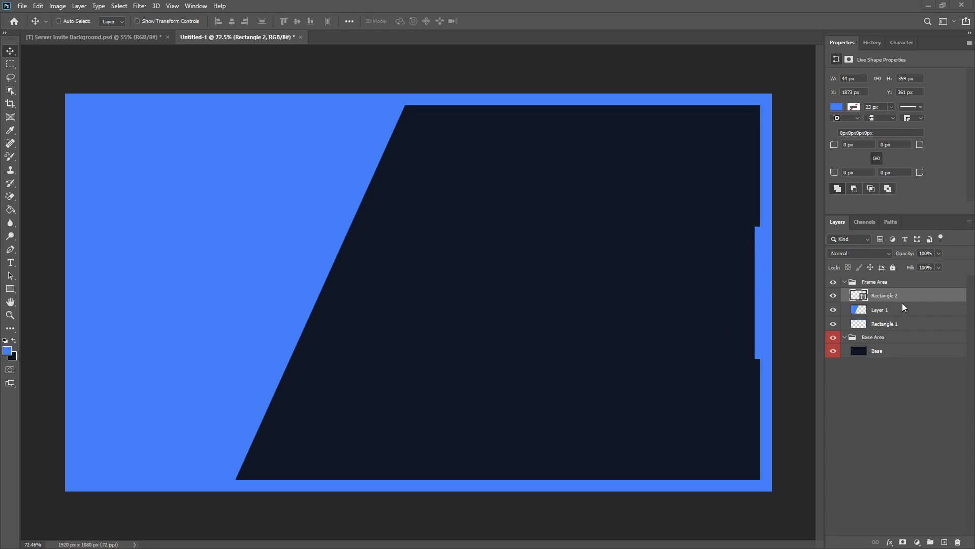
- Rasterize Rectangle 2, merge the three frame layers, and name the result 'Frame'
right_click(886, 301)
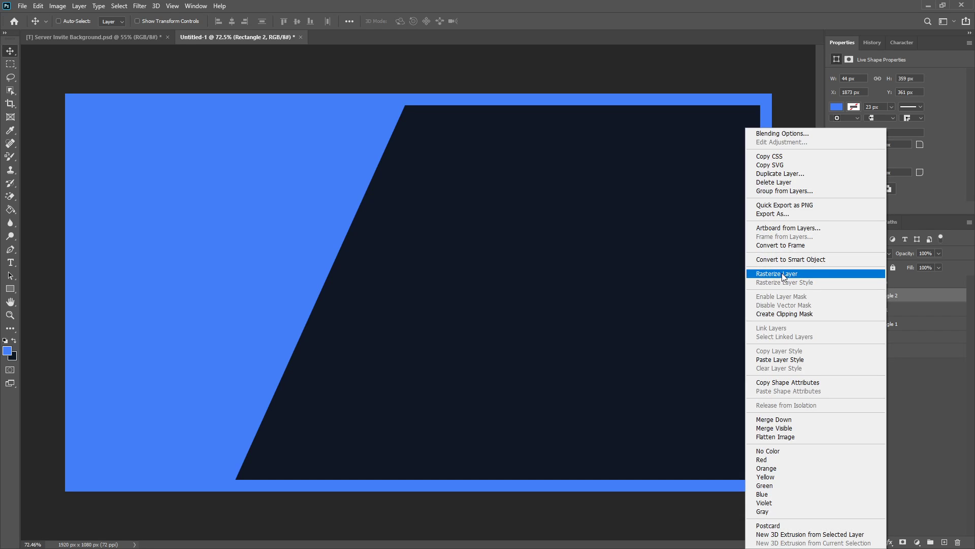
click(785, 274)
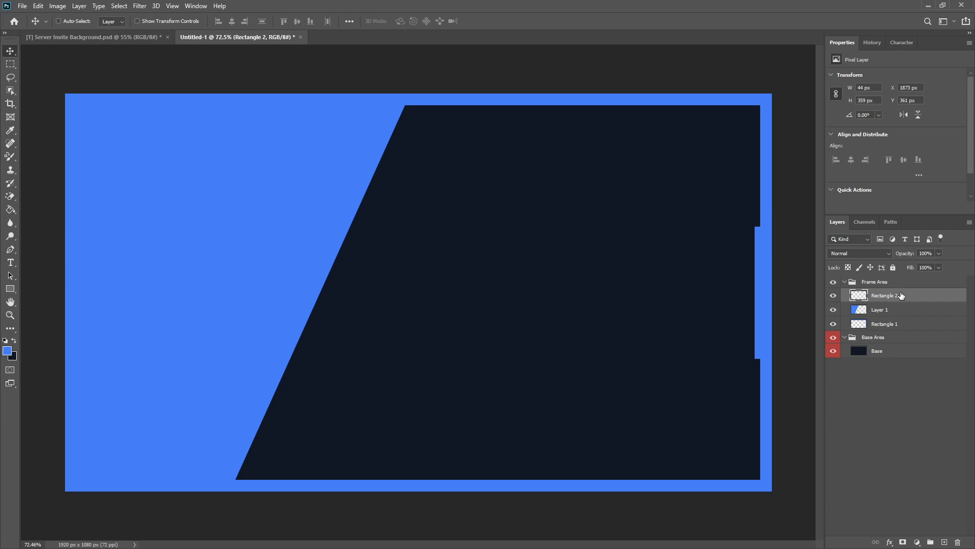
shift+click(902, 330)
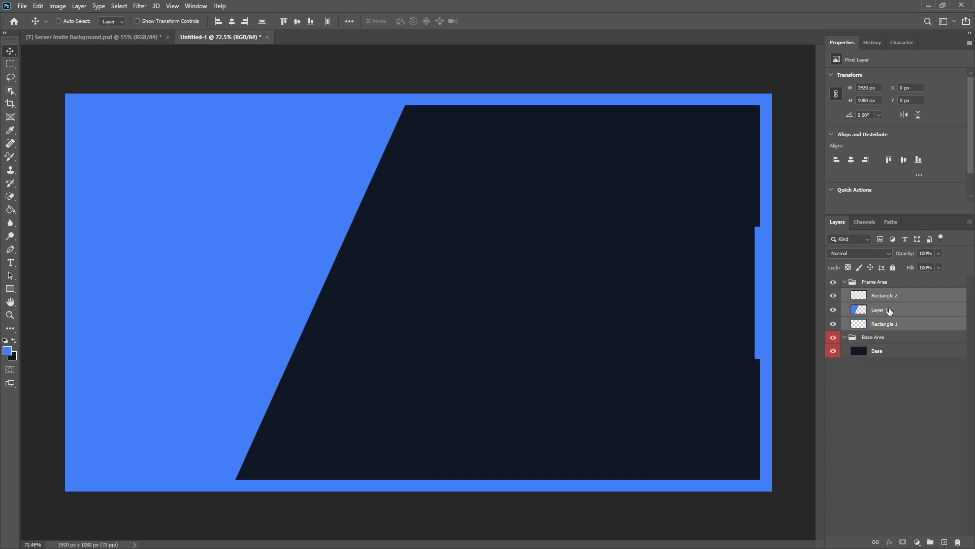
right_click(888, 309)
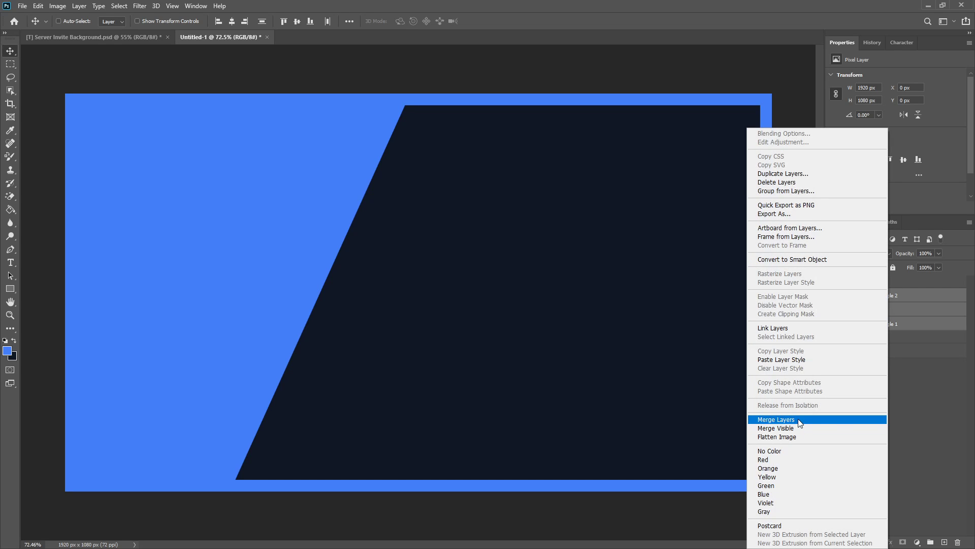
click(776, 419)
double_click(892, 296)
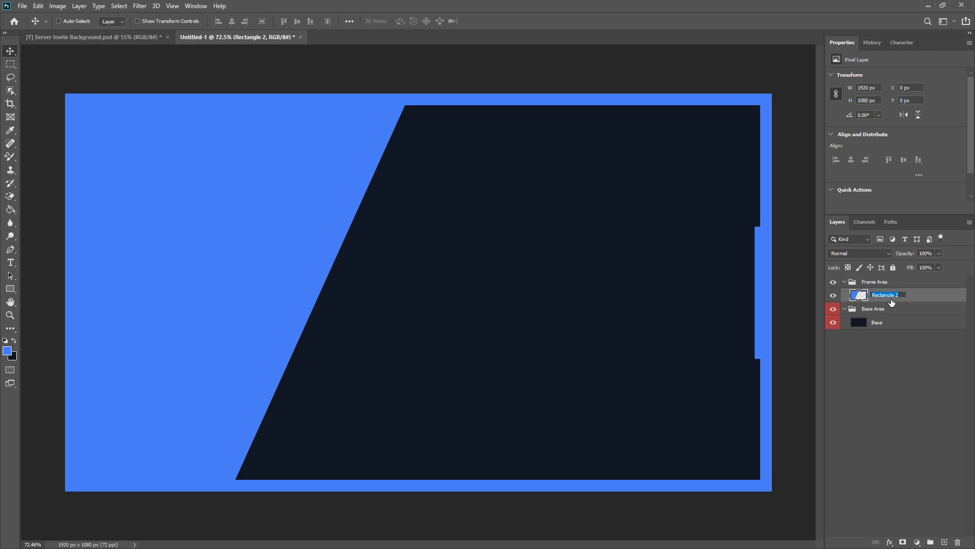
text(Frame)
key(Return)
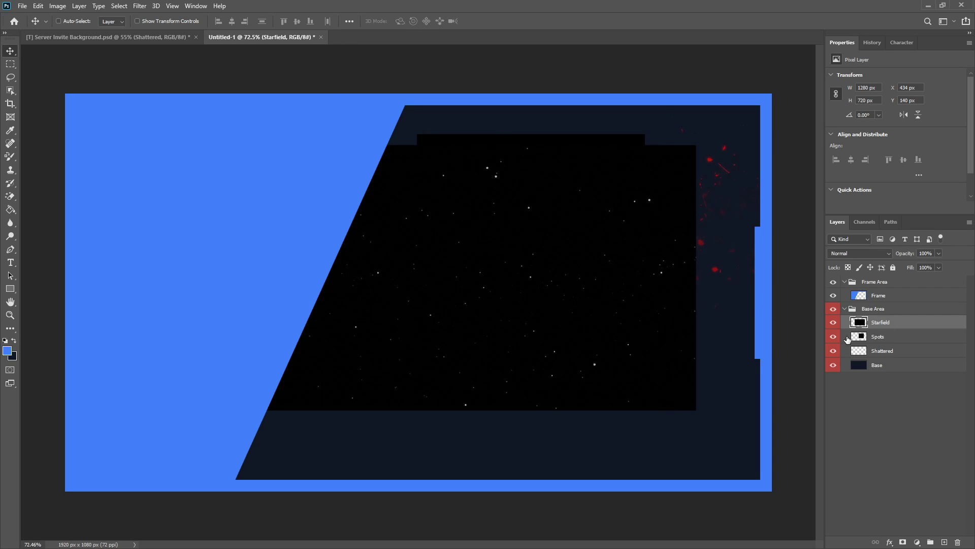
- Move Starfield below Shattered, hide Shattered and Spots, and clip Starfield to the base
drag(884, 326, 883, 358)
click(833, 336)
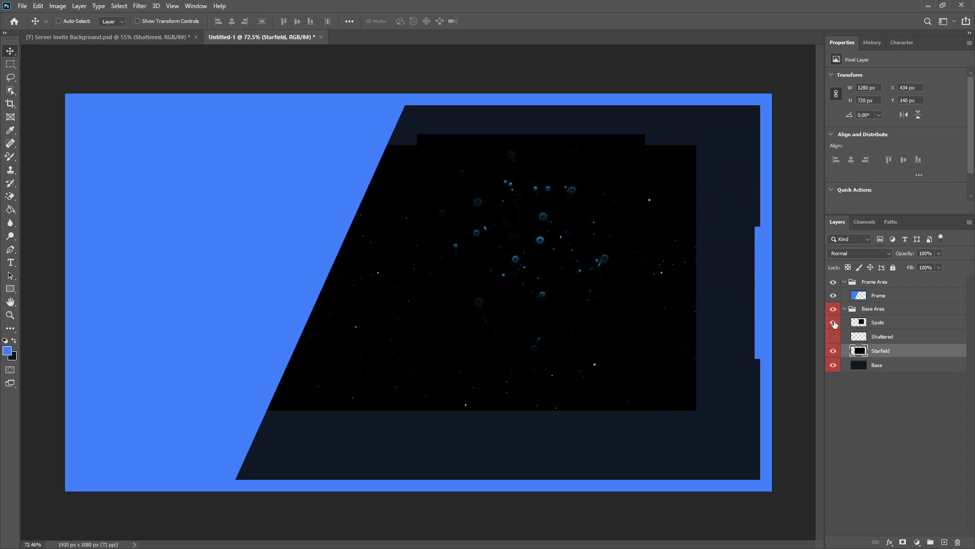
click(833, 322)
drag(507, 281, 780, 337)
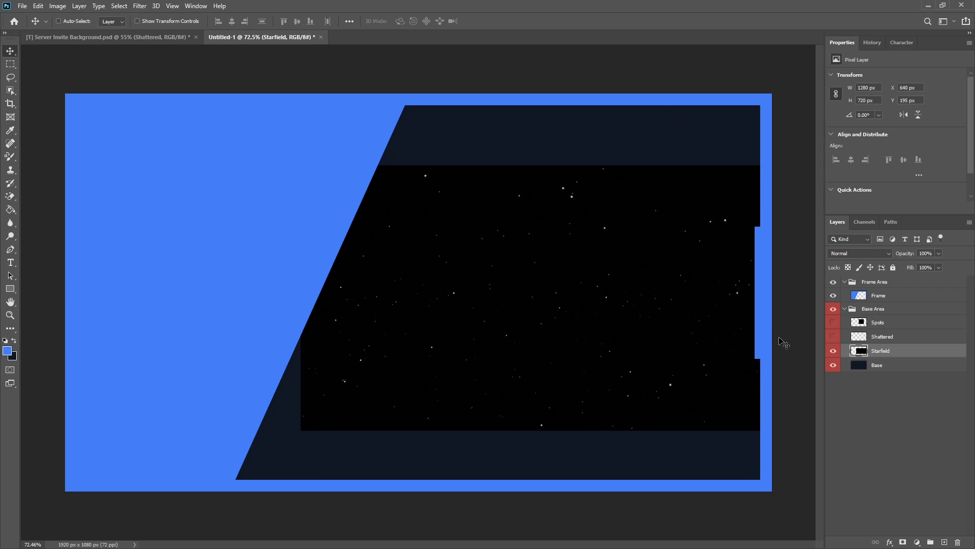
right_click(887, 354)
click(826, 312)
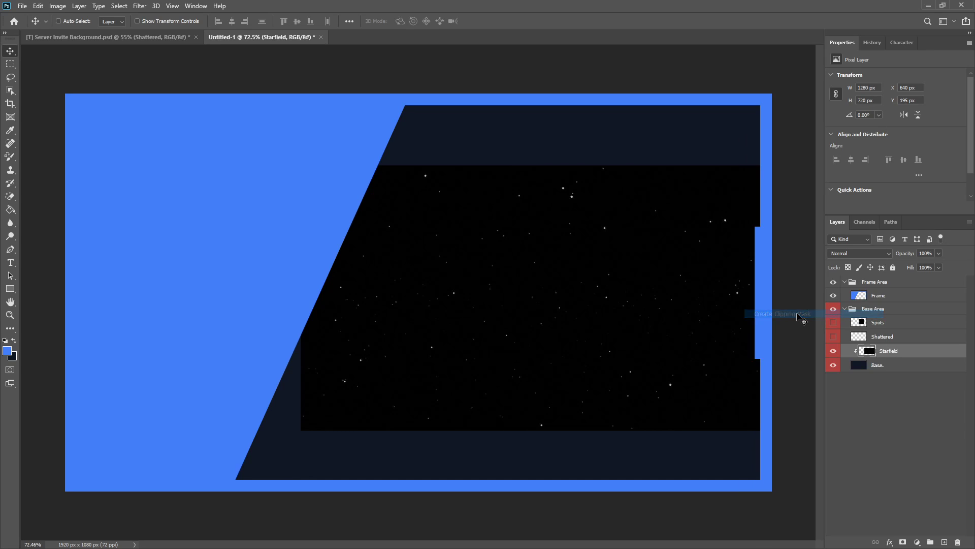
- Reposition the starfield lower within the dark base area
drag(511, 279, 501, 283)
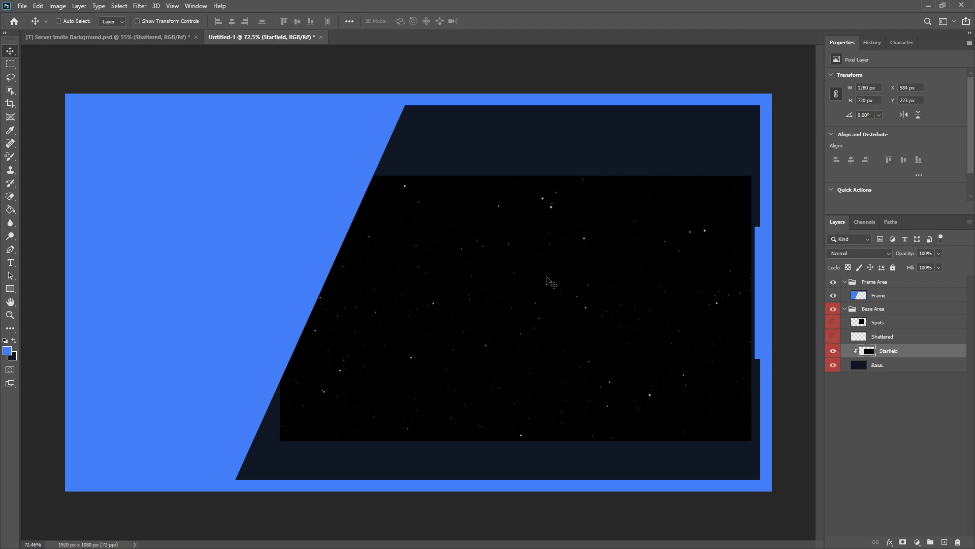
drag(542, 269, 537, 255)
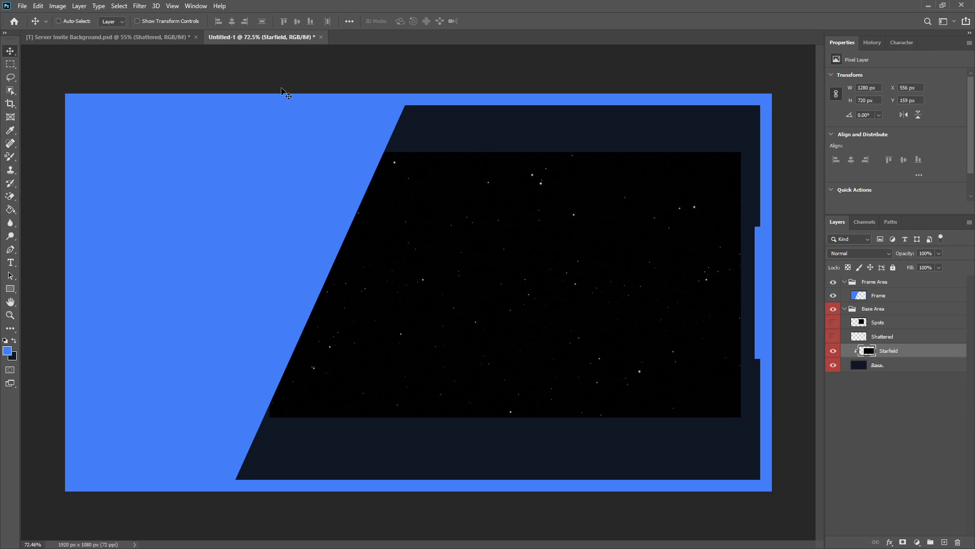
drag(562, 323, 517, 334)
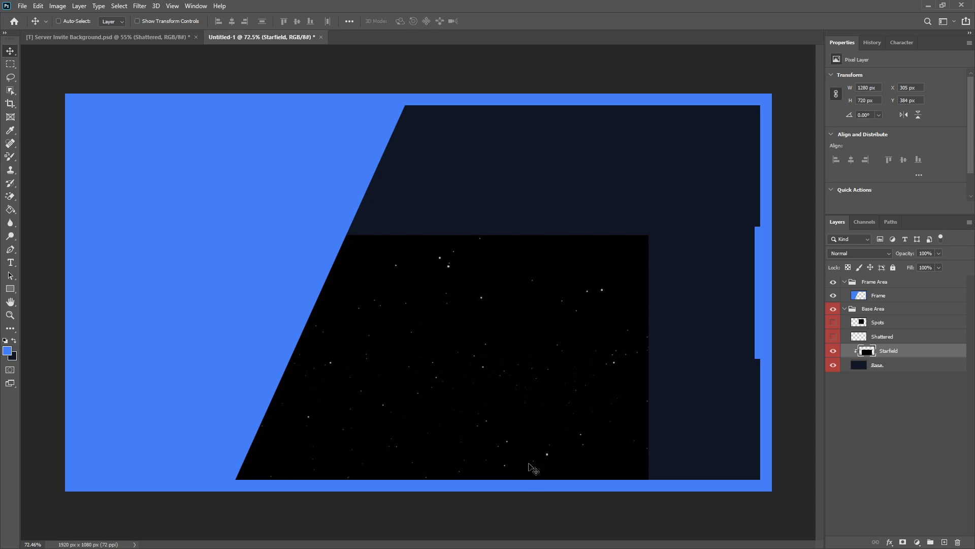
mouse_move(461, 392)
mouse_down()
mouse_move(559, 305)
mouse_move(559, 396)
mouse_move(507, 408)
mouse_move(459, 394)
mouse_up()
- Scale the Starfield layer to about 1927×1084 px and slide it to fill the dark panel
key(ctrl+t)
scroll(632, 249, down, 3)
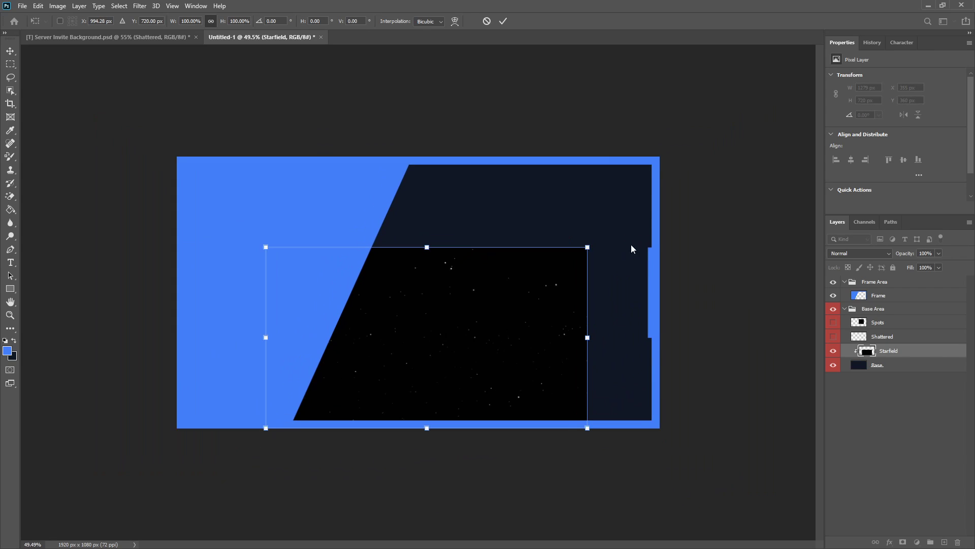
drag(589, 248, 775, 202)
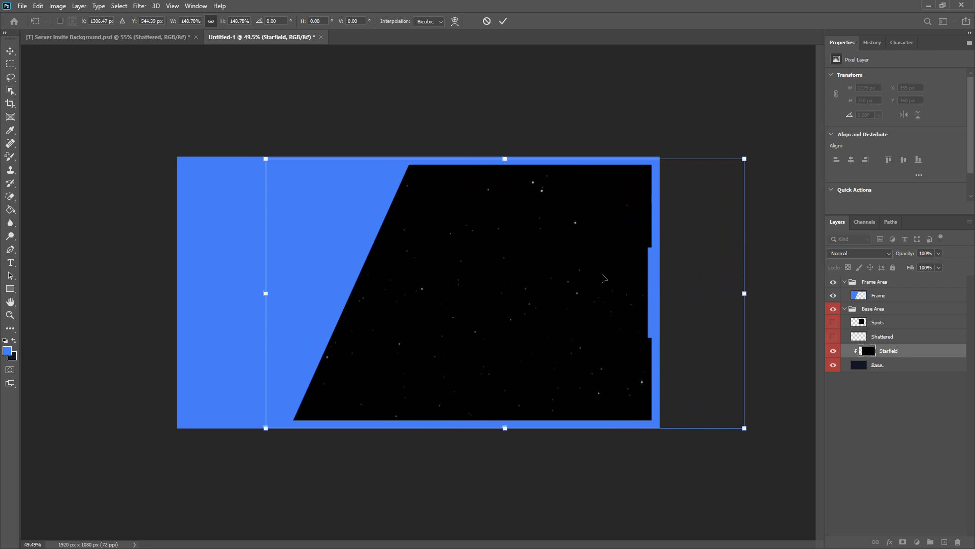
drag(603, 279, 563, 285)
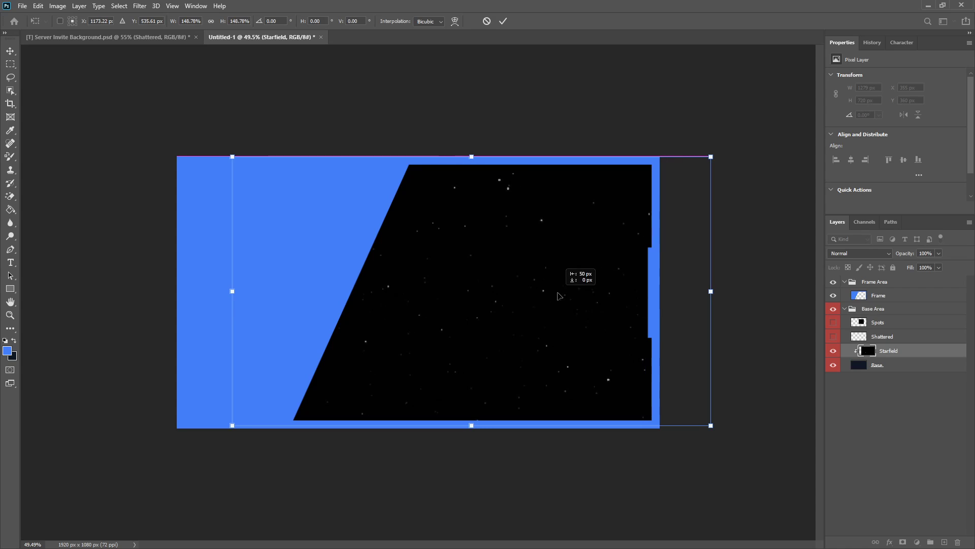
scroll(207, 241, up, 1)
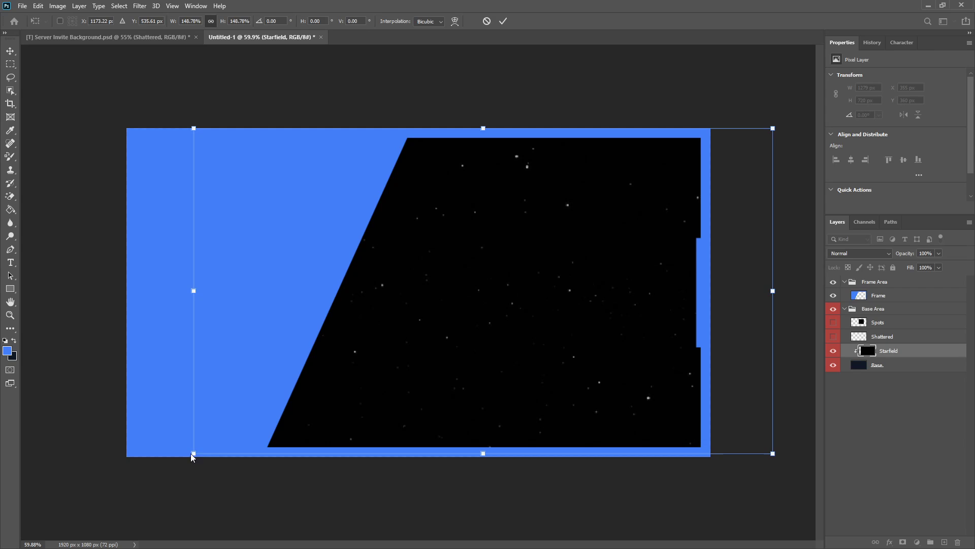
drag(193, 453, 187, 457)
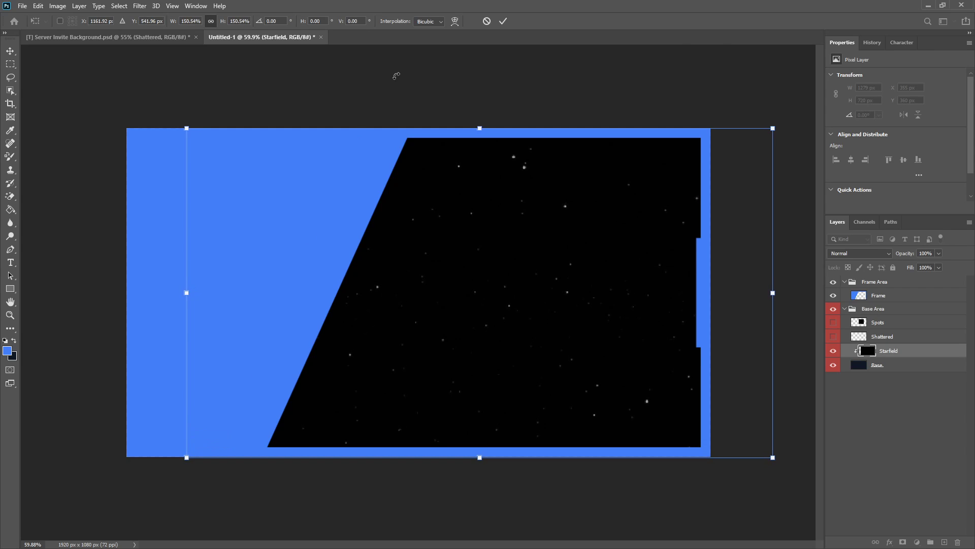
click(503, 21)
drag(481, 254, 473, 335)
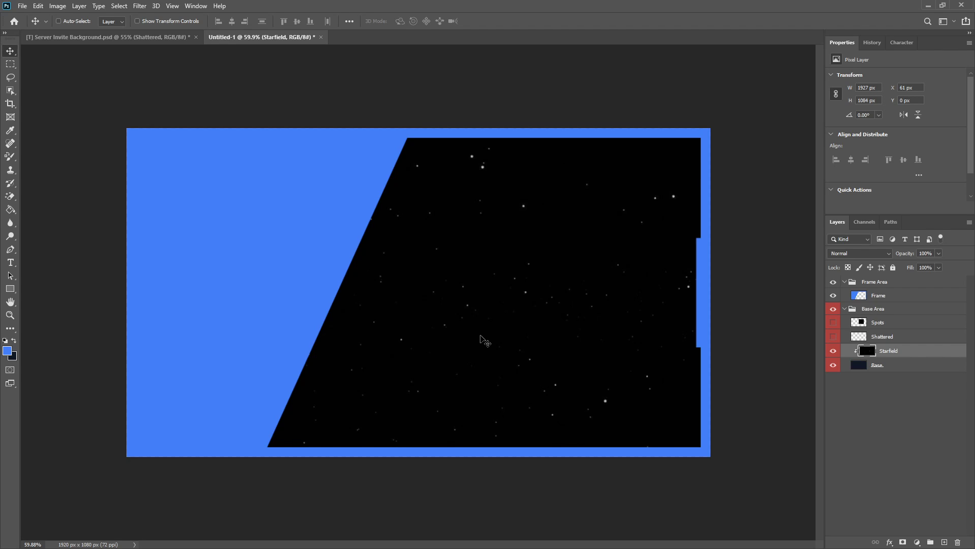
- Set the Starfield layer's blend mode to Linear Dodge (Add) and its opacity to 45%
click(874, 253)
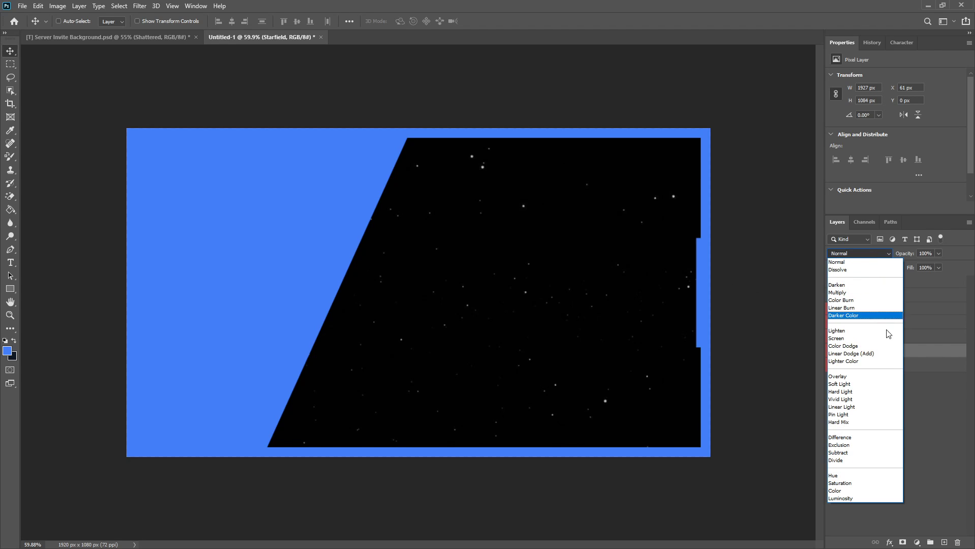
click(870, 355)
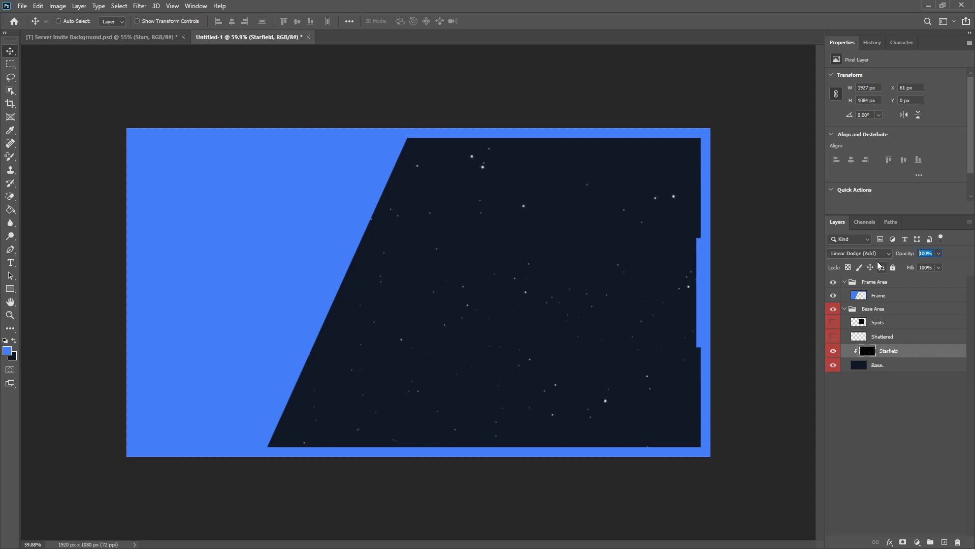
text(45)
key(Return)
- Move Spots below Shattered, make it visible, clip it to the starfield and set it to Lighten
drag(376, 239, 579, 303)
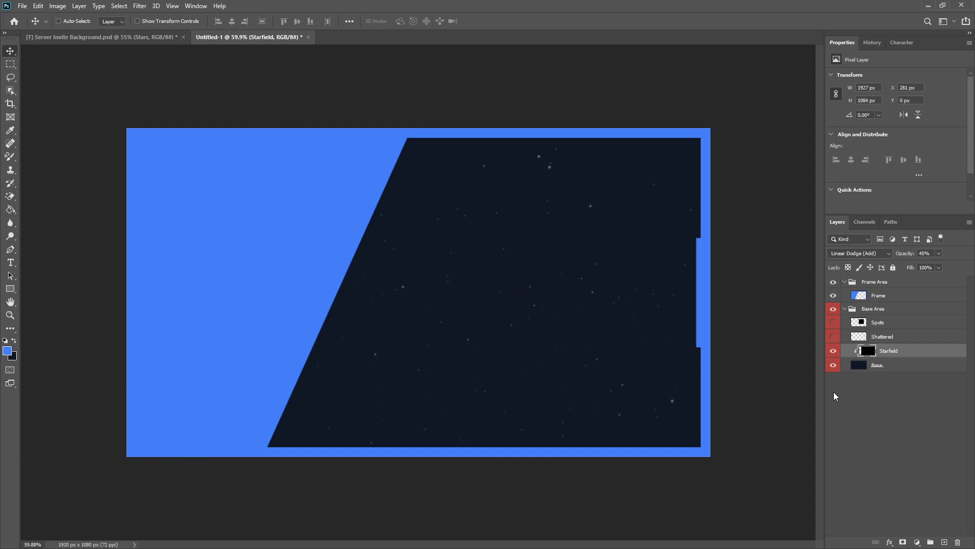
drag(882, 330, 863, 342)
click(833, 337)
right_click(897, 340)
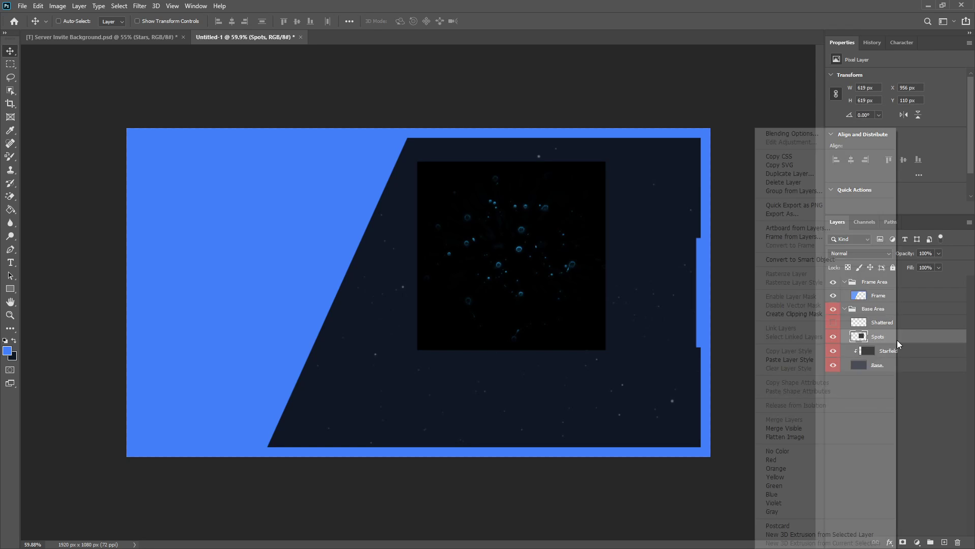
click(792, 314)
click(859, 253)
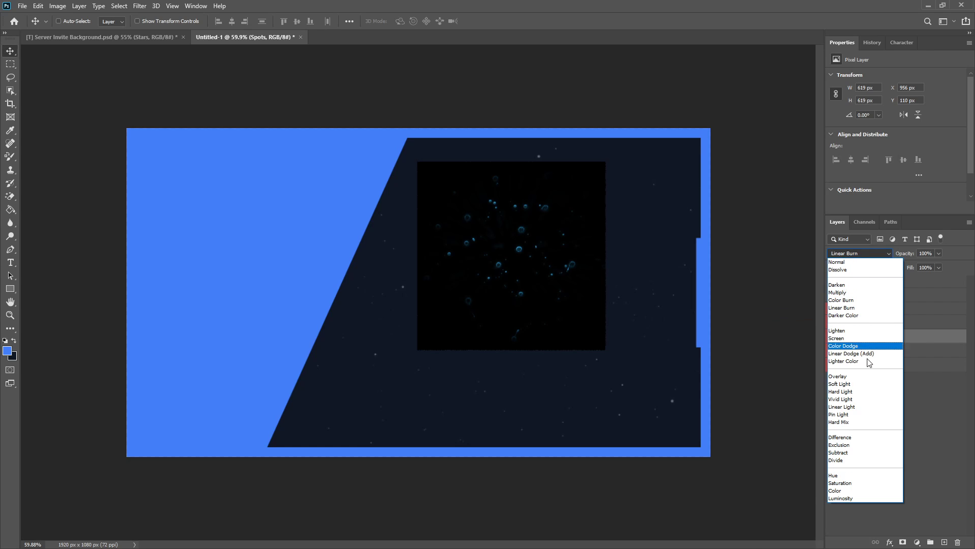
click(841, 330)
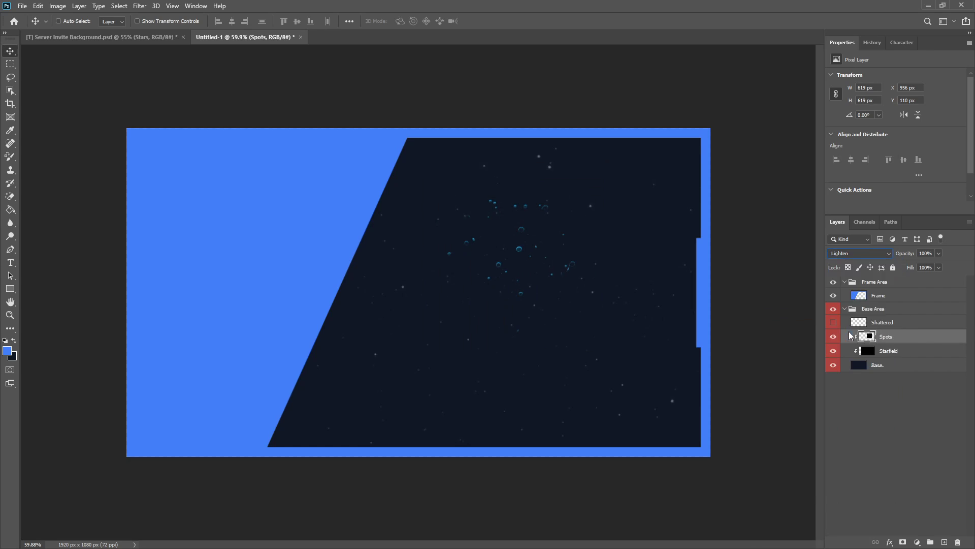
- Move the spots to the lower-right, discard a trial rotation, and shrink them to about 87%
drag(540, 253, 672, 410)
key(ctrl)
key(ctrl+t)
drag(534, 310, 586, 273)
mouse_move(682, 410)
mouse_down()
mouse_move(567, 345)
mouse_move(709, 455)
mouse_move(689, 418)
mouse_up()
drag(577, 279, 546, 264)
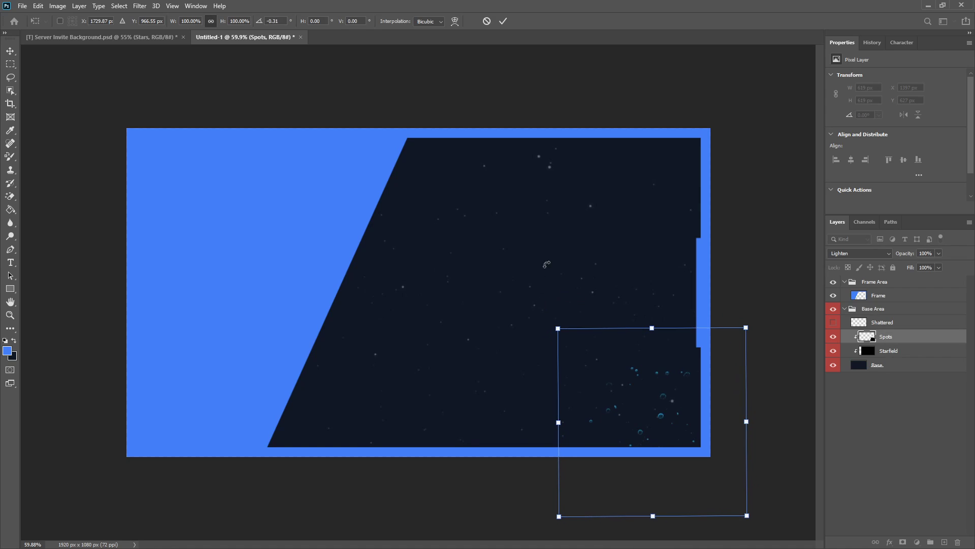
click(486, 22)
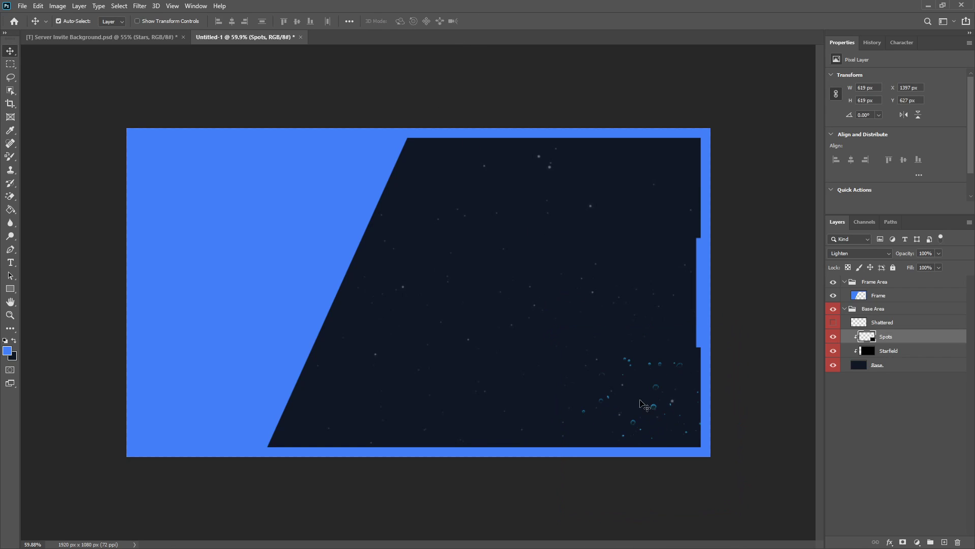
key(ctrl+t)
drag(551, 319, 562, 328)
drag(642, 381, 653, 369)
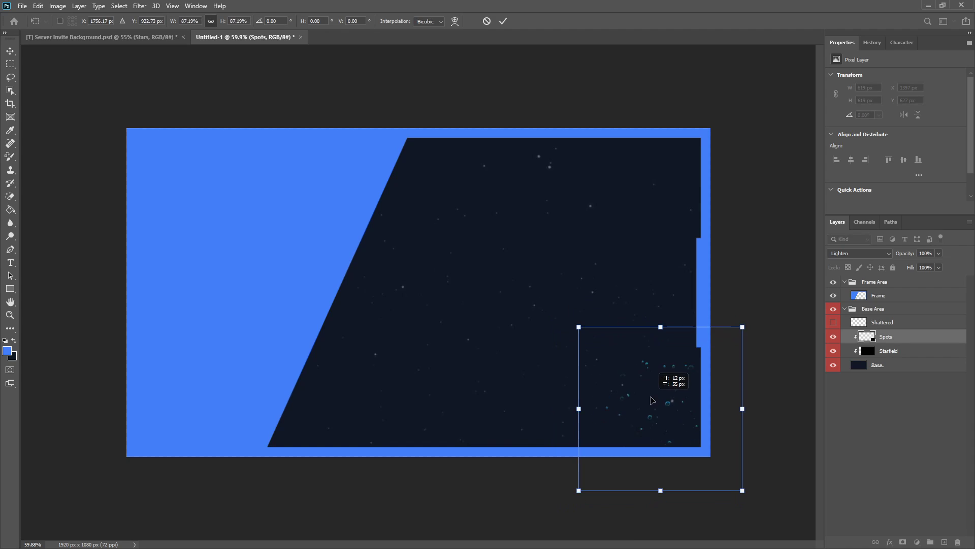
click(505, 22)
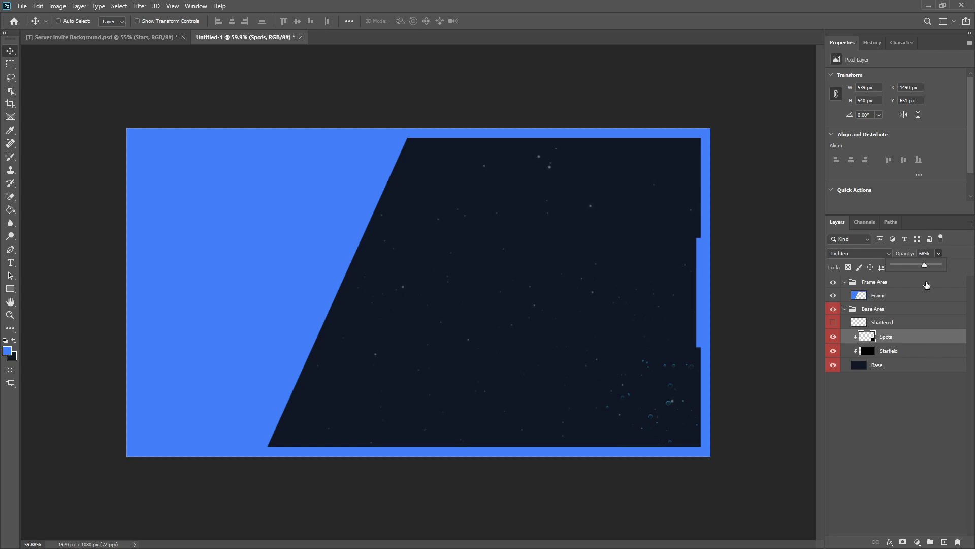
- Select the Starfield layer and switch to the Color Replacement tool
click(889, 351)
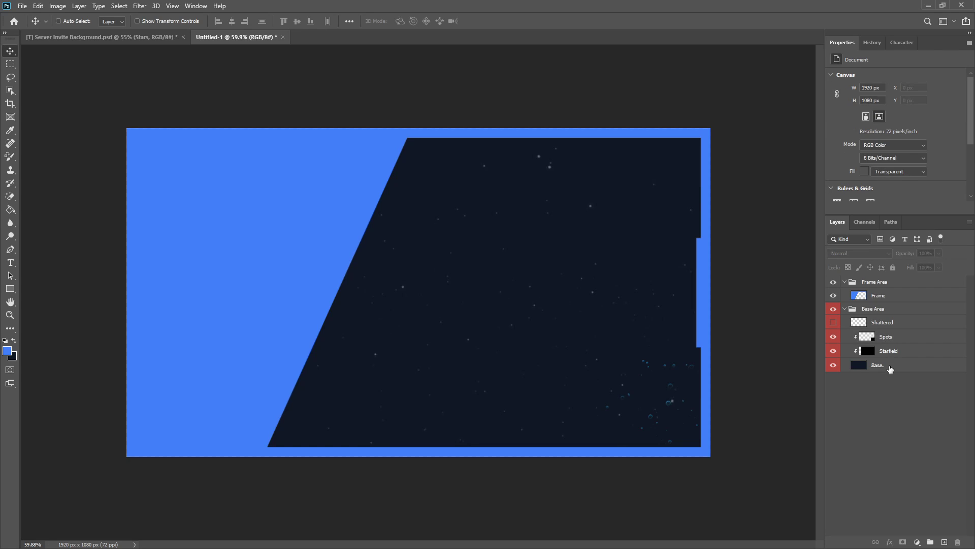
click(10, 157)
click(51, 177)
- Paint the upper stars blue, then move the Spots cluster up and to the left
mouse_move(563, 173)
mouse_down()
mouse_move(543, 180)
mouse_move(559, 156)
mouse_move(525, 166)
mouse_up()
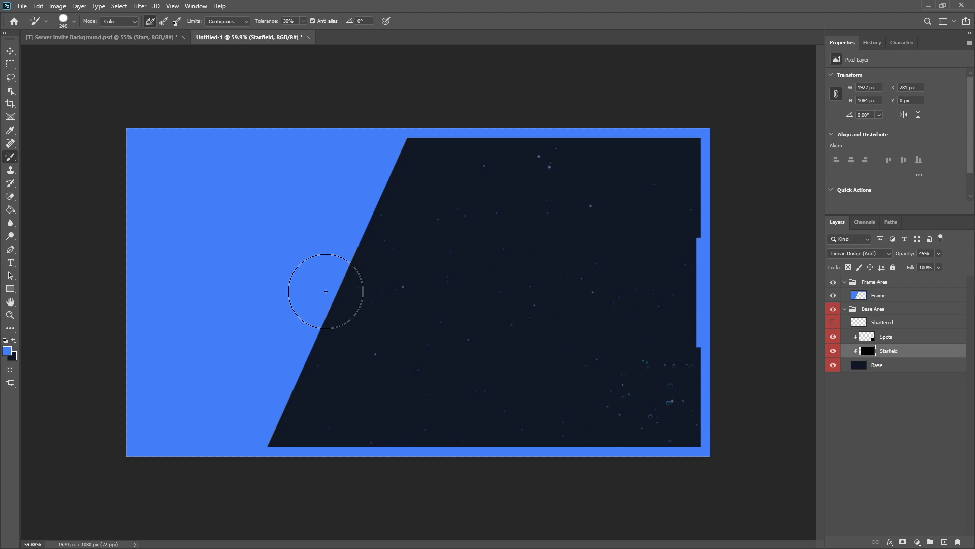
scroll(544, 232, up, 1)
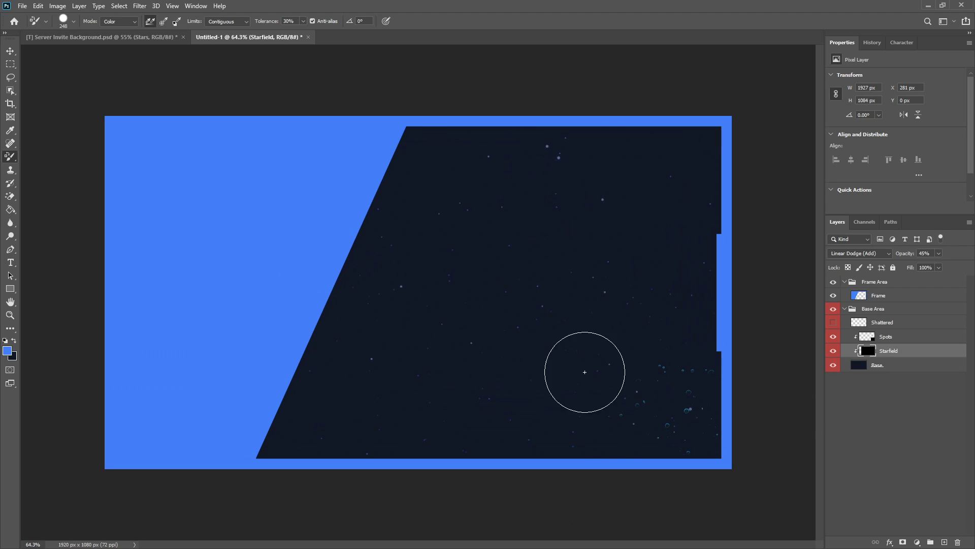
click(888, 342)
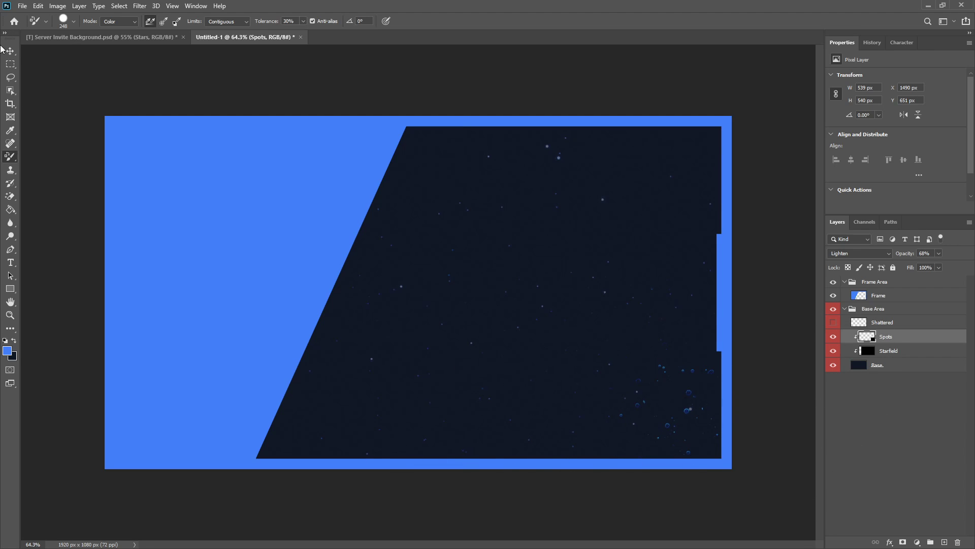
key(v)
scroll(632, 362, down, 3)
drag(650, 379, 682, 398)
- Duplicate Spots, clip the copy, flip it horizontally and move it to the lower-left corner
key(ctrl+j)
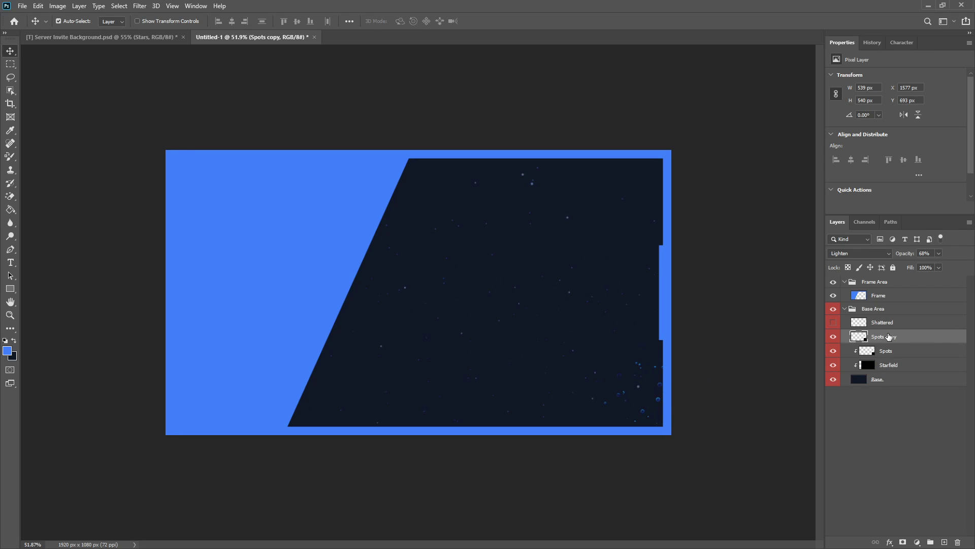
right_click(888, 339)
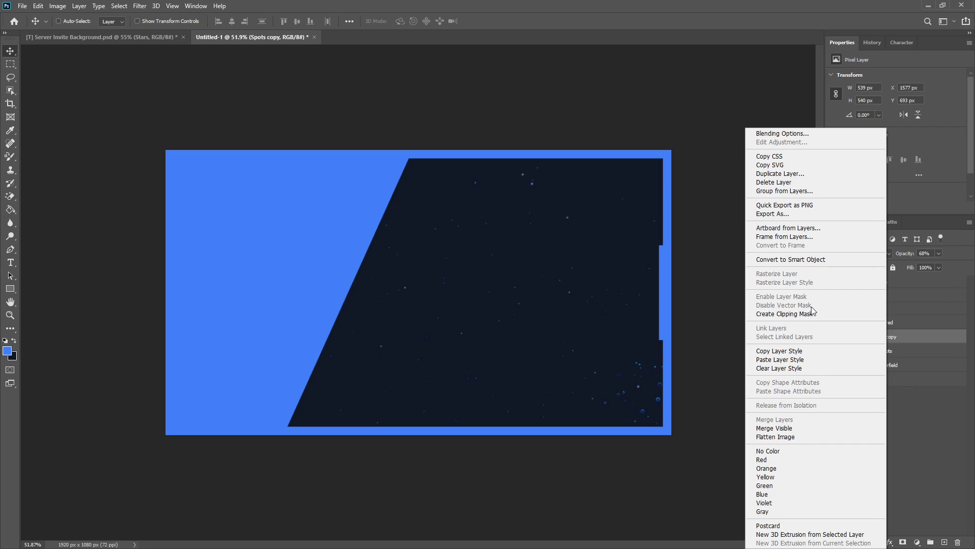
click(813, 312)
key(ctrl+t)
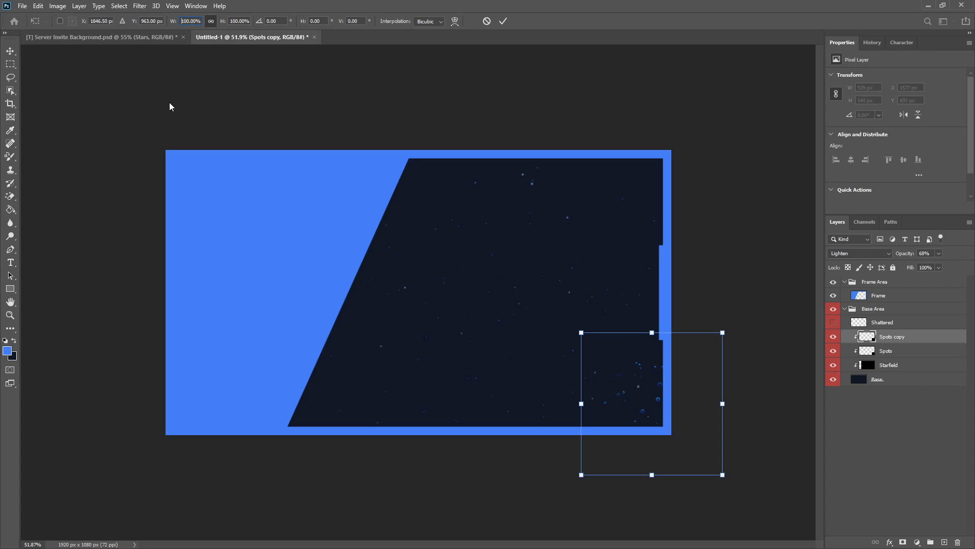
text(-)
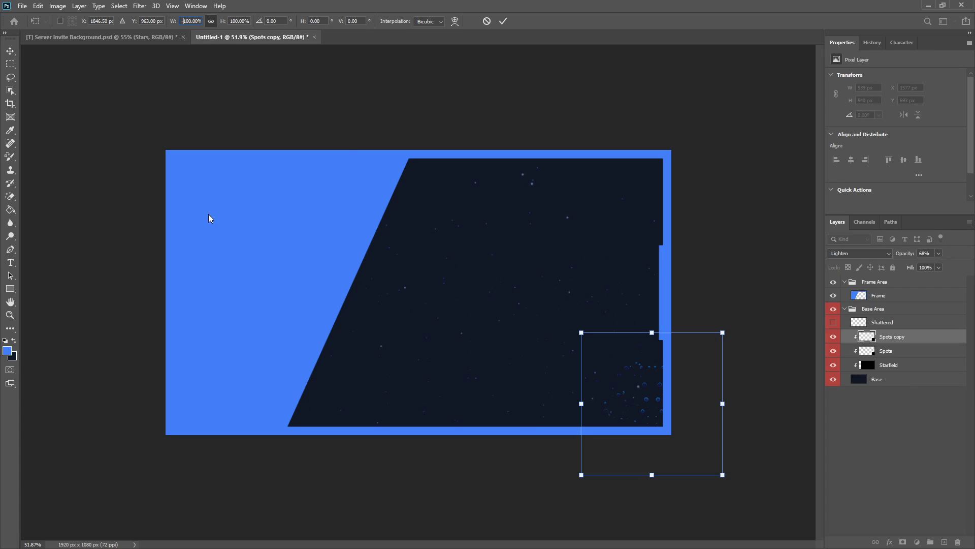
click(506, 23)
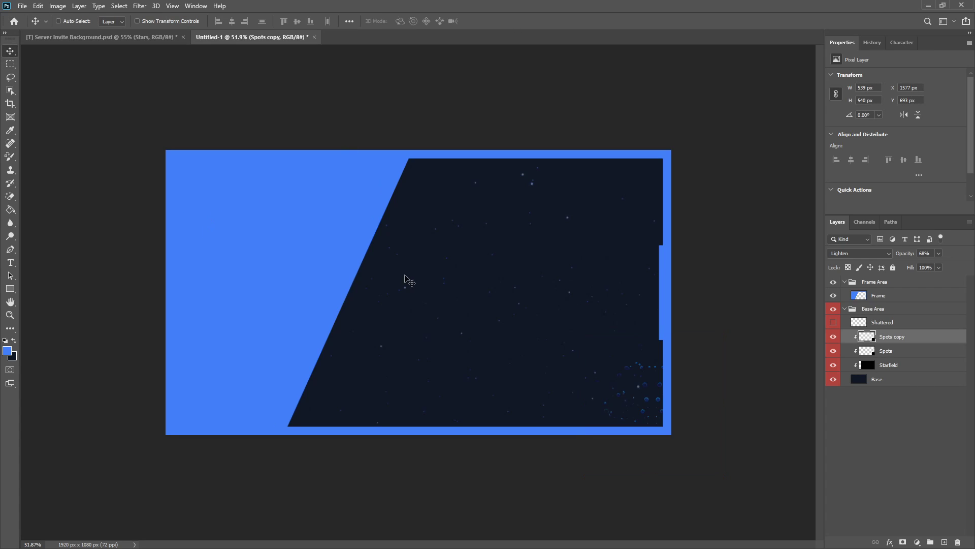
drag(631, 416, 306, 431)
- Turn on the Shattered layer's visibility and select it
scroll(398, 494, down, 3)
scroll(398, 495, up, 3)
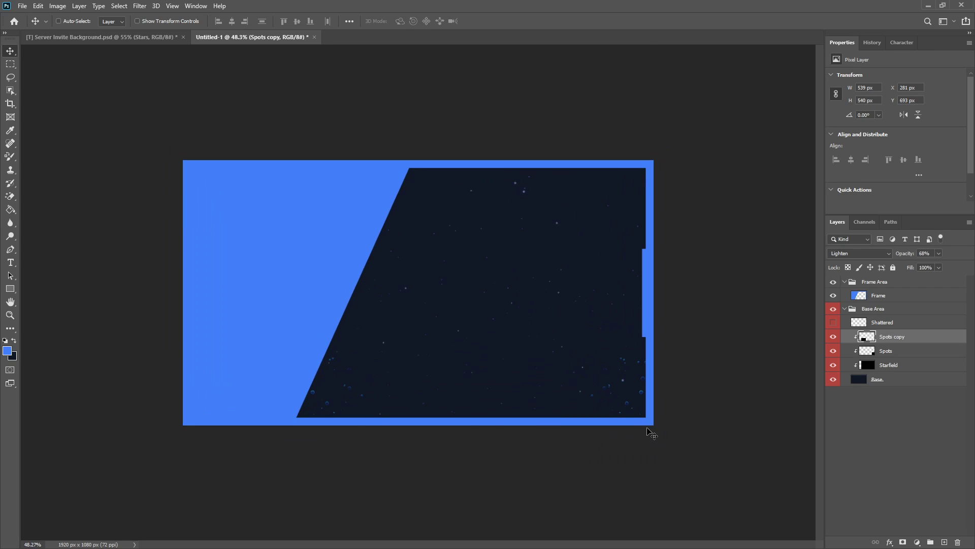
click(833, 322)
click(889, 324)
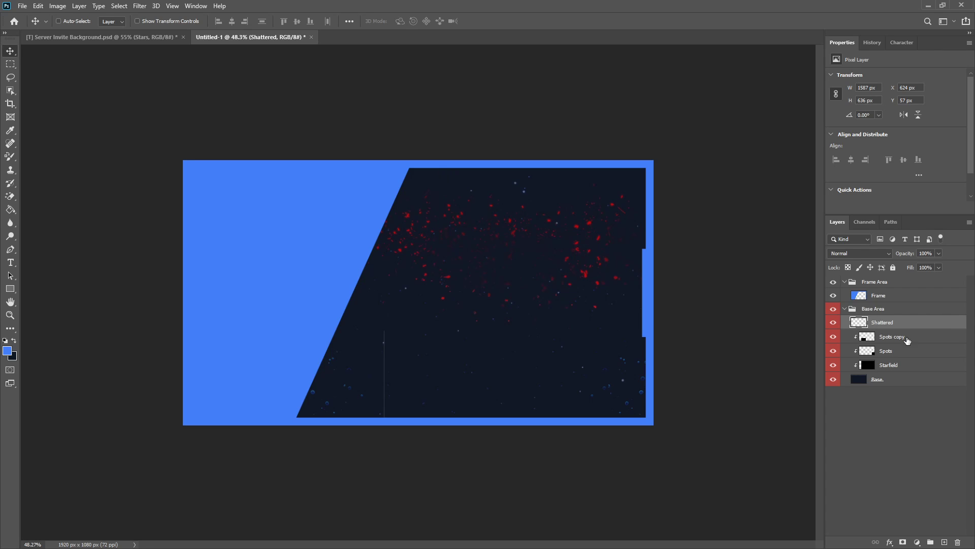
- Clip Shattered to the layers below, move it up to X 748, Y -297, and open its Blending Options
right_click(890, 322)
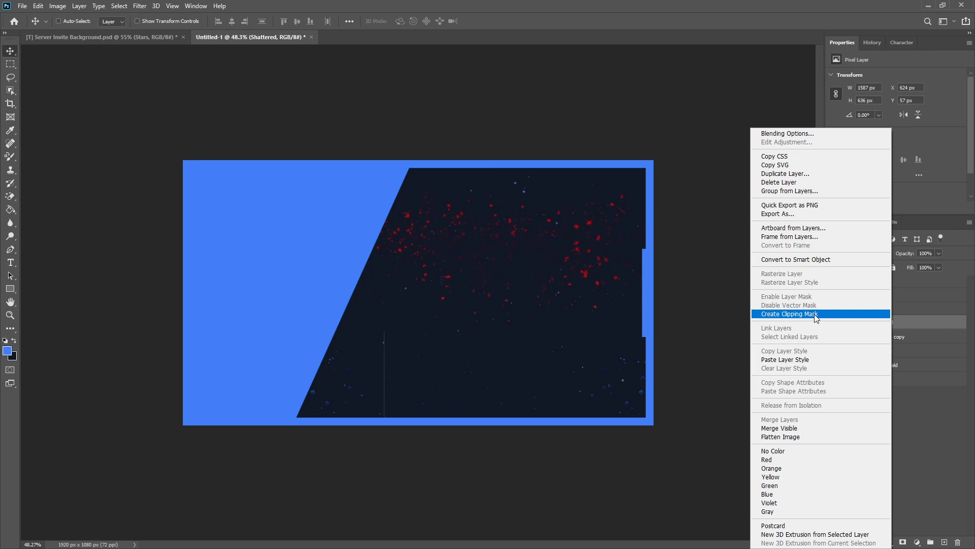
click(815, 314)
drag(520, 269, 554, 191)
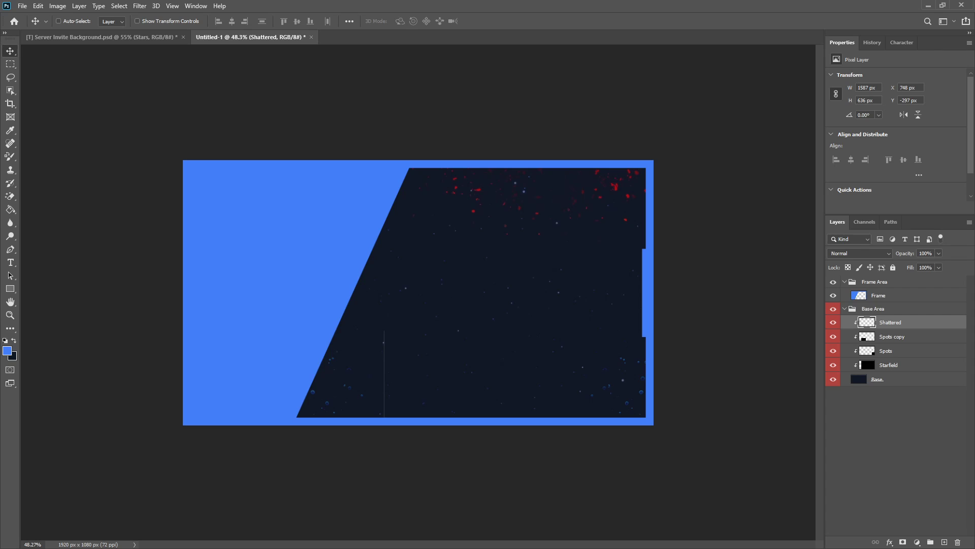
right_click(904, 323)
click(814, 132)
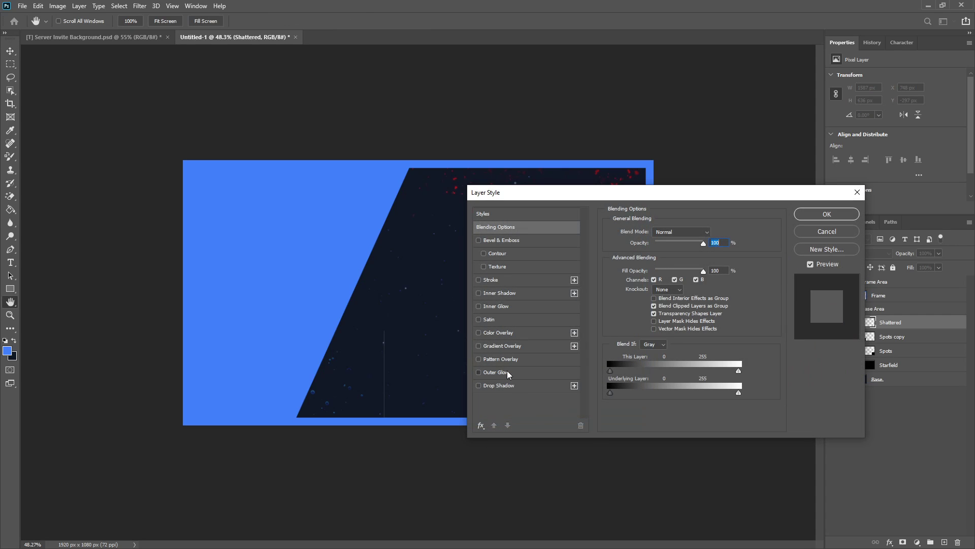
- Enable Outer Glow on the speckles with colour 437ef7
click(509, 375)
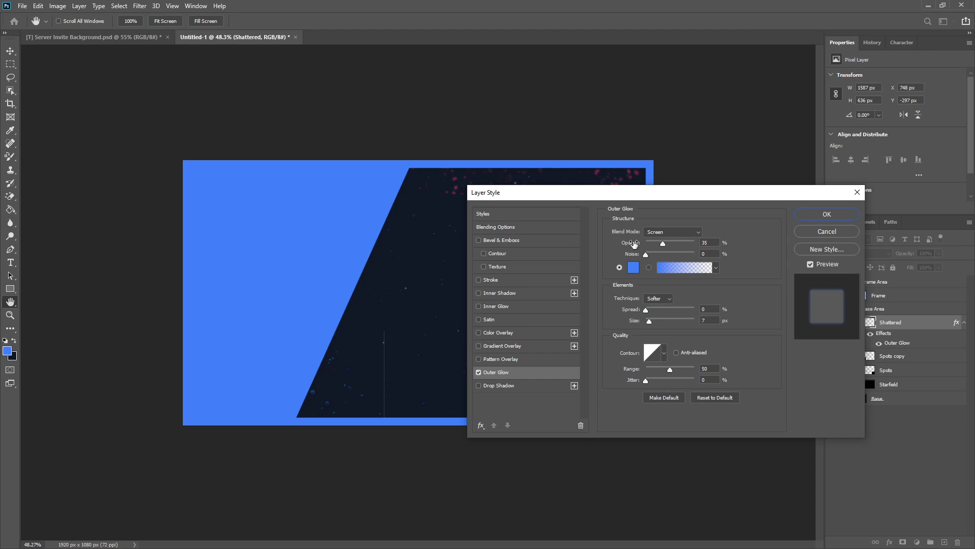
drag(564, 197, 144, 63)
click(217, 135)
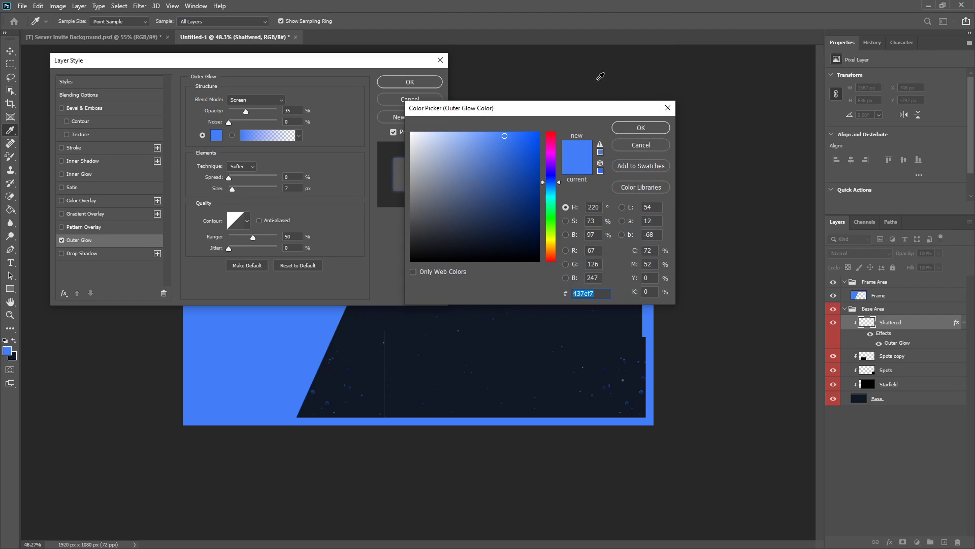
click(642, 129)
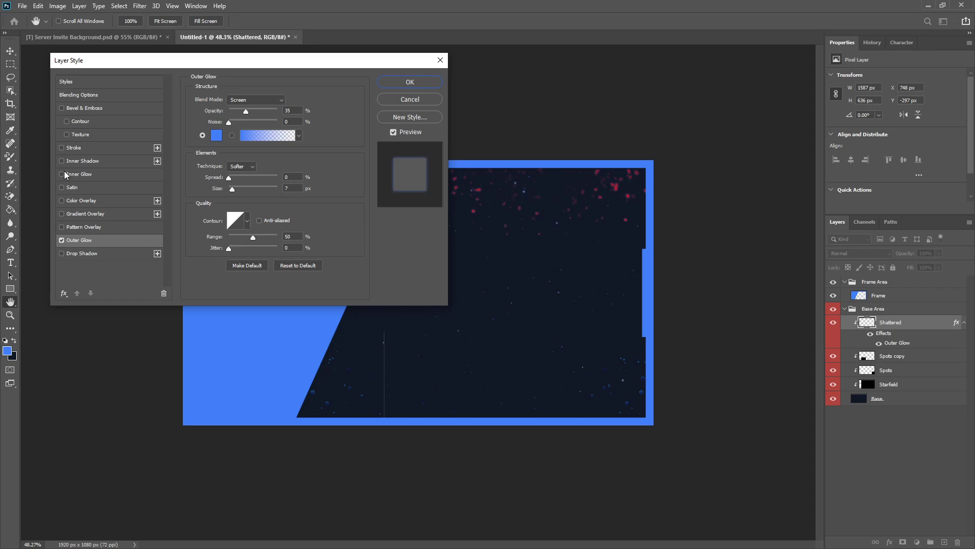
- Add a 111724 Color Overlay with a pasted colour and apply the layer style
click(63, 199)
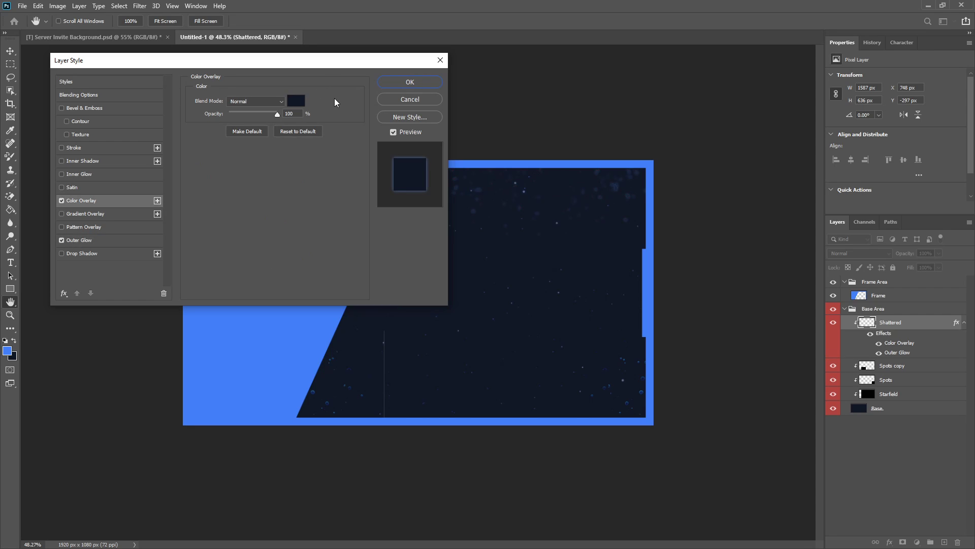
click(300, 105)
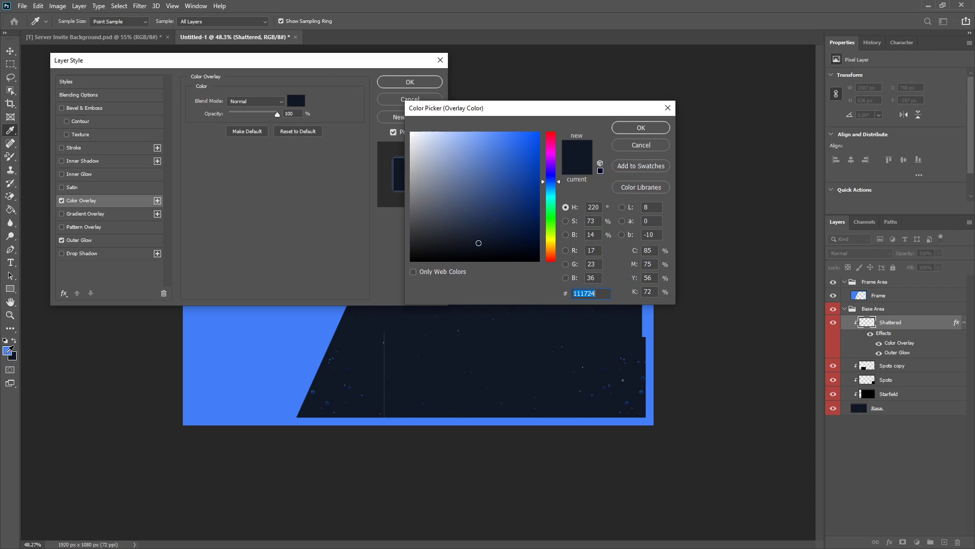
key(ctrl+v)
click(635, 131)
click(413, 83)
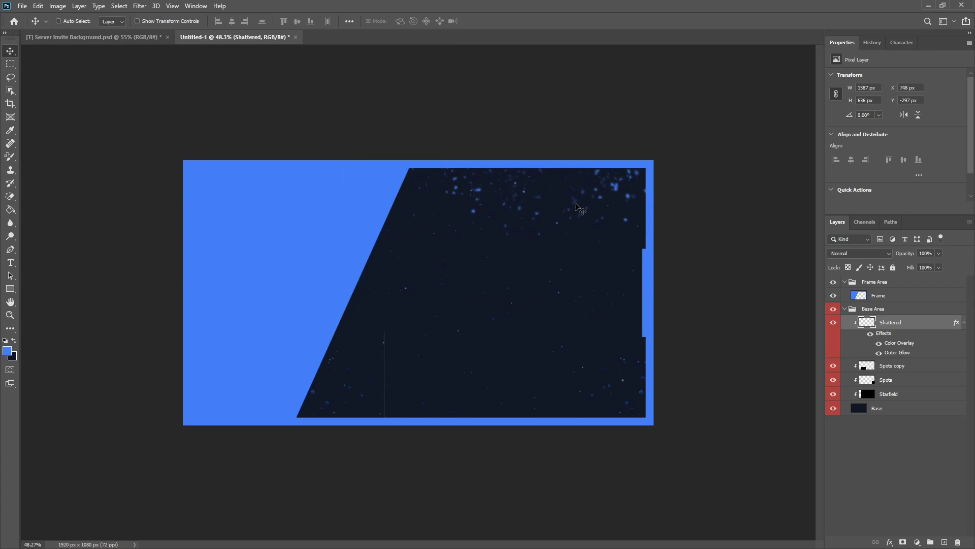
- Nudge the Shattered speckles left to X 678 and lower their opacity to 51%
drag(576, 205, 558, 205)
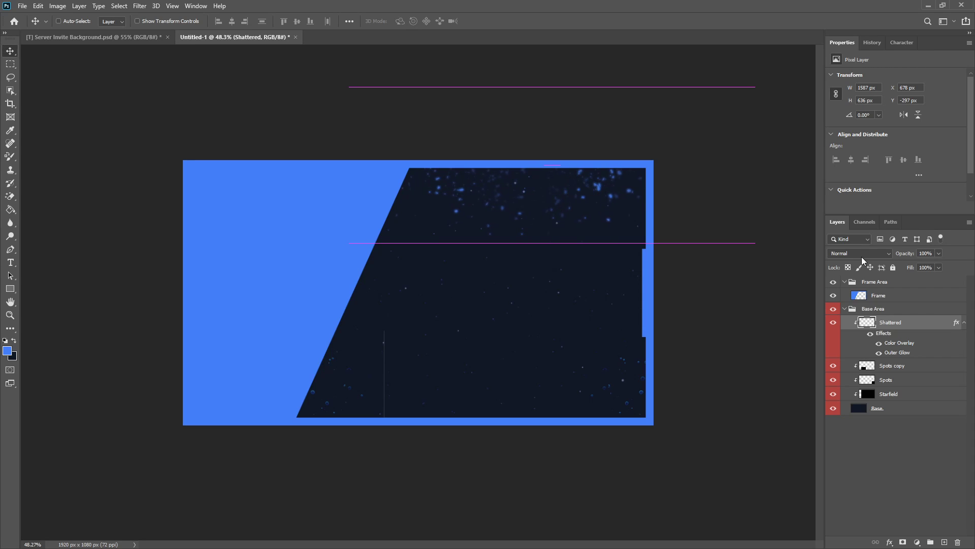
click(938, 253)
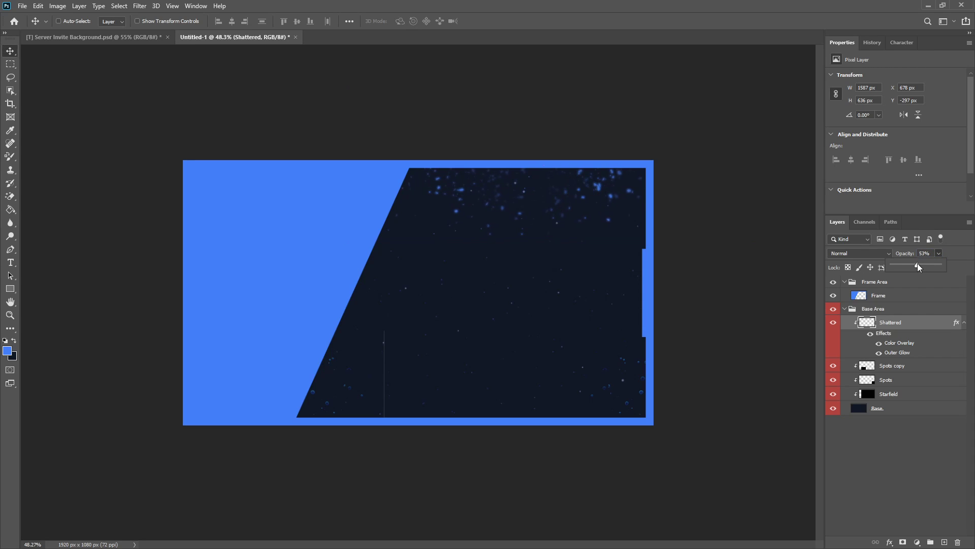
click(601, 239)
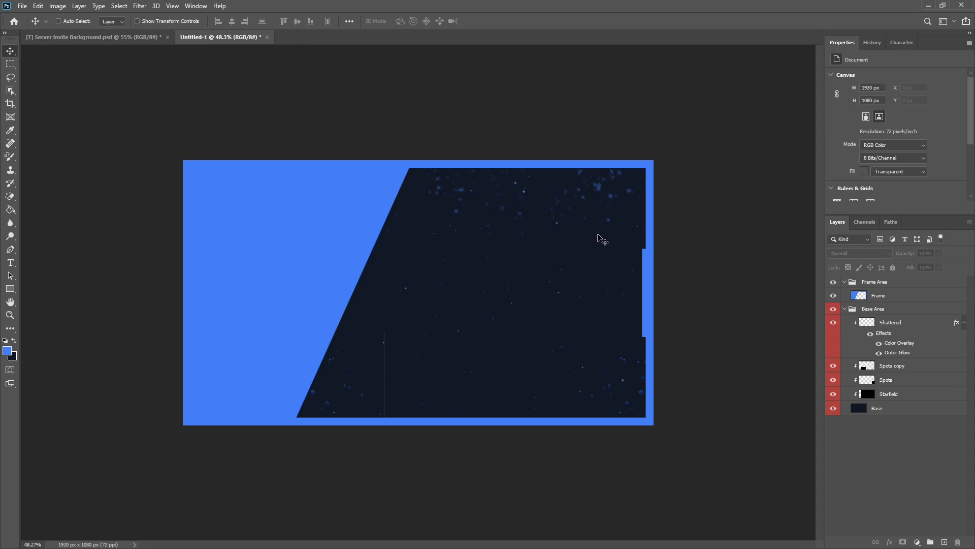
click(586, 200)
click(481, 207)
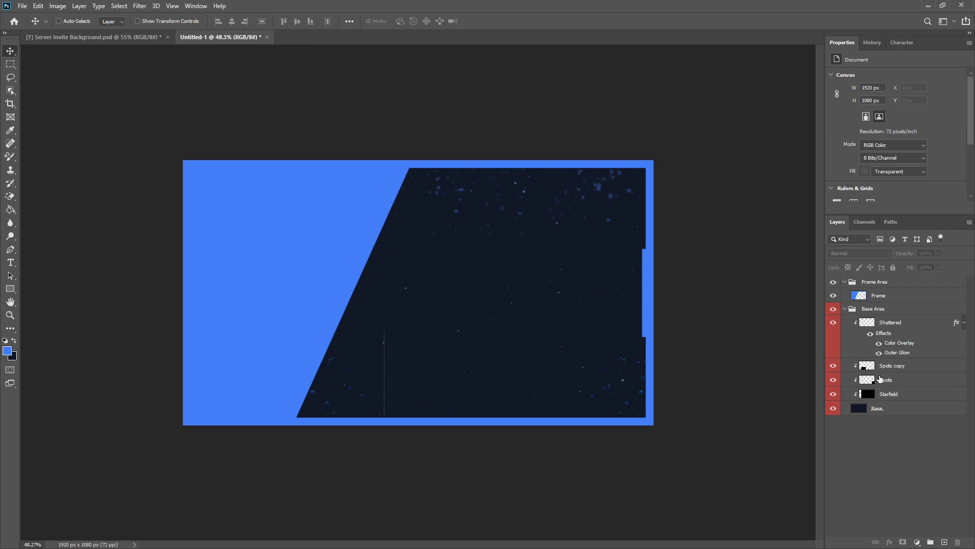
click(893, 323)
click(965, 322)
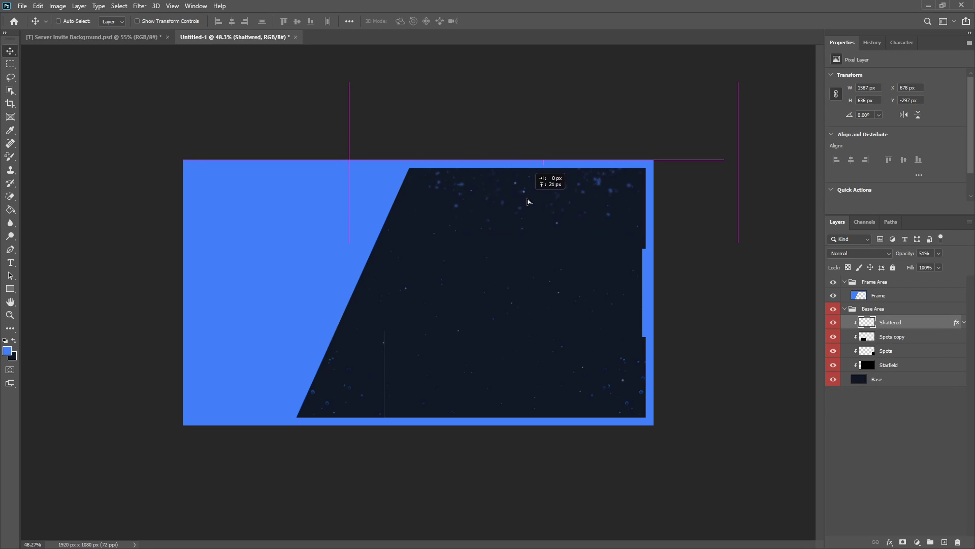
scroll(555, 325, up, 1)
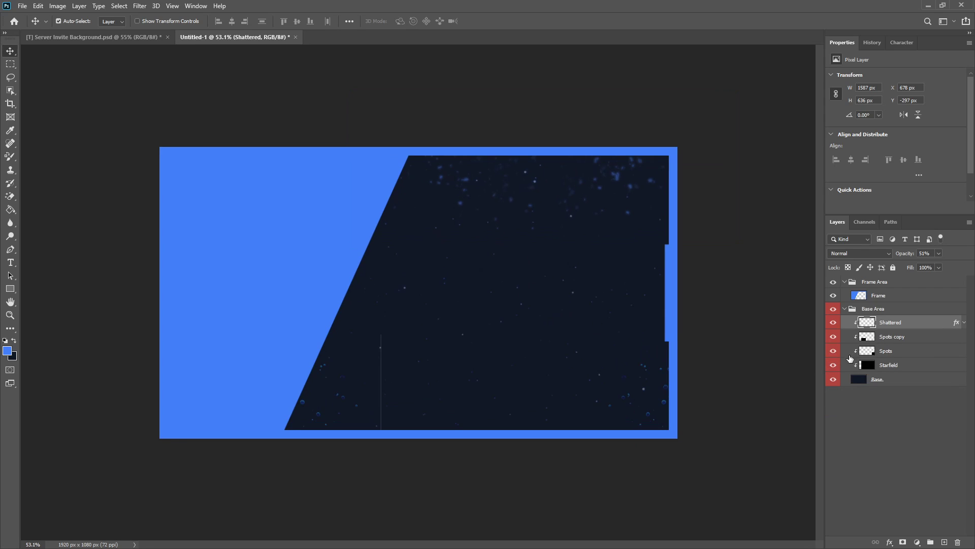
- Duplicate Shattered, rotate the copy 180° and place it along the bottom edge at X 439, Y 794
right_click(899, 323)
click(813, 315)
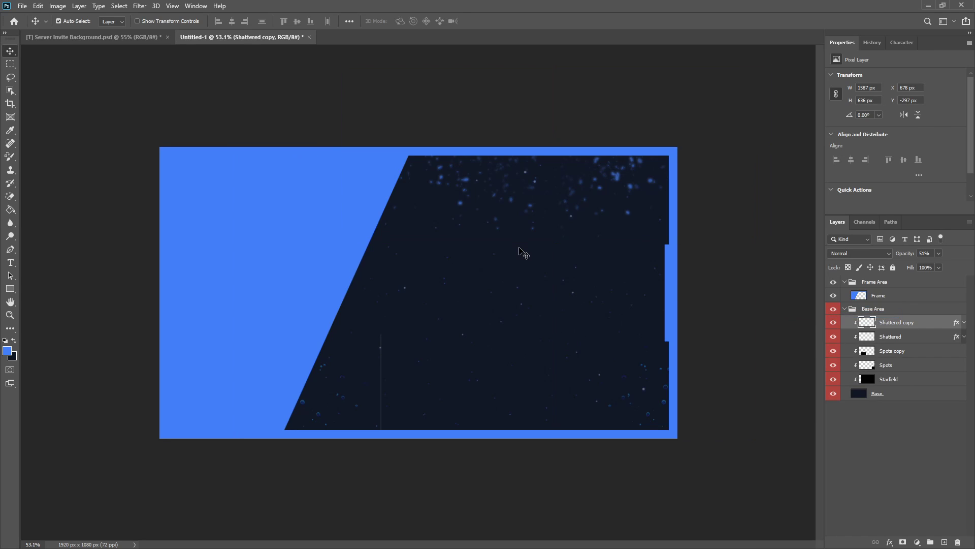
key(ctrl+t)
drag(785, 61, 350, 223)
drag(497, 144, 533, 427)
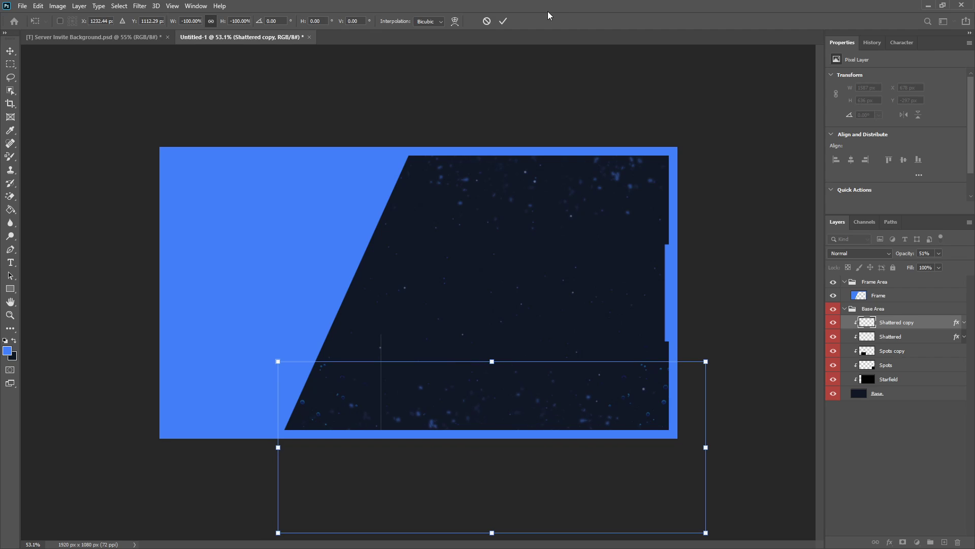
click(503, 21)
scroll(556, 247, down, 2)
scroll(572, 285, up, 3)
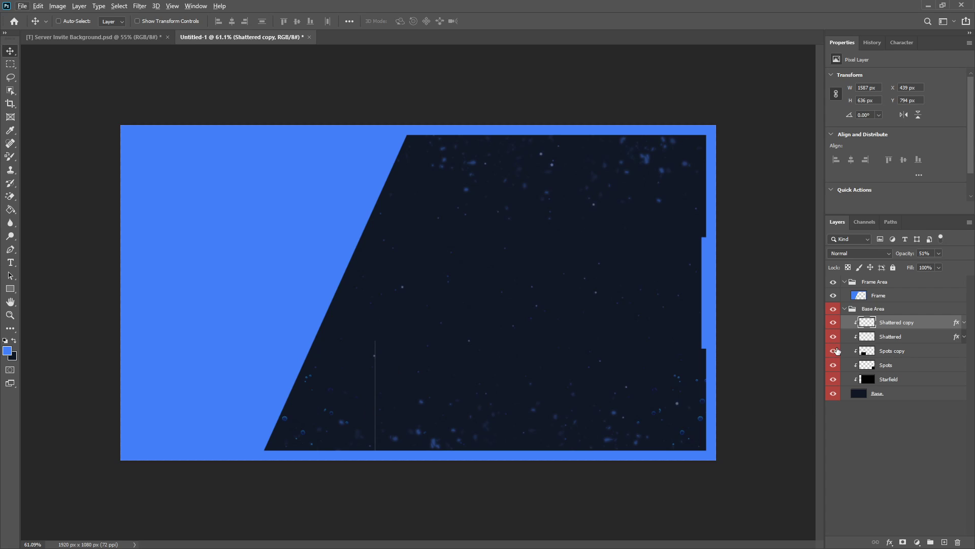
click(900, 351)
click(900, 352)
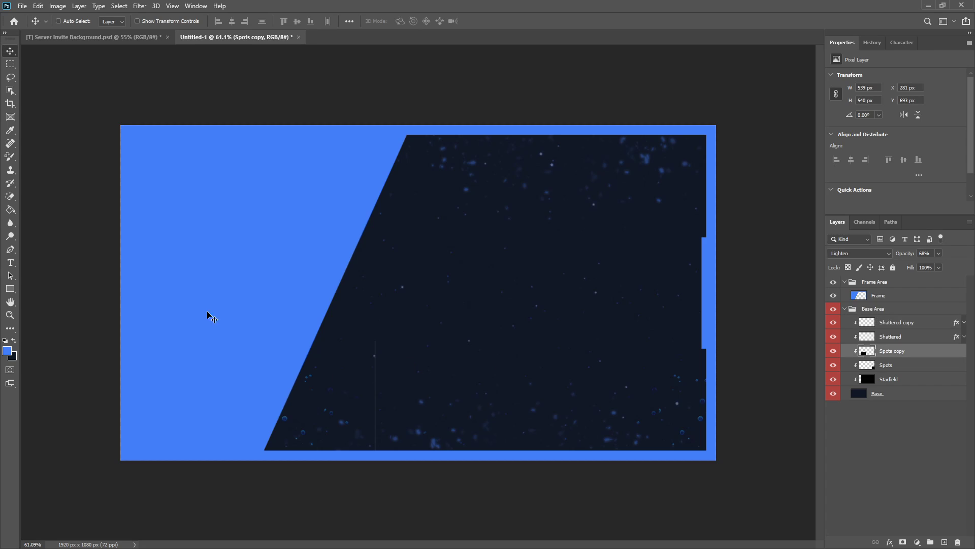
key(m)
drag(398, 323, 373, 539)
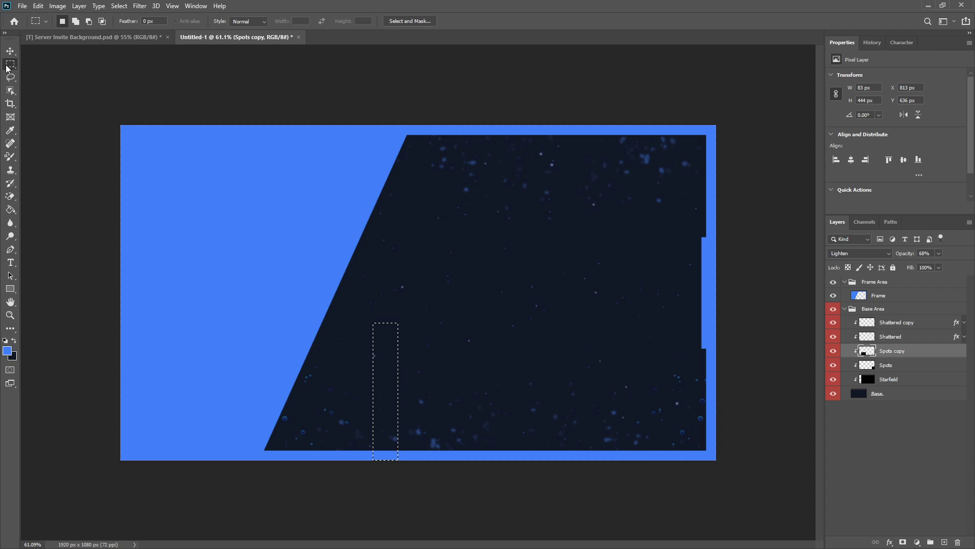
right_click(441, 267)
click(448, 274)
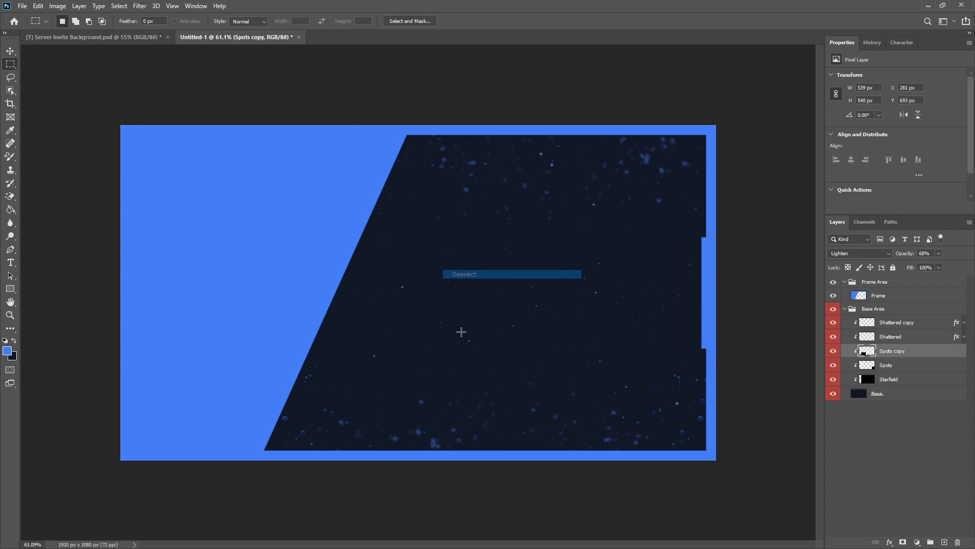
scroll(461, 334, down, 3)
scroll(461, 334, up, 3)
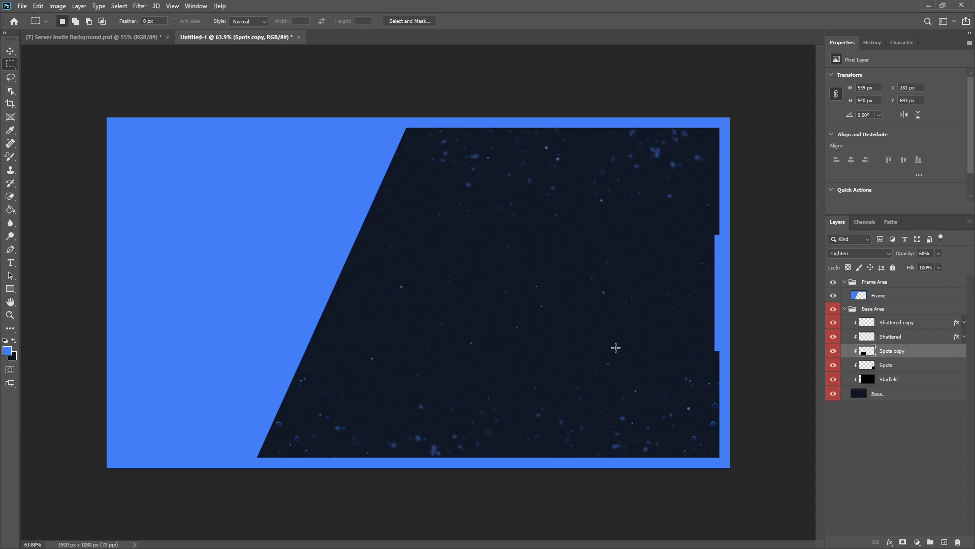
scroll(604, 350, up, 1)
scroll(596, 353, up, 1)
scroll(597, 354, down, 3)
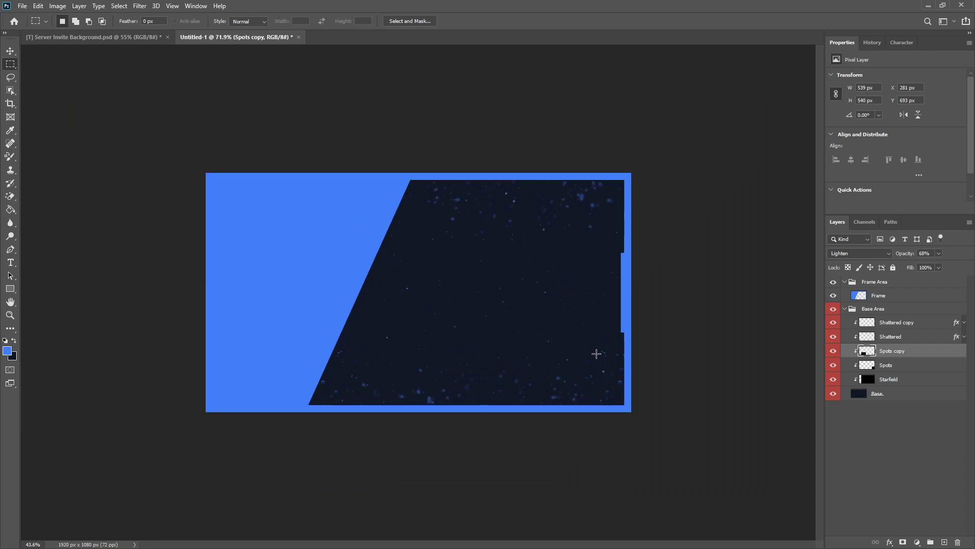
click(885, 324)
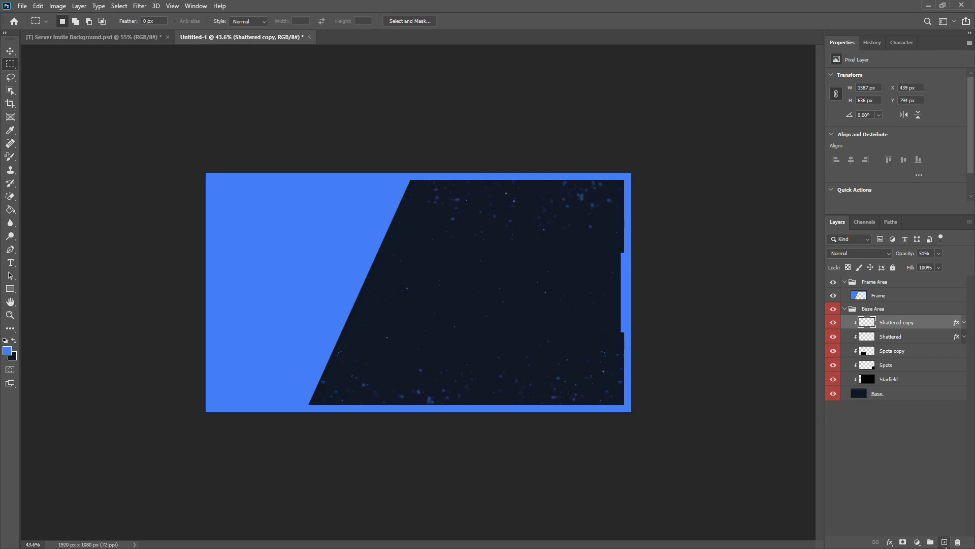
- Add a new layer, group it as 'Shapes', and wrap Layer 1 in a nested group
click(945, 542)
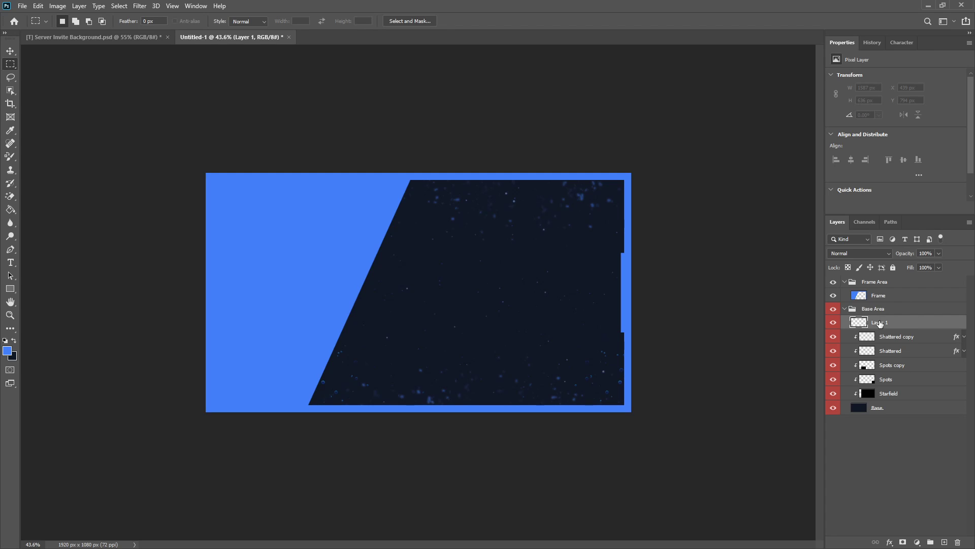
key(ctrl+g)
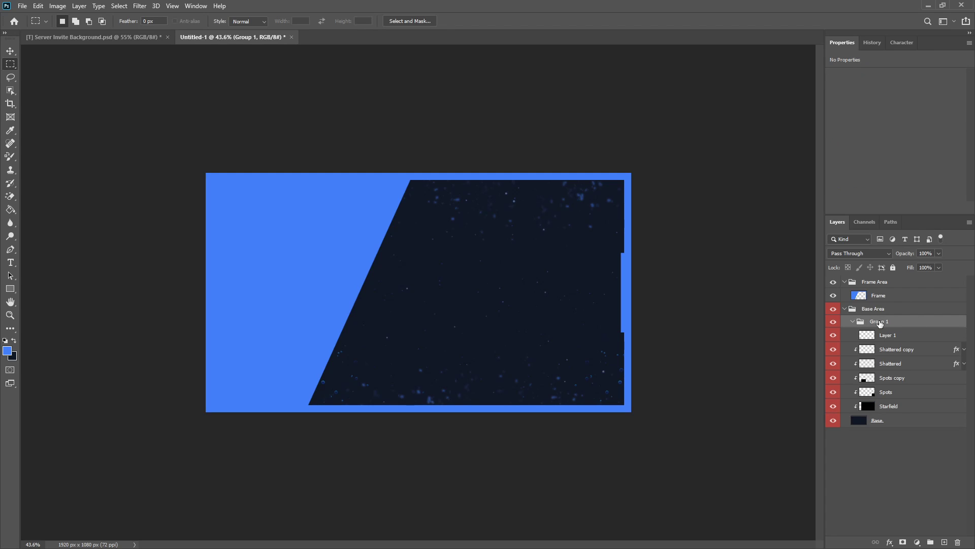
double_click(883, 322)
key(Return)
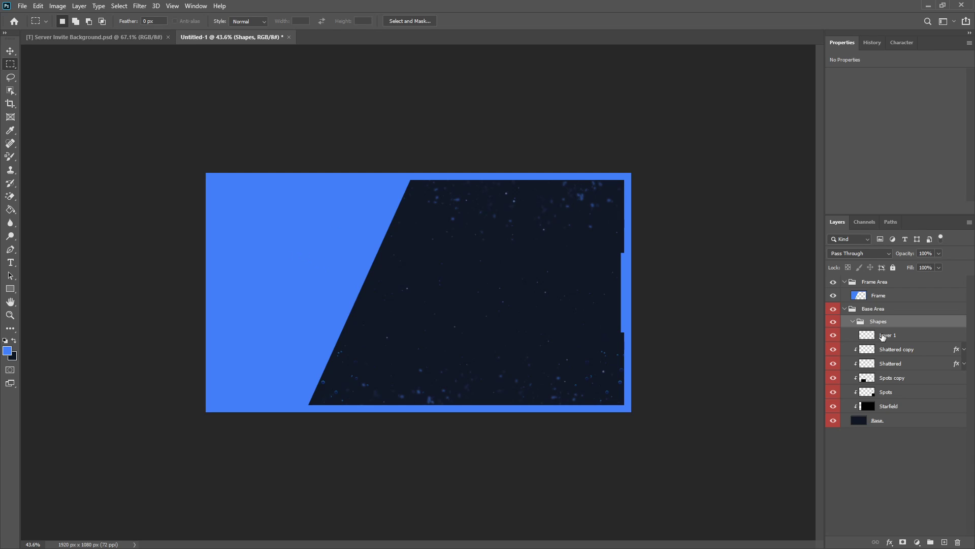
click(887, 336)
scroll(501, 283, up, 1)
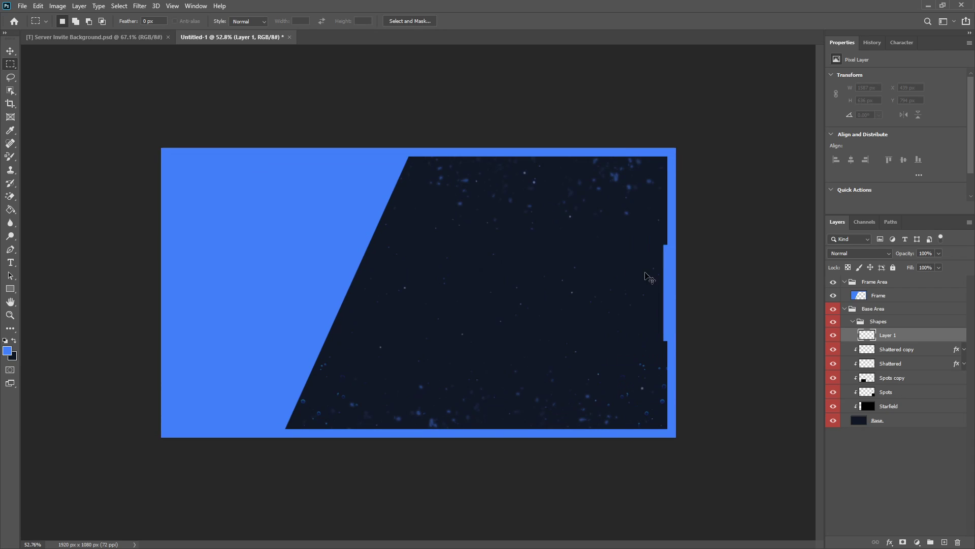
key(ctrl+g)
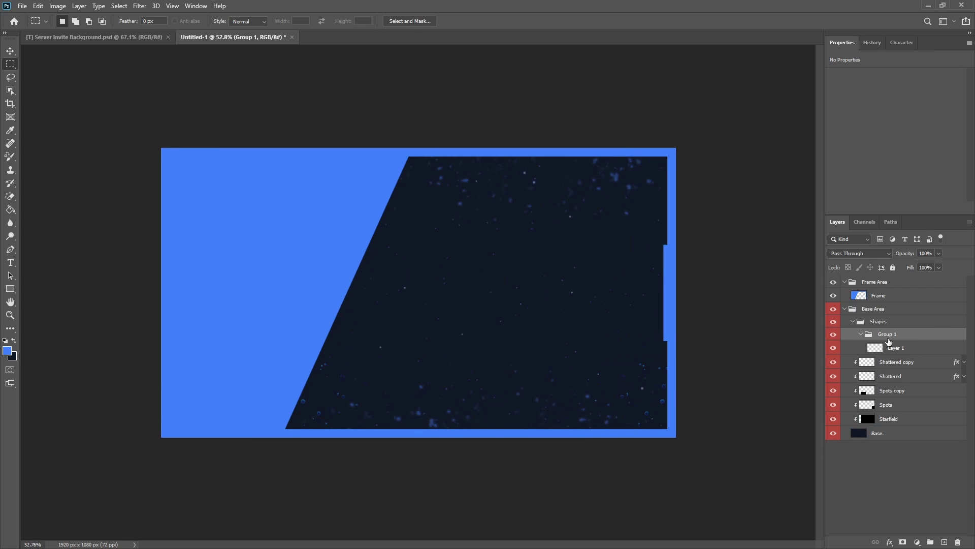
- Add Layer 2 in its own group, and name the two subgroups 'Lines' and 'Squares'
click(944, 541)
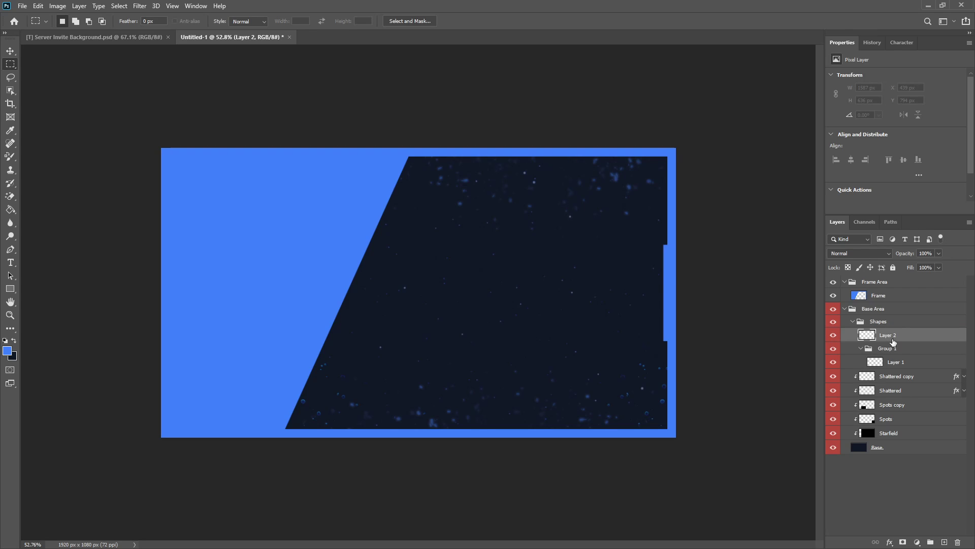
key(ctrl+g)
double_click(895, 334)
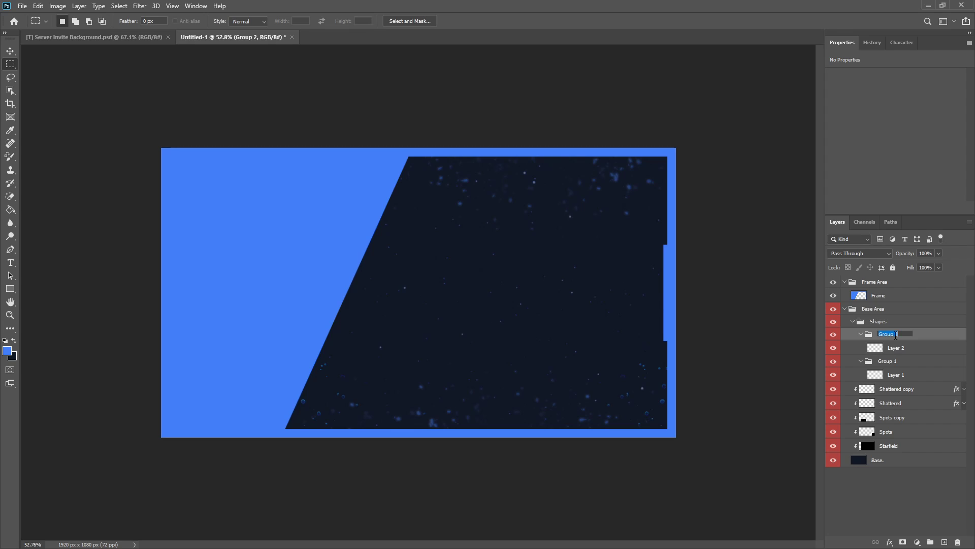
text(Lines)
key(Return)
double_click(895, 362)
text(Souares)
key(Return)
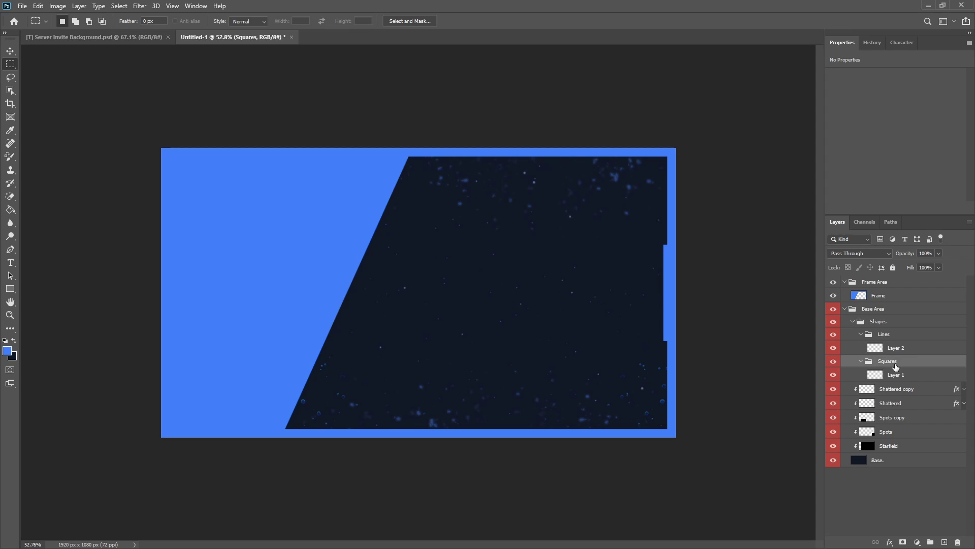
- Select Layer 1 inside Squares and sample a colour from the canvas with the Eyedropper
click(903, 376)
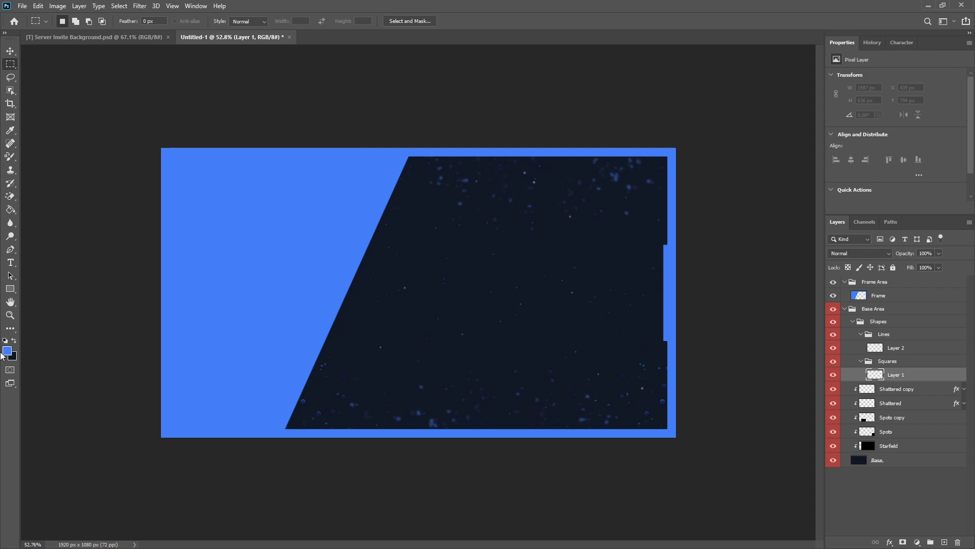
key(i)
click(232, 220)
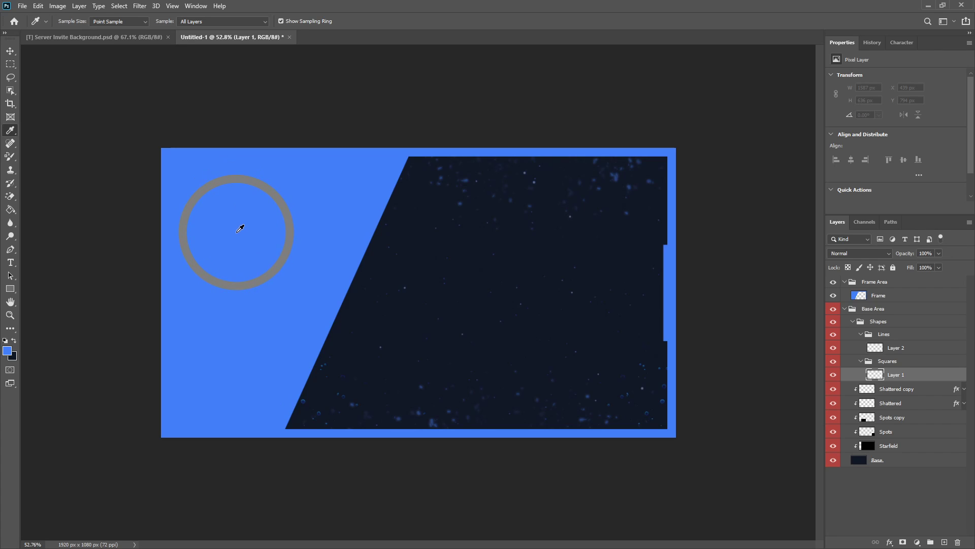
- Sample the banner's blue and draw a 29 × 29 px square in the dark panel
drag(240, 228, 172, 224)
key(m)
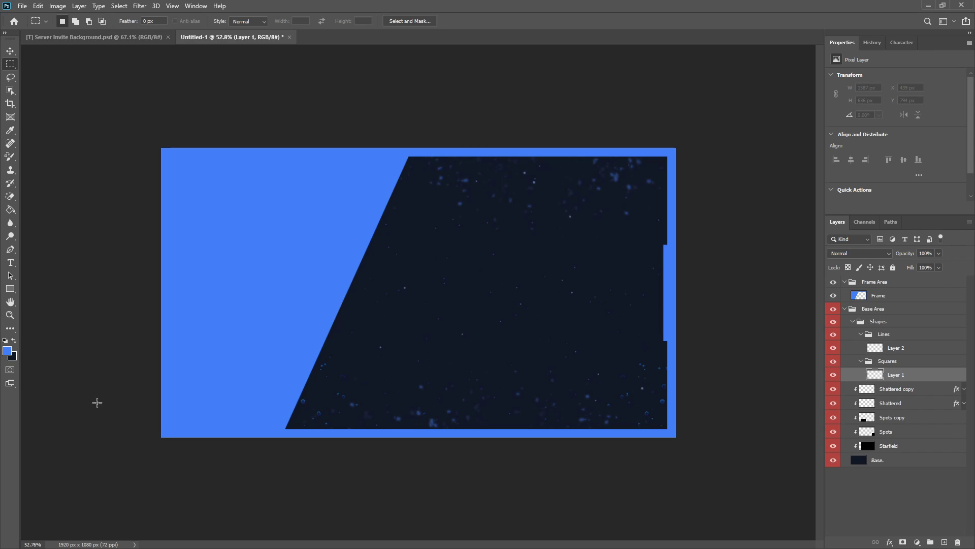
click(15, 287)
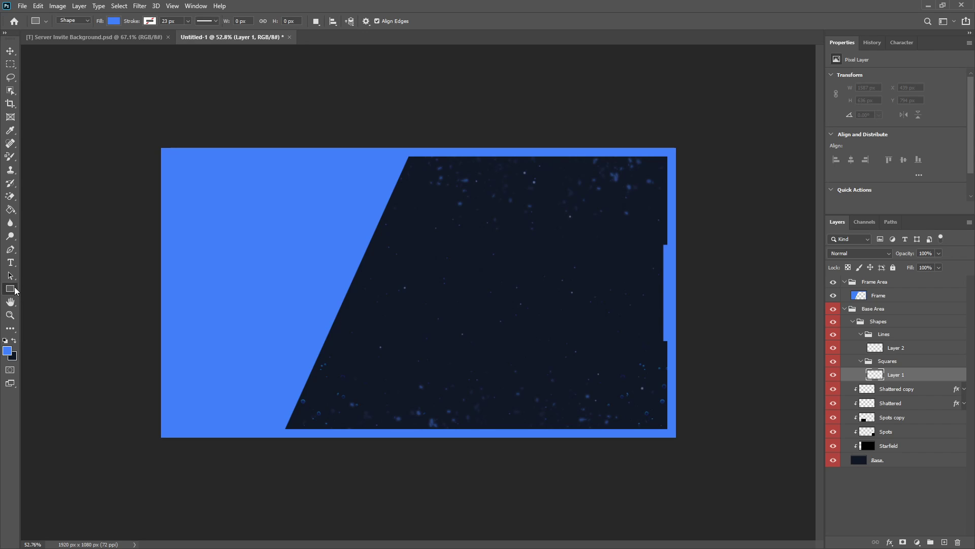
click(10, 290)
scroll(527, 305, up, 3)
scroll(239, 441, up, 2)
drag(330, 338, 351, 360)
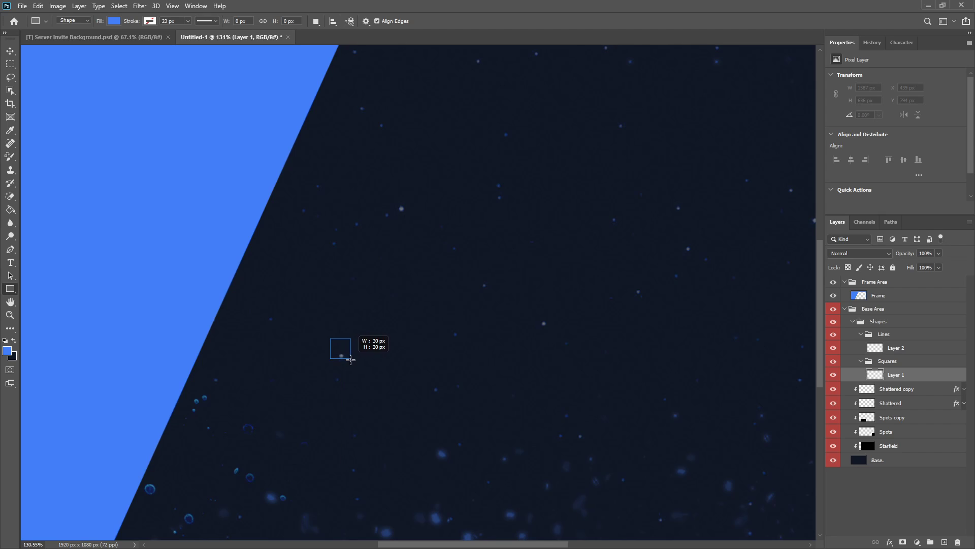
drag(351, 360, 350, 360)
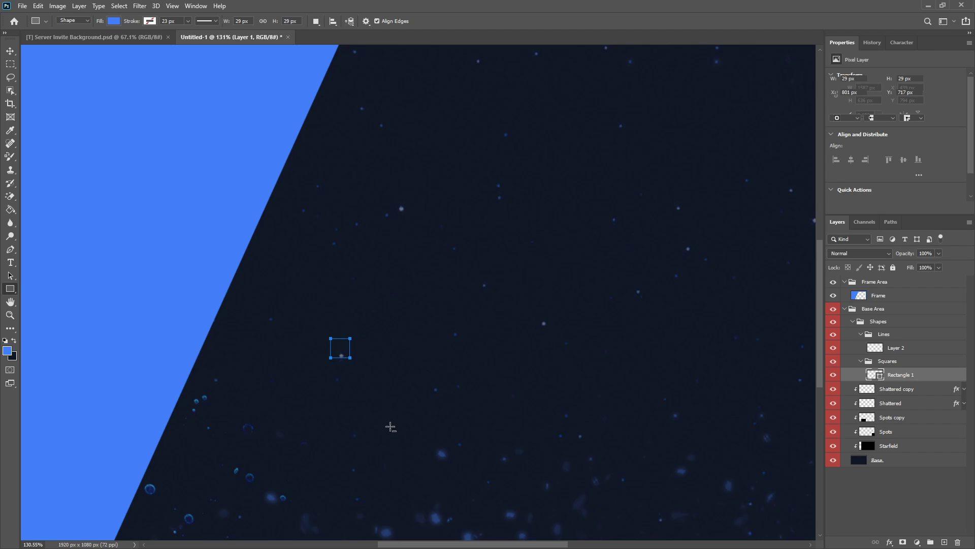
- Move the square toward the panel's bottom-right, scale it to about 90%, and select its opacity field
scroll(391, 427, down, 5)
click(10, 50)
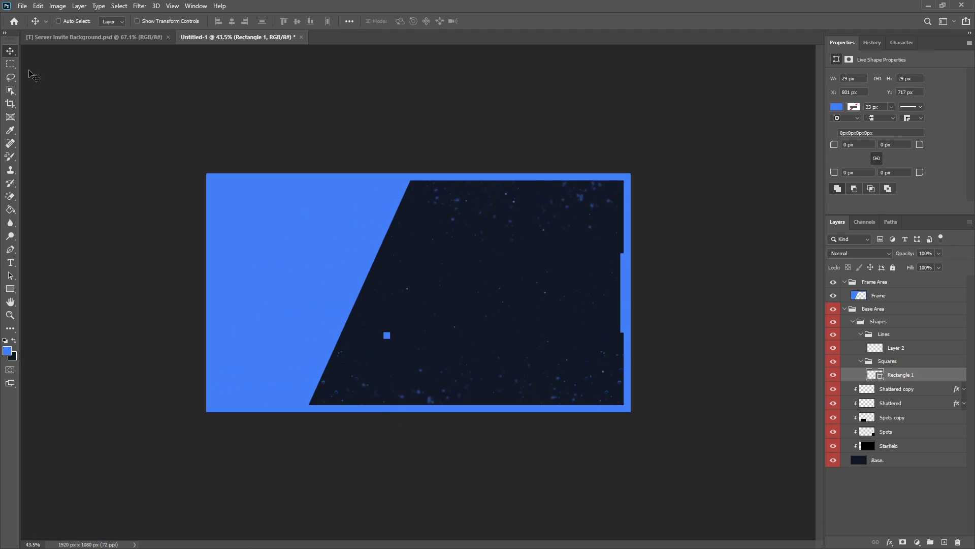
drag(444, 359, 647, 409)
scroll(689, 468, up, 3)
scroll(689, 468, up, 10)
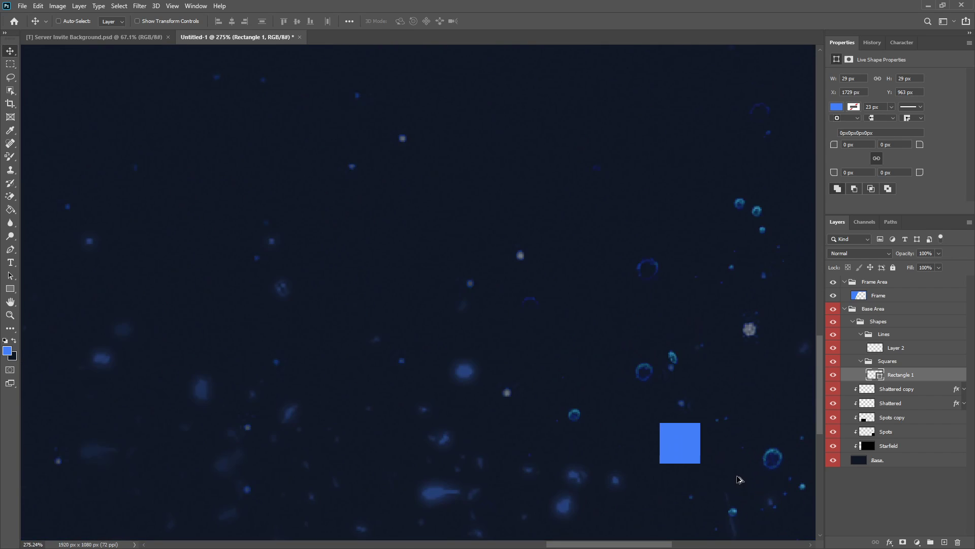
key(ctrl+t)
drag(673, 452, 667, 446)
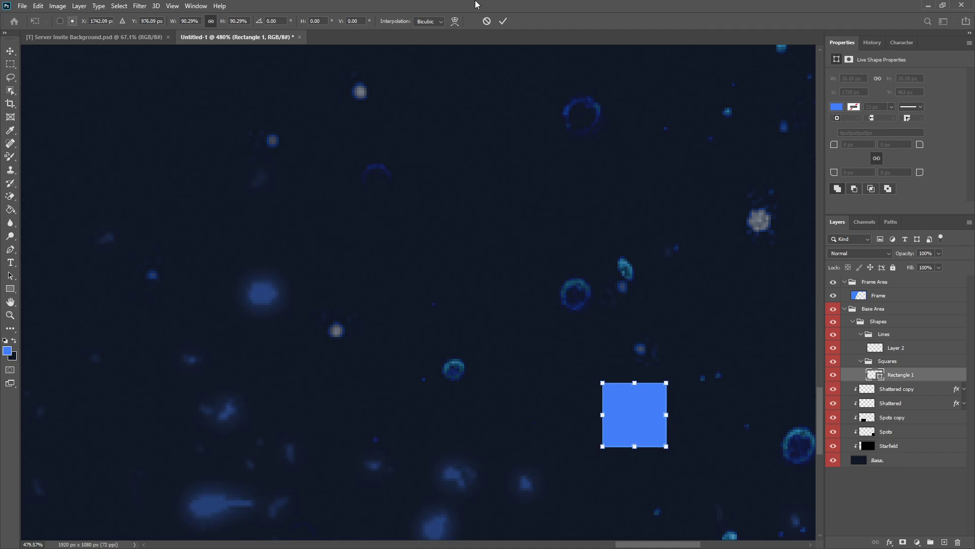
click(503, 21)
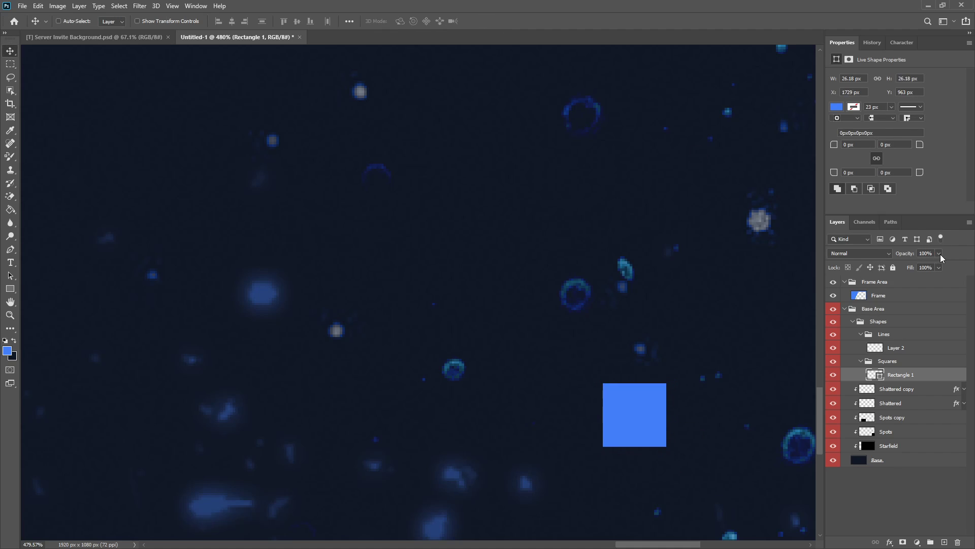
click(923, 254)
- Set the blue square's opacity to 45% and shift it slightly lower and right
text(45)
scroll(633, 219, down, 10)
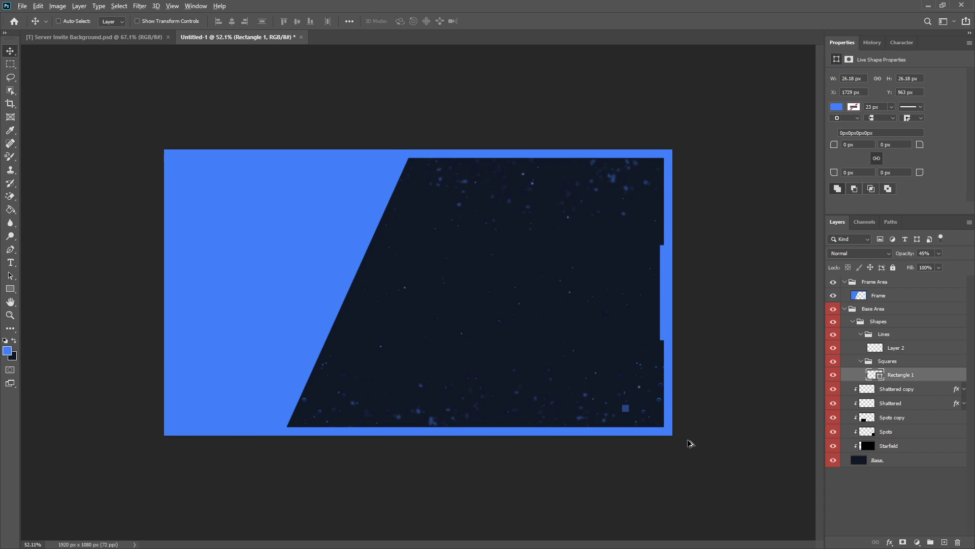
scroll(686, 442, up, 5)
drag(728, 463, 636, 496)
scroll(756, 478, down, 3)
scroll(747, 479, up, 1)
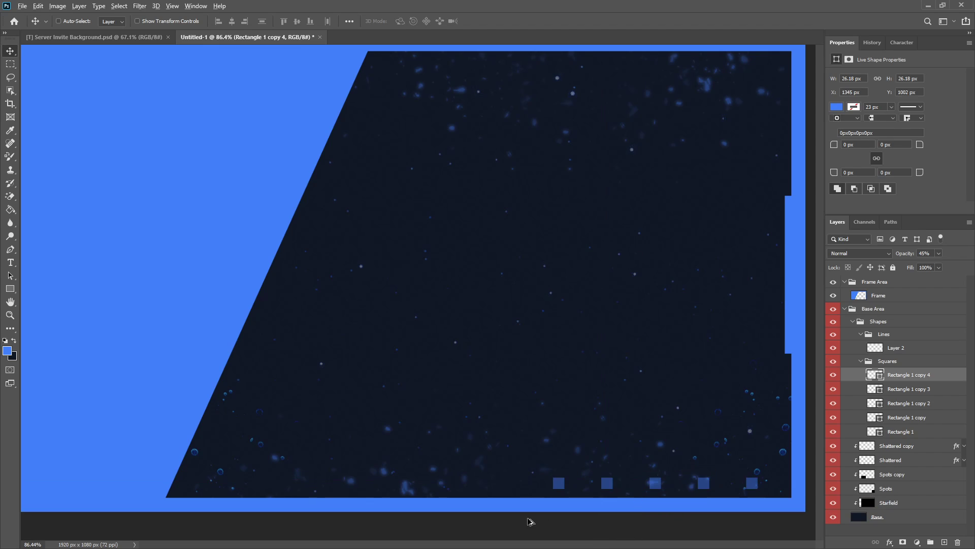
scroll(529, 518, down, 2)
scroll(453, 449, up, 2)
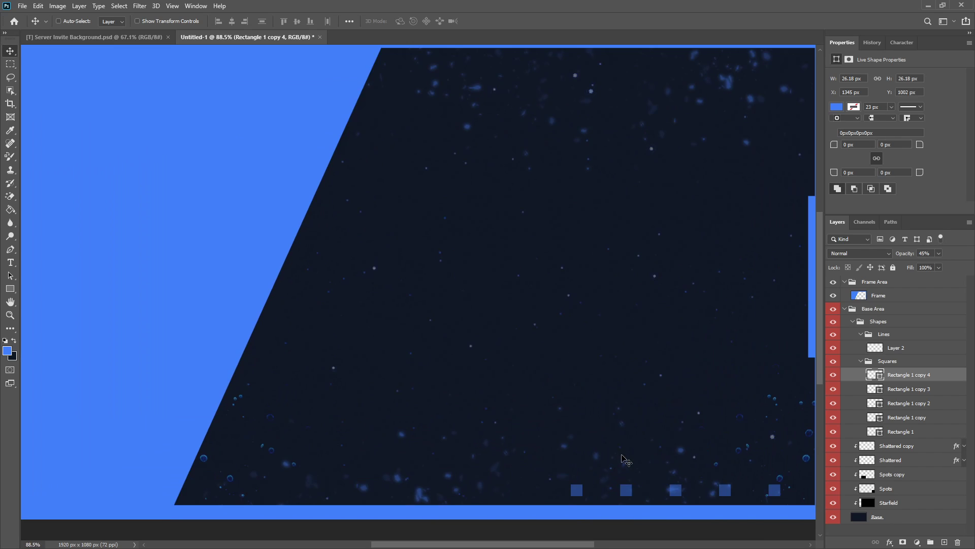
- Copy a square to complete a row of six, group them as 'Bottom Right', and duplicate the group
drag(632, 488, 597, 483)
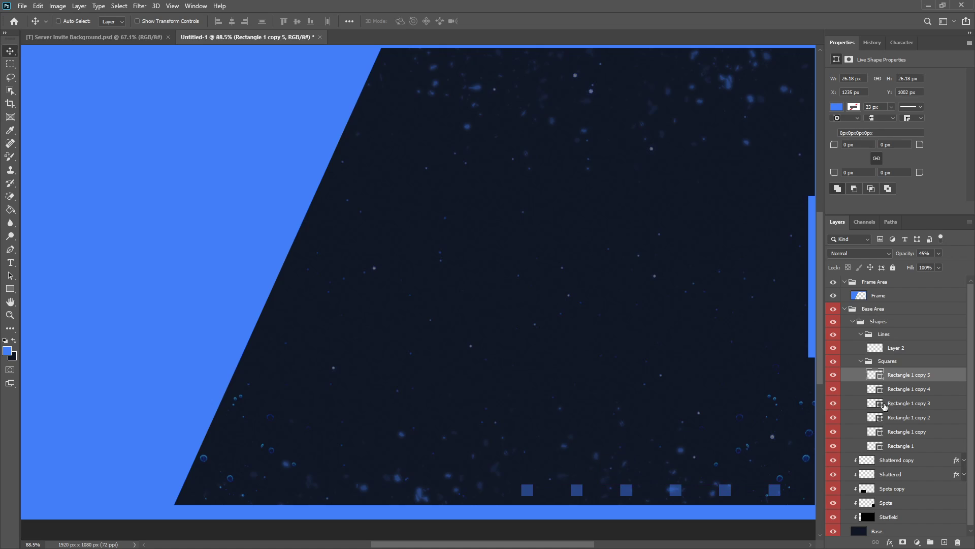
shift+click(895, 449)
key(ctrl+g)
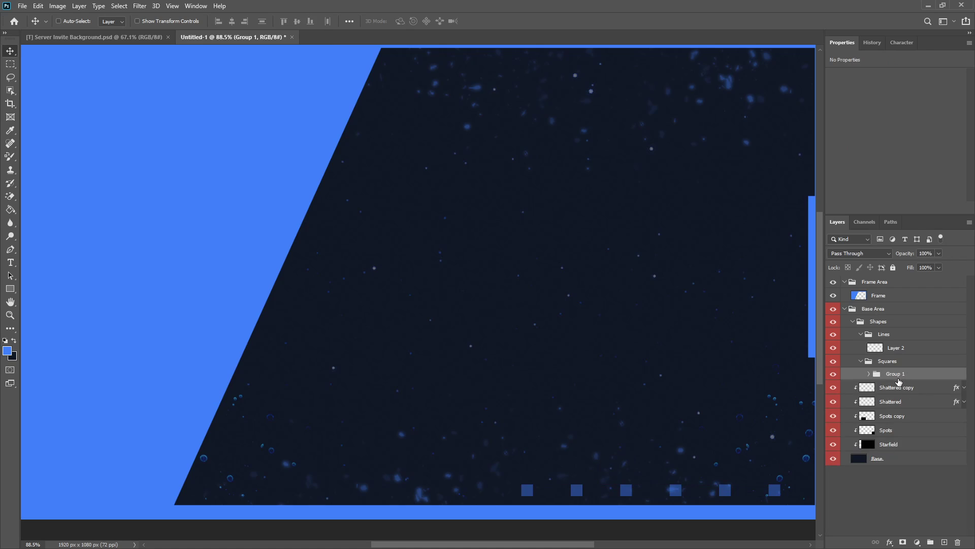
double_click(897, 376)
text(Bottom Right)
key(Return)
key(ctrl+j)
- Move the copied row up to mid-panel, rename its group 'Random', and expand it
drag(562, 442, 399, 281)
scroll(349, 372, down, 2)
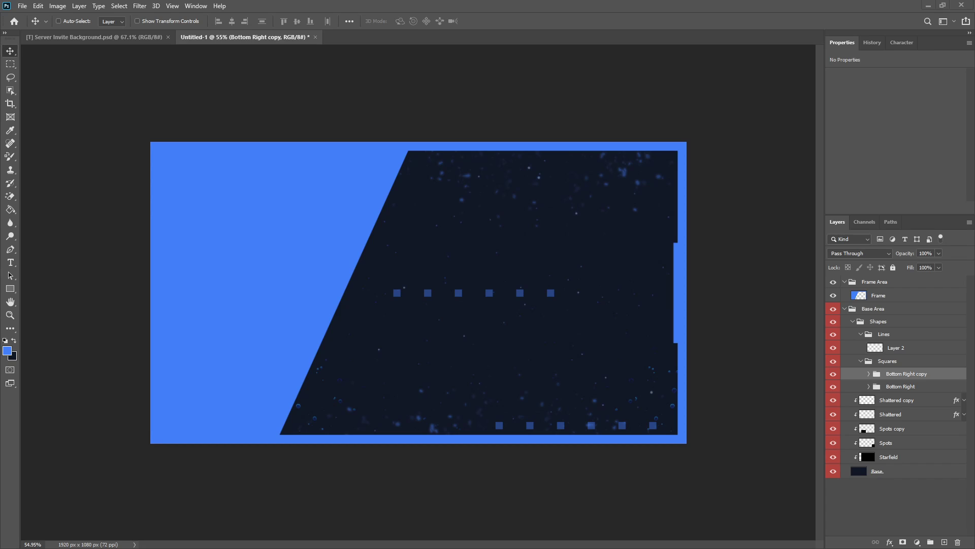
double_click(896, 376)
text(Random)
key(Return)
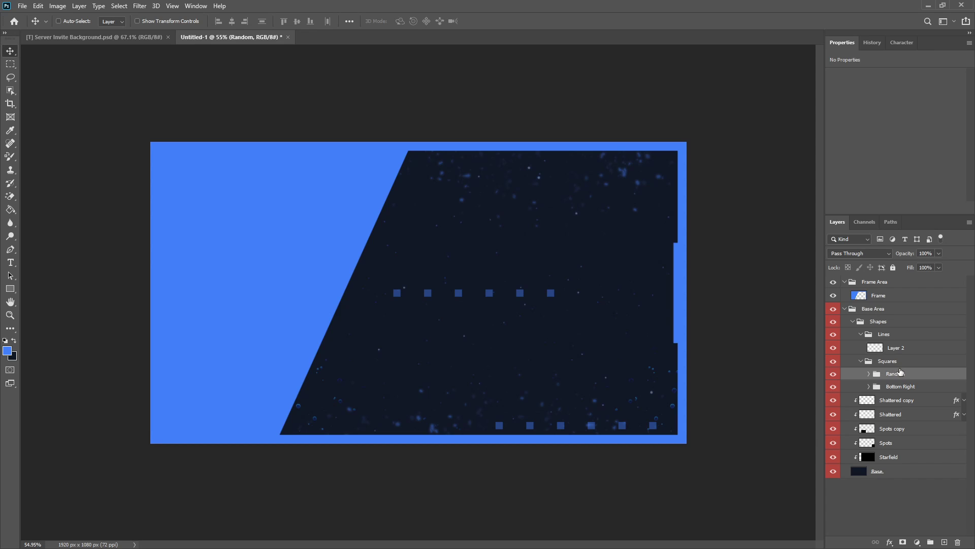
click(869, 374)
- Scatter three squares to the panel's top right, near the top, and near the slanted edge
click(913, 388)
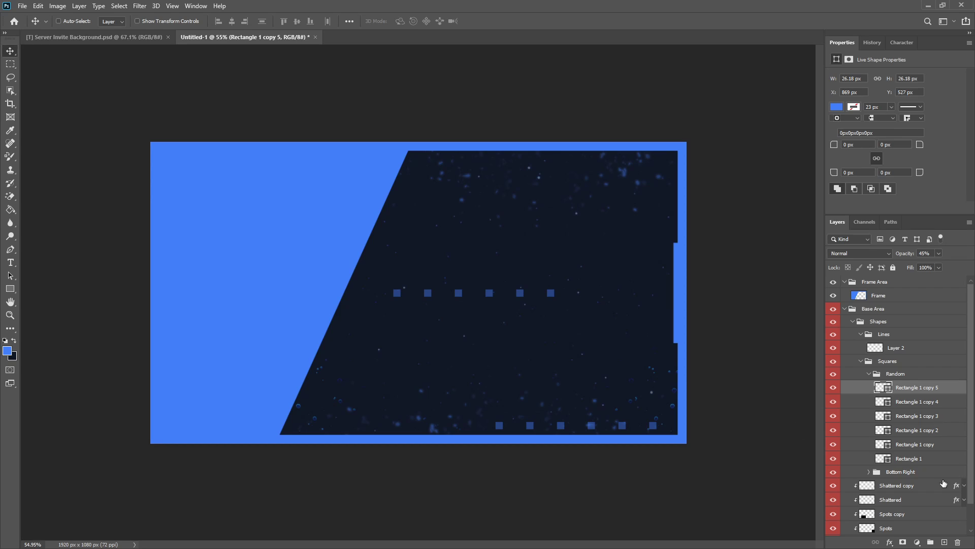
click(901, 460)
drag(459, 338, 554, 254)
click(932, 440)
drag(470, 308, 393, 210)
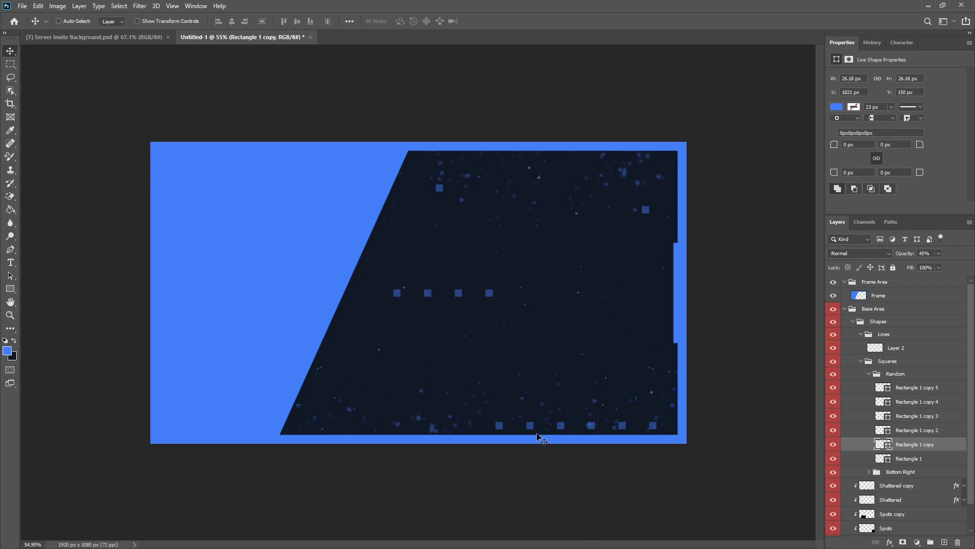
click(930, 435)
drag(473, 331, 365, 302)
- Delete the three leftover squares, collapse the Random and Squares groups, and select Layer 2 in Lines
click(915, 413)
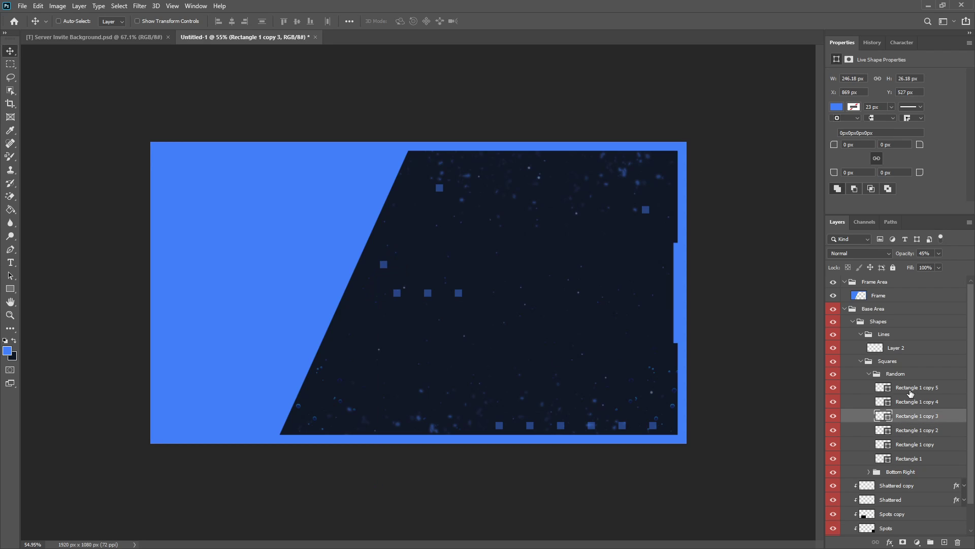
shift+click(910, 391)
key(Delete)
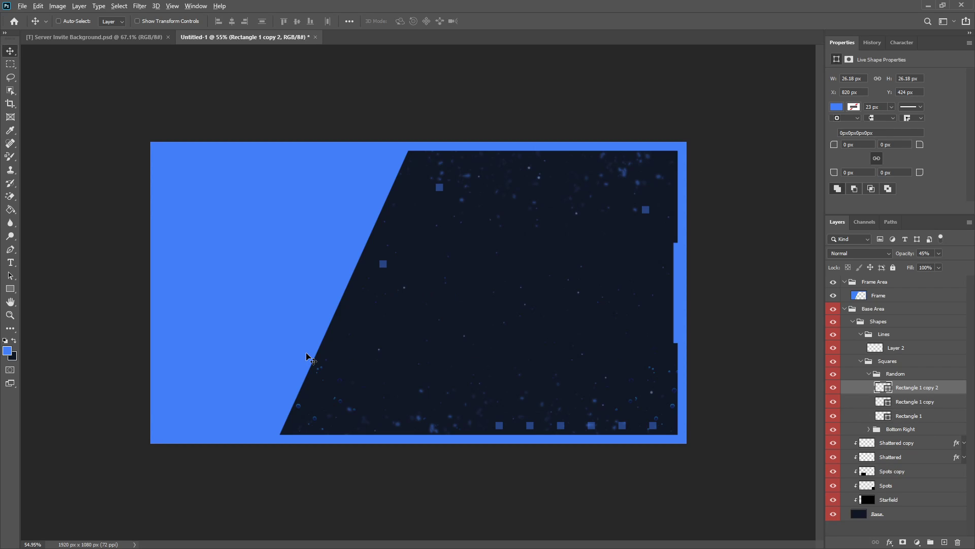
scroll(306, 352, down, 1)
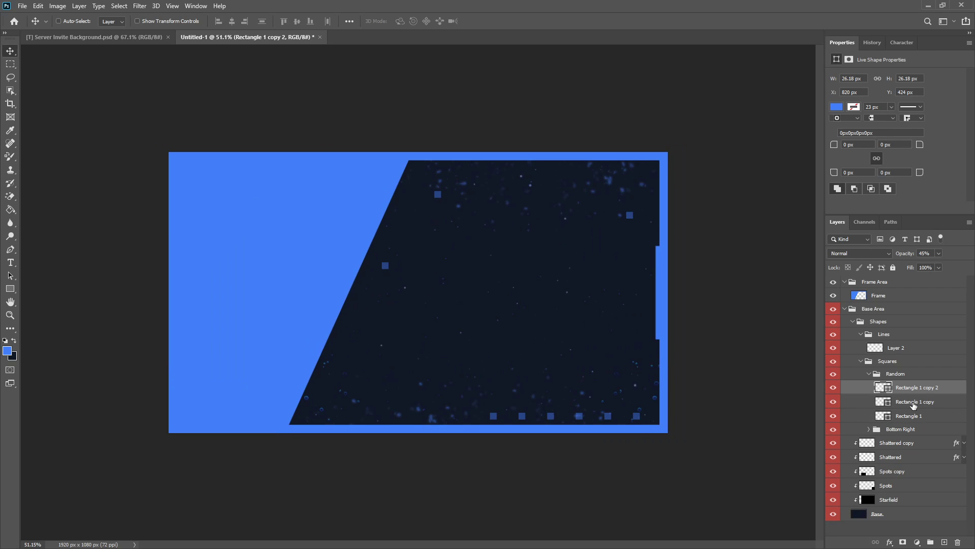
scroll(522, 383, up, 2)
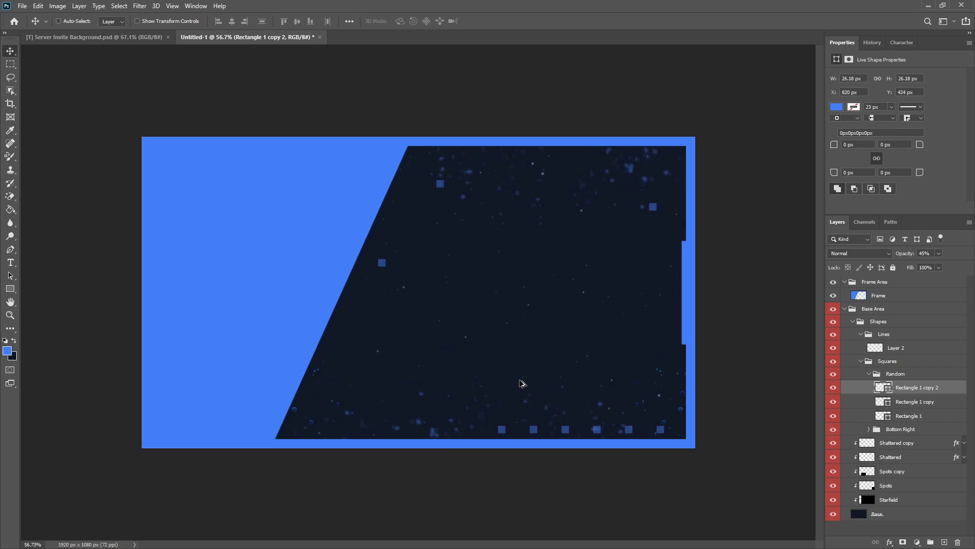
click(868, 374)
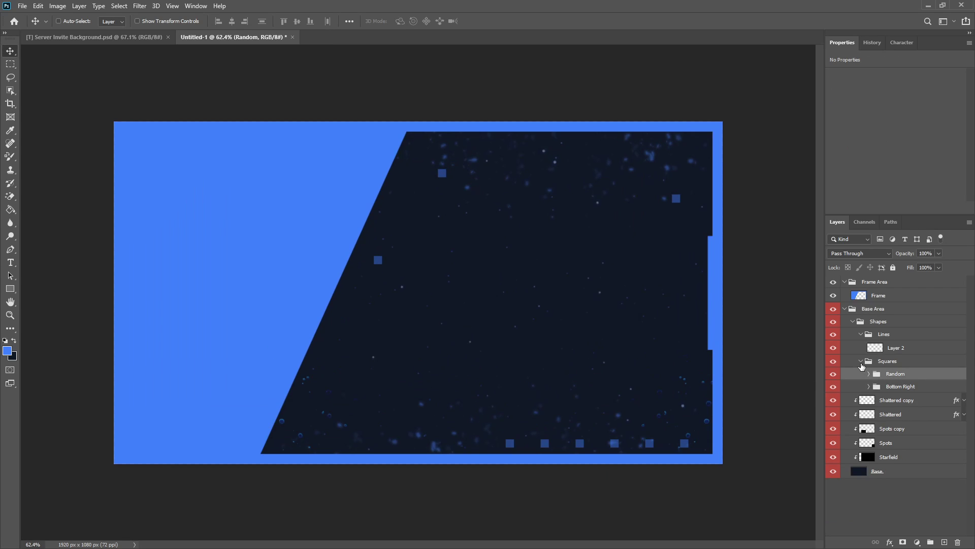
click(861, 362)
click(894, 348)
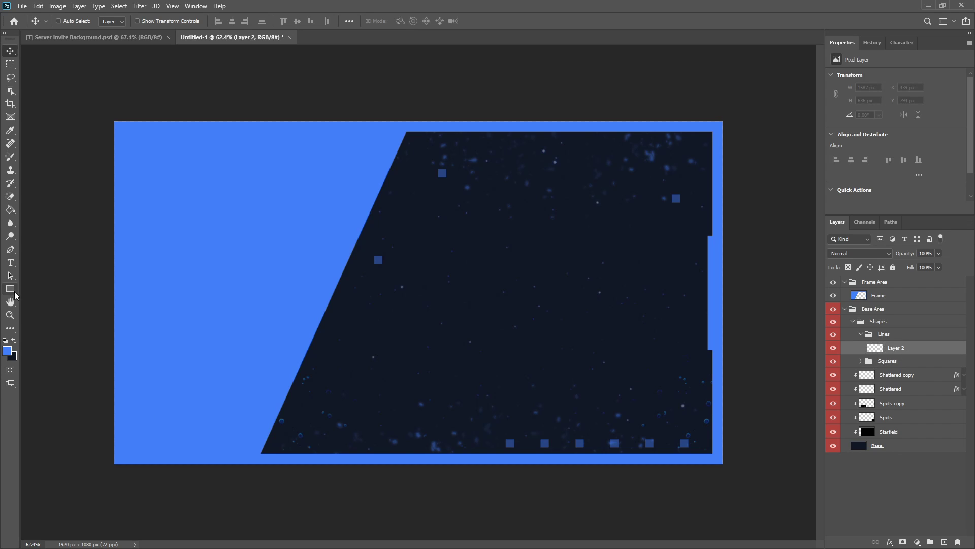
- Draw a thin horizontal blue bar mid-panel and make it thinner
click(15, 291)
scroll(523, 280, up, 3)
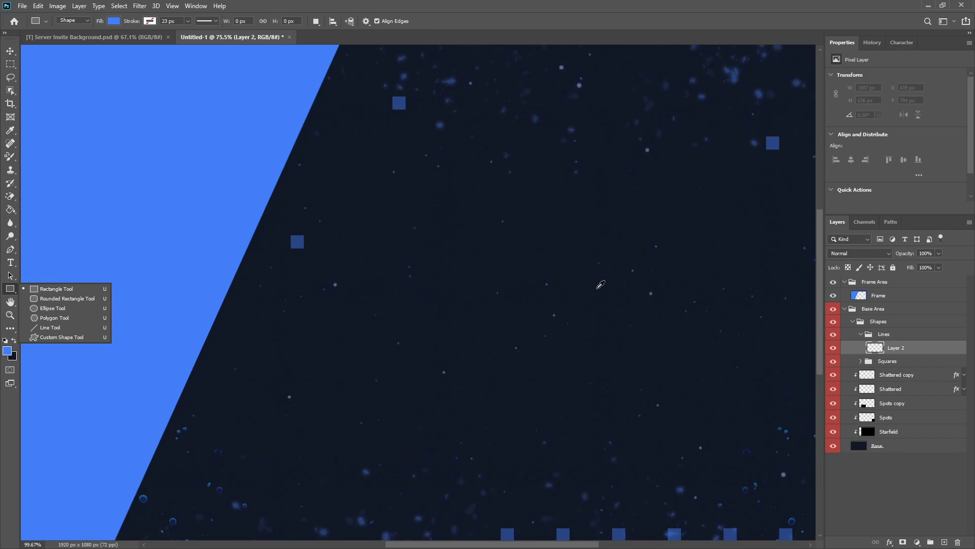
drag(437, 264, 601, 266)
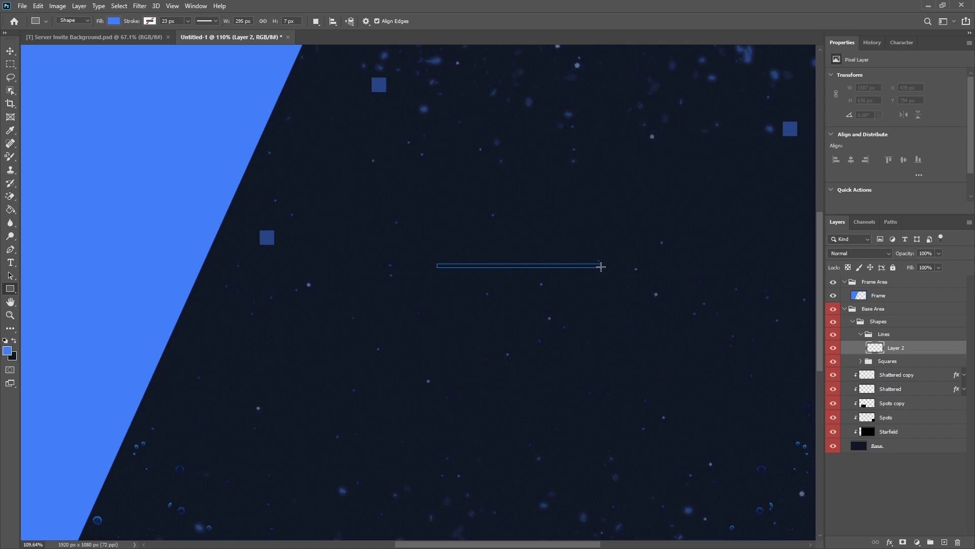
click(10, 51)
scroll(647, 290, down, 5)
scroll(471, 273, up, 7)
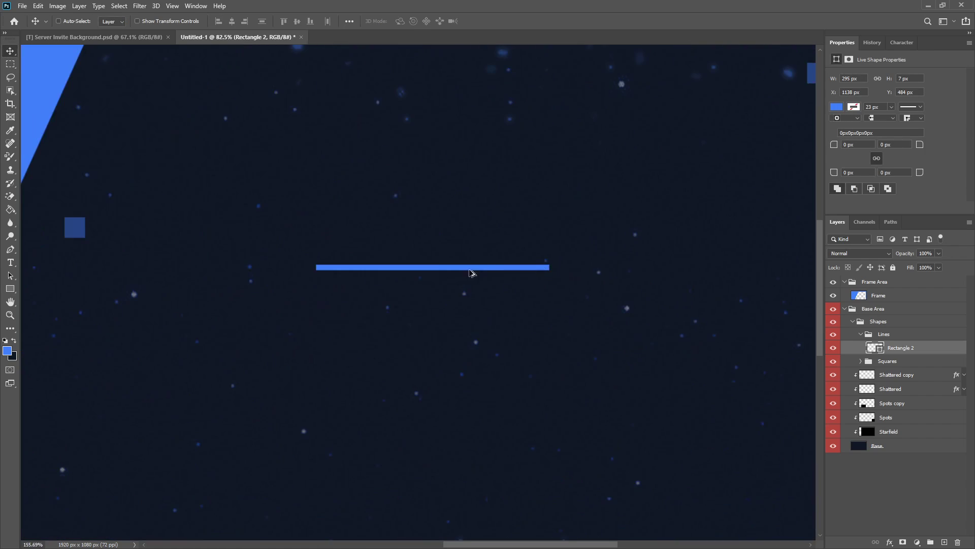
scroll(471, 273, up, 5)
key(ctrl+t)
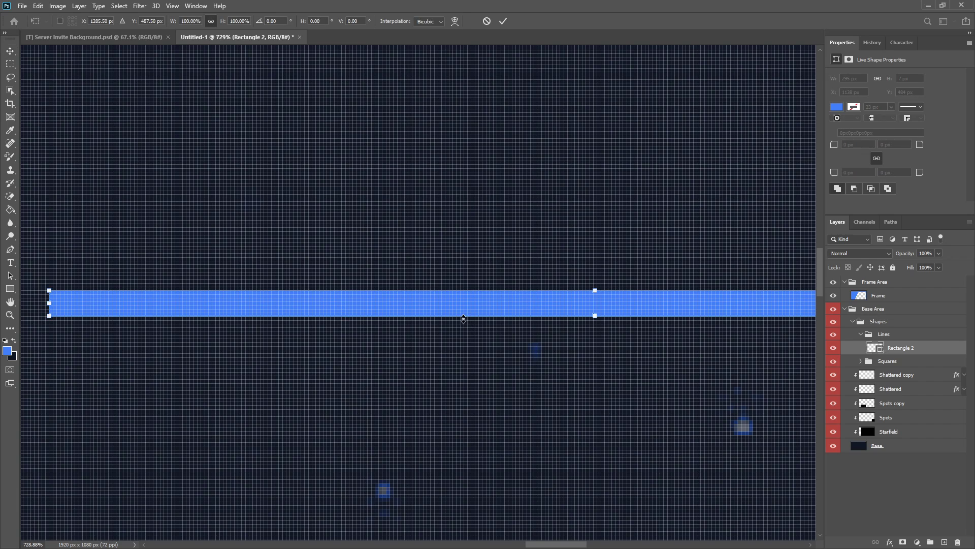
drag(471, 315, 471, 308)
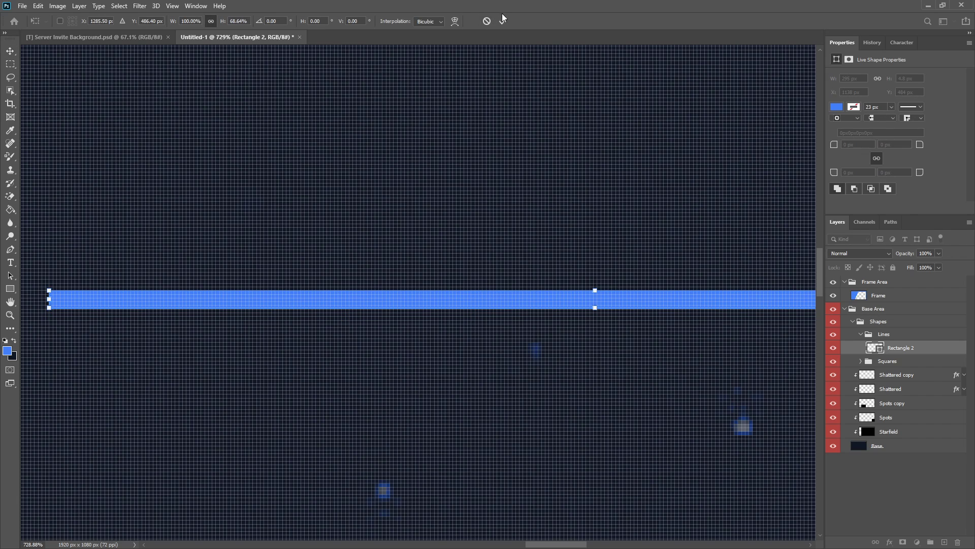
key(Return)
- Set the line's opacity to 45% and move it to the panel's lower right
scroll(559, 263, down, 8)
key(ctrl+0)
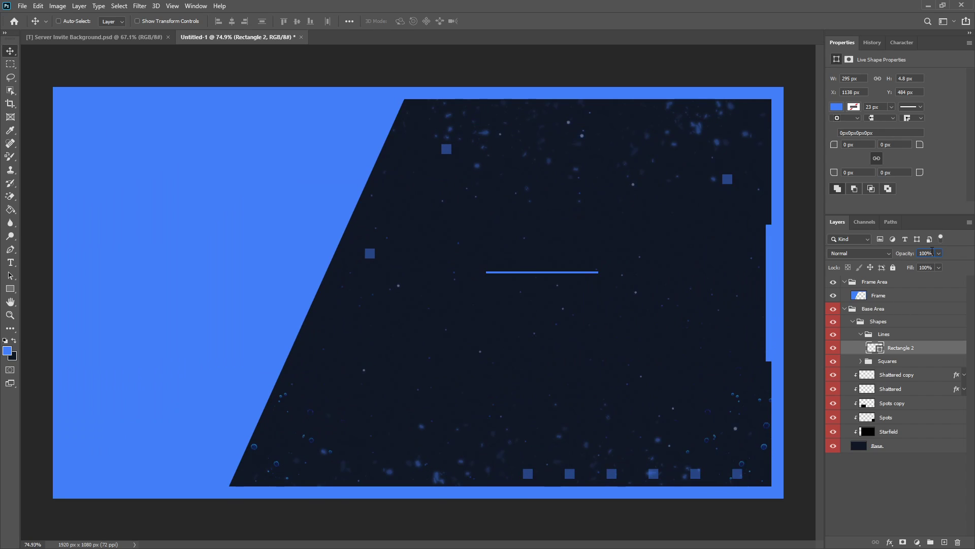
text(45)
key(Return)
drag(526, 328, 568, 276)
- Duplicate the thin line and shorten the copy to about a quarter of its length
key(ctrl)
key(ctrl+t)
scroll(618, 263, up, 8)
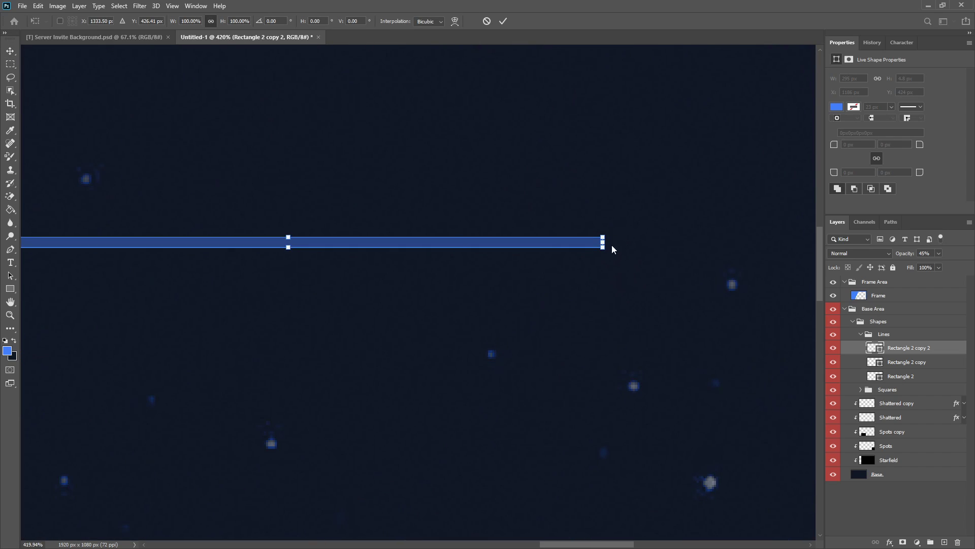
drag(605, 243, 128, 242)
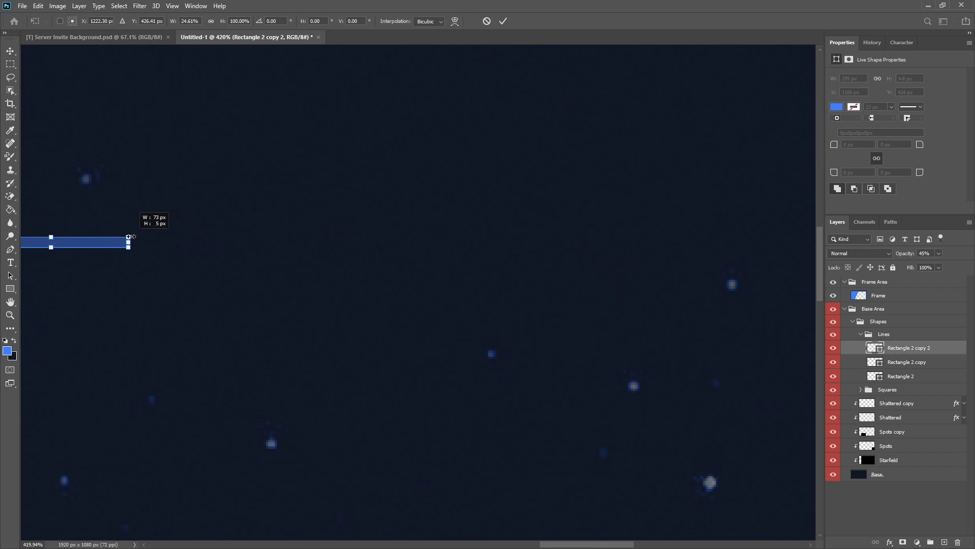
scroll(130, 224, down, 5)
scroll(93, 220, up, 8)
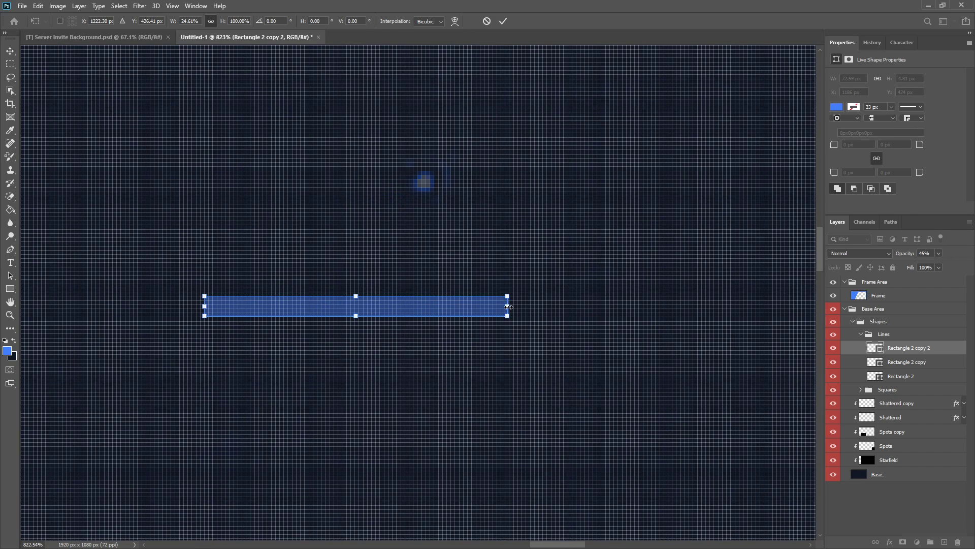
drag(508, 307, 457, 306)
click(505, 22)
- Raise the short line near the panel's top, place another copy lower left, and collapse Lines
scroll(488, 269, down, 10)
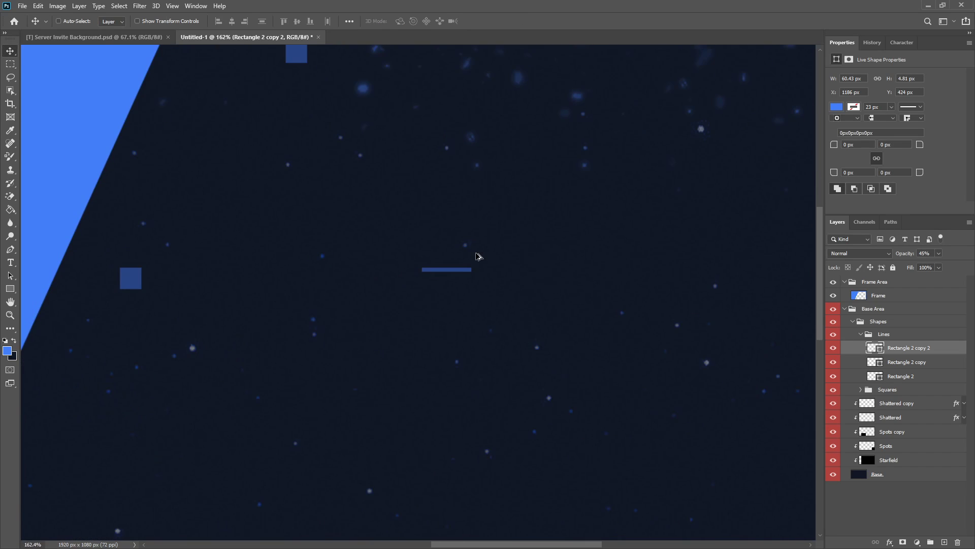
key(ctrl+0)
drag(632, 287, 599, 251)
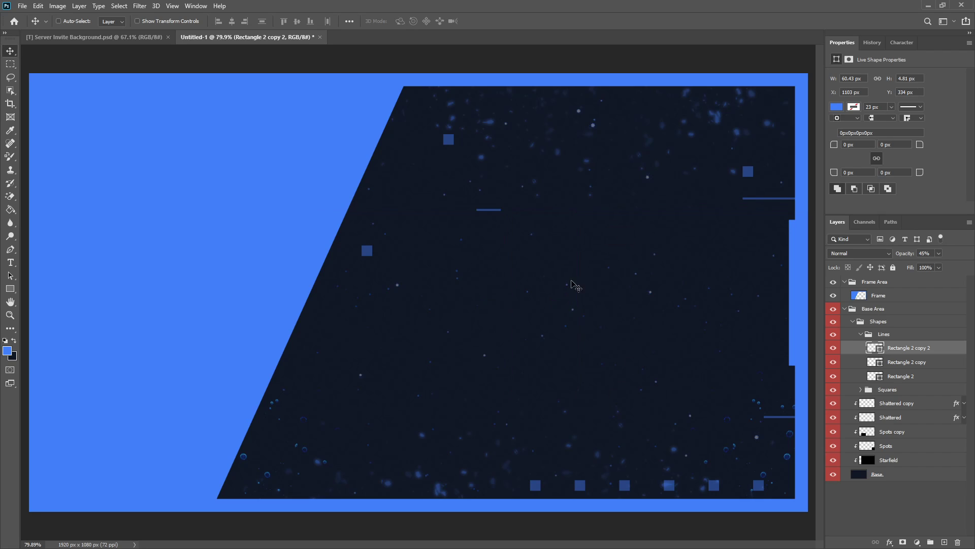
drag(572, 281, 559, 210)
drag(547, 222, 438, 489)
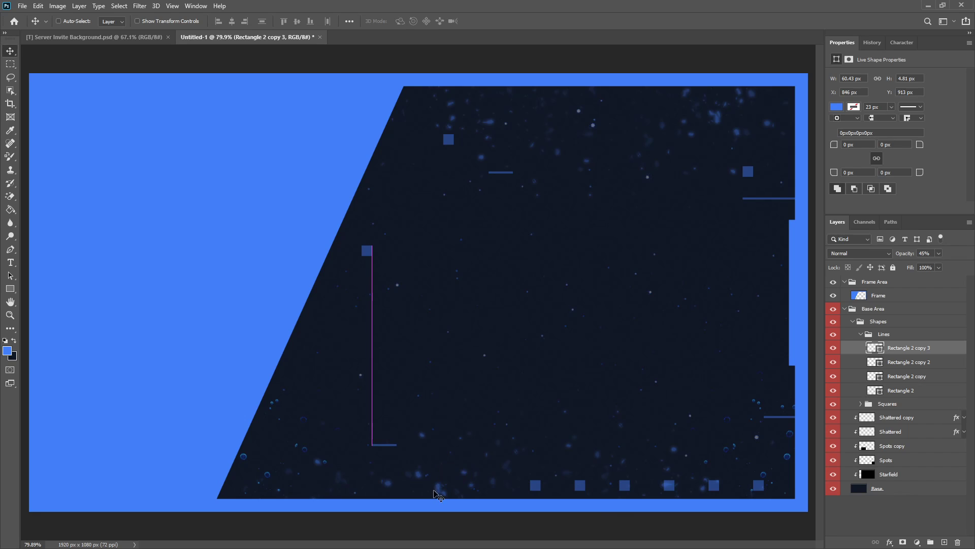
scroll(620, 516, down, 3)
scroll(620, 501, up, 1)
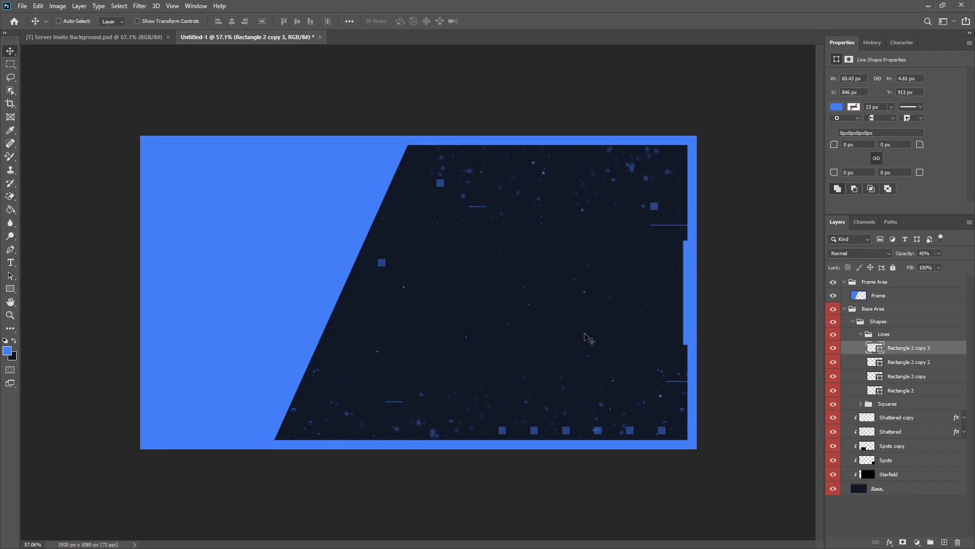
click(864, 334)
click(860, 334)
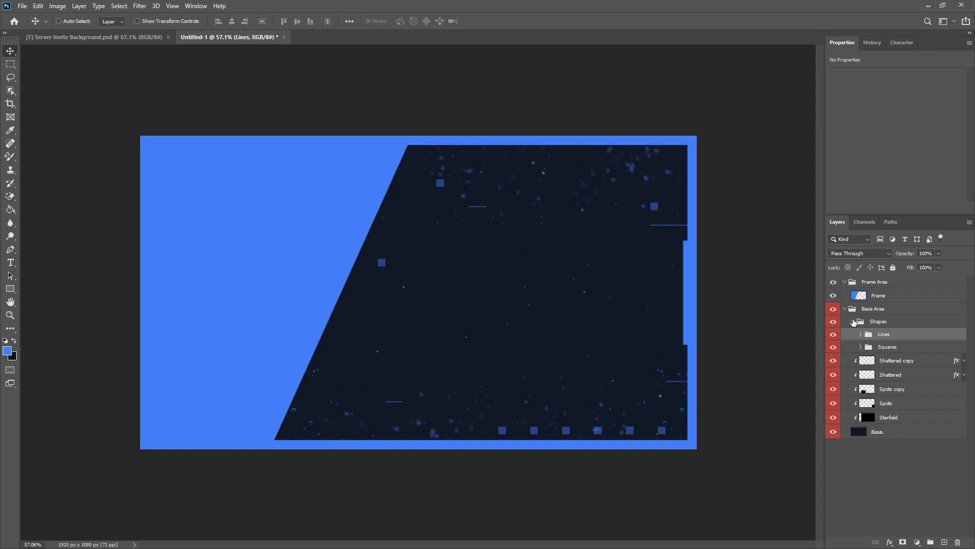
- Collapse the Shapes and Base Area groups, add a new layer, and group it as 'Text'
click(858, 309)
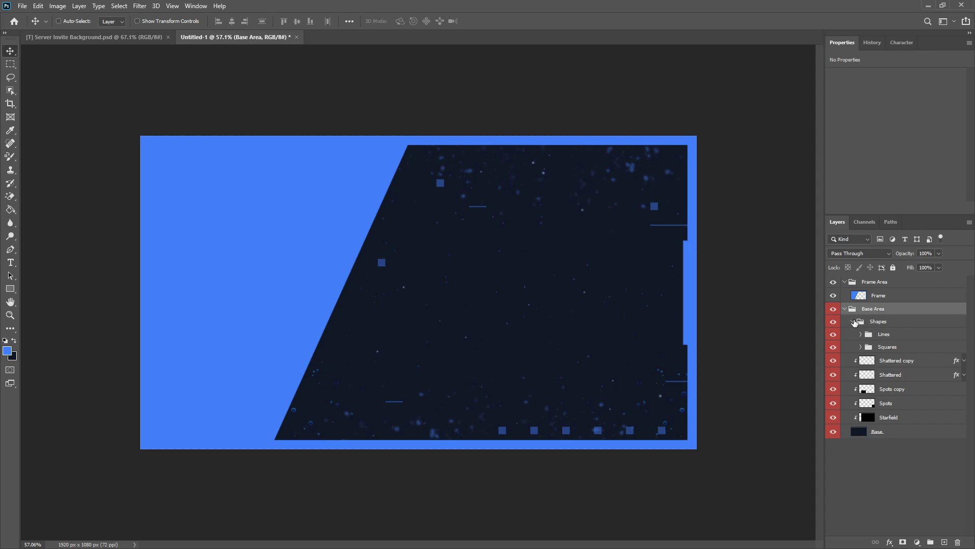
click(853, 321)
click(844, 309)
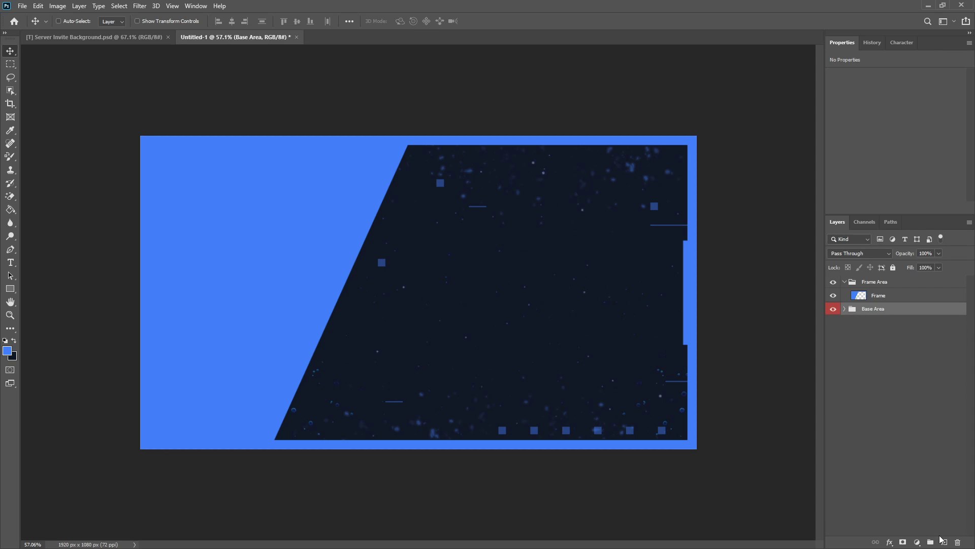
click(944, 543)
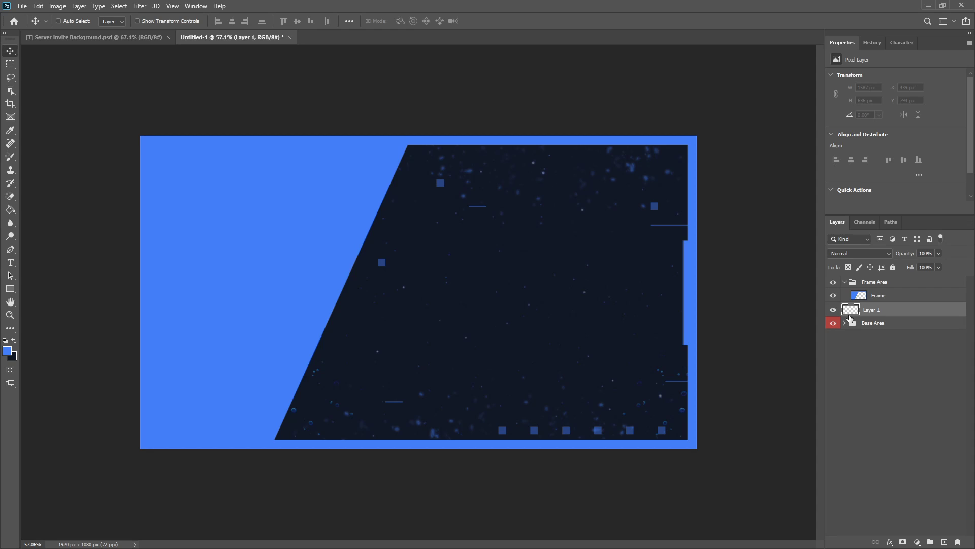
key(ctrl+g)
double_click(863, 308)
text(T)
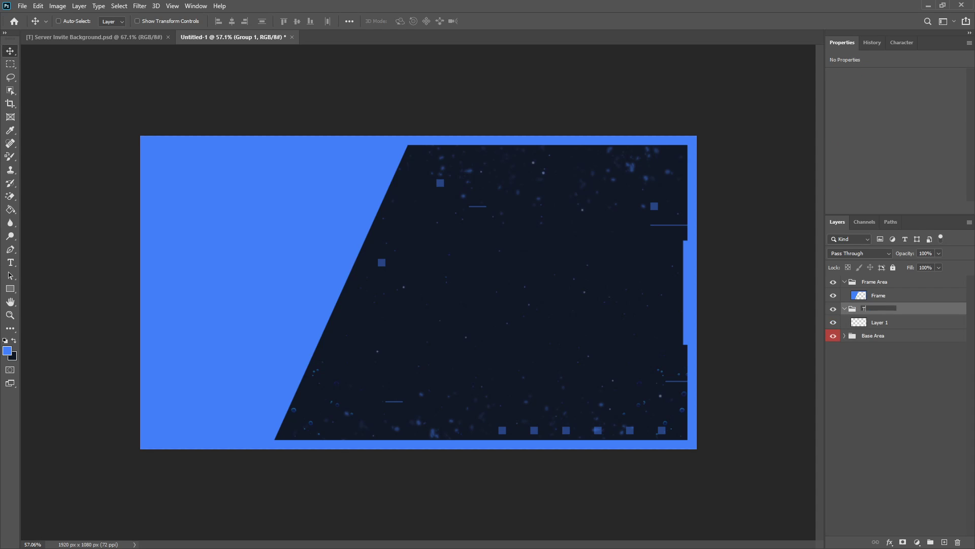
text(ext)
key(Return)
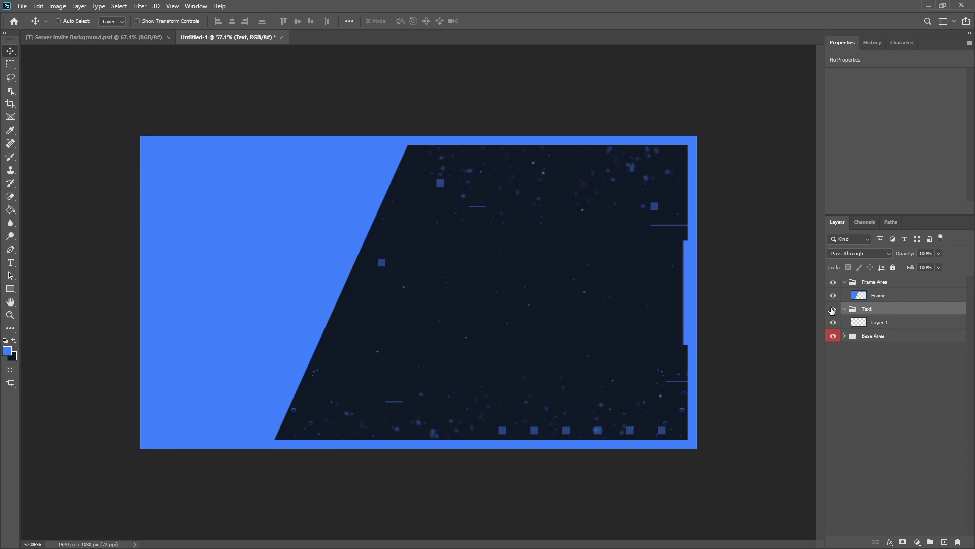
- Label the Text group orange and the Frame Area group blue
right_click(833, 308)
click(867, 354)
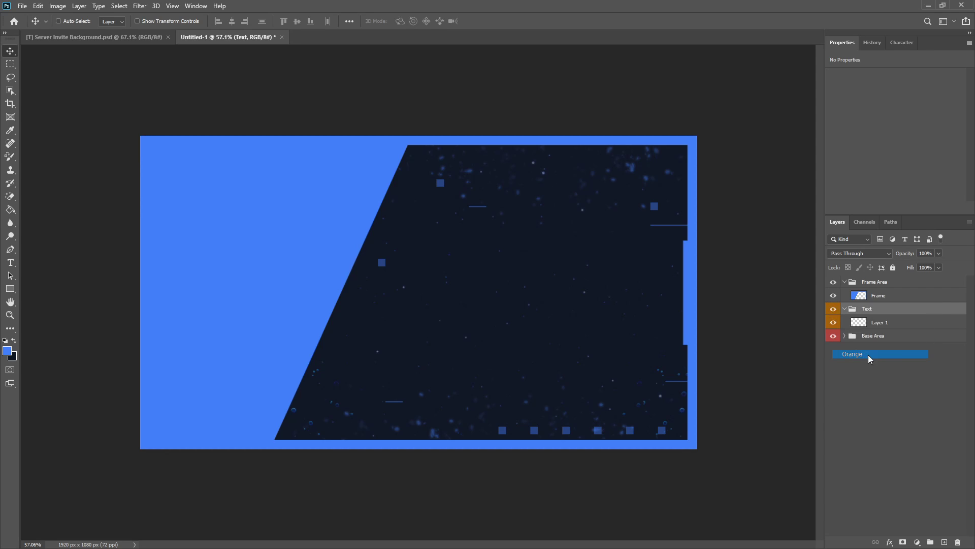
right_click(831, 282)
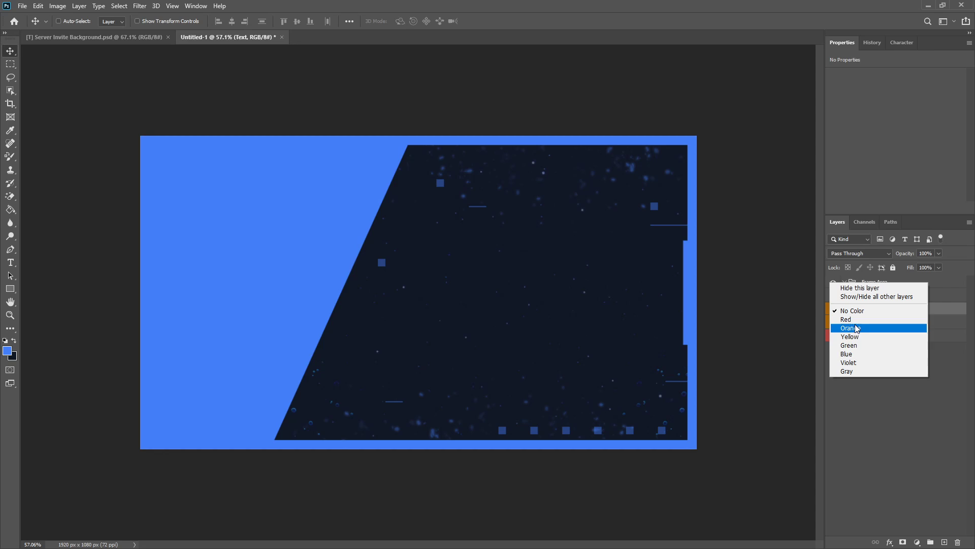
click(854, 351)
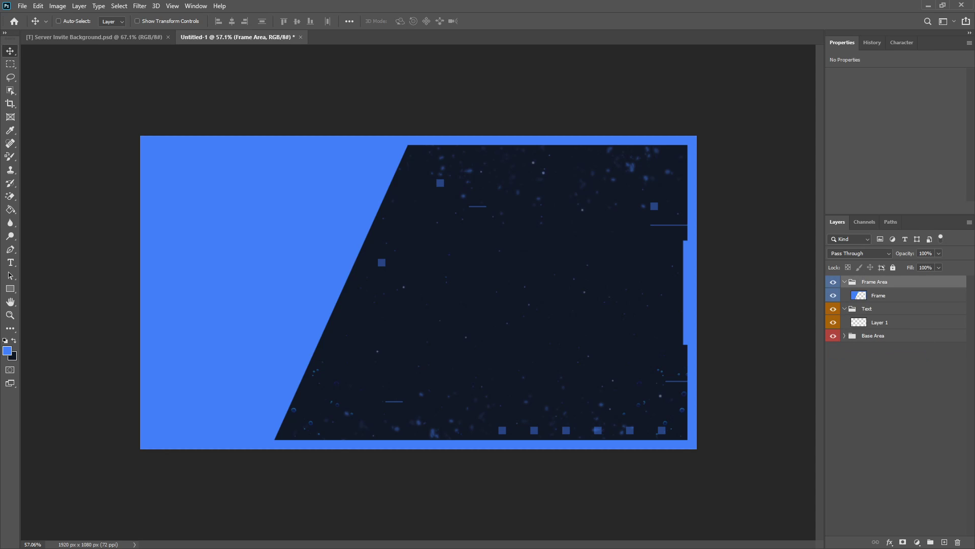
- Type 'Tsukei' on the dark panel above Layer 1 and set it to 165 pt
key(t)
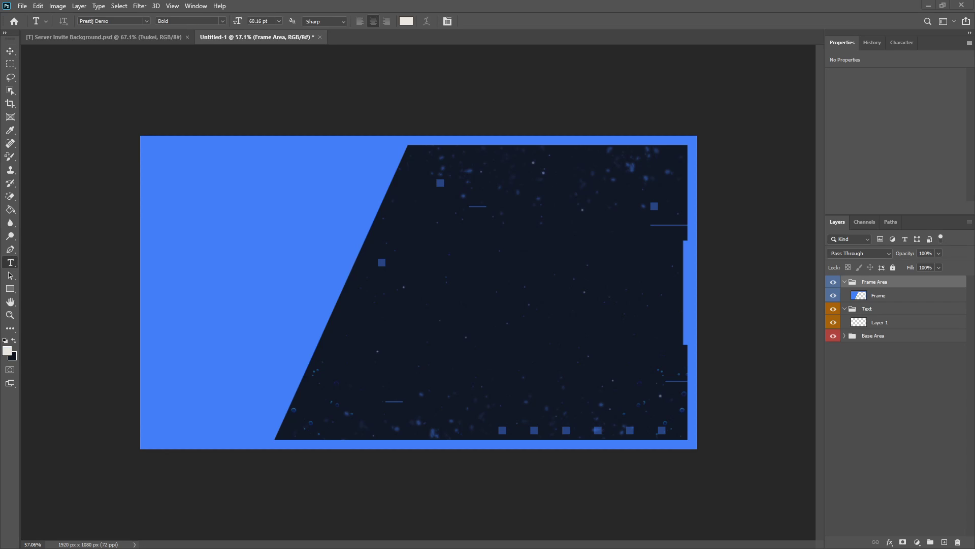
click(886, 330)
click(479, 328)
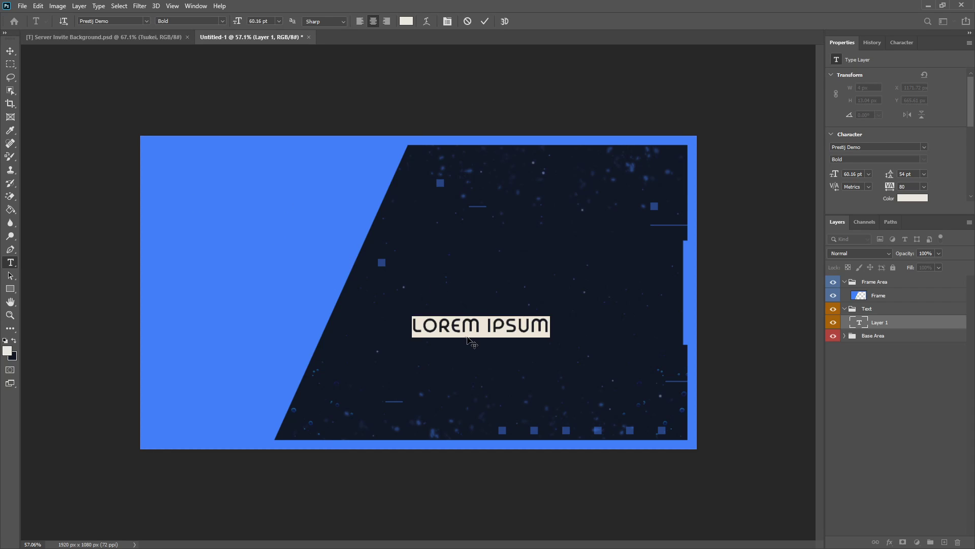
text(Tsukei)
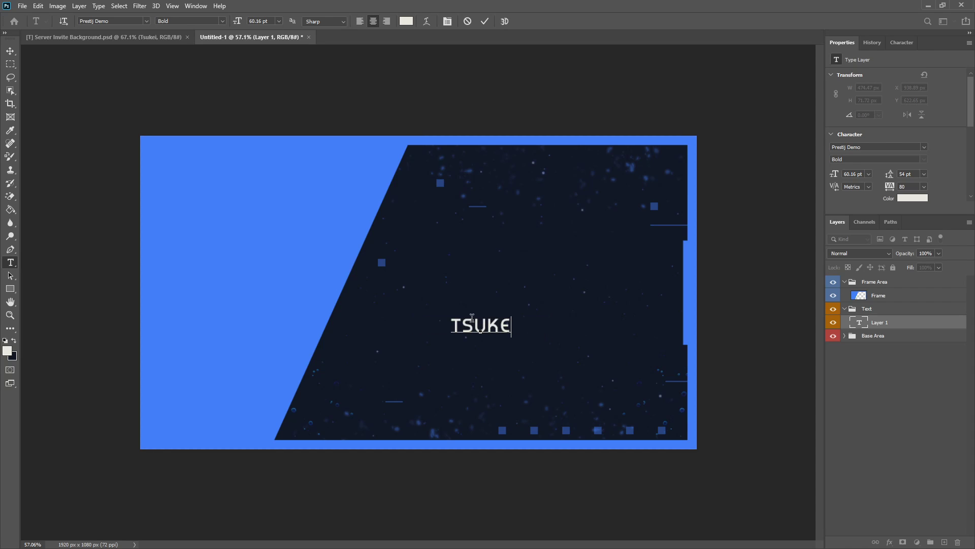
key(ctrl+a)
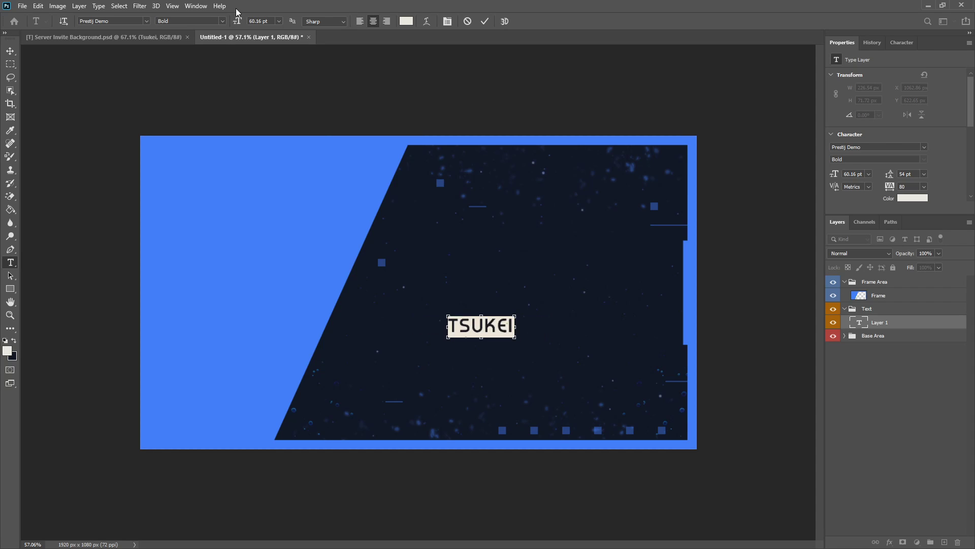
click(272, 22)
text(165)
key(Return)
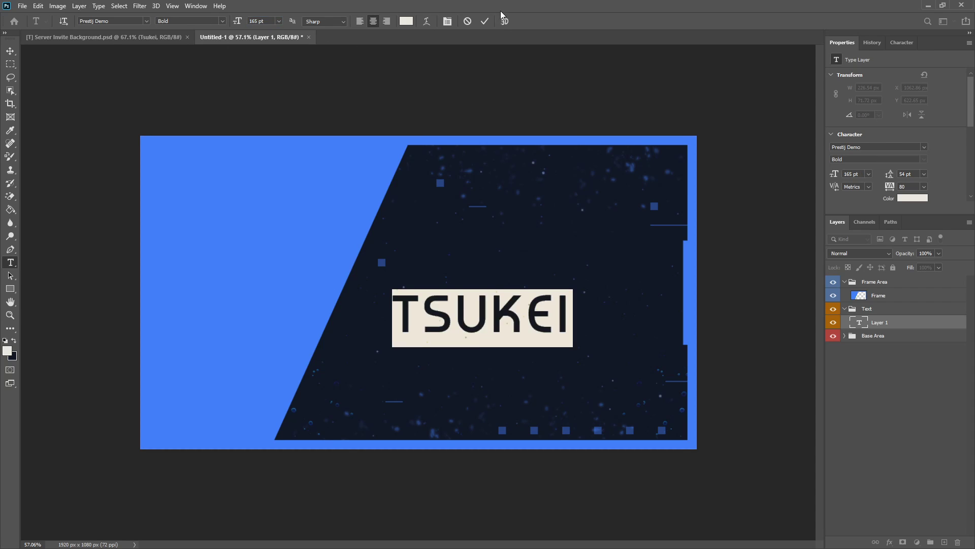
click(485, 21)
- Shift TSUKEI right and down, and copy the Discord logo from discord-logoo.png into the banner
click(10, 51)
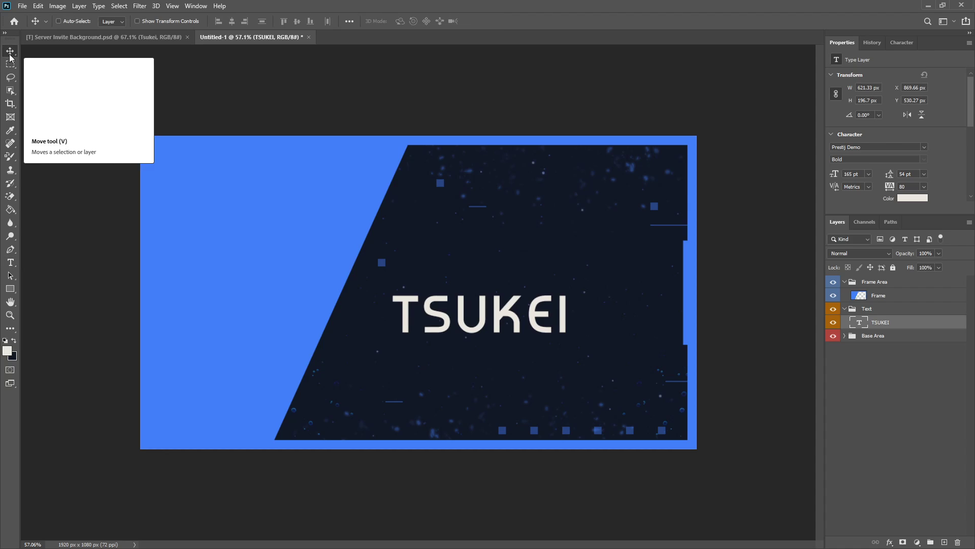
drag(499, 300, 557, 317)
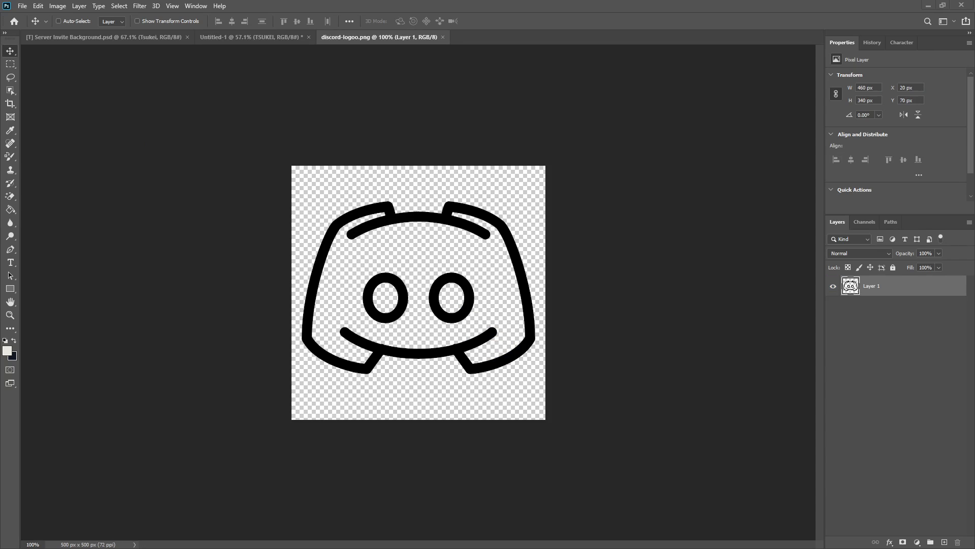
drag(431, 239, 341, 79)
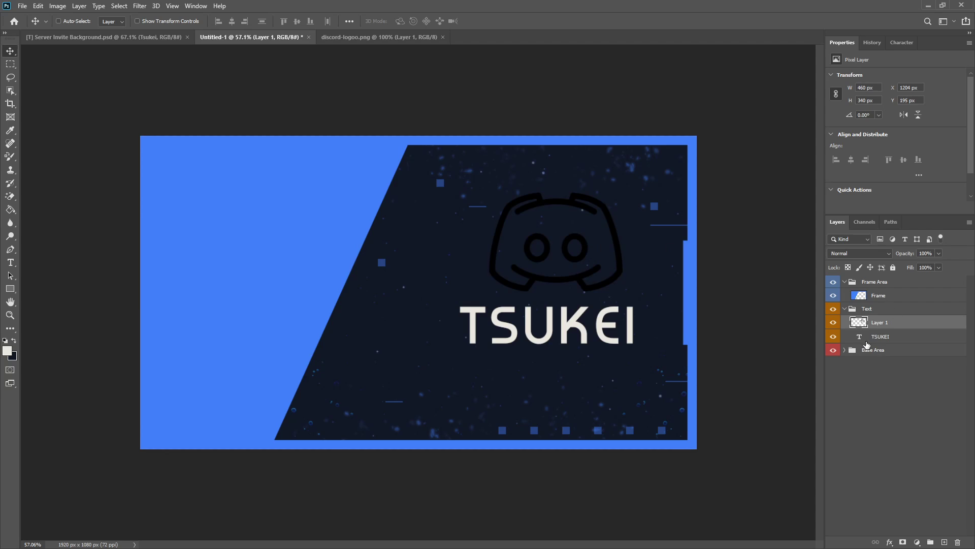
- Give the logo an off-white ebe8e1 Color Overlay sampled from the text colour
right_click(740, 127)
click(767, 135)
click(81, 200)
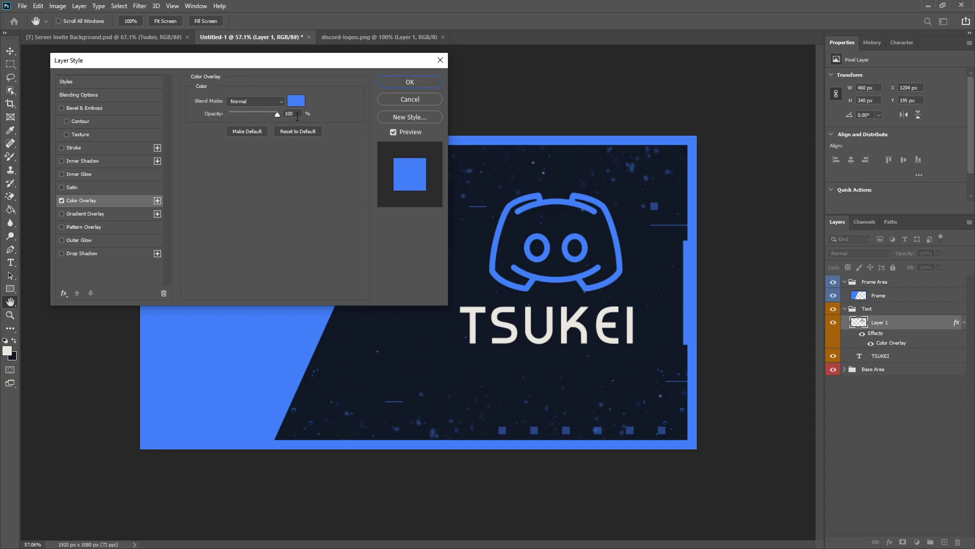
click(297, 103)
click(9, 349)
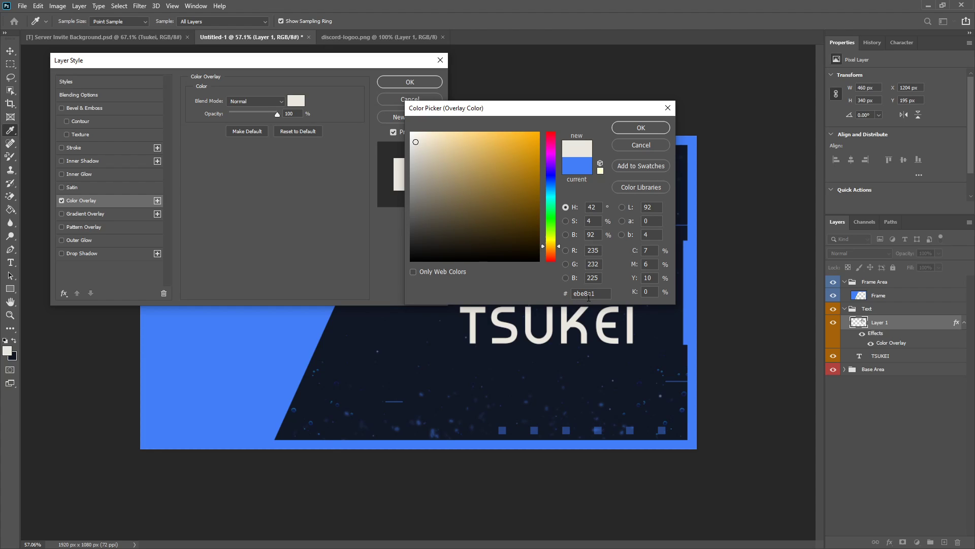
click(641, 127)
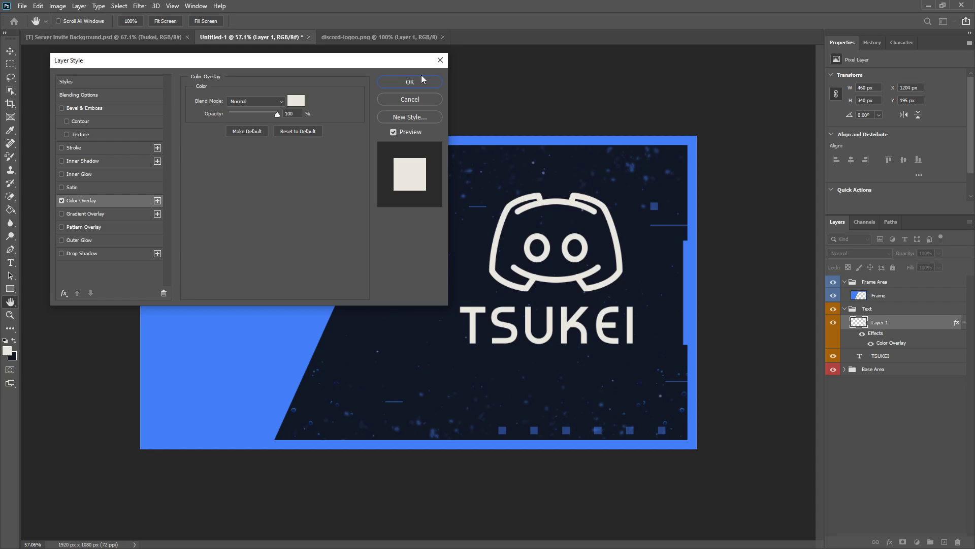
click(417, 80)
- Scale the Discord logo down to about two-thirds and place it above TSUKEI
key(ctrl+t)
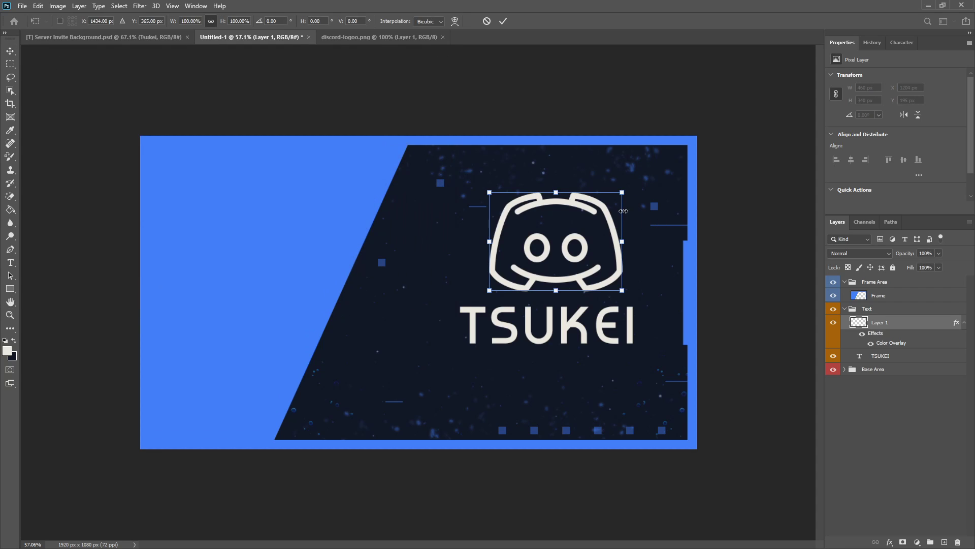
drag(622, 192, 579, 223)
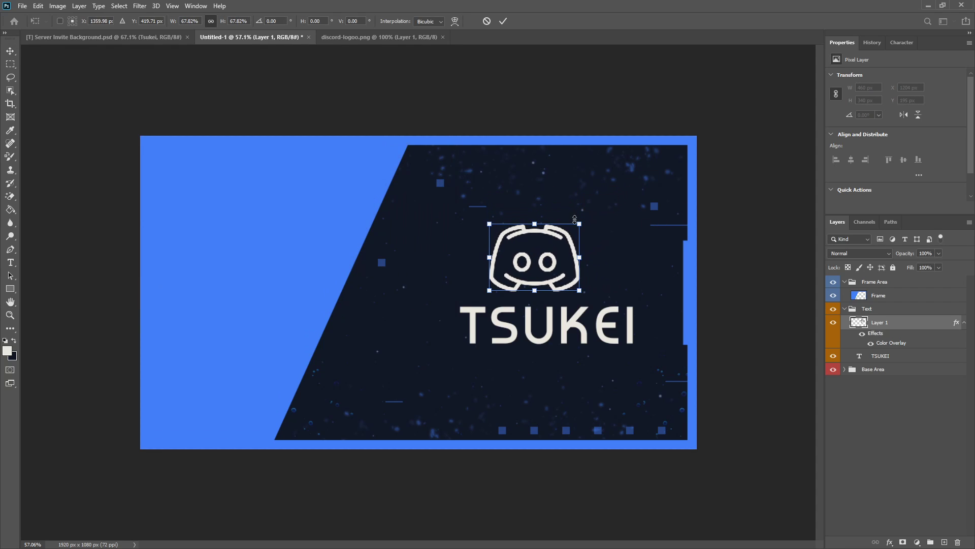
click(503, 21)
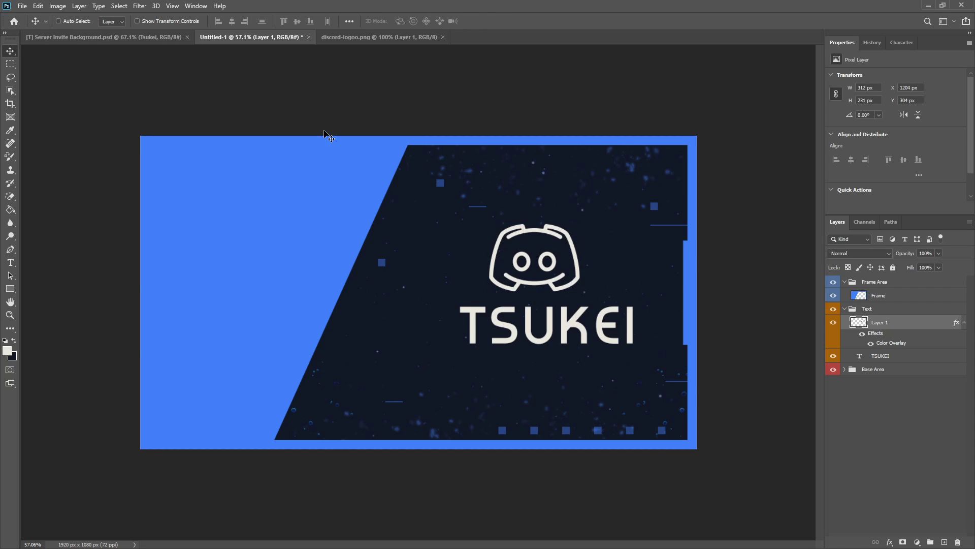
mouse_move(530, 266)
mouse_down()
mouse_move(548, 266)
mouse_move(542, 260)
mouse_up()
scroll(631, 235, up, 3)
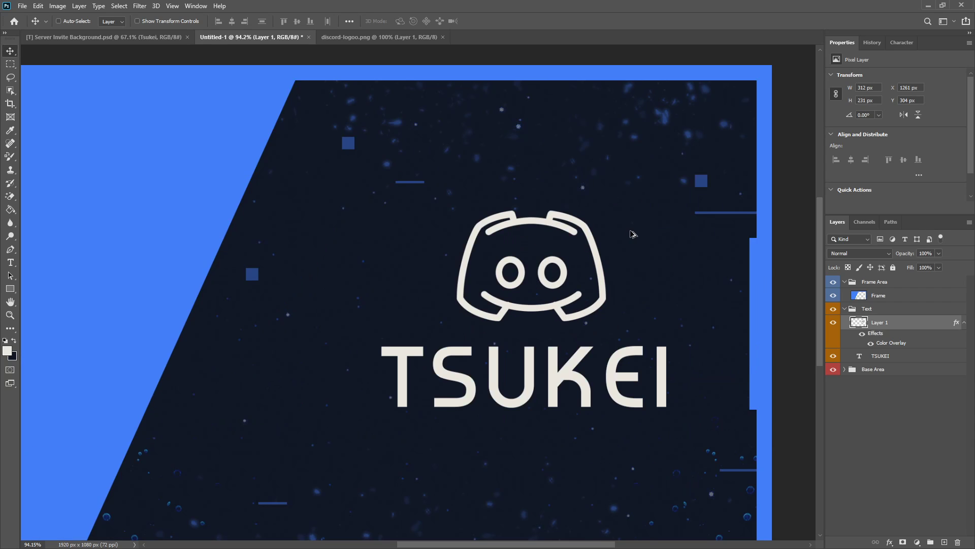
key(ctrl+t)
drag(611, 322, 602, 315)
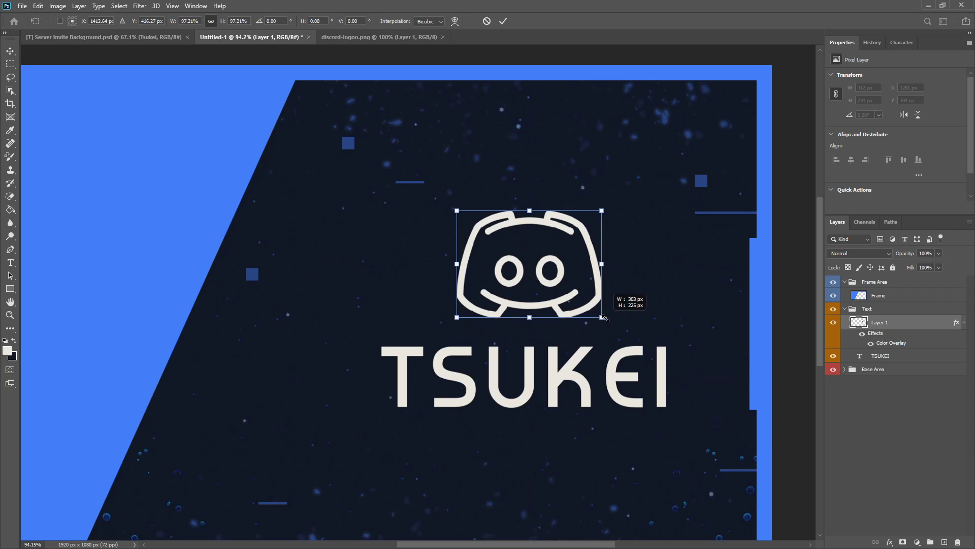
click(503, 21)
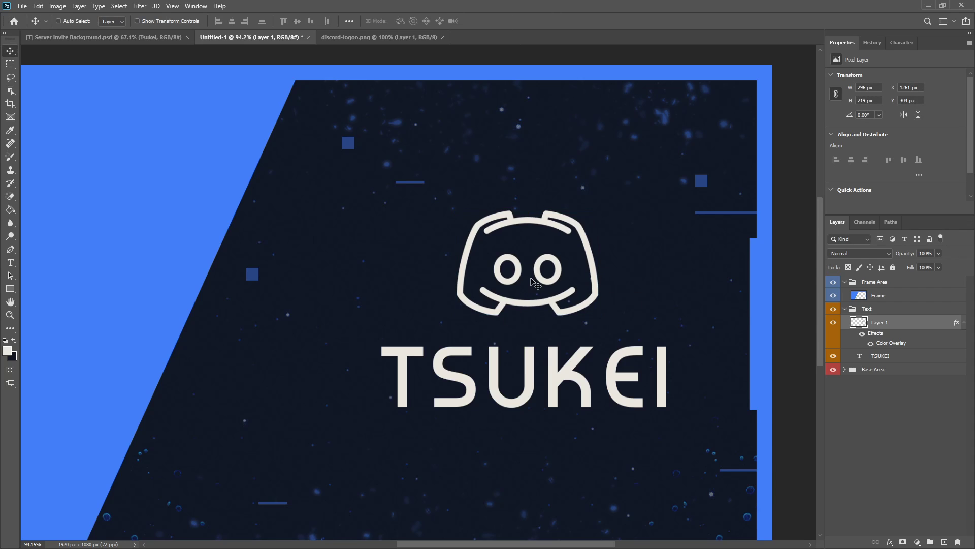
mouse_move(530, 282)
mouse_down()
mouse_move(540, 283)
mouse_move(525, 266)
mouse_up()
- Shrink the logo slightly more to 283×209 px and centre it over TSUKEI
scroll(563, 370, down, 2)
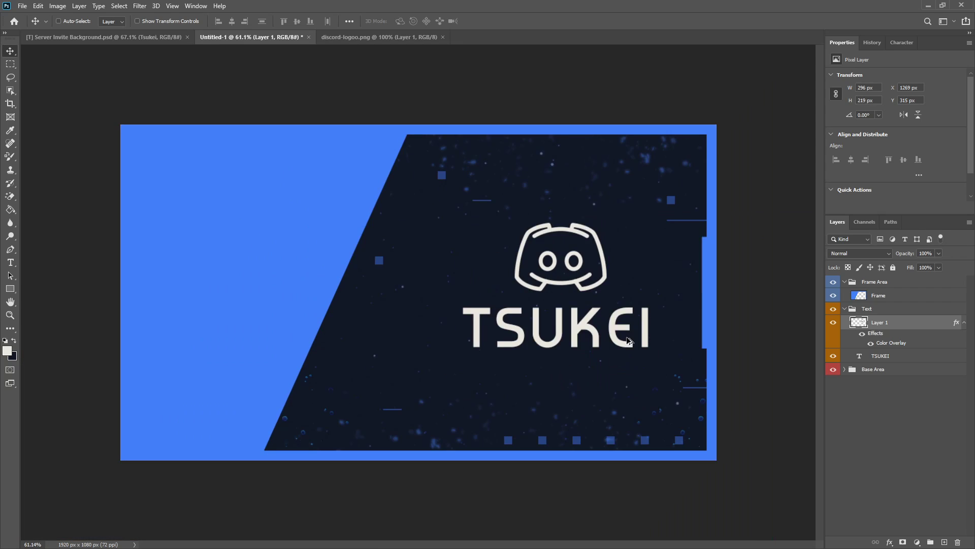
scroll(727, 285, up, 2)
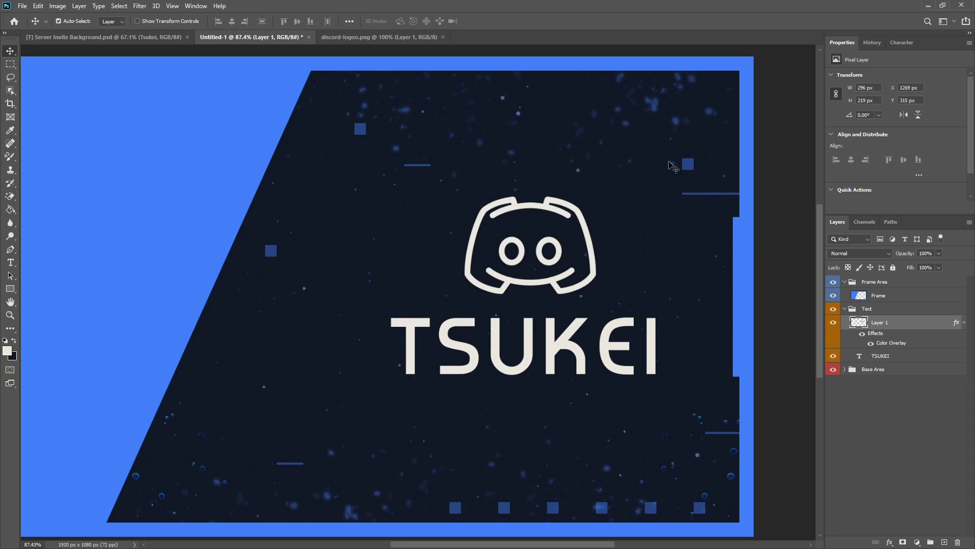
key(ctrl+t)
drag(593, 203, 588, 206)
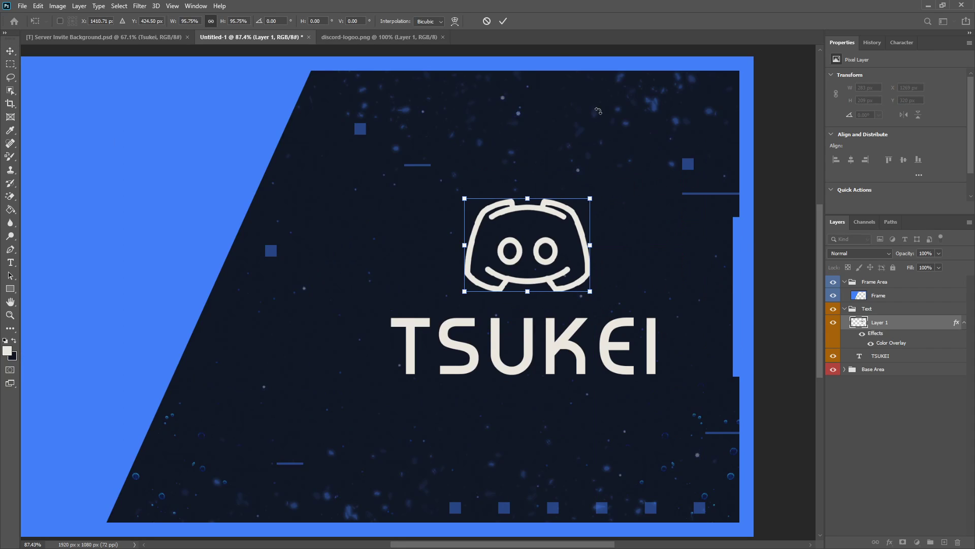
click(502, 21)
drag(531, 259, 543, 263)
scroll(608, 329, down, 3)
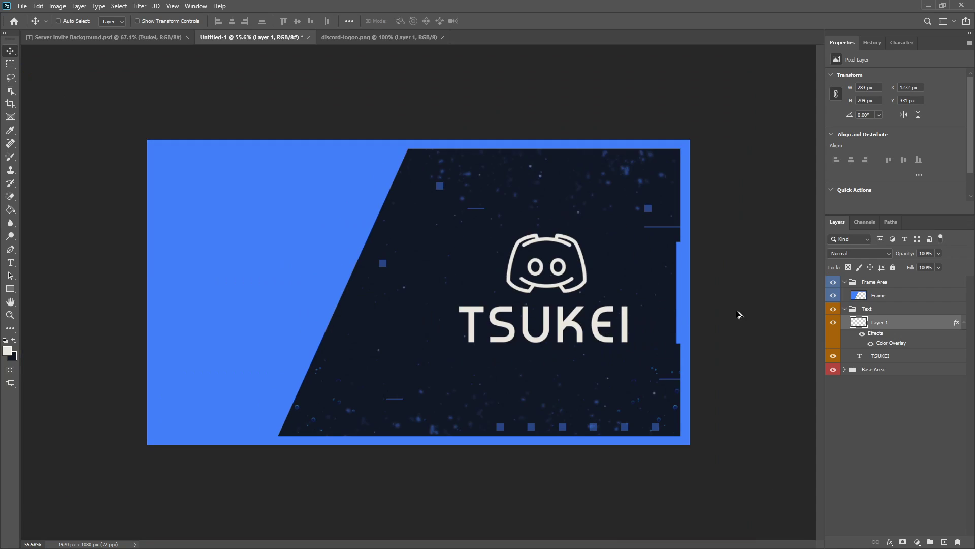
scroll(705, 318, down, 1)
scroll(548, 212, up, 3)
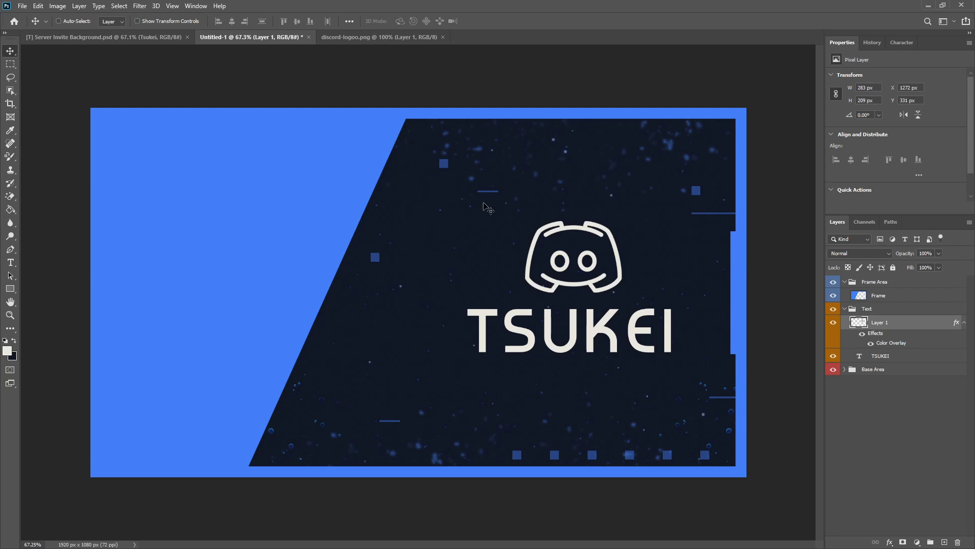
- Collapse the logo layer's effects and name the logo layer Discord
click(965, 323)
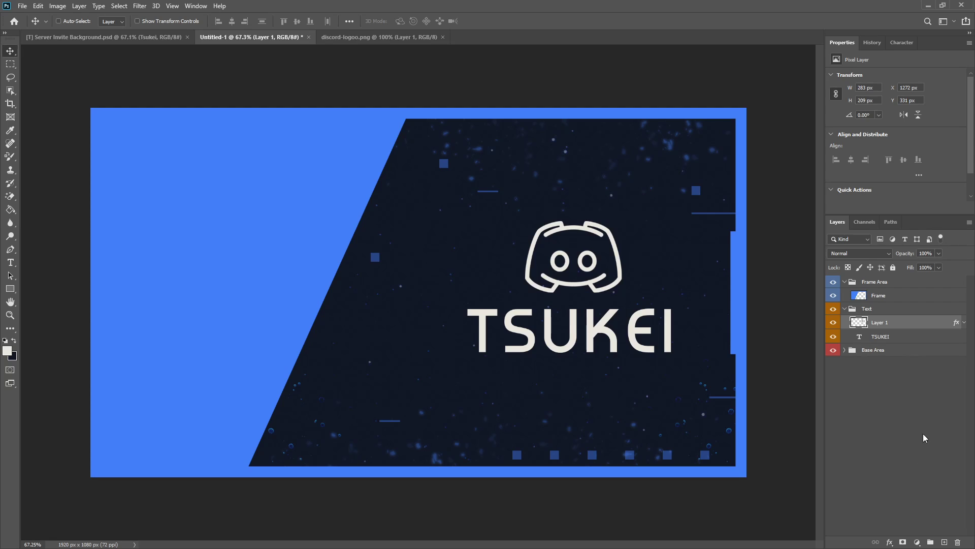
double_click(877, 328)
key(Return)
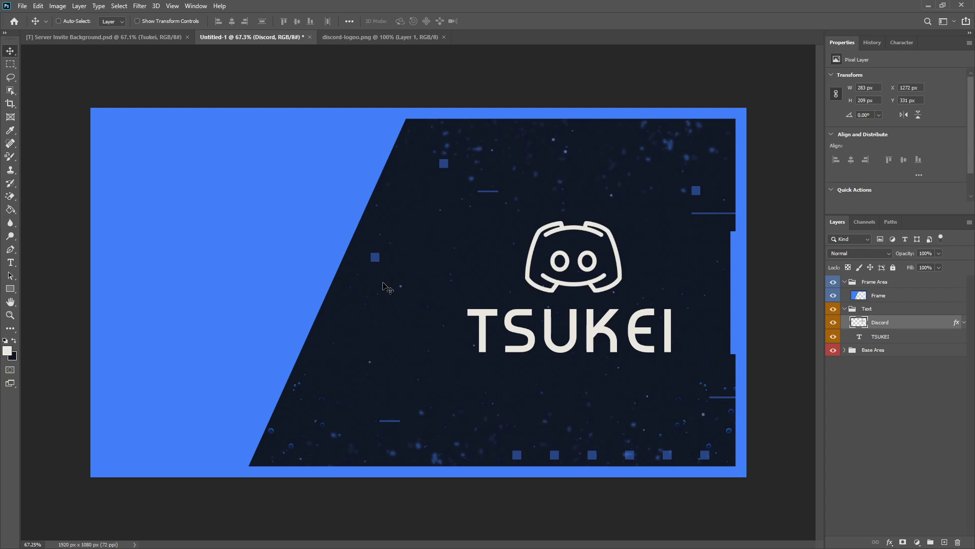
- Add an empty layer above Discord and wrap it in a group named Corners
click(945, 541)
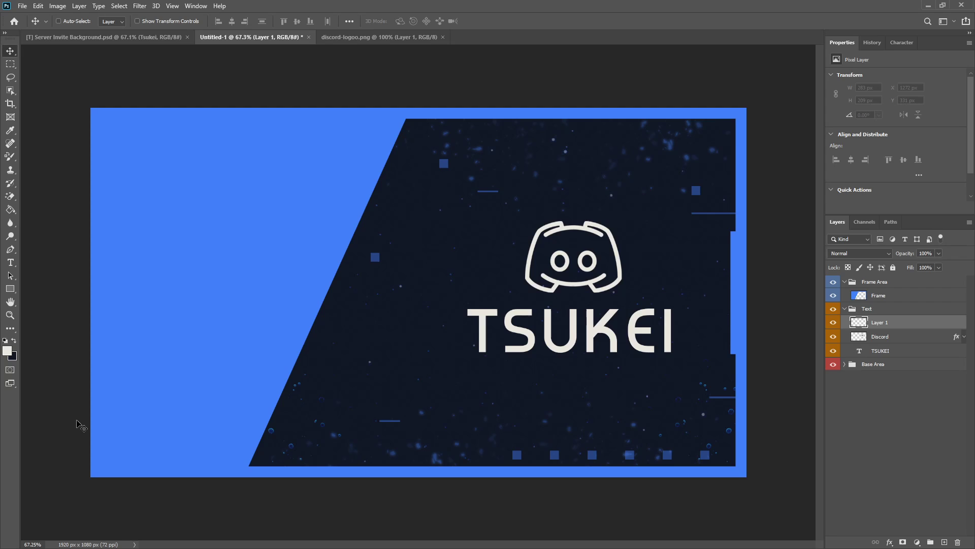
key(ctrl+g)
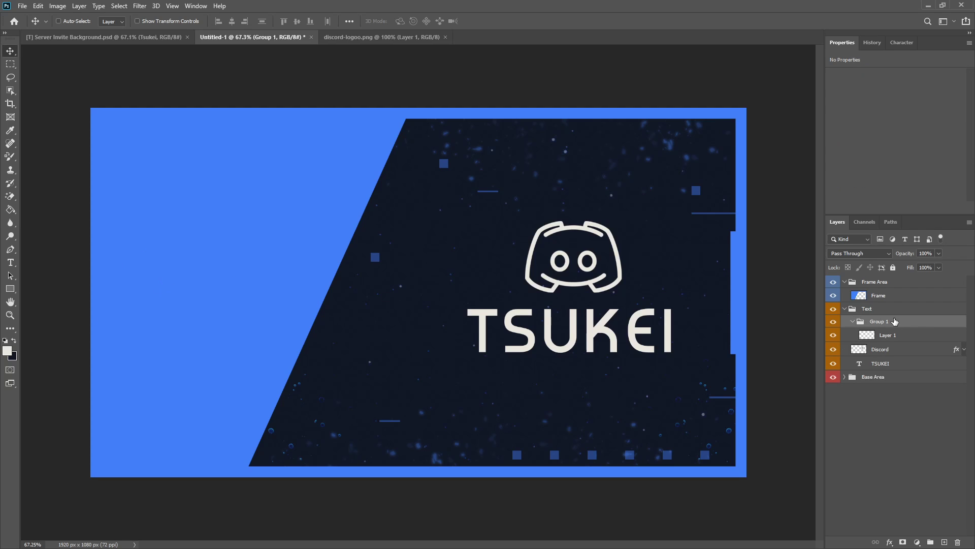
double_click(886, 322)
key(Return)
- Draw a thin blue rectangle bar above the Discord logo, making it slightly thinner and longer
click(909, 339)
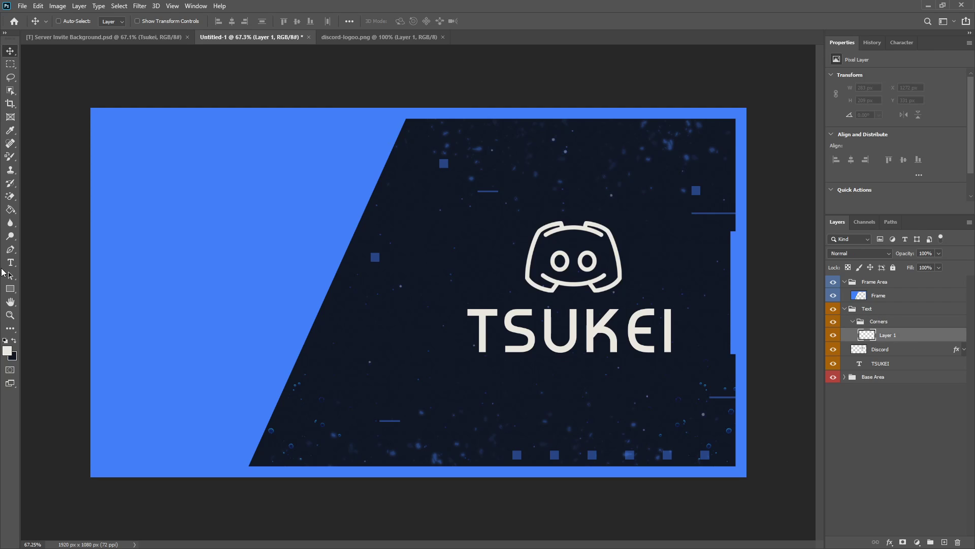
key(i)
click(196, 198)
key(v)
click(10, 288)
click(51, 288)
scroll(470, 189, up, 5)
scroll(279, 209, up, 5)
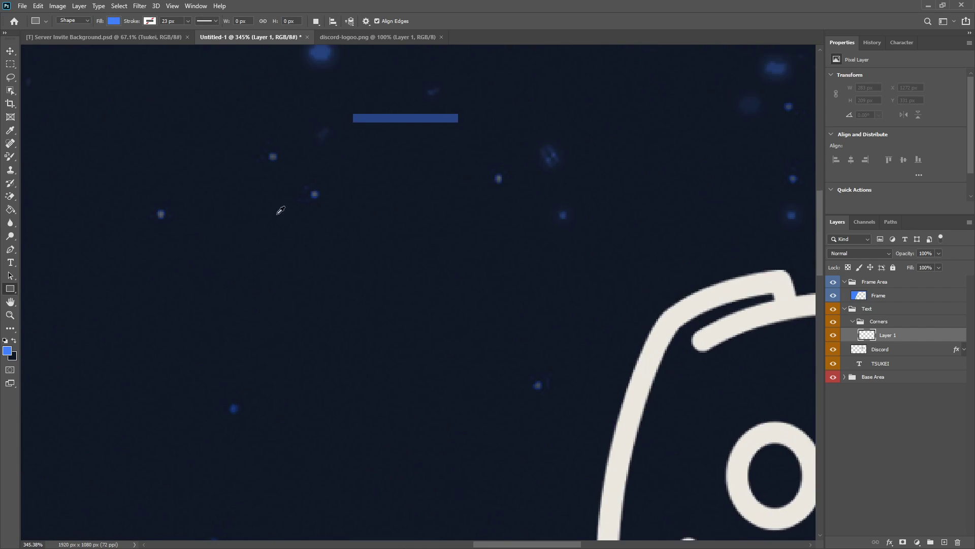
drag(289, 234, 474, 263)
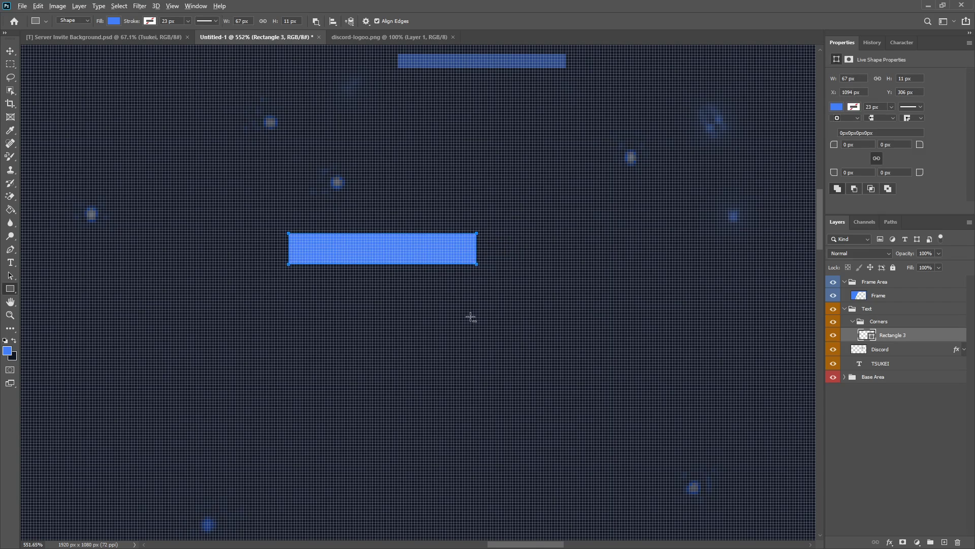
scroll(468, 318, down, 7)
scroll(386, 325, up, 8)
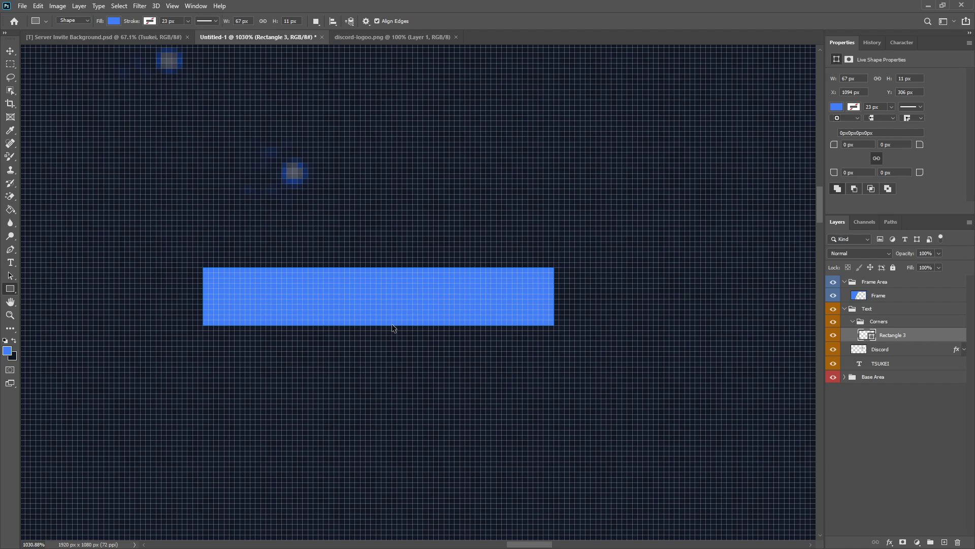
key(ctrl+t)
drag(378, 325, 378, 315)
drag(559, 293, 565, 293)
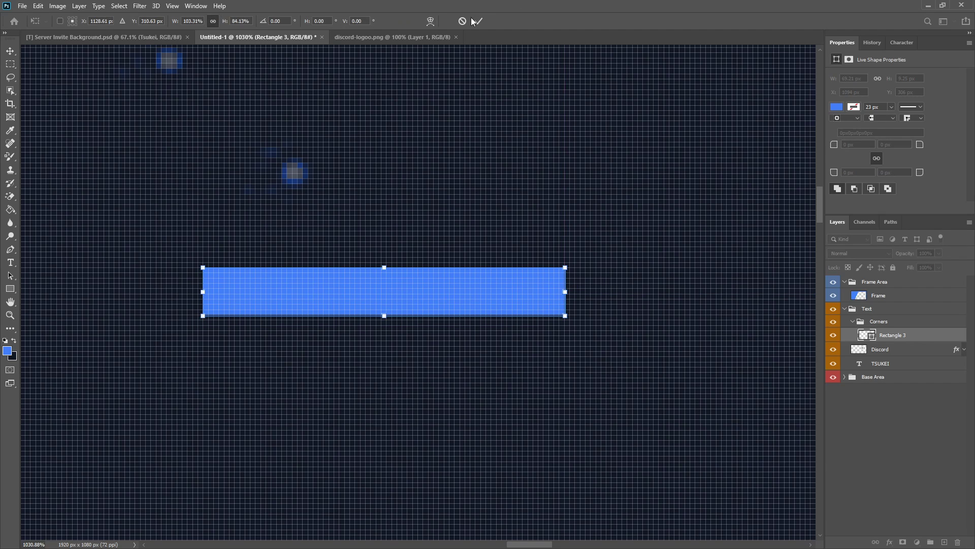
click(478, 21)
- Duplicate the bar, rotate the copy vertical and place it to form an L corner
scroll(538, 363, down, 5)
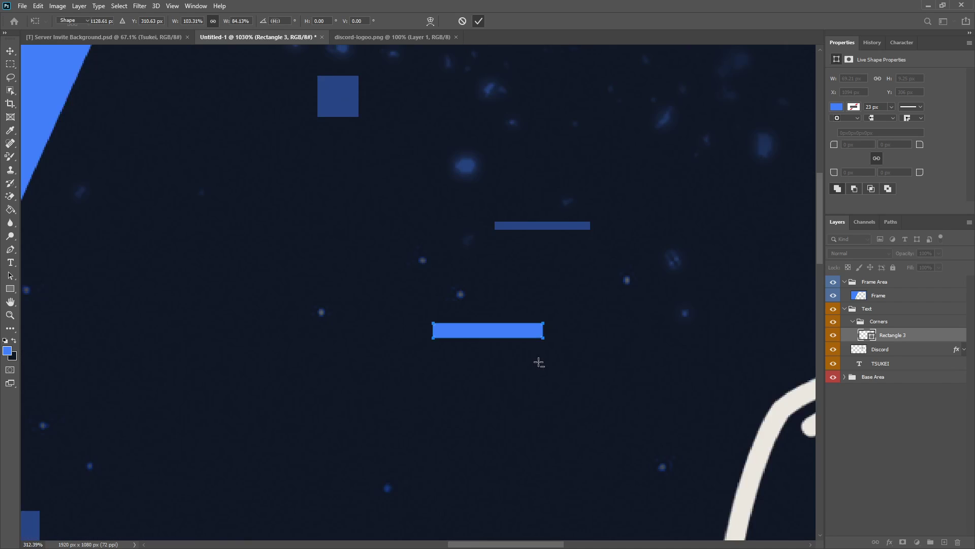
scroll(495, 341, down, 2)
click(11, 51)
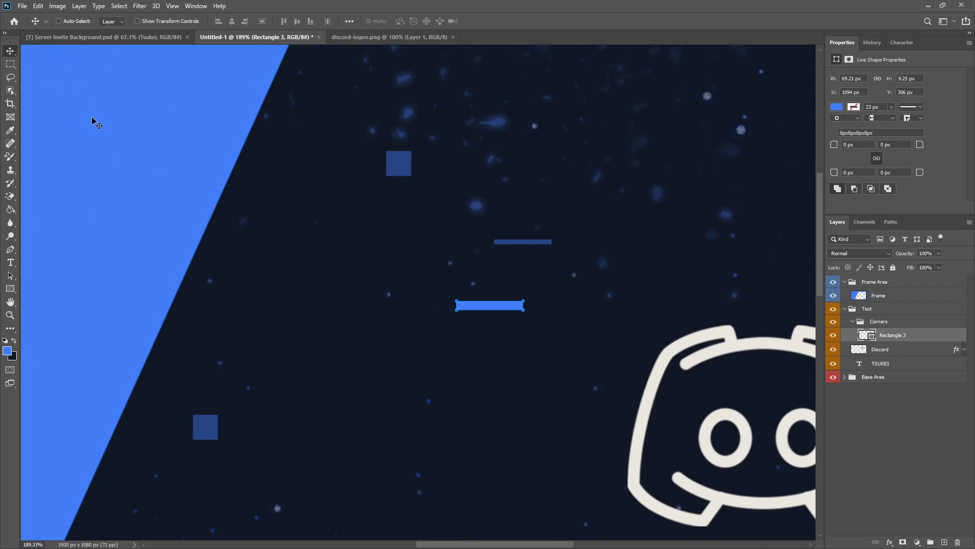
scroll(355, 277, down, 3)
scroll(441, 397, up, 3)
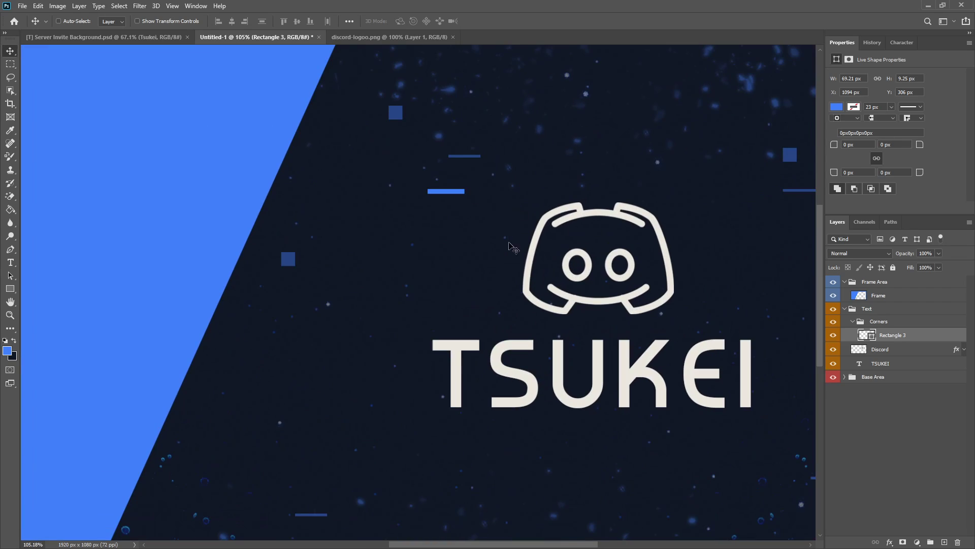
scroll(431, 134, up, 10)
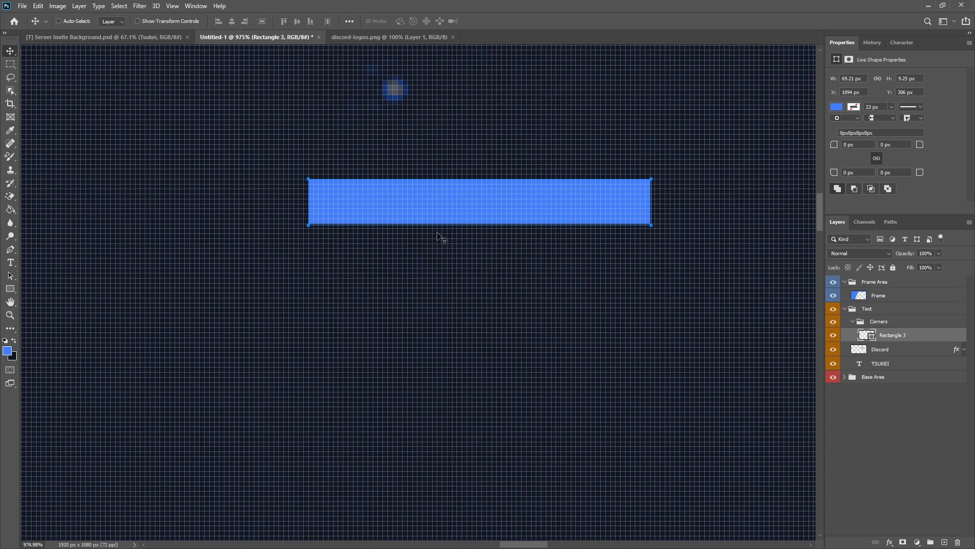
key(ctrl+j)
key(ctrl+t)
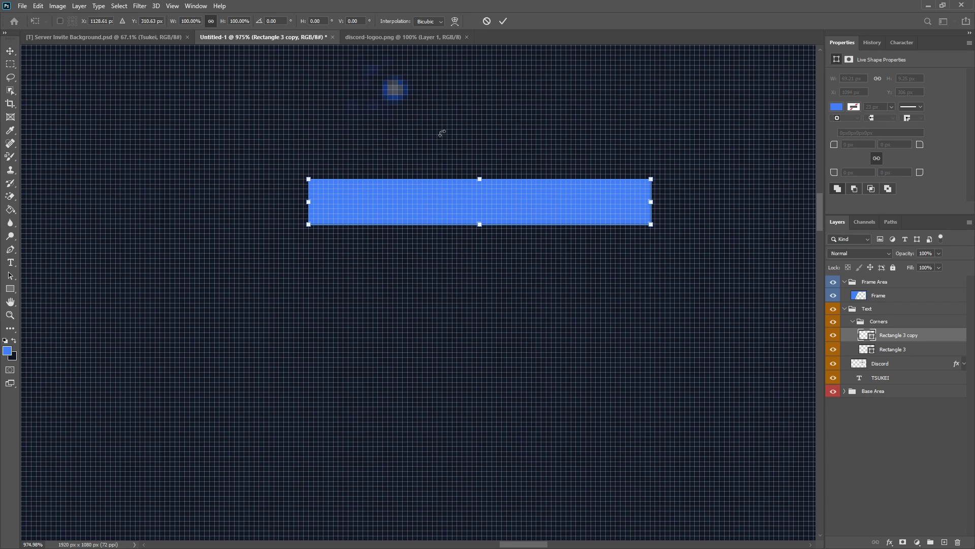
drag(442, 131, 357, 279)
click(503, 21)
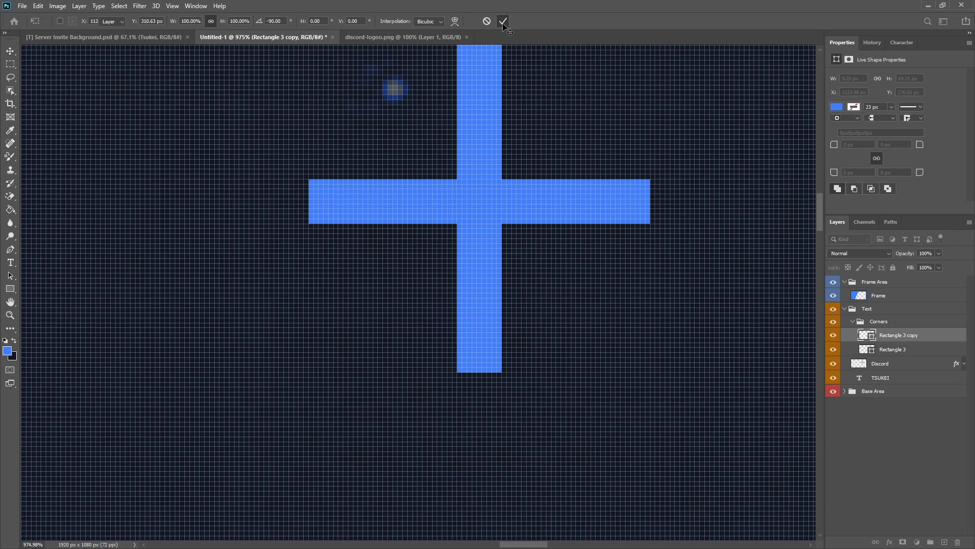
drag(498, 112, 351, 255)
scroll(366, 284, down, 10)
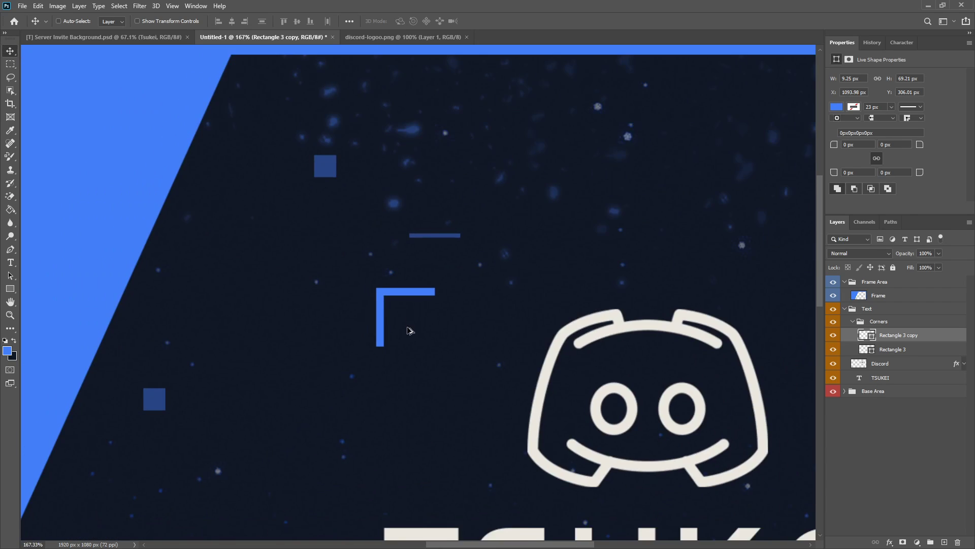
scroll(741, 194, up, 3)
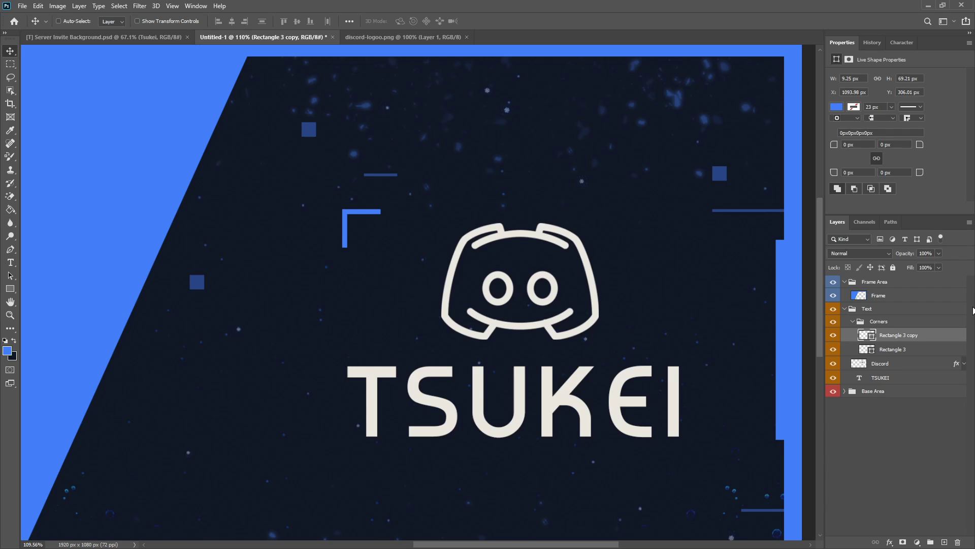
- Merge the two bars into one bracket, position it above-left of the logo, and duplicate it
shift+click(906, 353)
right_click(906, 354)
click(845, 417)
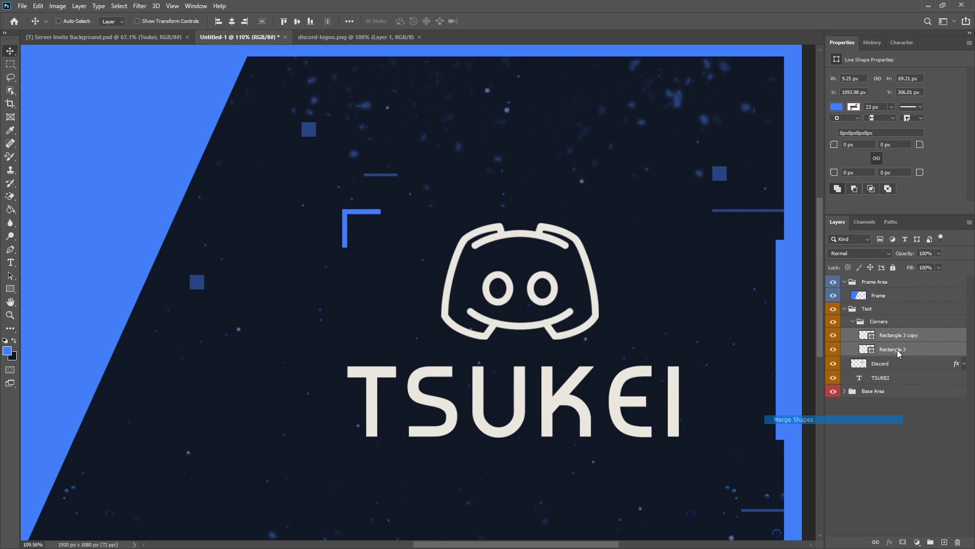
drag(372, 243, 330, 374)
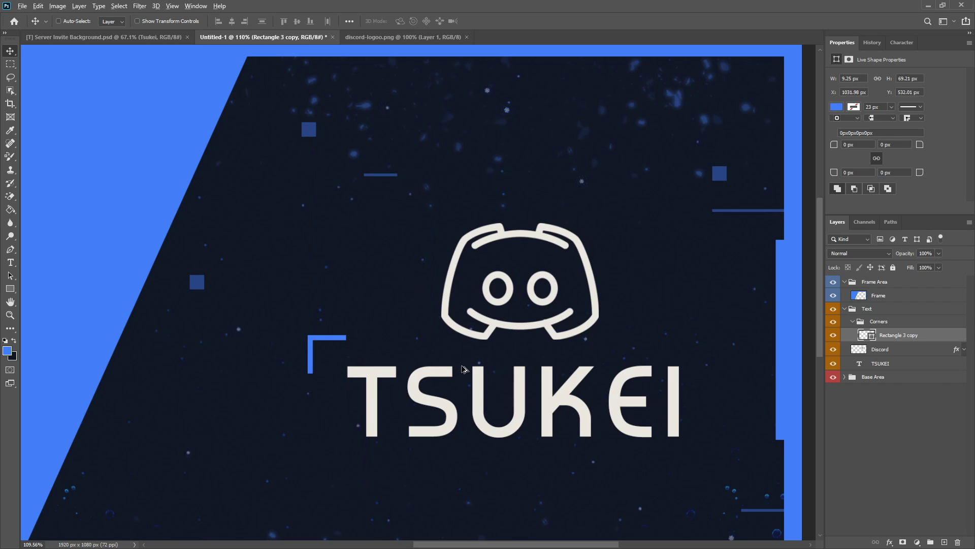
scroll(711, 305, down, 4)
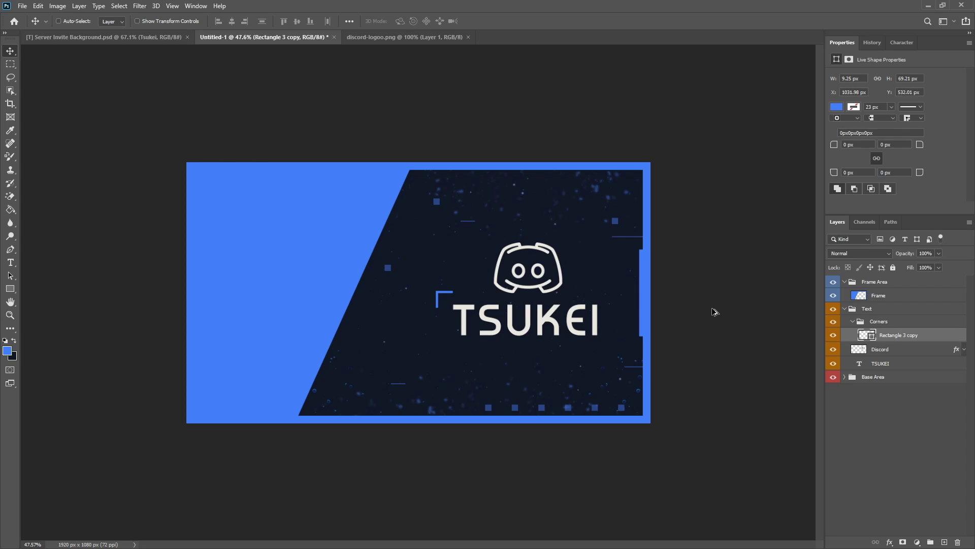
scroll(778, 329, up, 3)
scroll(432, 300, up, 1)
drag(450, 292, 443, 180)
scroll(711, 281, down, 3)
scroll(751, 280, up, 2)
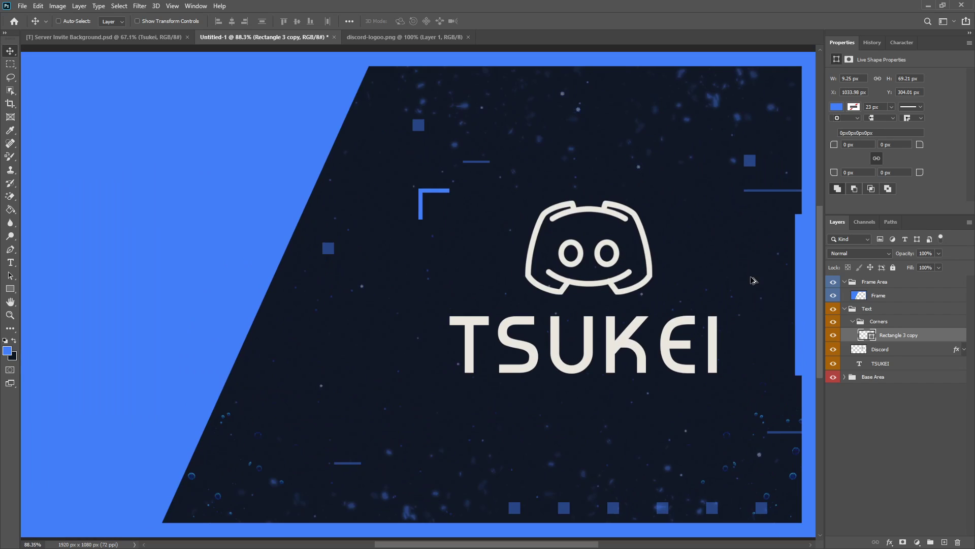
key(ctrl+j)
key(ctrl+t)
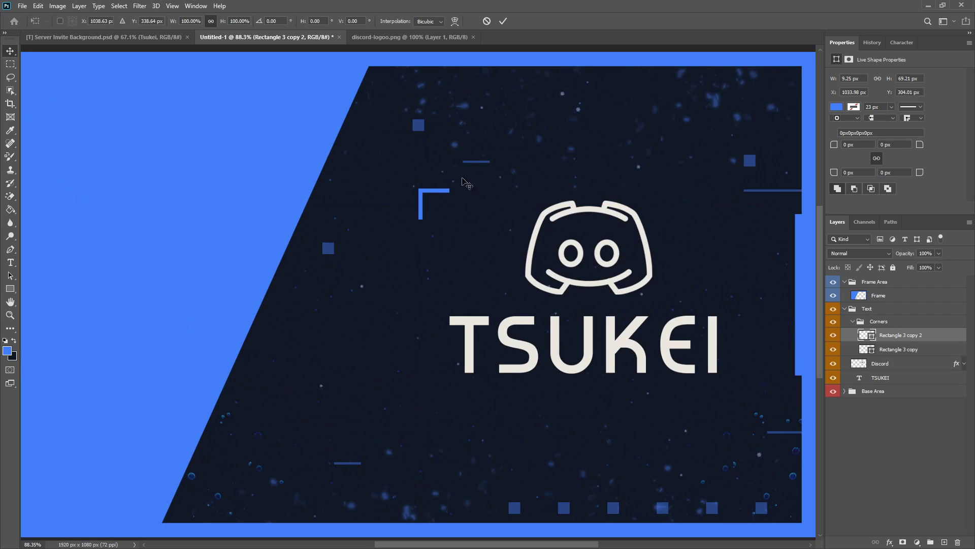
- Delete the duplicate bracket layer and rasterize the corner bracket shape
click(487, 21)
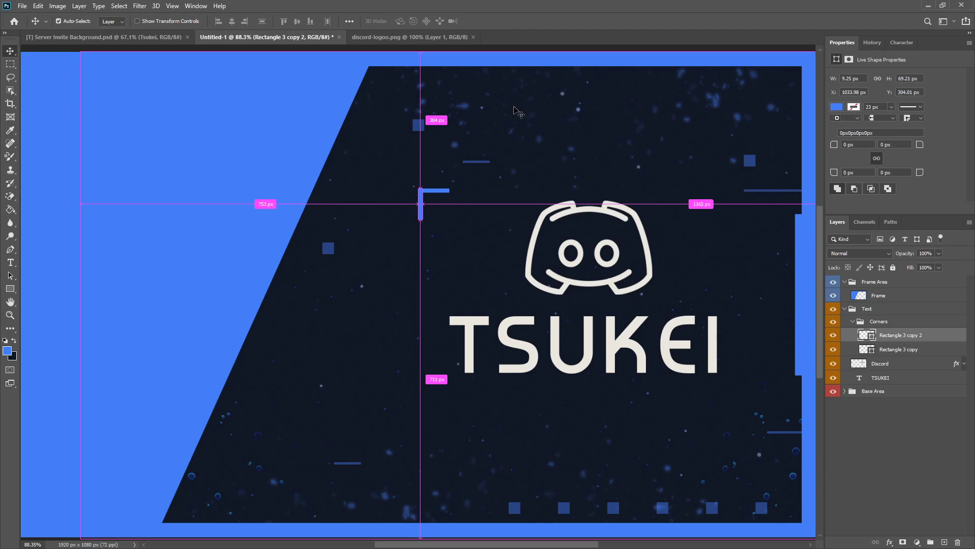
right_click(897, 334)
key(Delete)
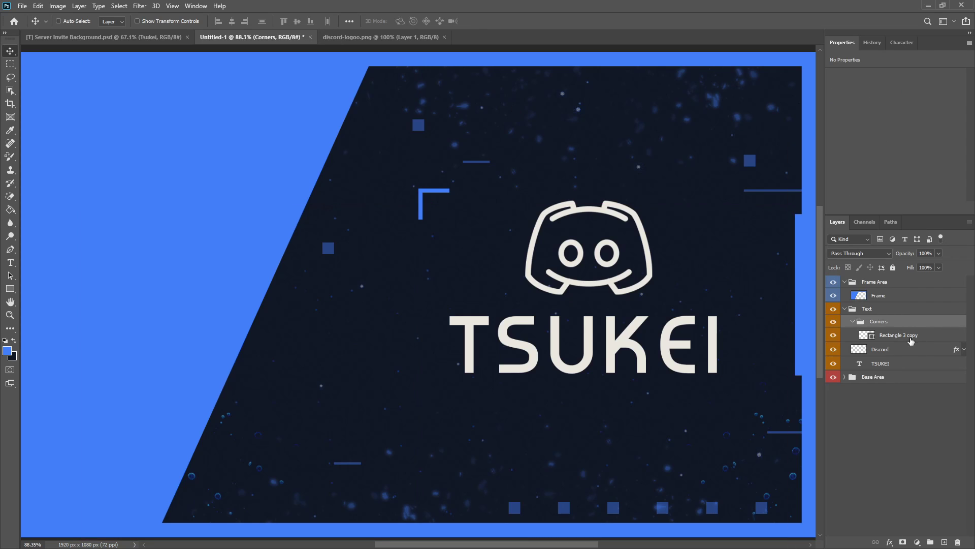
click(911, 338)
right_click(910, 337)
click(792, 277)
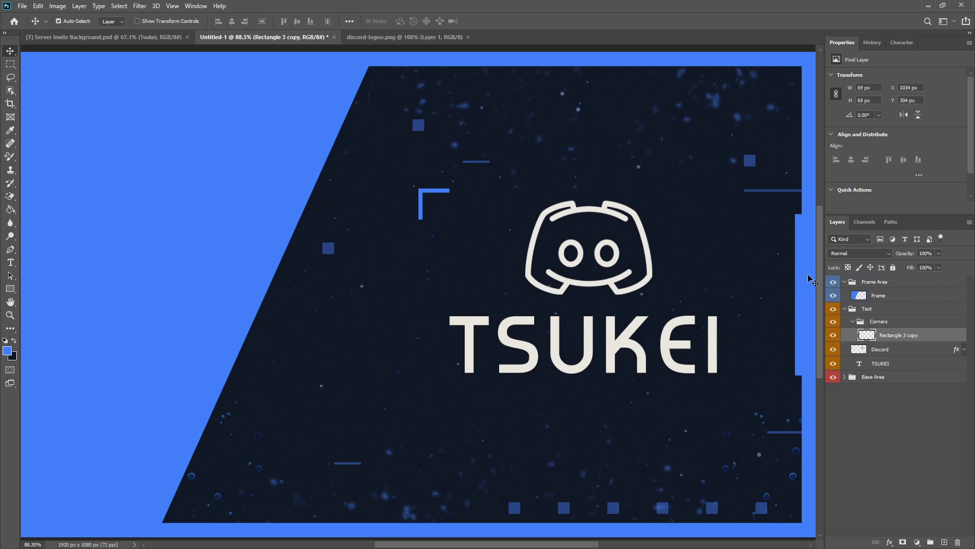
- Duplicate the bracket, rotate the copy to the opposite corner and place it below-right of TSUKEI
key(ctrl+j)
key(ctrl+t)
drag(470, 168, 409, 235)
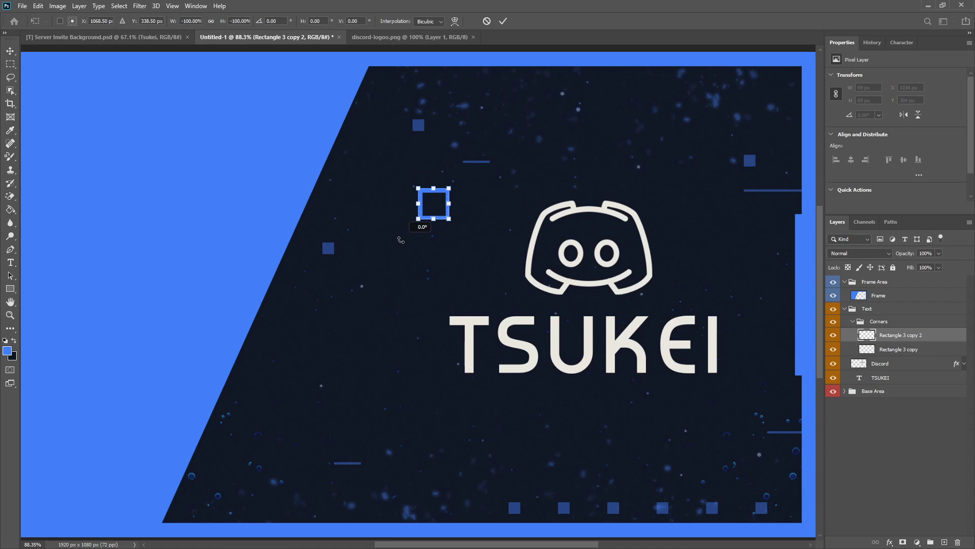
click(503, 21)
drag(454, 213, 742, 393)
scroll(737, 426, down, 2)
scroll(739, 406, up, 4)
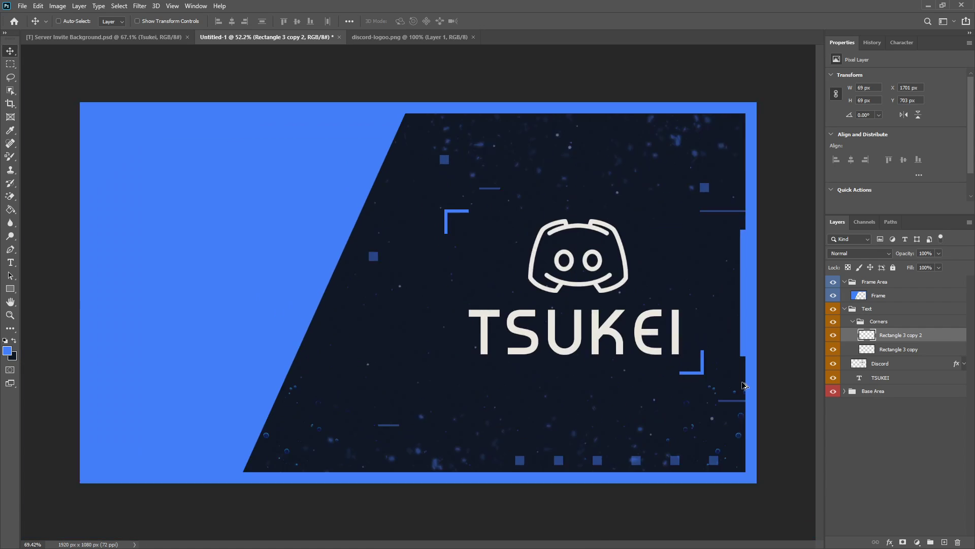
scroll(742, 385, up, 1)
scroll(741, 385, down, 4)
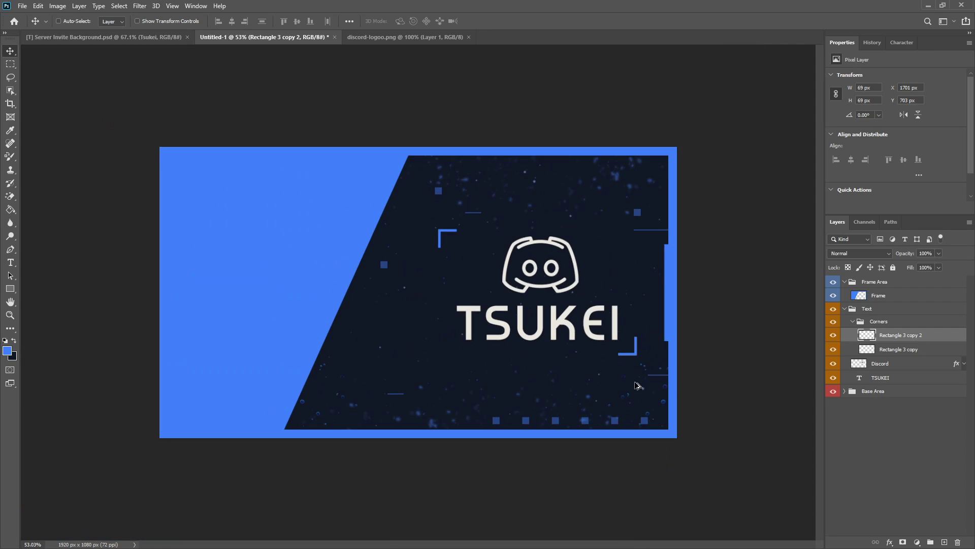
- Nudge the brackets to X 1047, Y 540 (top-left) and X 1690, Y 703 (bottom-right)
click(918, 349)
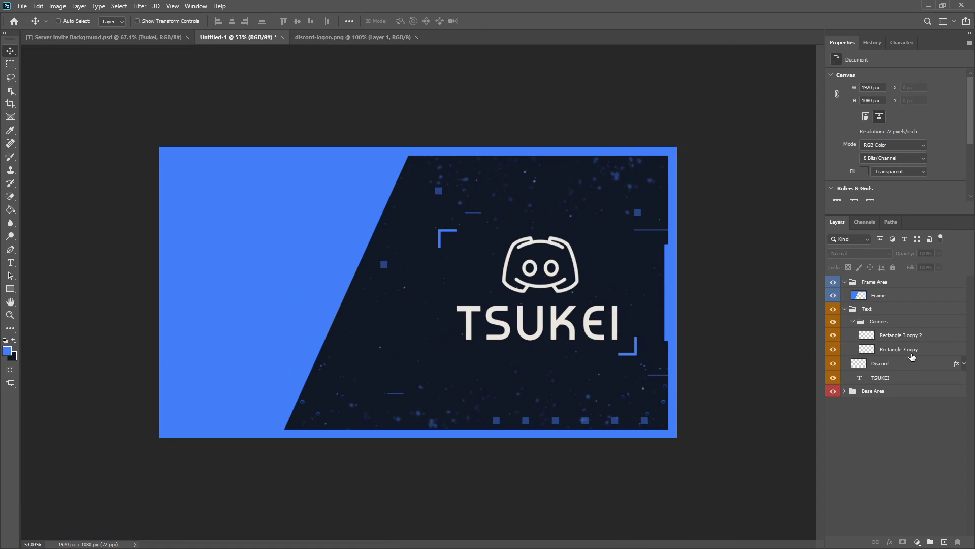
scroll(672, 373, up, 1)
scroll(686, 384, up, 2)
scroll(721, 397, down, 3)
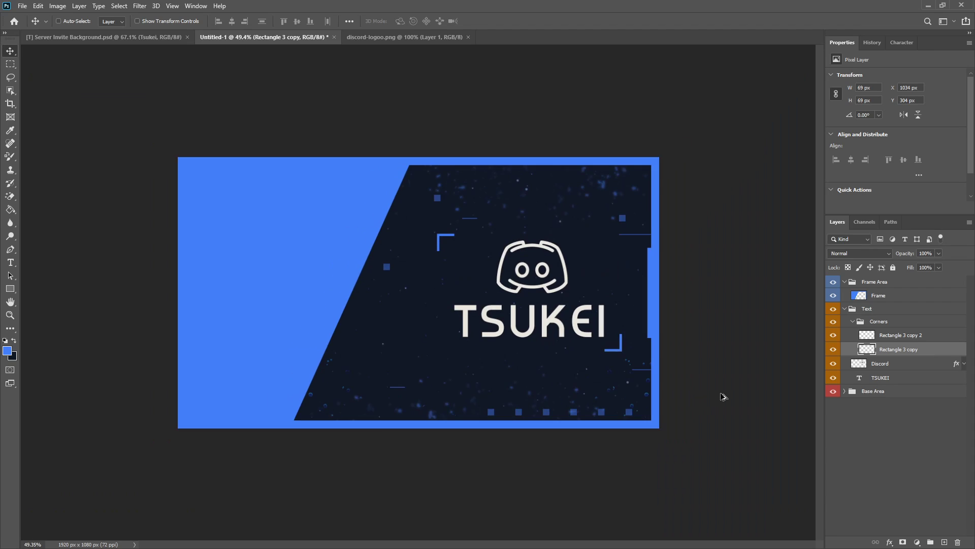
scroll(729, 381, up, 2)
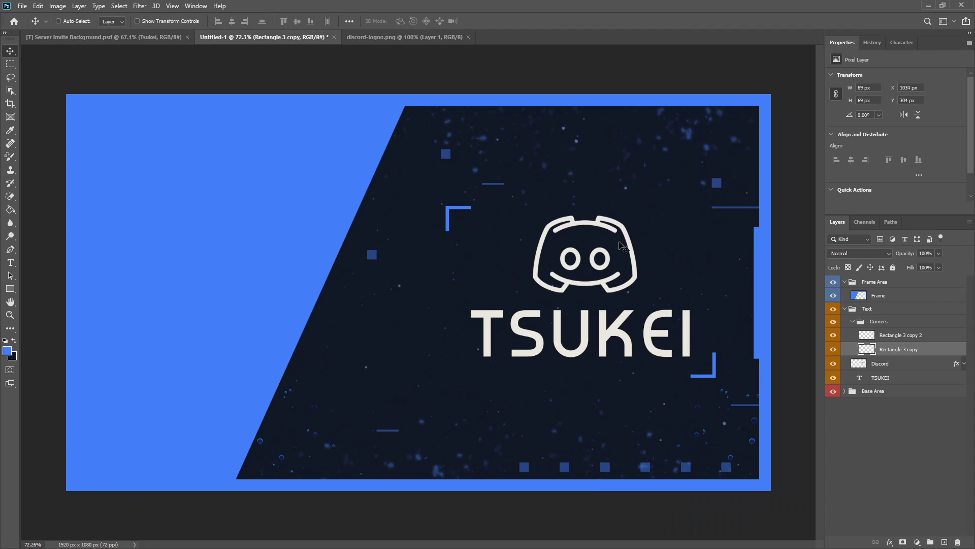
drag(454, 204, 463, 301)
click(904, 339)
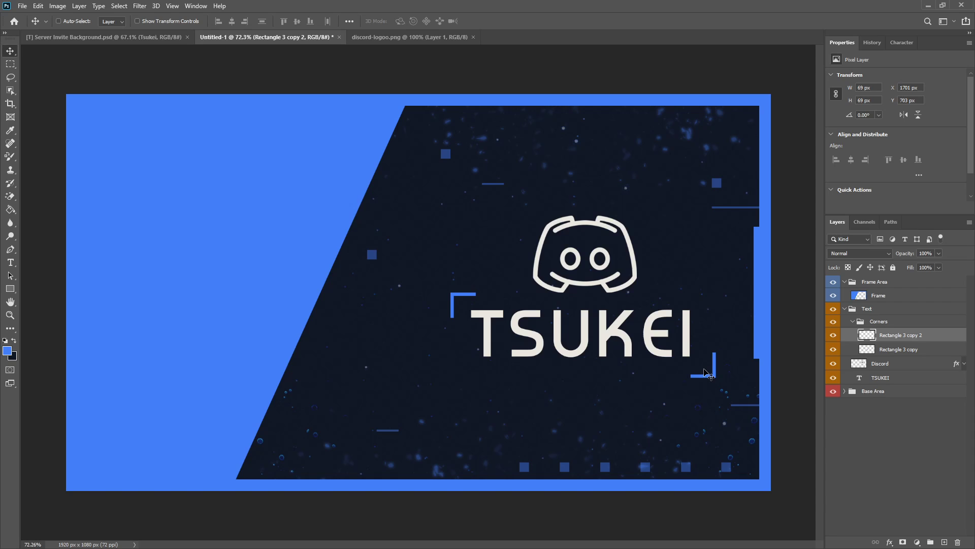
drag(706, 373, 704, 373)
scroll(719, 405, down, 5)
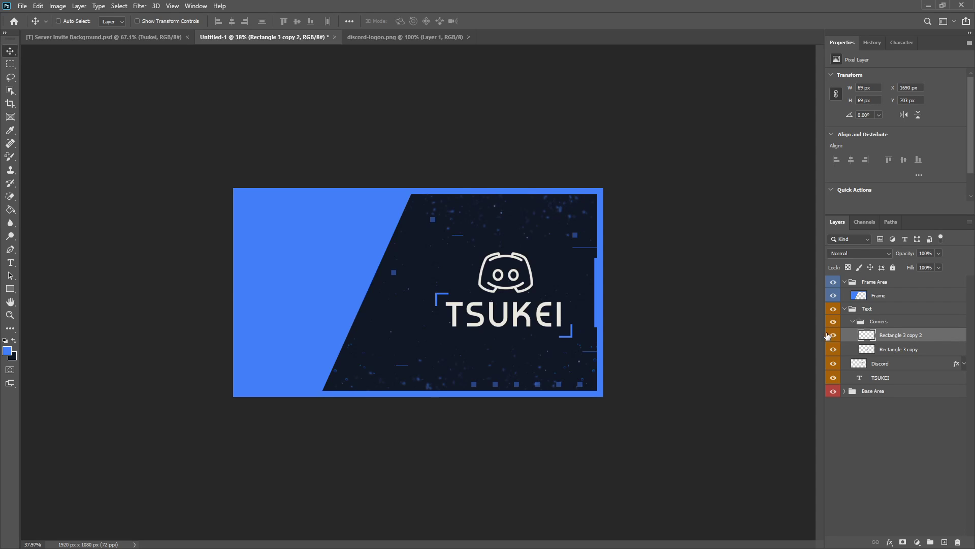
- Rename the bottom-right bracket layer Right and the other bracket layer Left
double_click(895, 335)
text(Right)
key(Return)
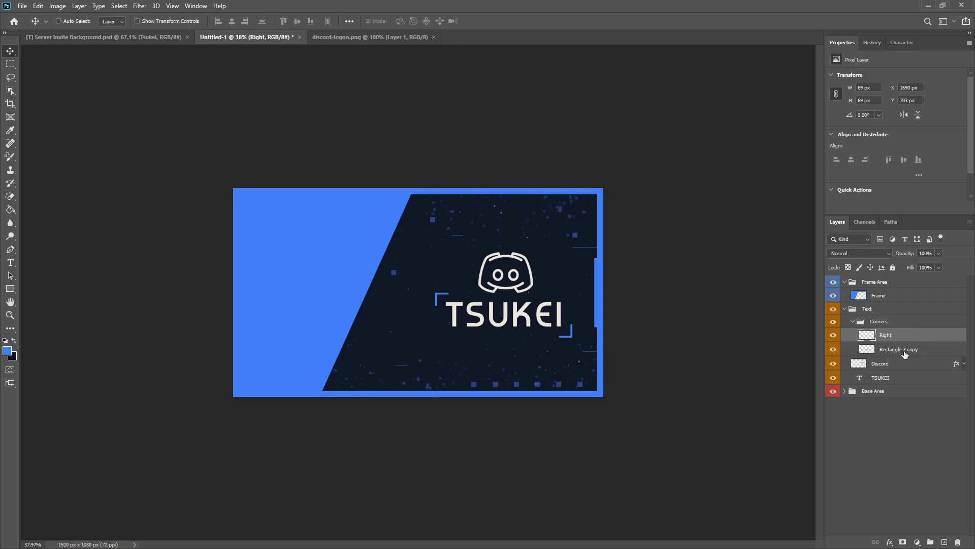
double_click(900, 349)
text(Left)
key(Return)
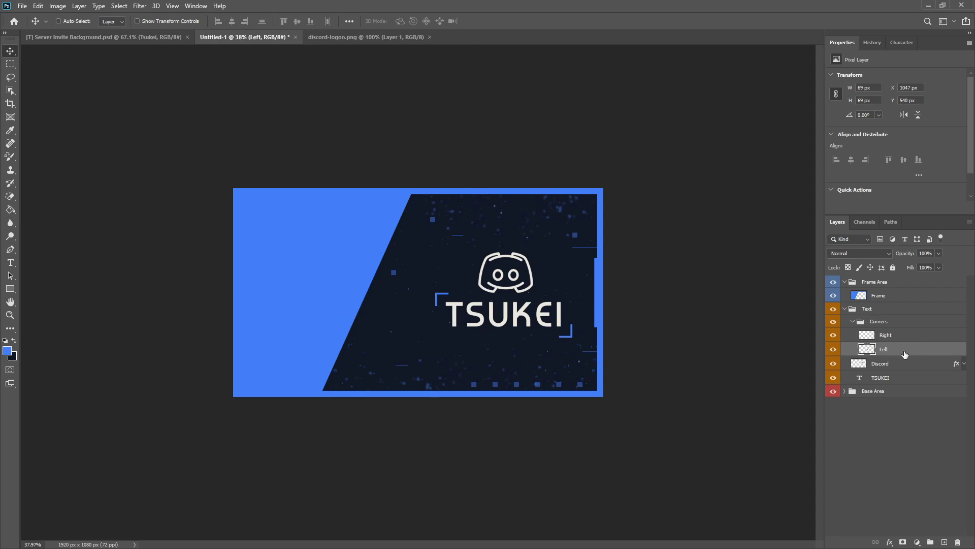
- Collapse the Corners group in the Layers panel
click(851, 323)
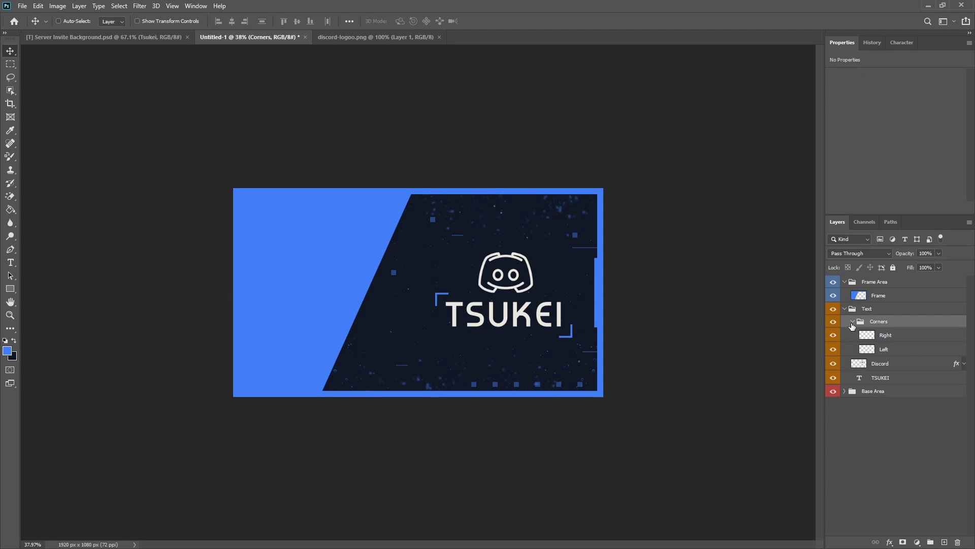
double_click(854, 326)
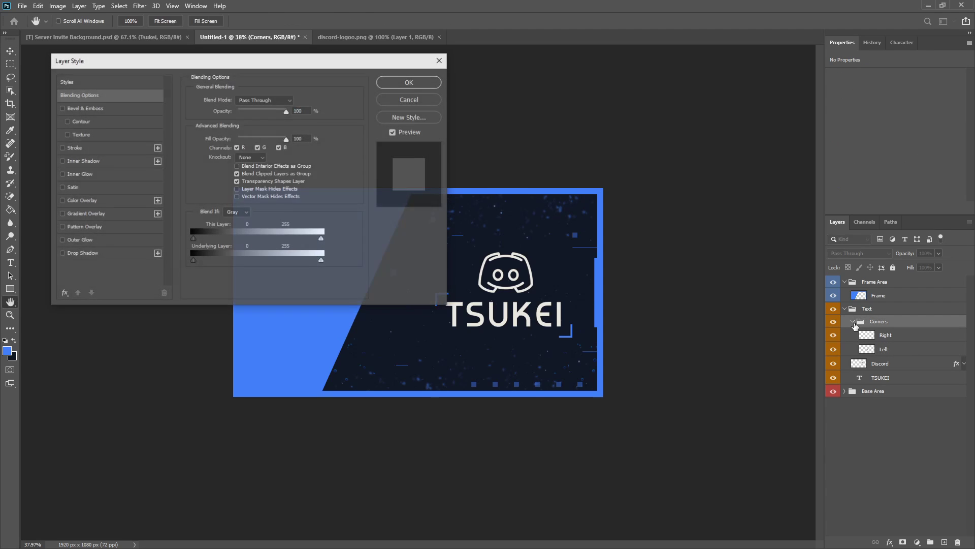
click(409, 99)
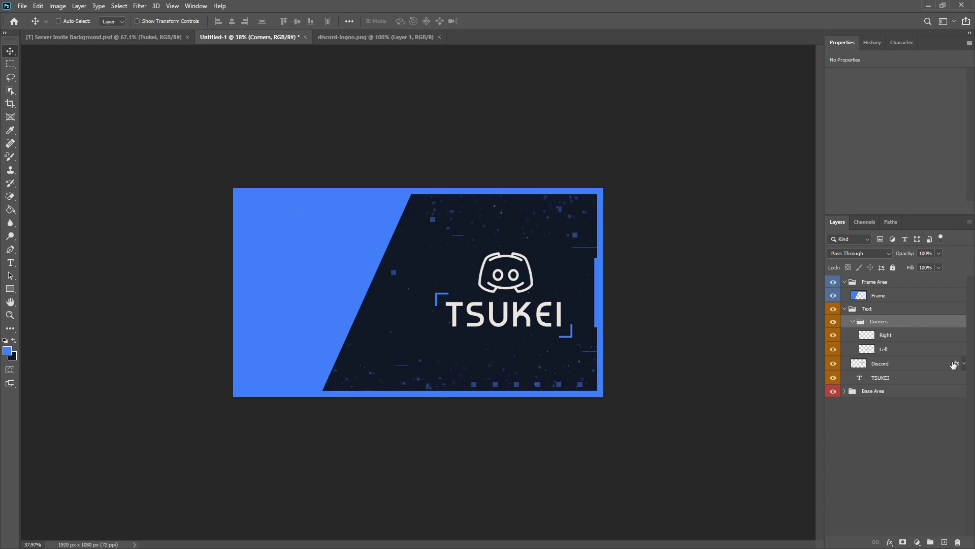
click(853, 321)
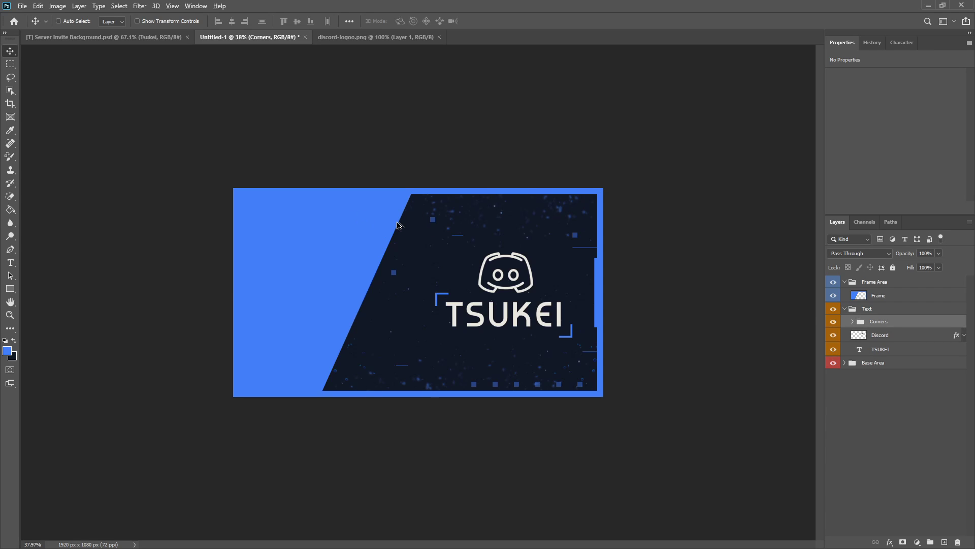
scroll(397, 225, up, 10)
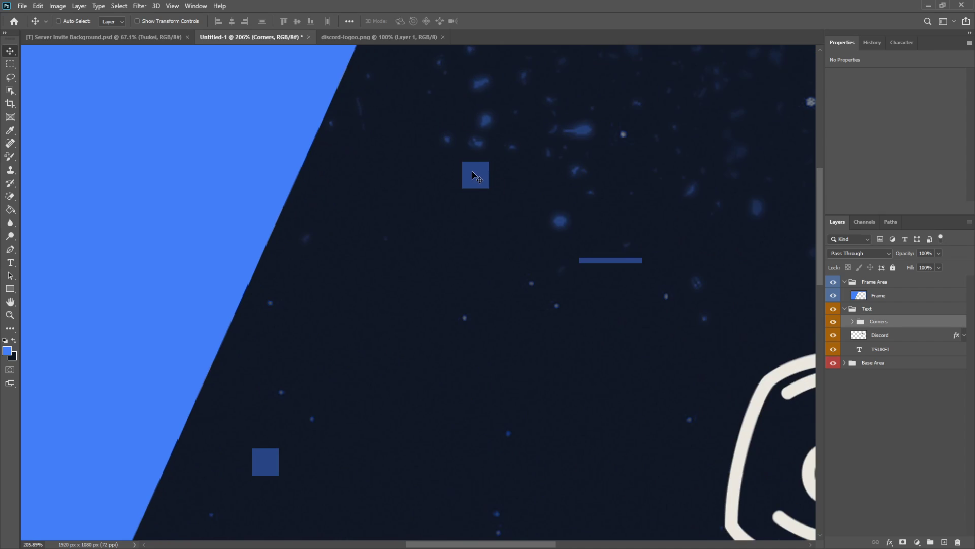
scroll(453, 434, down, 7)
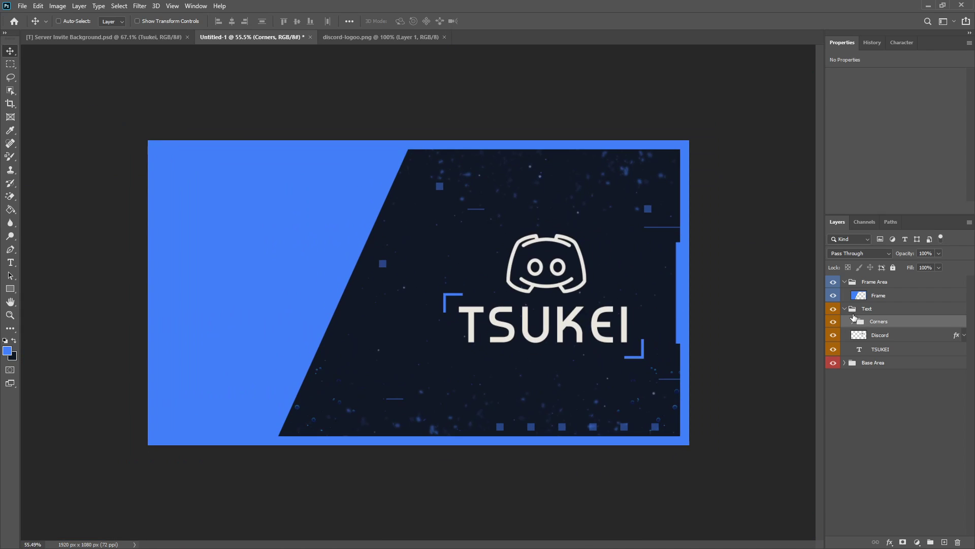
- Collapse the Text group and drag the dots-small-pattern.png layer onto the banner's left blue panel
click(845, 309)
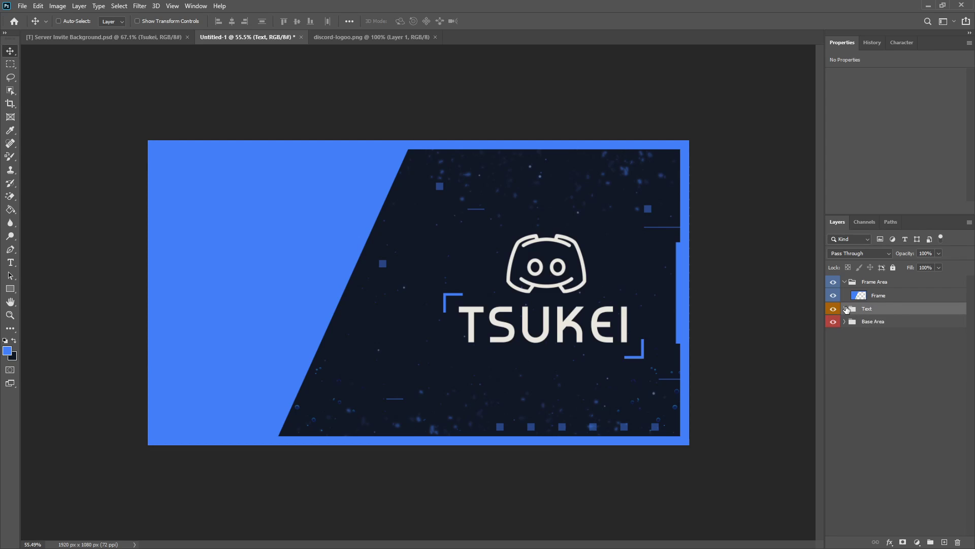
click(889, 296)
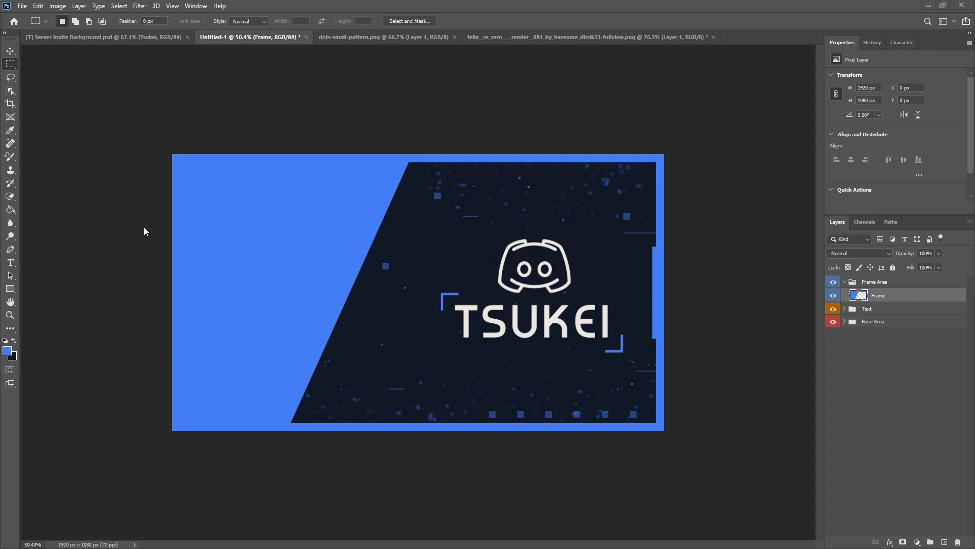
click(374, 38)
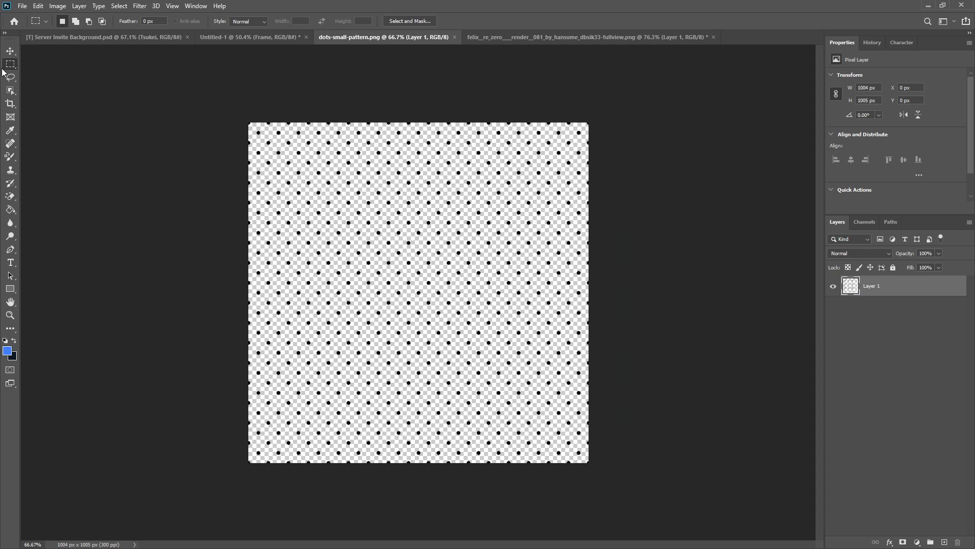
key(v)
drag(378, 224, 296, 102)
drag(253, 40, 243, 363)
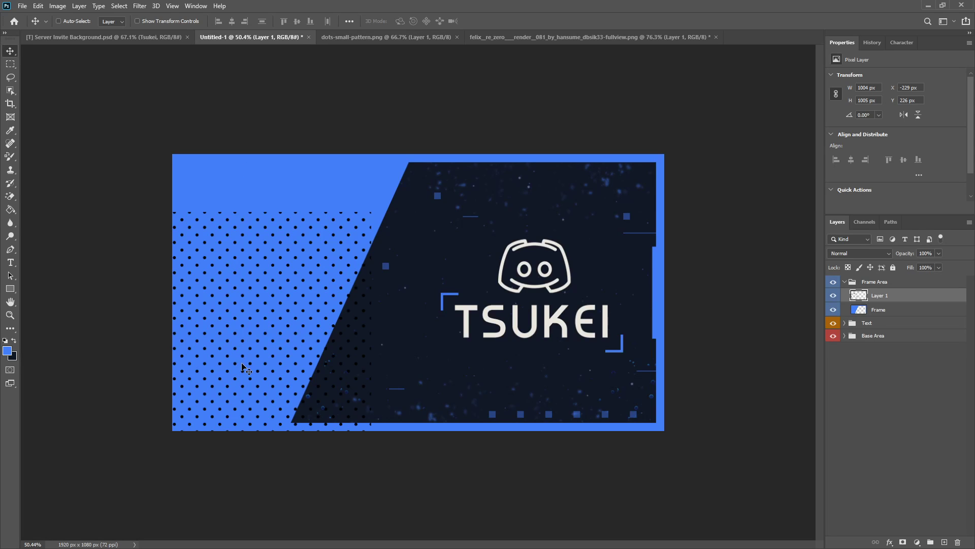
- Close dots-small-pattern.png and drag the anime character image into the banner
click(383, 37)
click(457, 37)
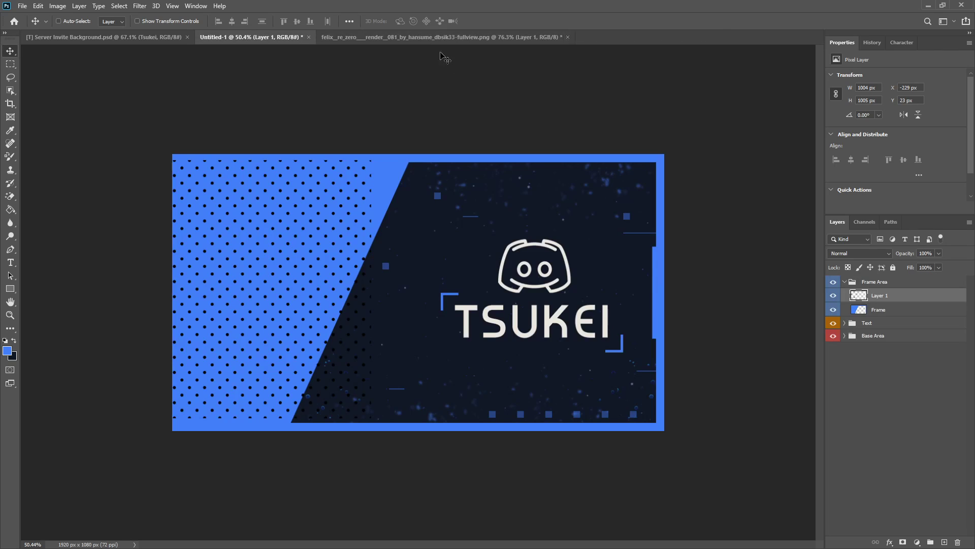
click(458, 37)
drag(400, 238, 305, 342)
- Mirror the character with -100% width and position it over the dotted left panel
key(ctrl+t)
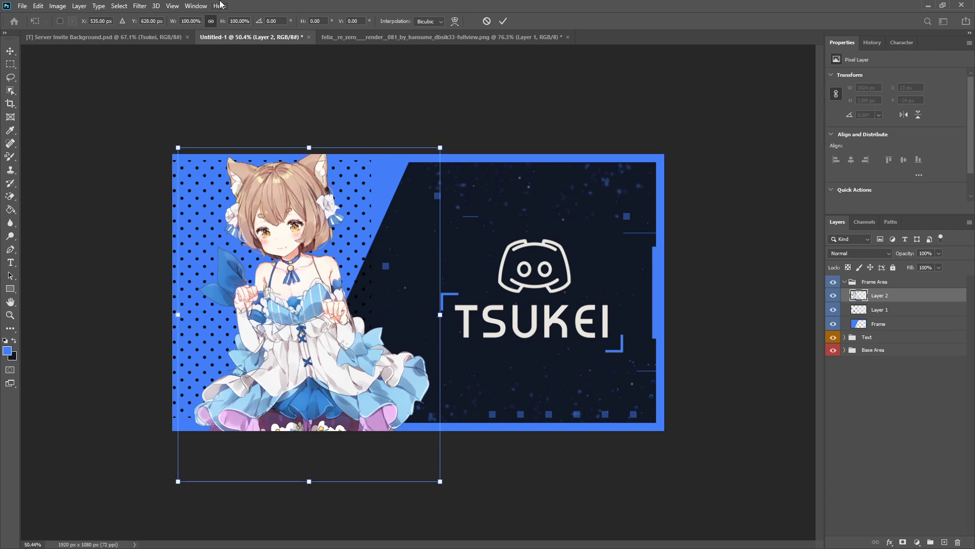
click(183, 21)
text(-)
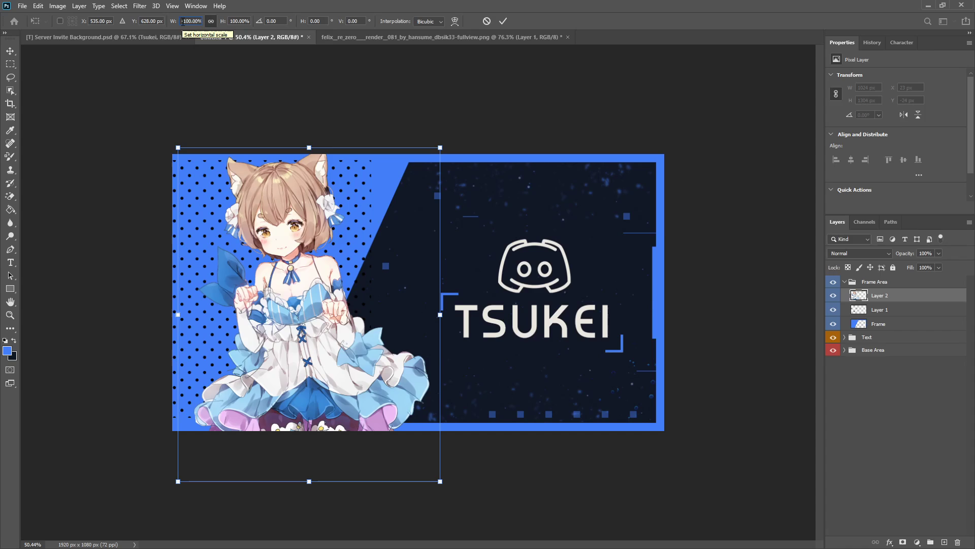
key(Return)
click(502, 22)
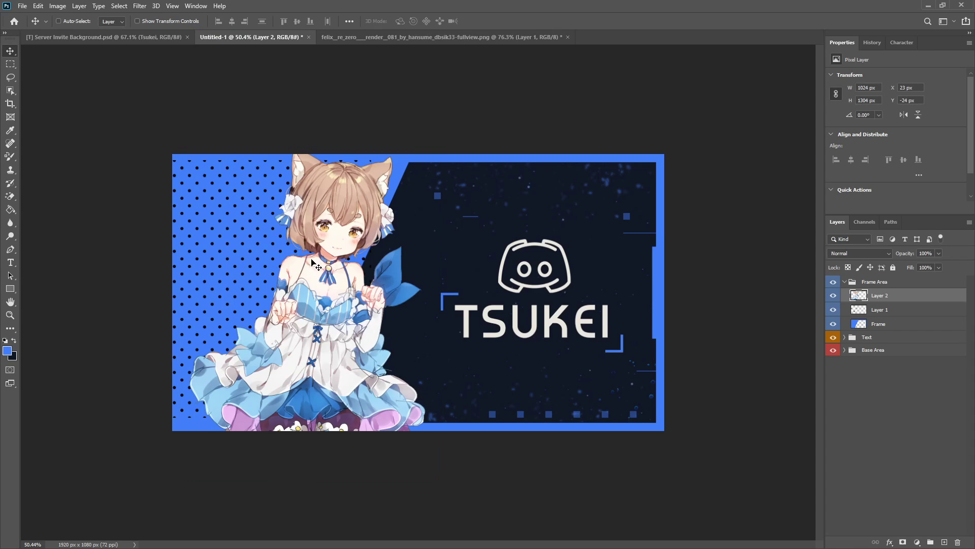
drag(311, 272, 289, 266)
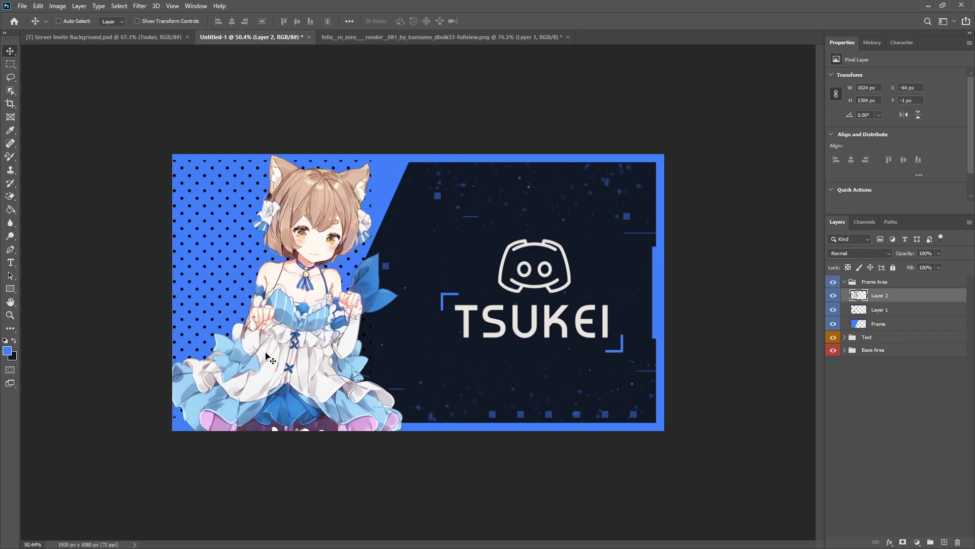
scroll(269, 357, down, 2)
scroll(203, 283, up, 4)
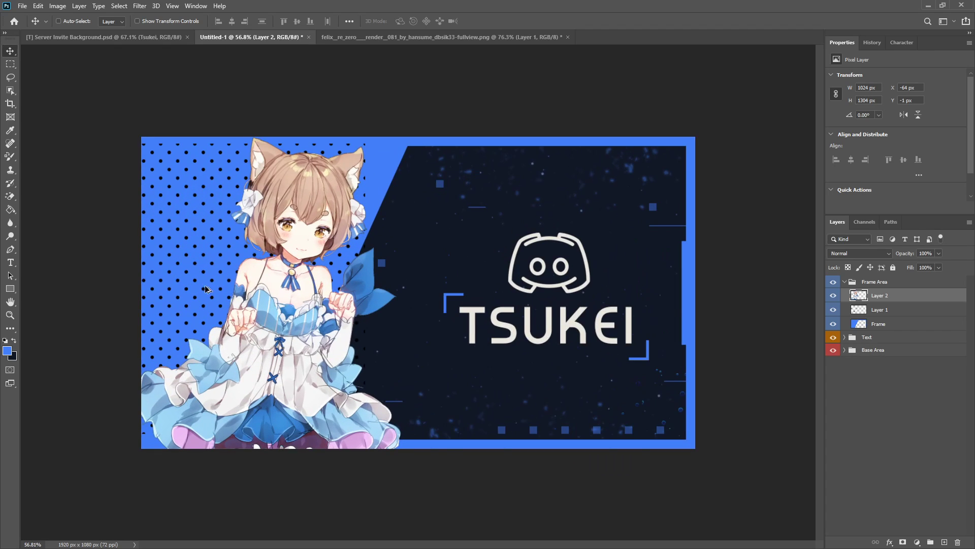
scroll(202, 283, down, 2)
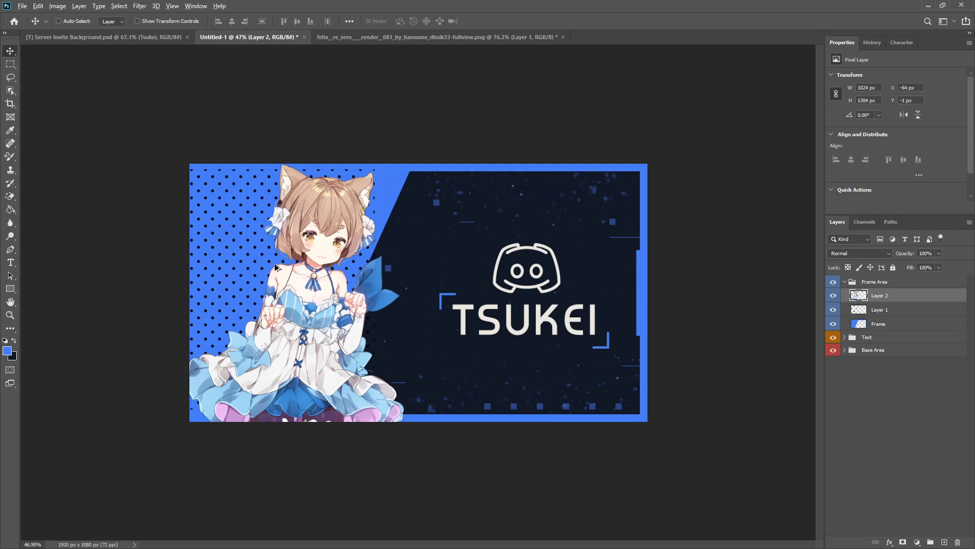
drag(265, 279, 267, 276)
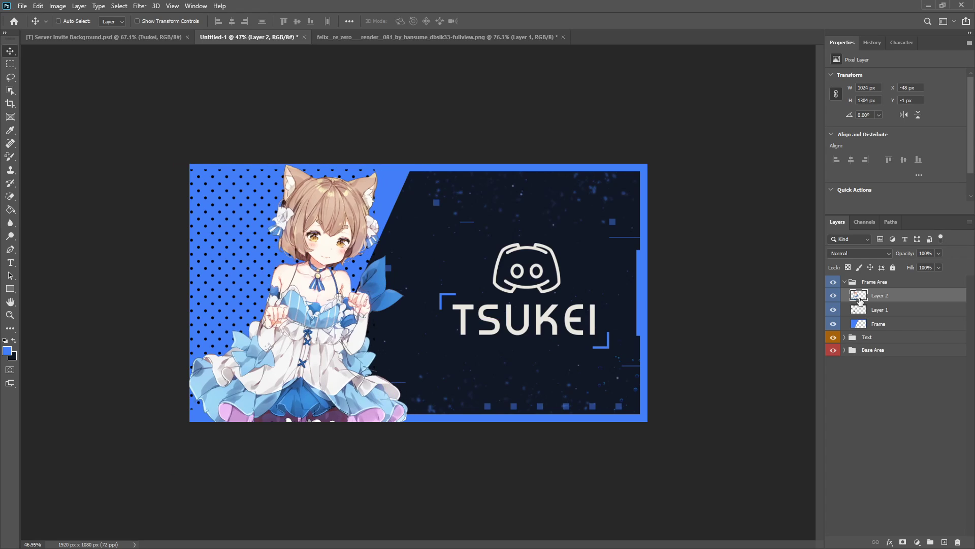
- Rename the character layer Model and move it above the Frame Area group
double_click(874, 296)
text(Model)
key(Return)
drag(874, 298, 878, 286)
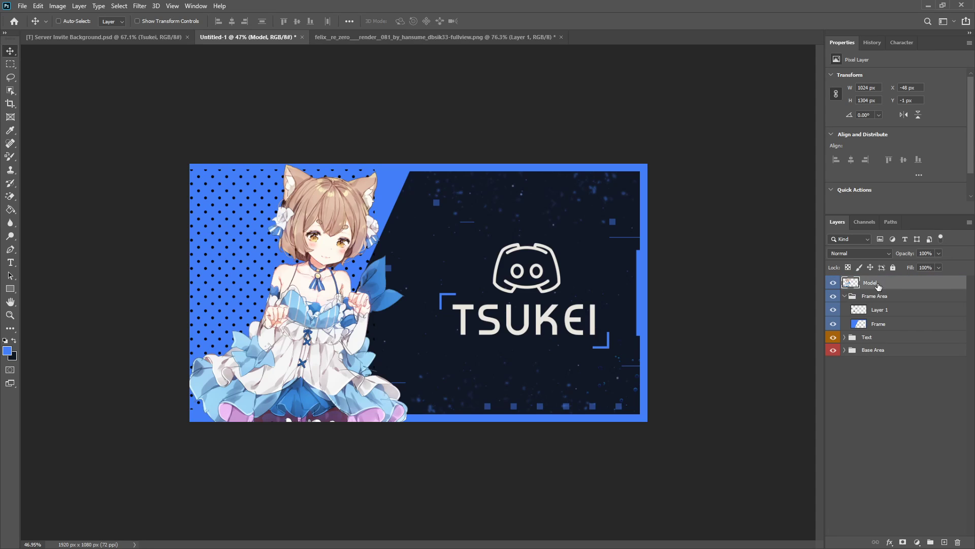
right_click(836, 284)
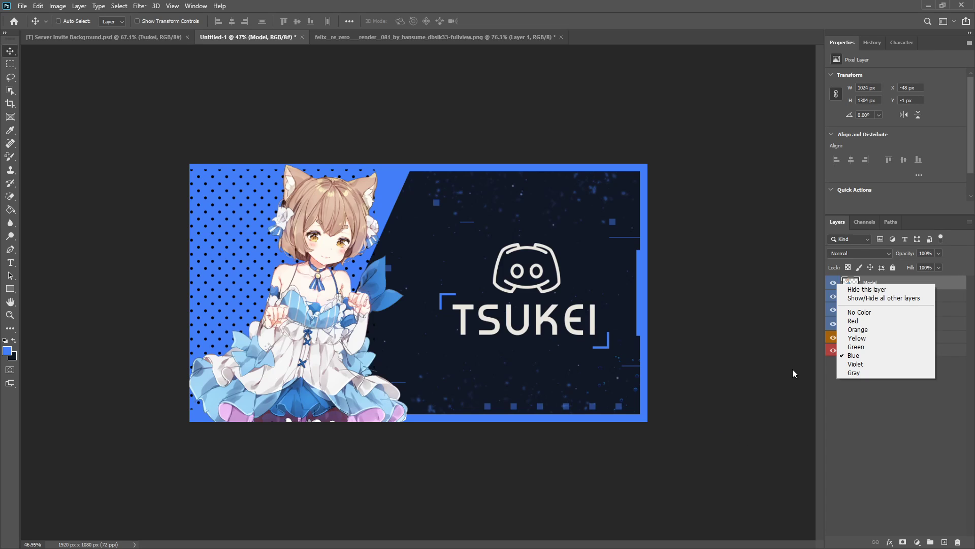
- Label the Model layer violet and give the cat-girl Brightness -14, Contrast 14
click(855, 364)
click(79, 6)
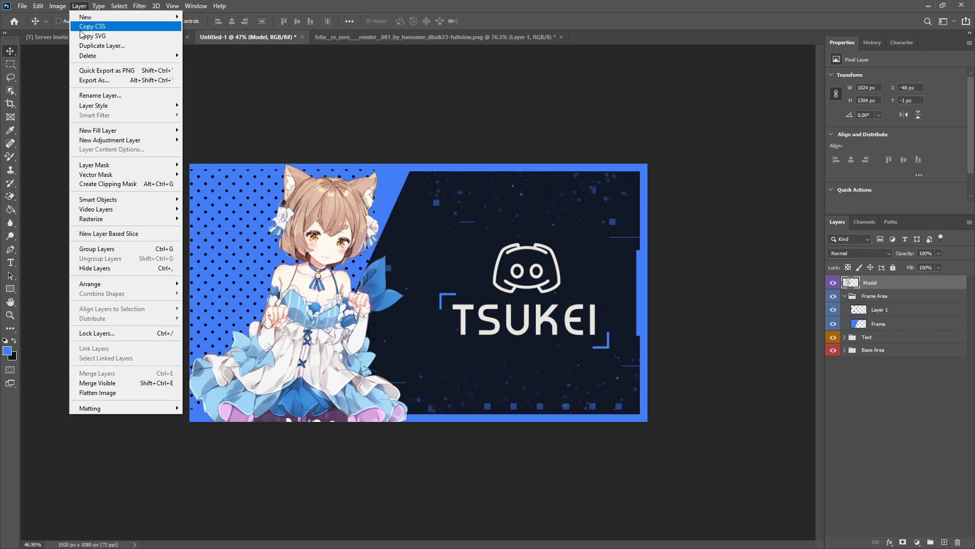
mouse_move(58, 5)
mouse_move(69, 29)
click(189, 34)
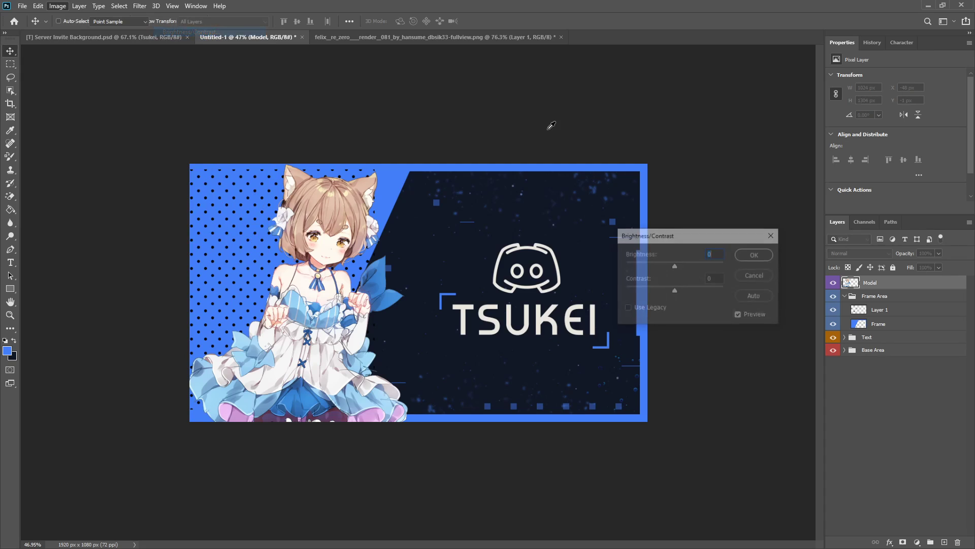
drag(675, 266, 681, 289)
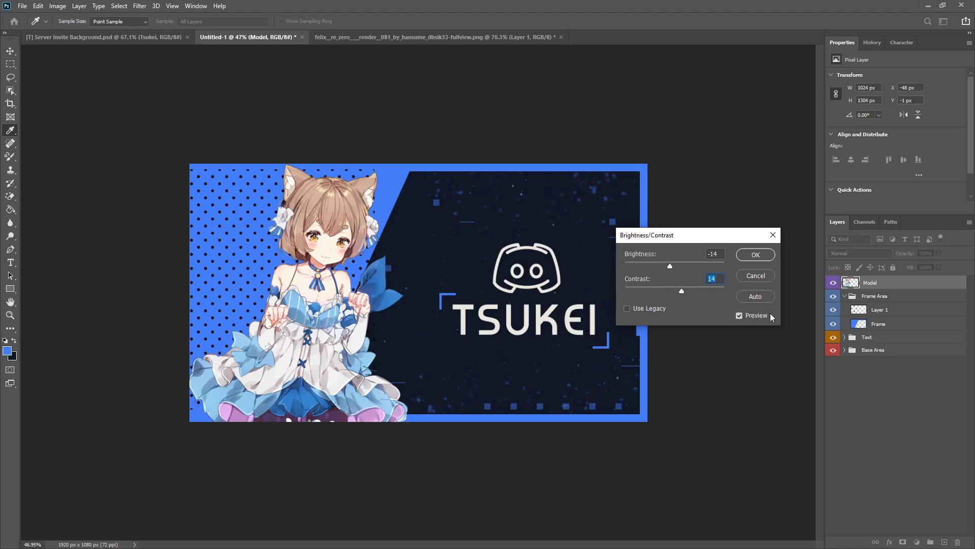
click(739, 316)
click(739, 316)
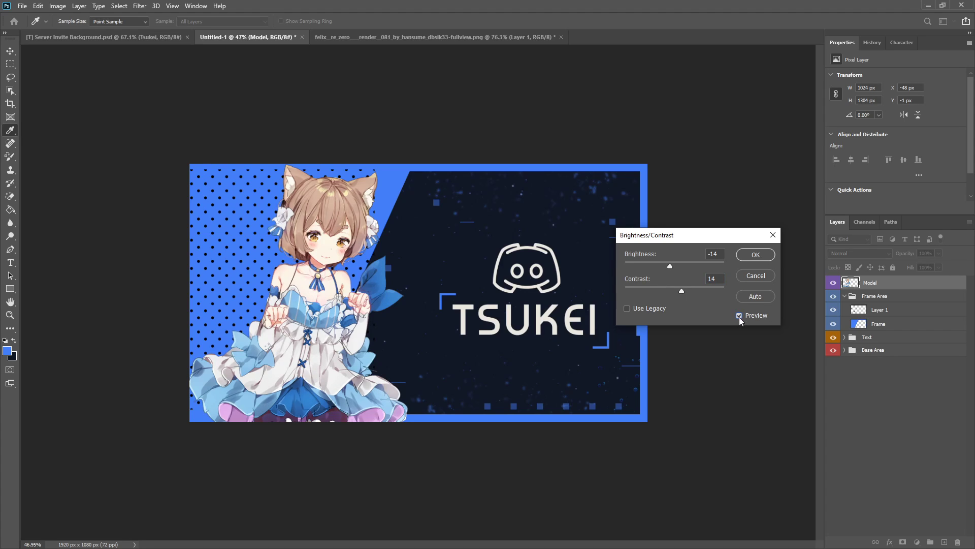
click(755, 255)
key(v)
right_click(892, 282)
- Add a drop shadow to the Model layer, roughly at 28 px distance and 16 px size
click(766, 137)
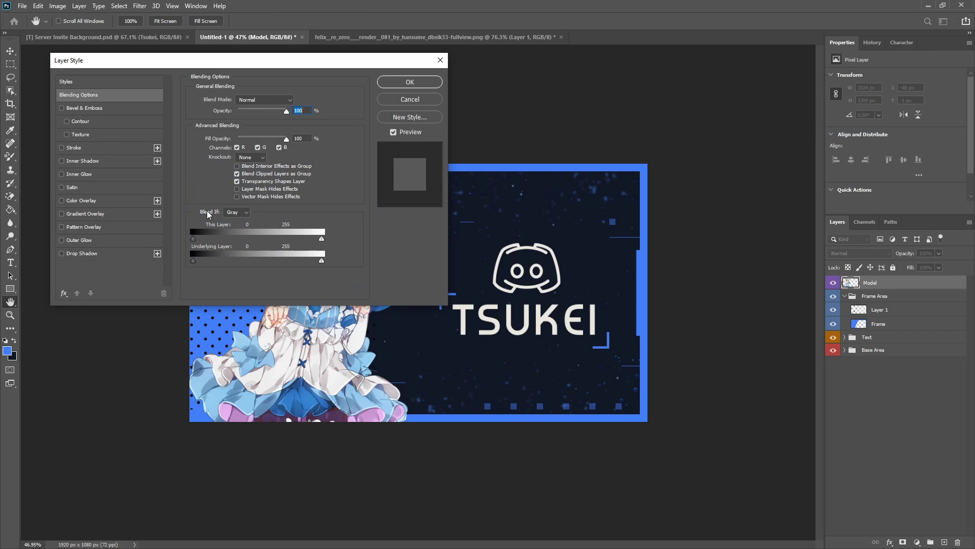
drag(234, 64, 732, 146)
click(577, 333)
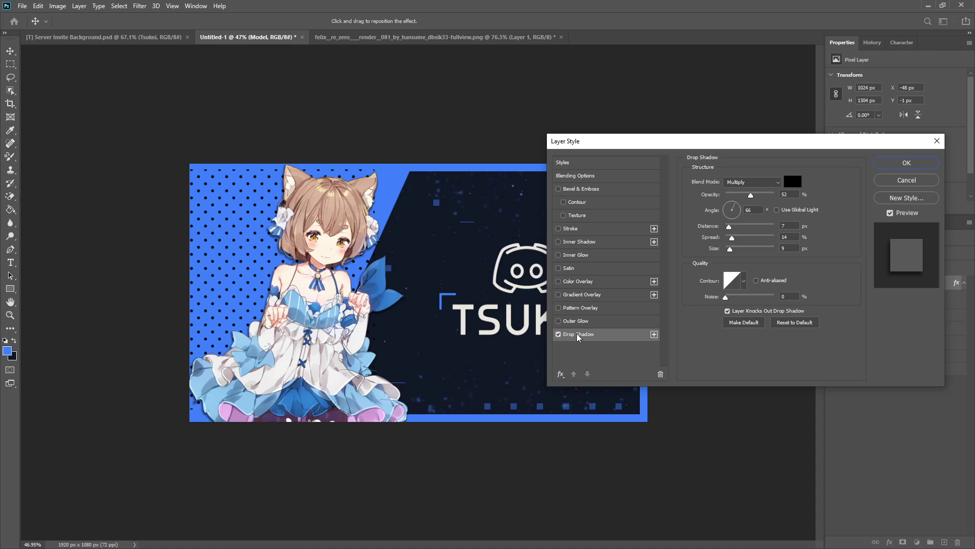
drag(732, 230, 741, 229)
click(738, 206)
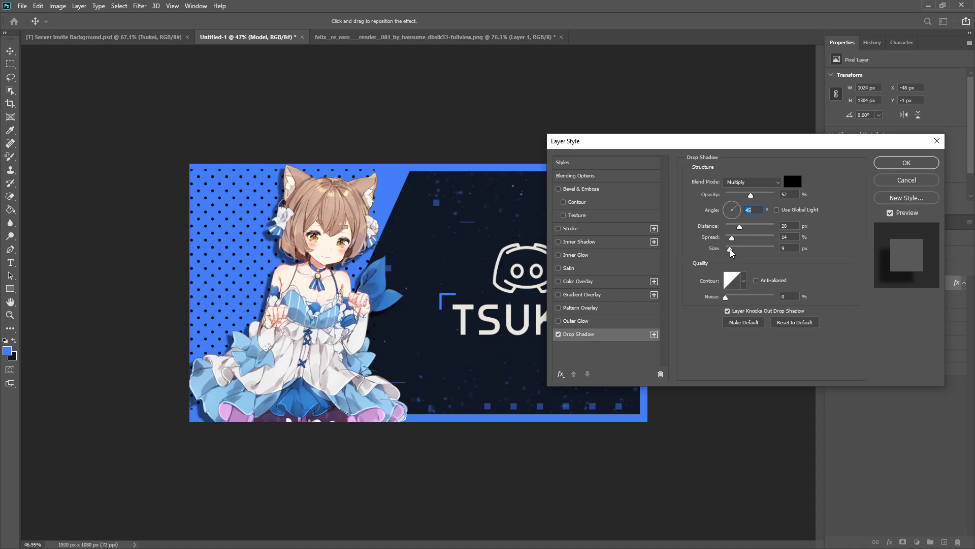
drag(730, 250, 733, 245)
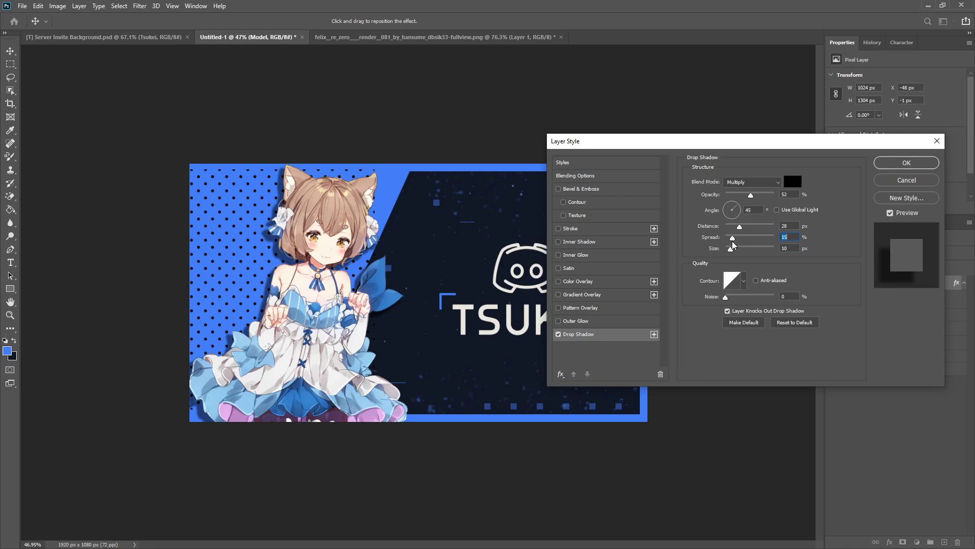
- Finalize the shadow at 63 px distance, 22° angle, 34% opacity, and apply it
click(731, 248)
mouse_move(742, 228)
mouse_down()
mouse_move(756, 227)
mouse_move(741, 211)
mouse_up()
click(739, 212)
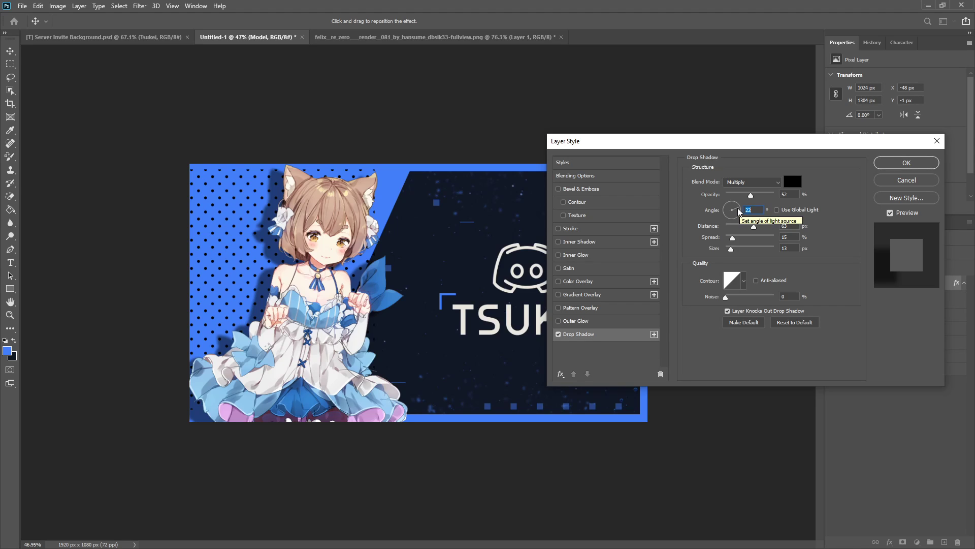
drag(751, 195, 743, 196)
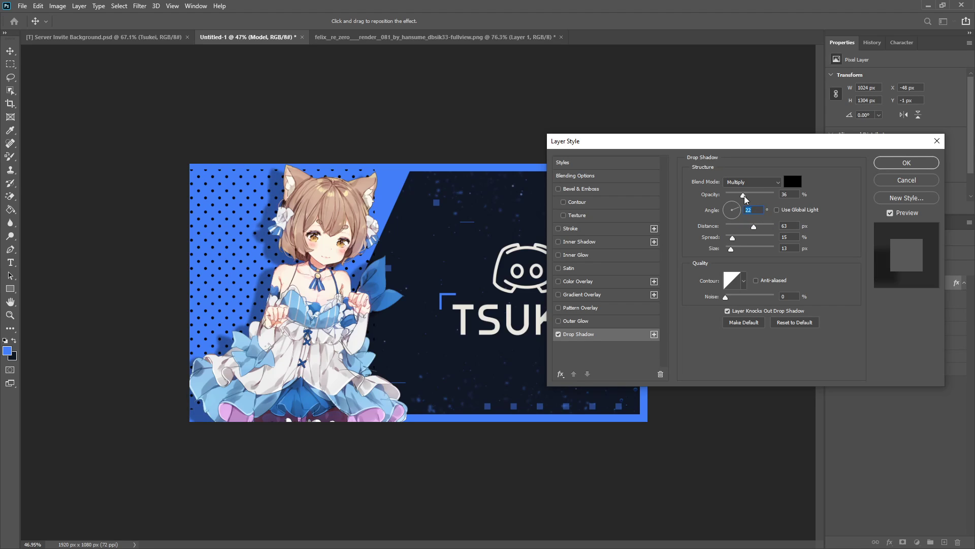
click(887, 164)
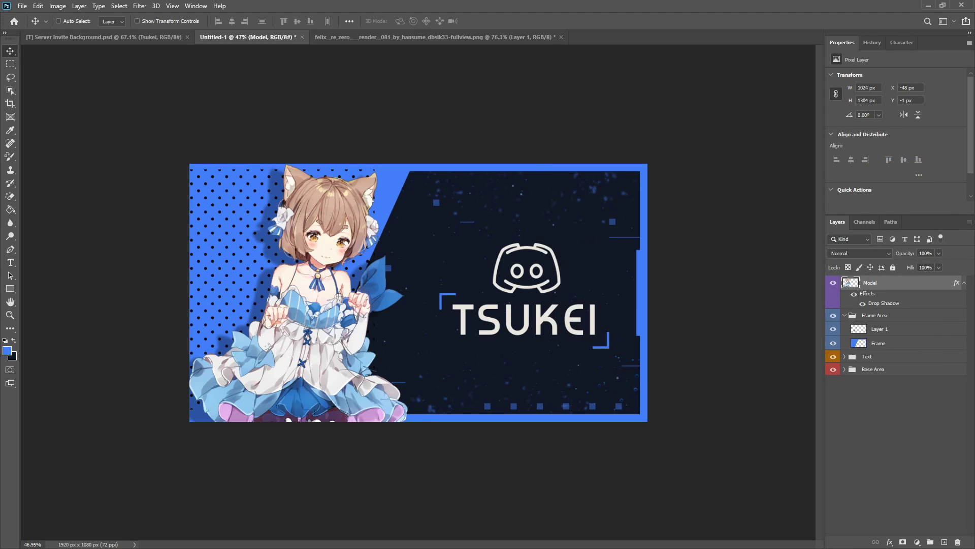
click(895, 447)
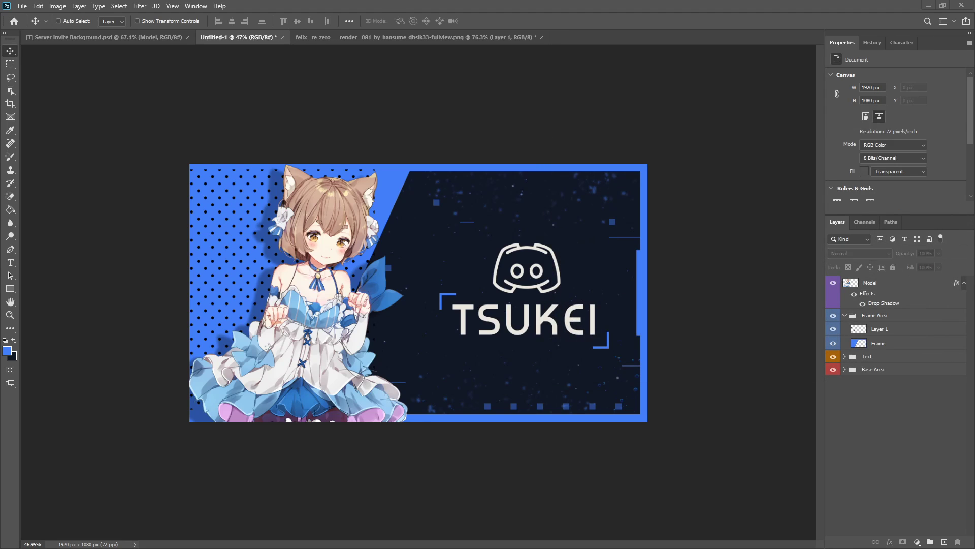
- Revise the Model drop shadow to 30% opacity, 6° angle, 61 px distance, 0 spread, 10 px size
right_click(889, 286)
click(667, 215)
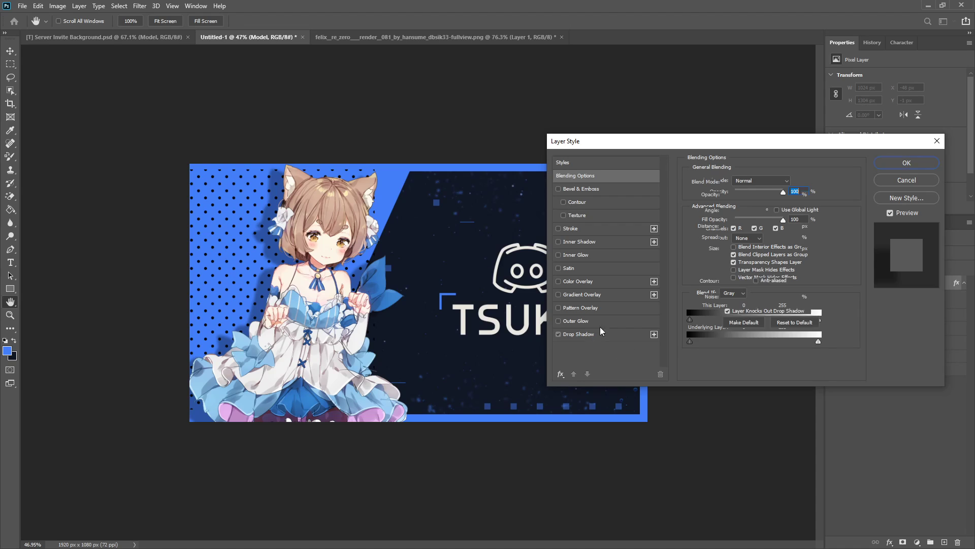
click(589, 334)
click(791, 194)
text(30)
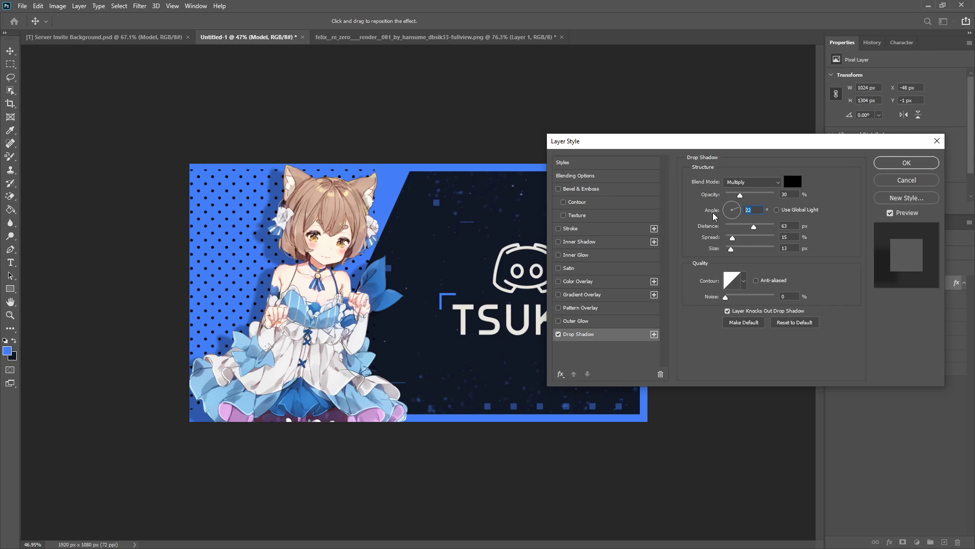
text(6)
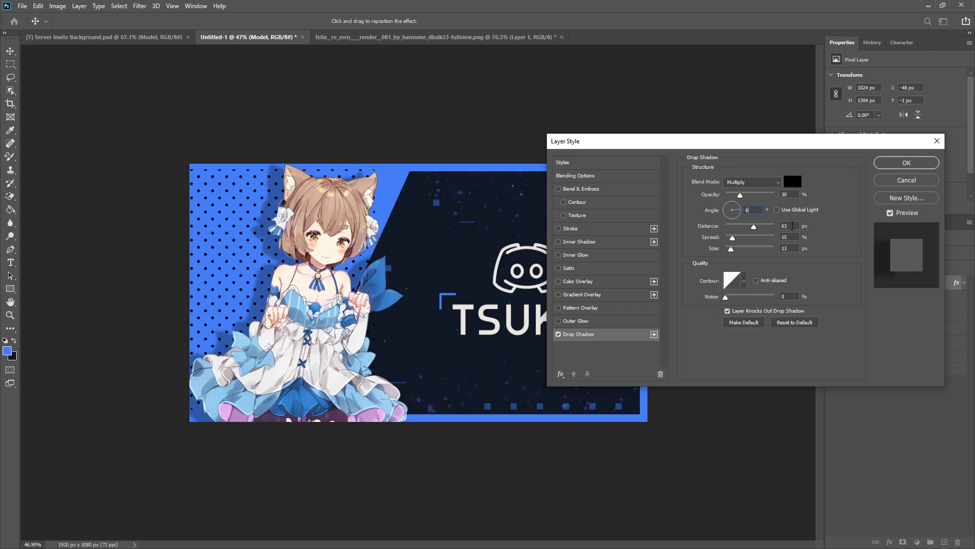
key(Down)
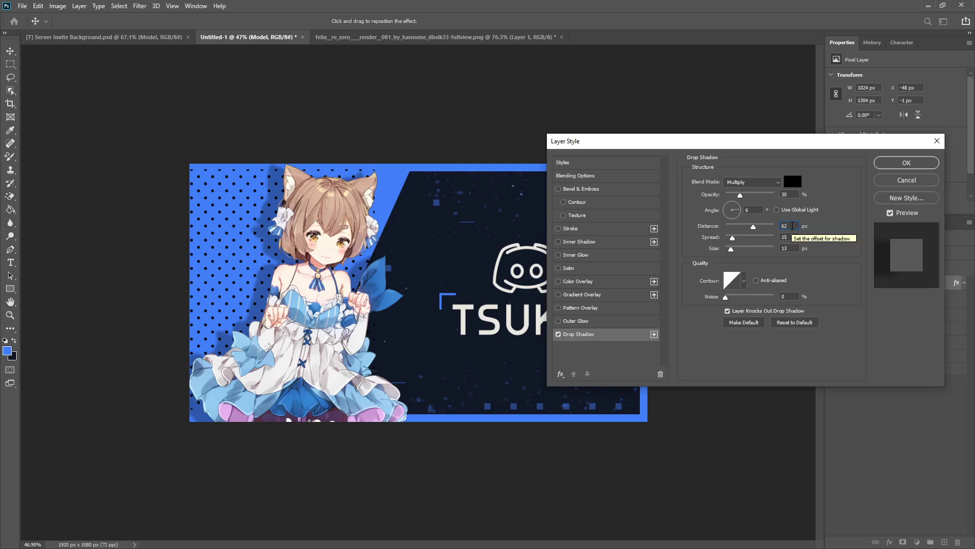
key(Down)
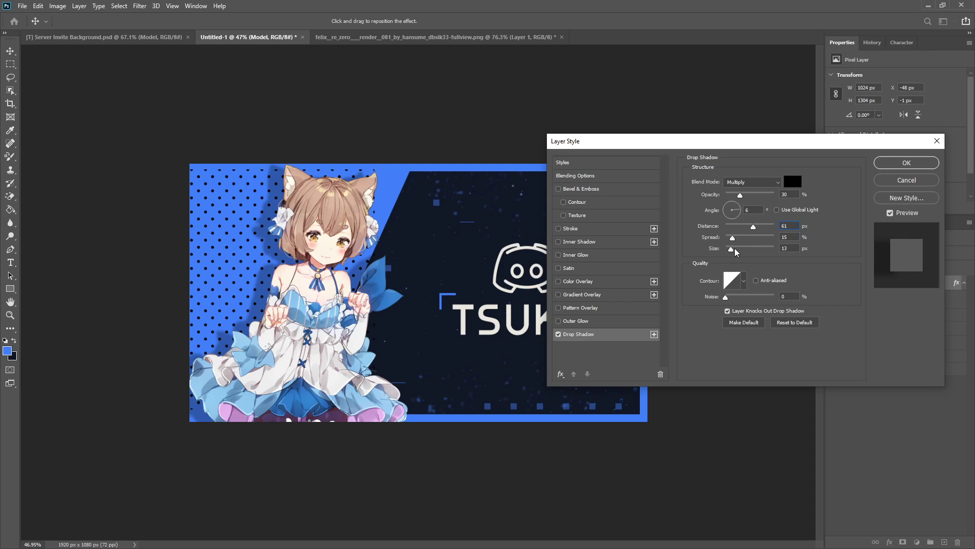
drag(733, 239, 725, 238)
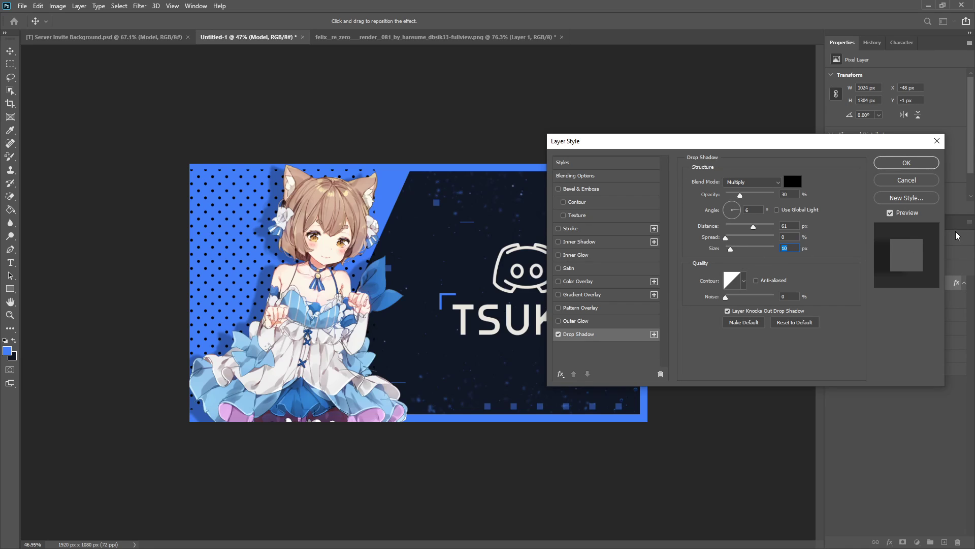
click(907, 163)
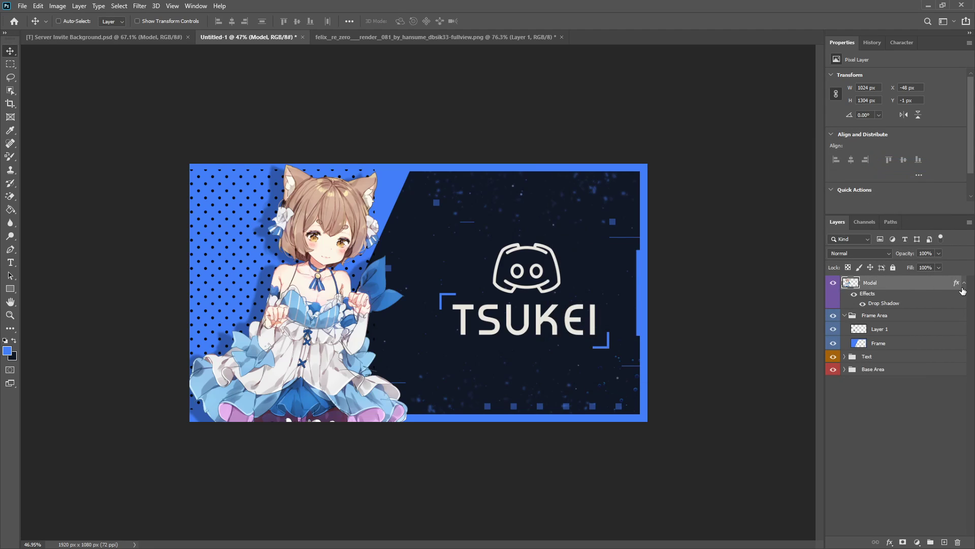
click(964, 284)
- Nudge the cat-girl slightly to the right
scroll(307, 257, up, 2)
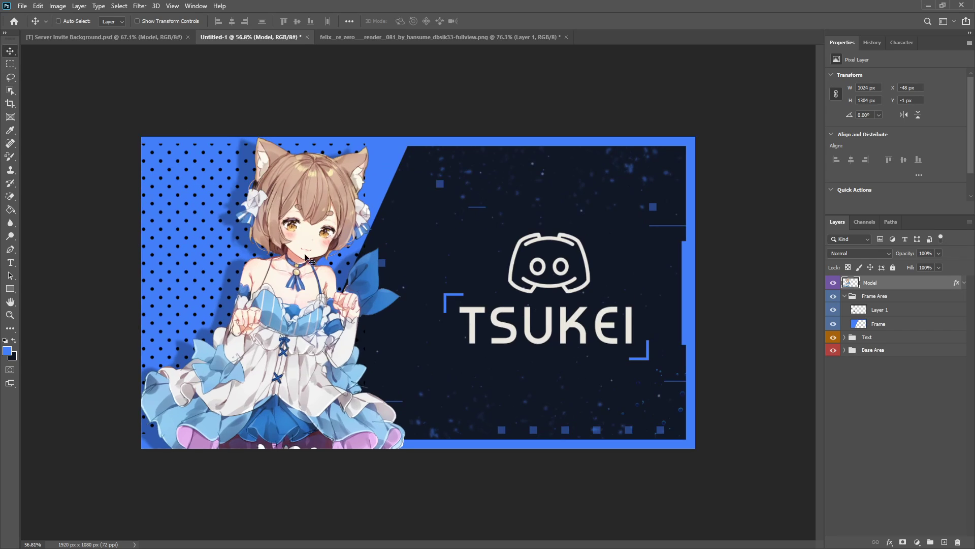
mouse_move(305, 255)
mouse_down()
mouse_move(290, 252)
mouse_move(304, 251)
mouse_up()
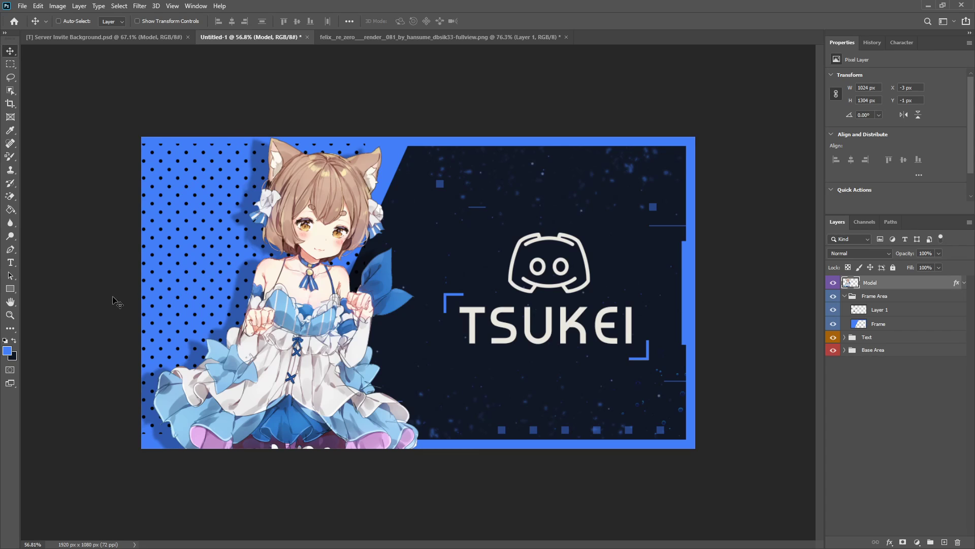
scroll(374, 283, down, 2)
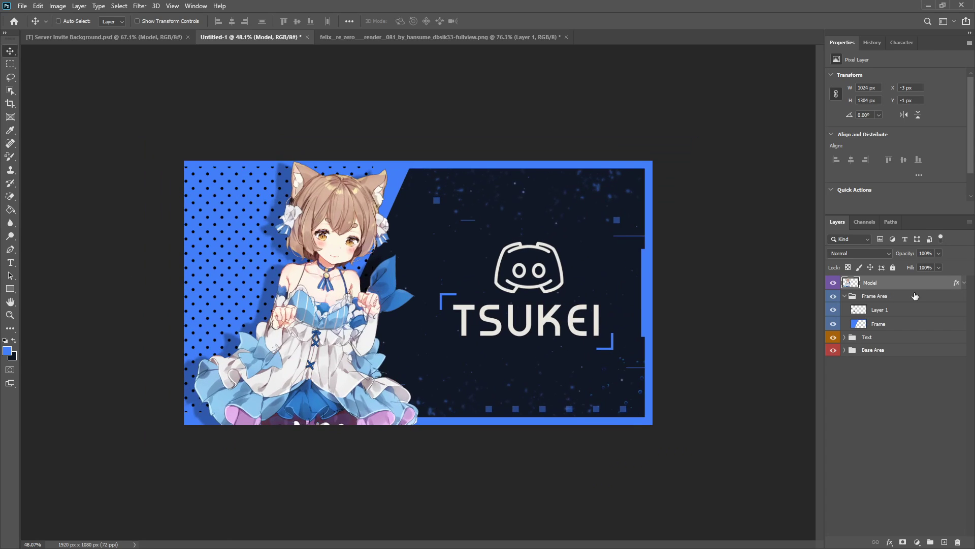
- Scale Layer 1's halftone dots down to a 378 px square in the top-left corner
click(884, 313)
key(ctrl+t)
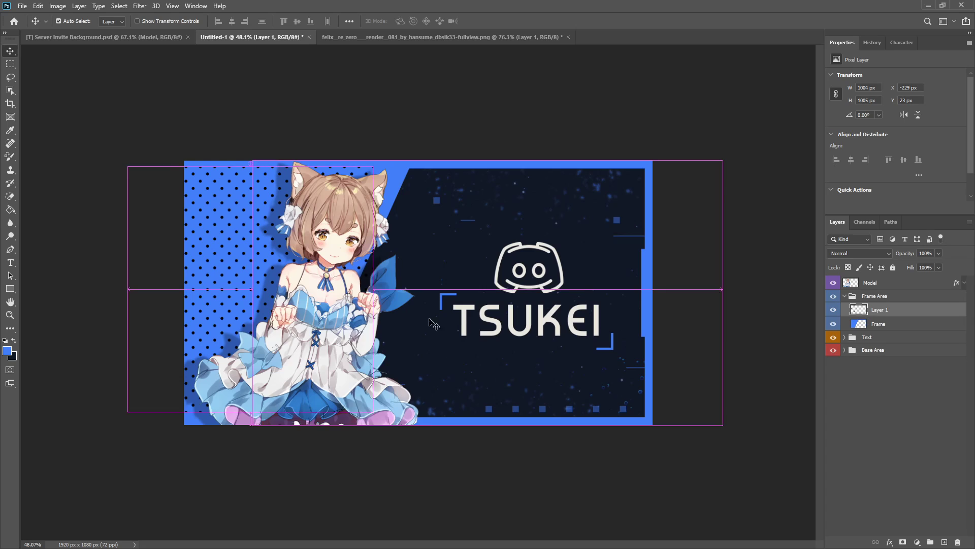
drag(374, 413, 220, 275)
drag(192, 238, 270, 246)
click(503, 23)
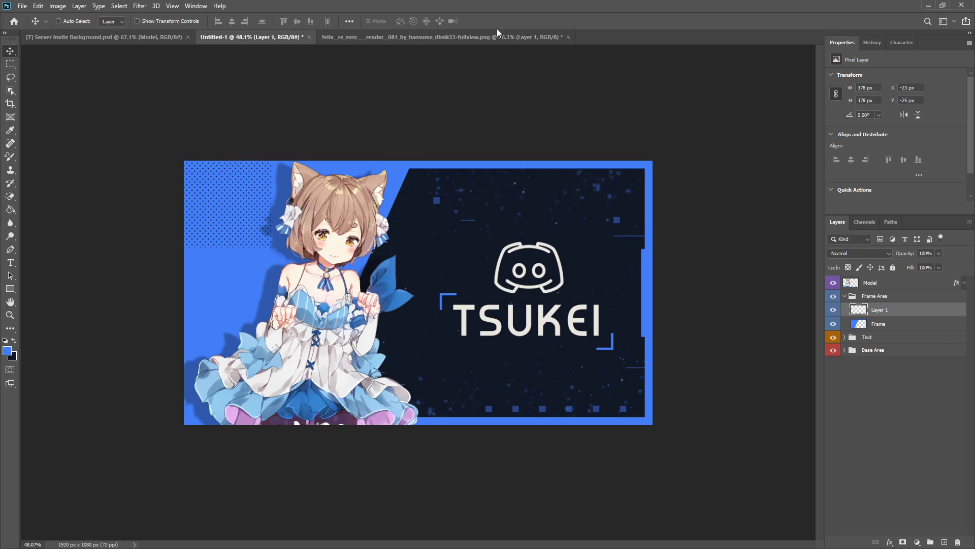
- Group the dot square and Alt-drag copies into rows of tiles across the banner
key(ctrl+g)
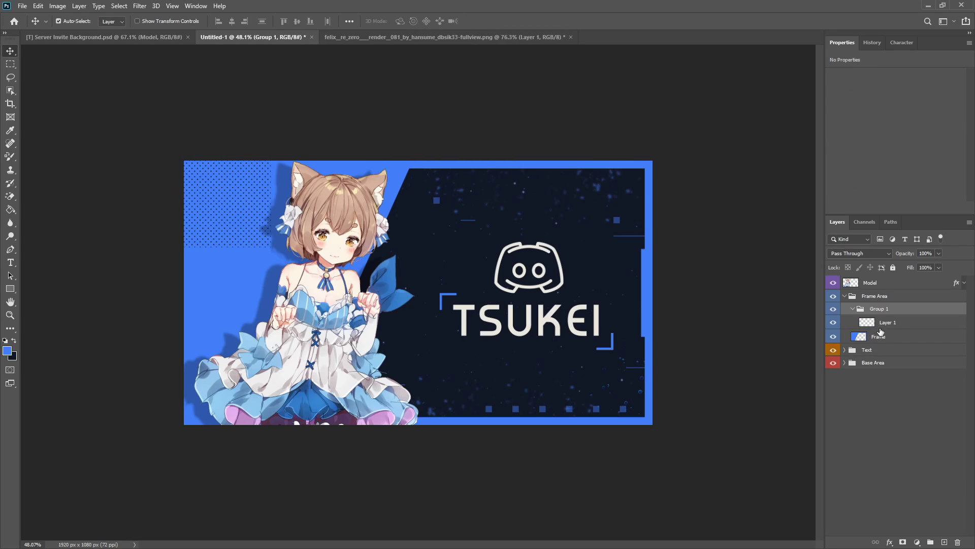
mouse_move(223, 203)
mouse_down()
mouse_move(203, 214)
mouse_move(305, 215)
mouse_move(290, 219)
mouse_move(376, 235)
mouse_move(388, 235)
mouse_move(353, 235)
mouse_move(514, 221)
mouse_move(484, 220)
mouse_move(495, 204)
mouse_move(473, 219)
mouse_move(630, 204)
mouse_move(470, 203)
mouse_move(701, 212)
mouse_move(611, 212)
mouse_up()
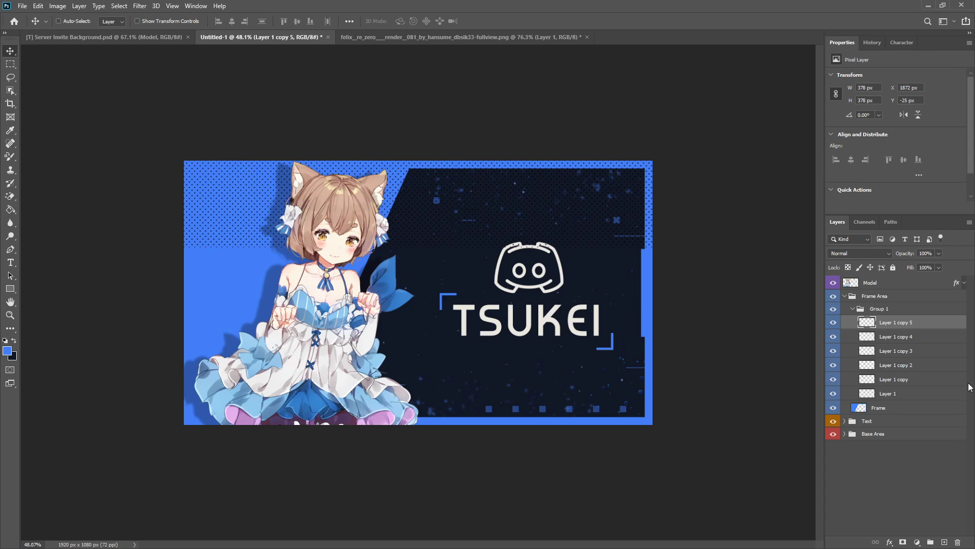
shift+click(887, 393)
key(ctrl)
mouse_move(388, 373)
mouse_down()
mouse_move(384, 279)
mouse_move(383, 401)
mouse_move(390, 356)
mouse_up()
key(ctrl+0)
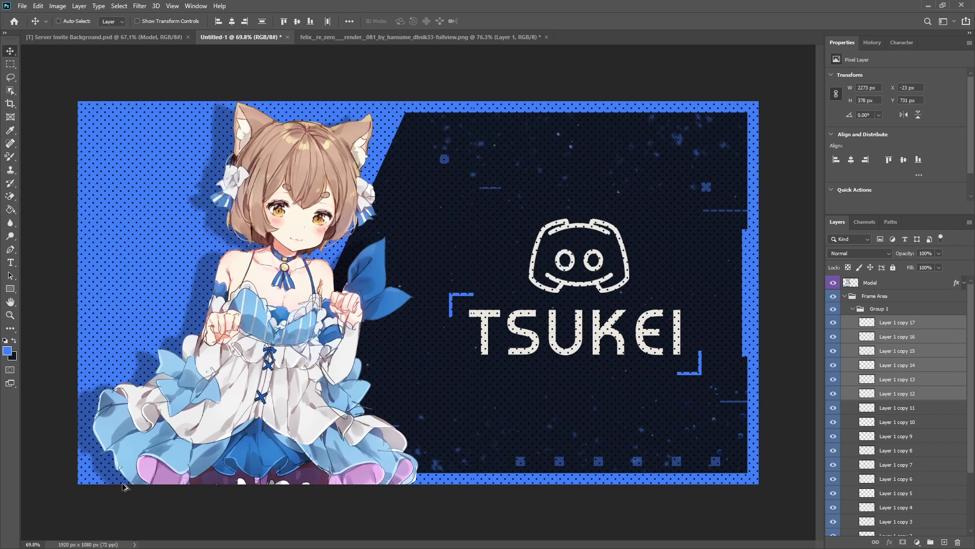
key(ctrl+minus)
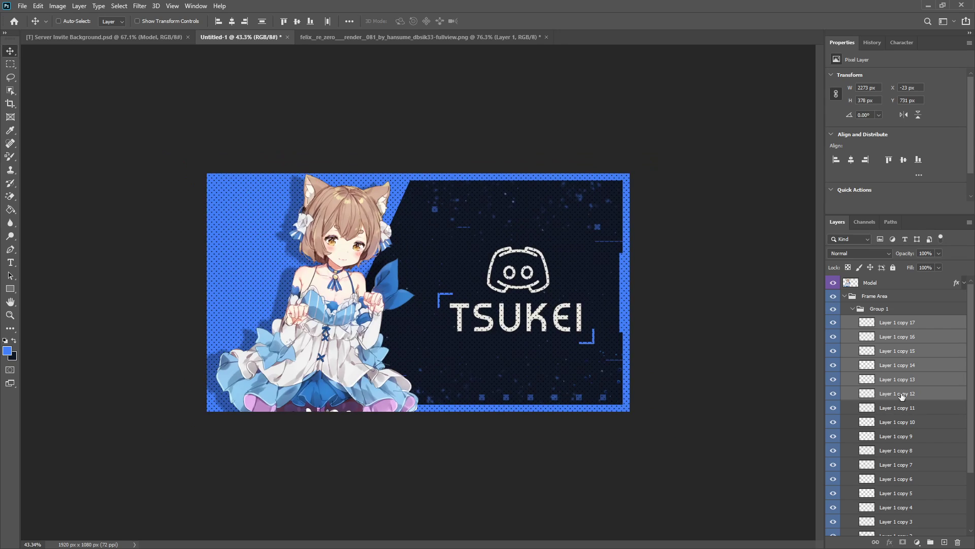
- Merge Group 1, then undo the merge to restore the separate dot tiles
click(899, 311)
right_click(877, 310)
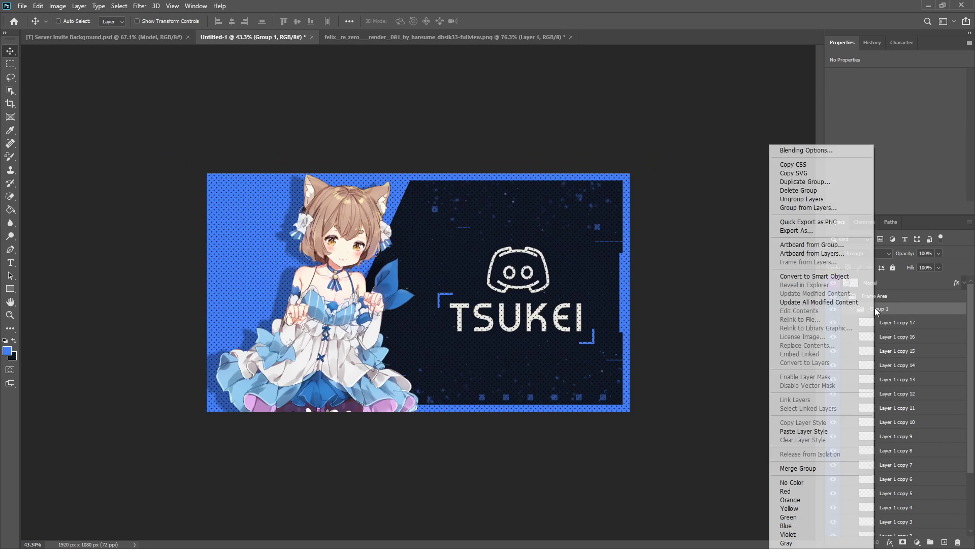
click(790, 468)
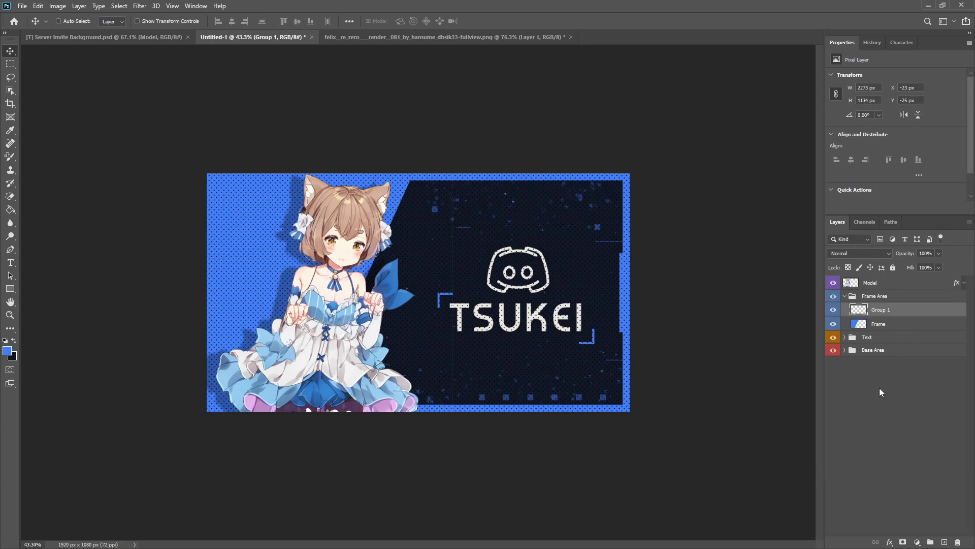
scroll(437, 300, up, 5)
scroll(458, 330, down, 4)
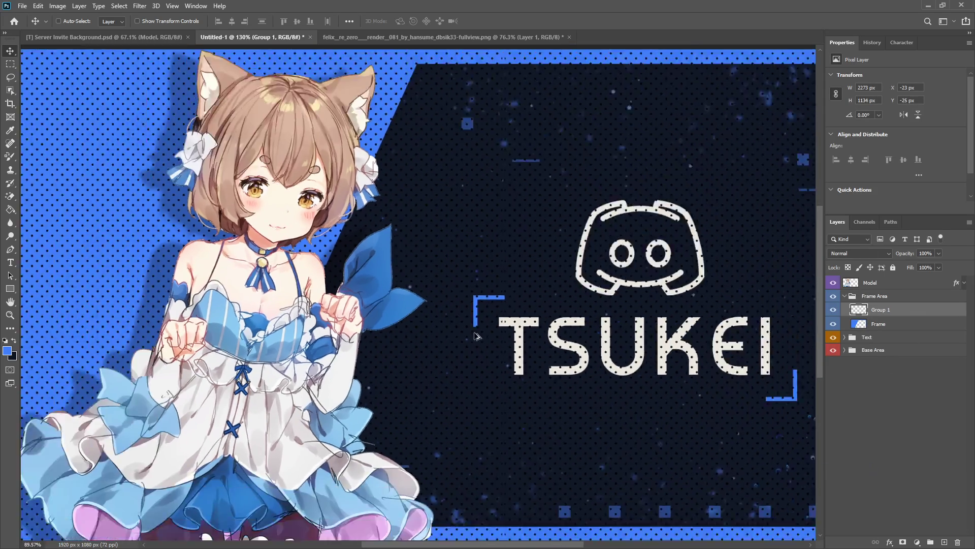
scroll(460, 340, up, 3)
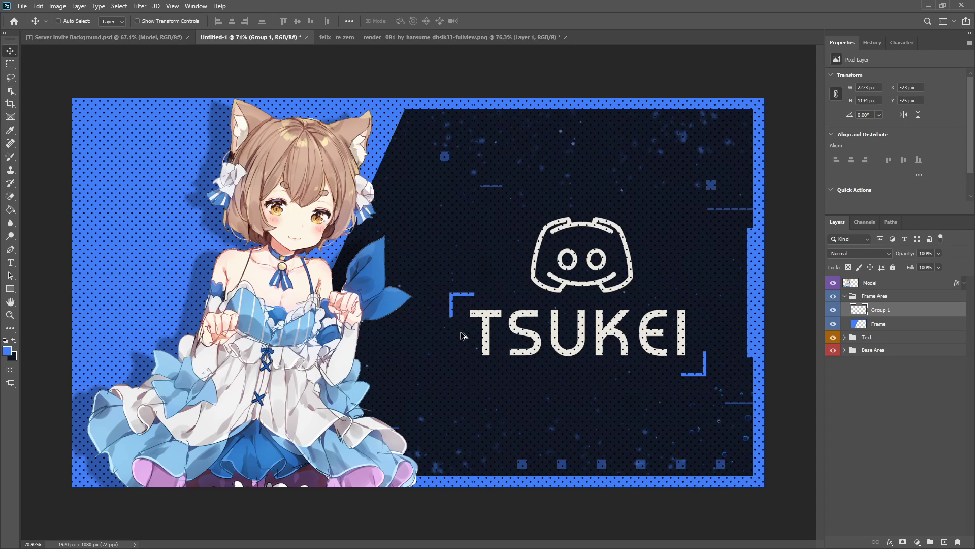
scroll(468, 235, up, 4)
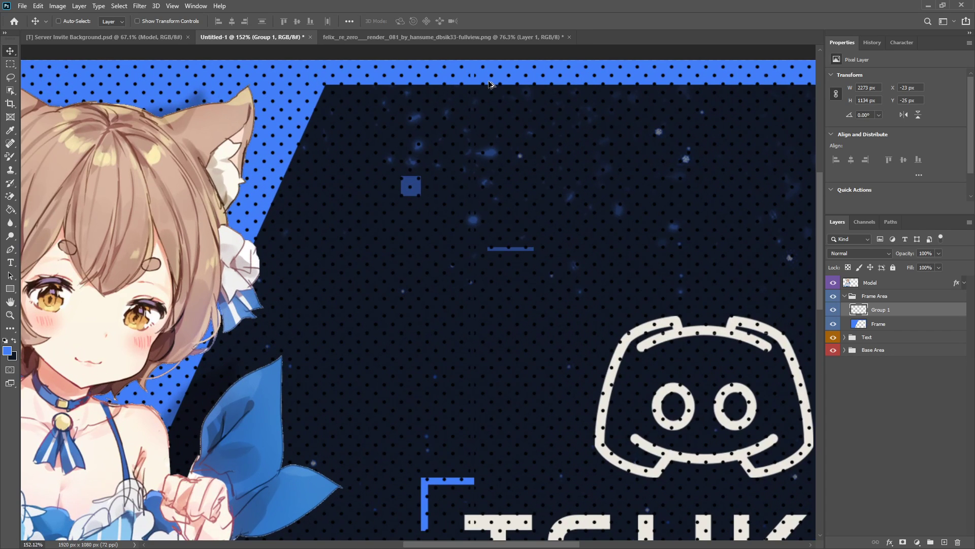
key(ctrl+z)
- Delete the surplus dot tiles and arrange the remaining ones in a row across the top
drag(486, 91, 486, 93)
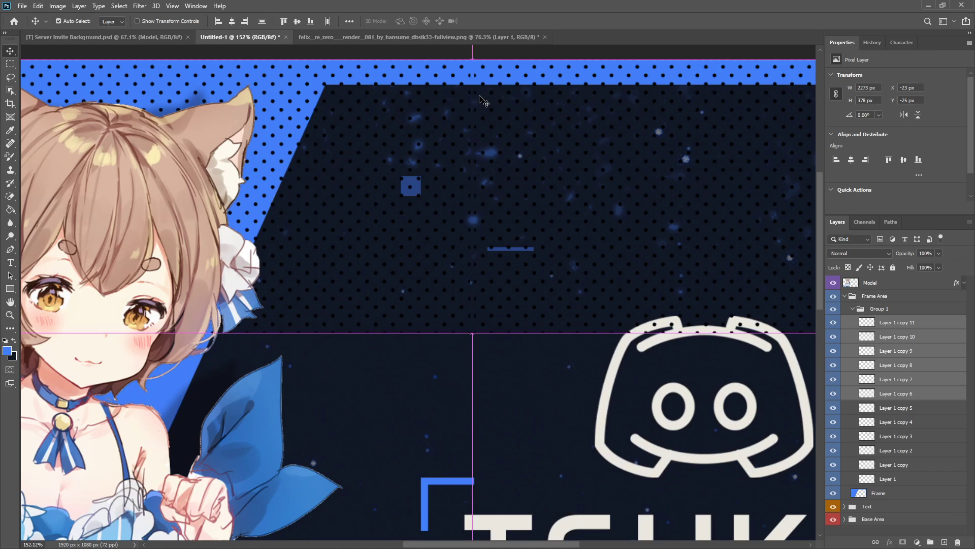
key(Delete)
key(Delete)
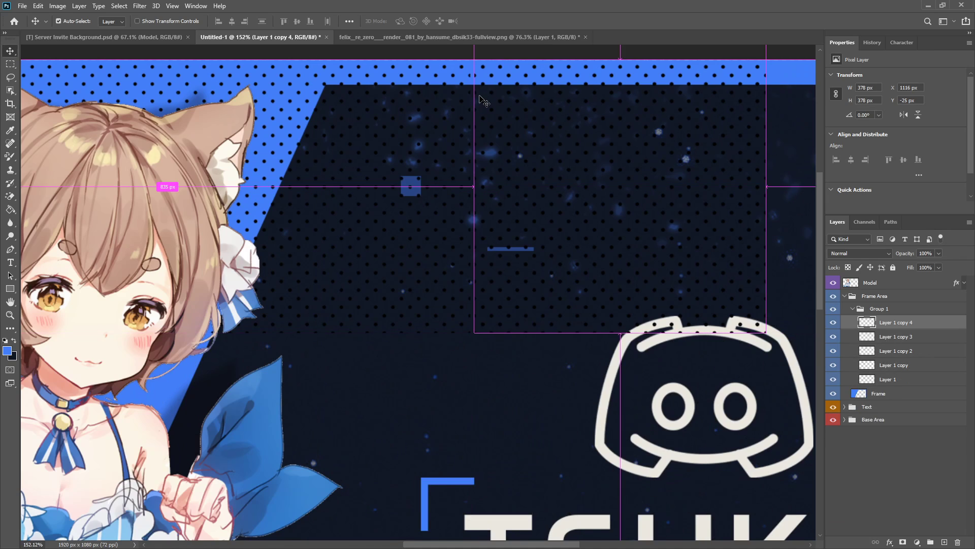
key(Delete)
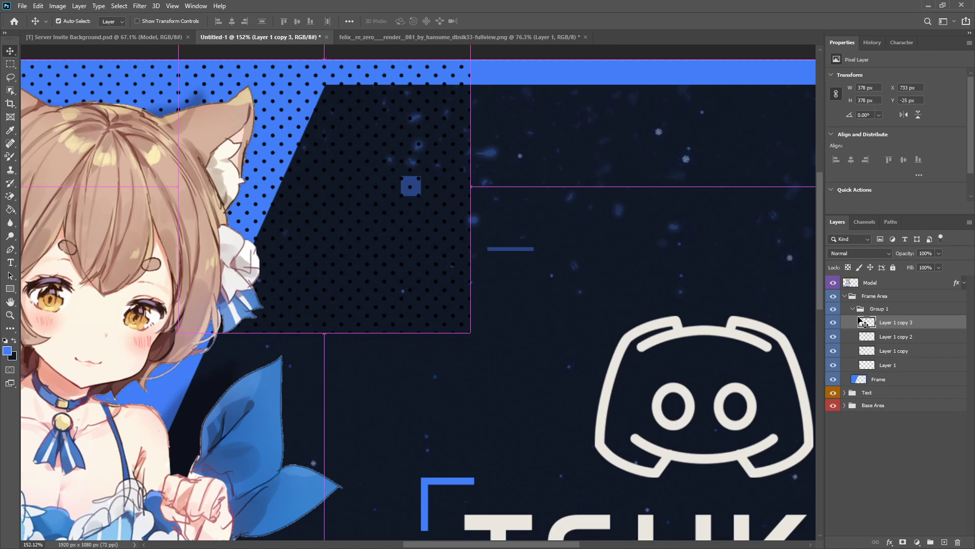
drag(277, 218, 571, 259)
key(ctrl+0)
drag(491, 169, 743, 163)
- Scale all six top-row tiles together to 93.9% (2130 × 355 px)
key(ctrl)
shift+click(866, 394)
key(ctrl+t)
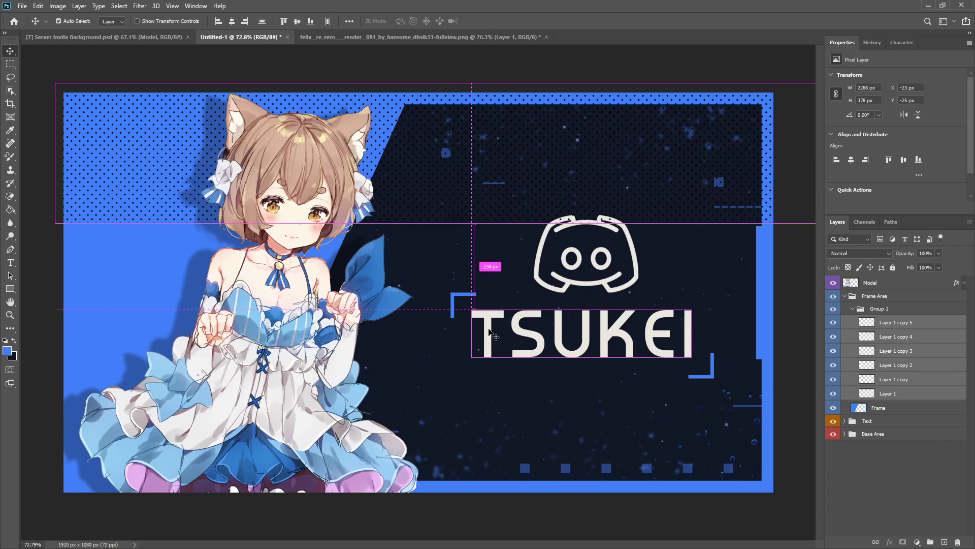
key(ctrl+minus)
drag(719, 246, 685, 233)
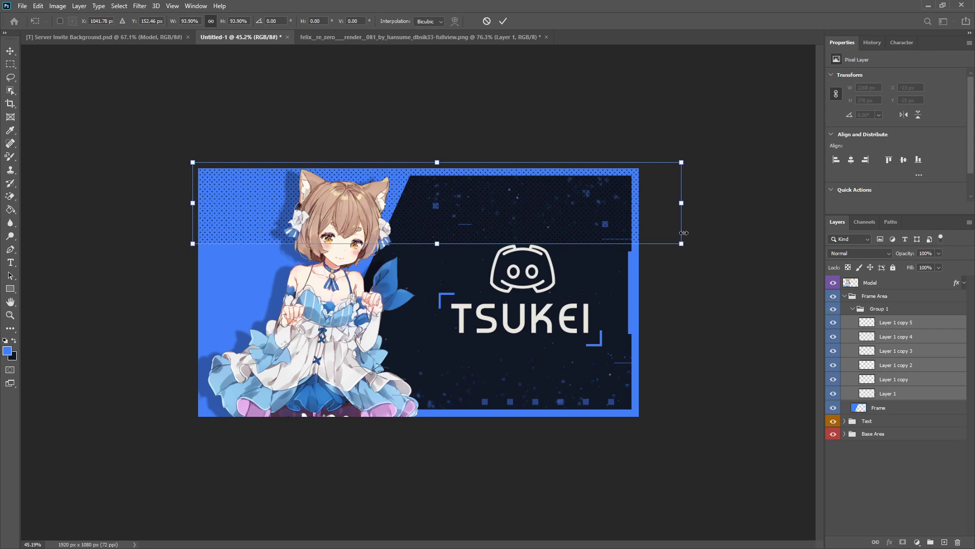
click(503, 21)
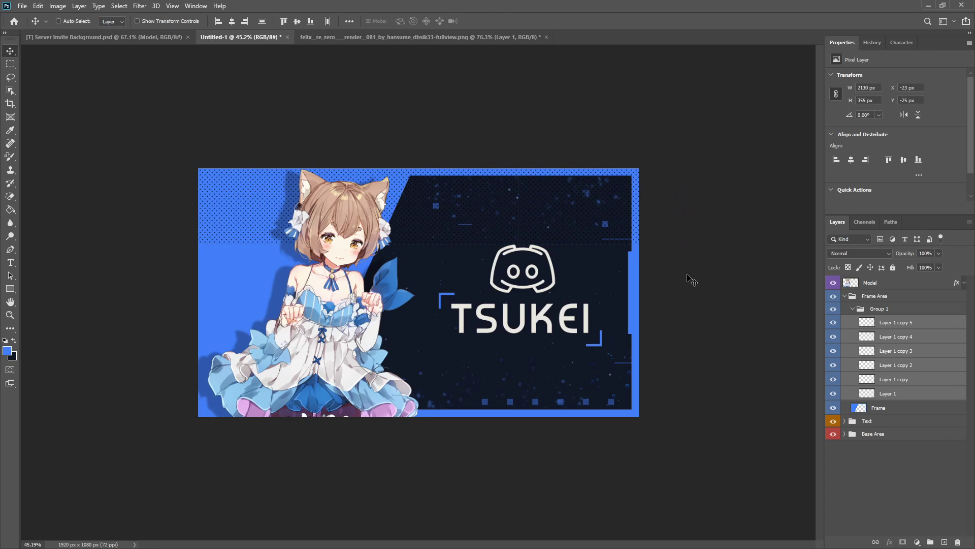
- Alt-drag a copy of the tile row 331 px downward
scroll(569, 191, up, 8)
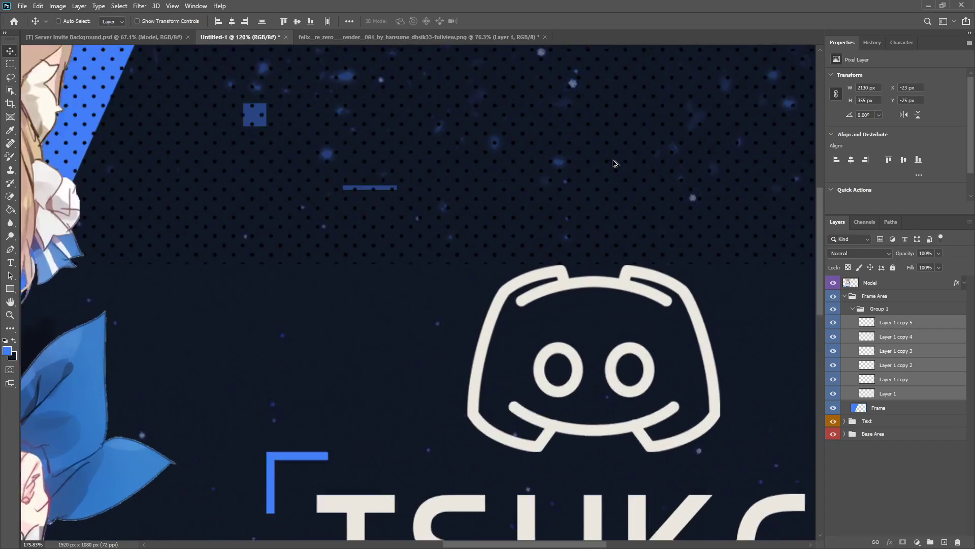
scroll(567, 190, down, 5)
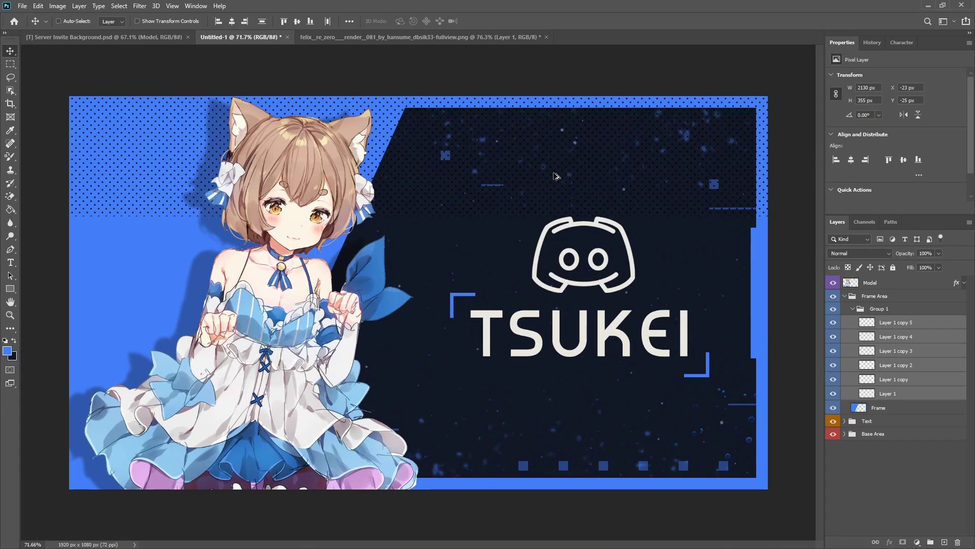
scroll(581, 131, up, 2)
scroll(580, 131, down, 4)
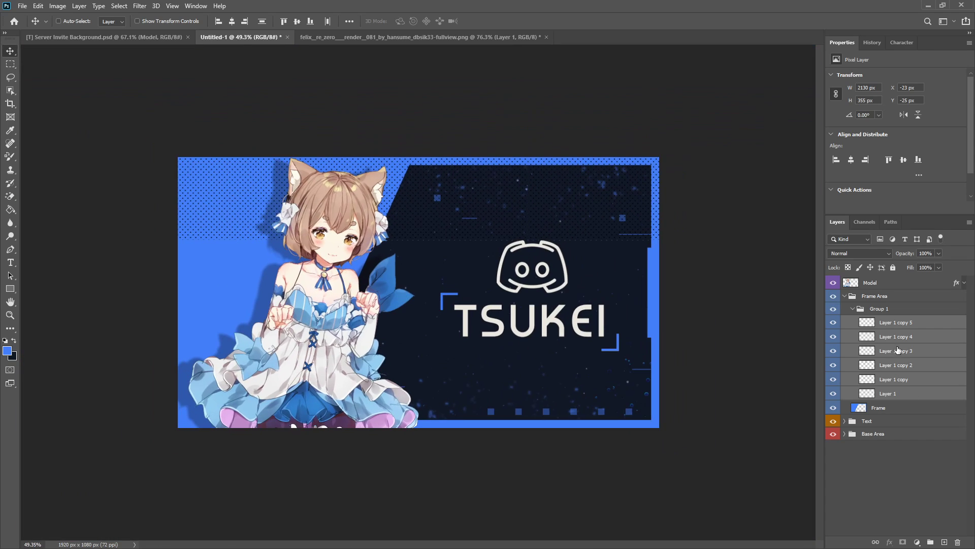
drag(339, 183, 338, 268)
- Copy the tile rows another 355 px down, giving four rows of 24 tiles
scroll(183, 219, up, 6)
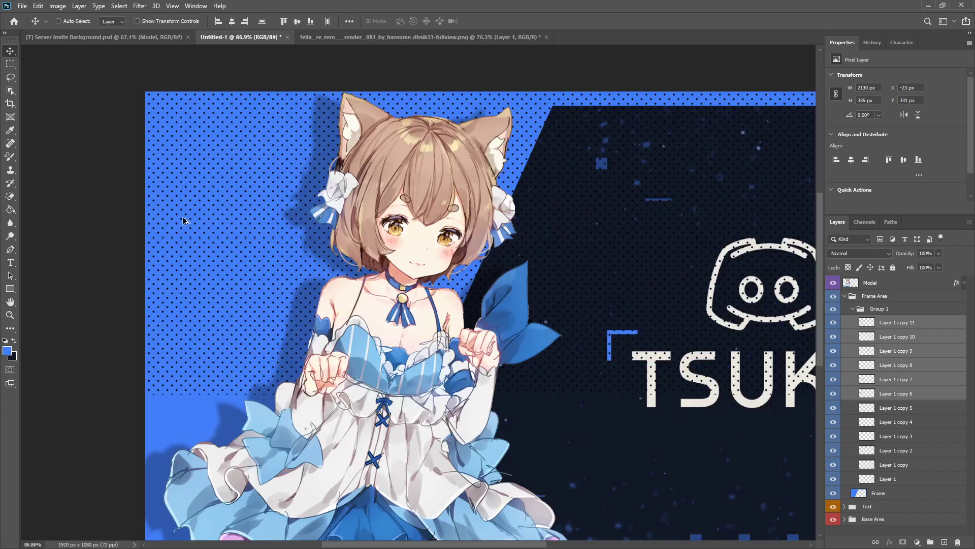
scroll(183, 220, up, 15)
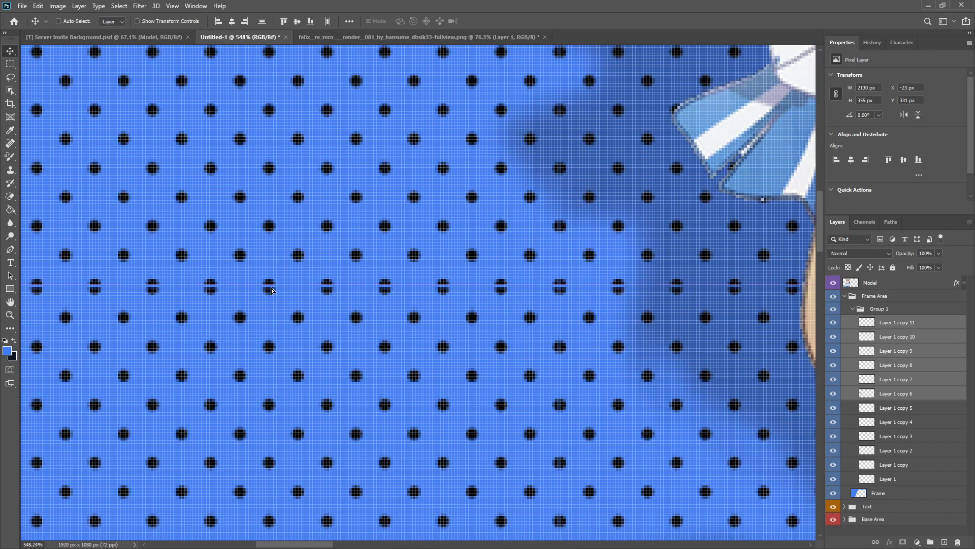
scroll(366, 355, down, 15)
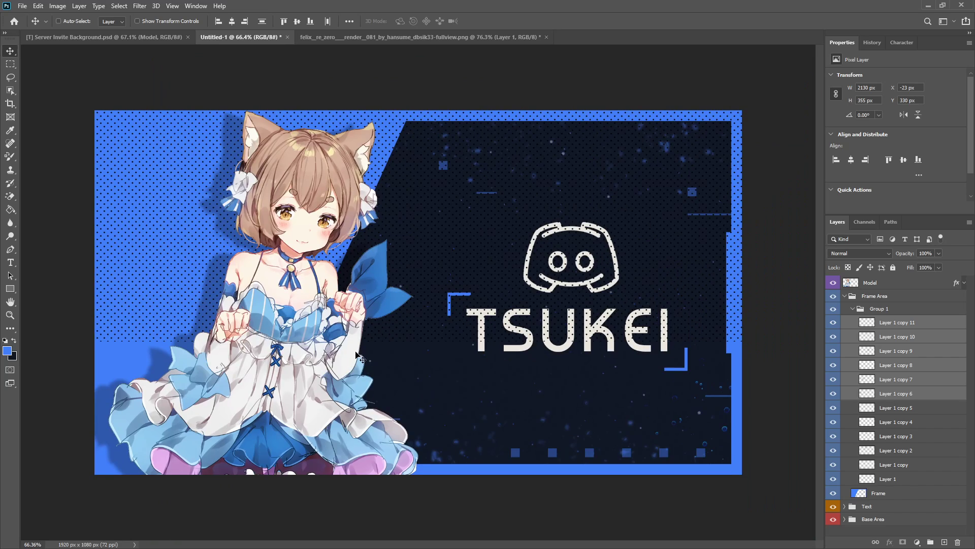
drag(360, 359, 319, 458)
scroll(319, 458, down, 2)
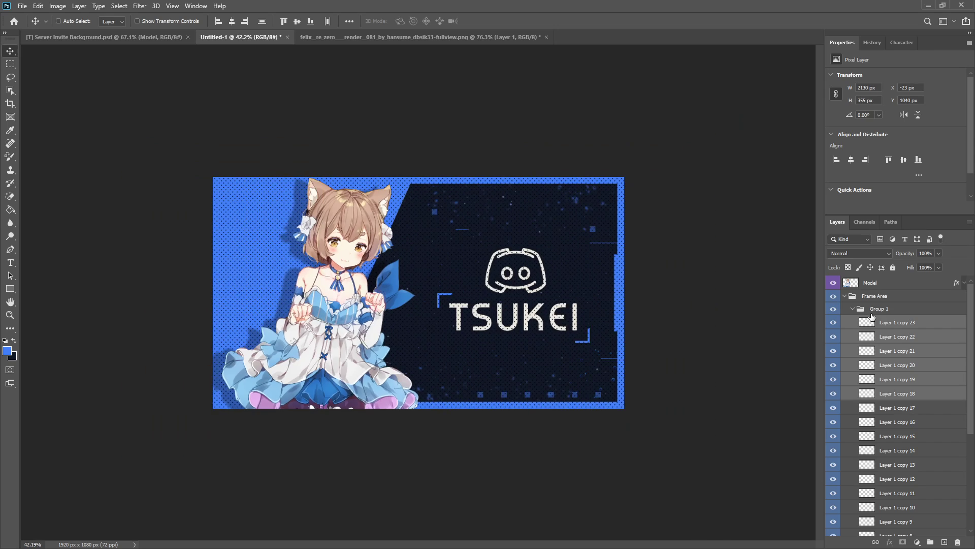
click(874, 309)
right_click(874, 309)
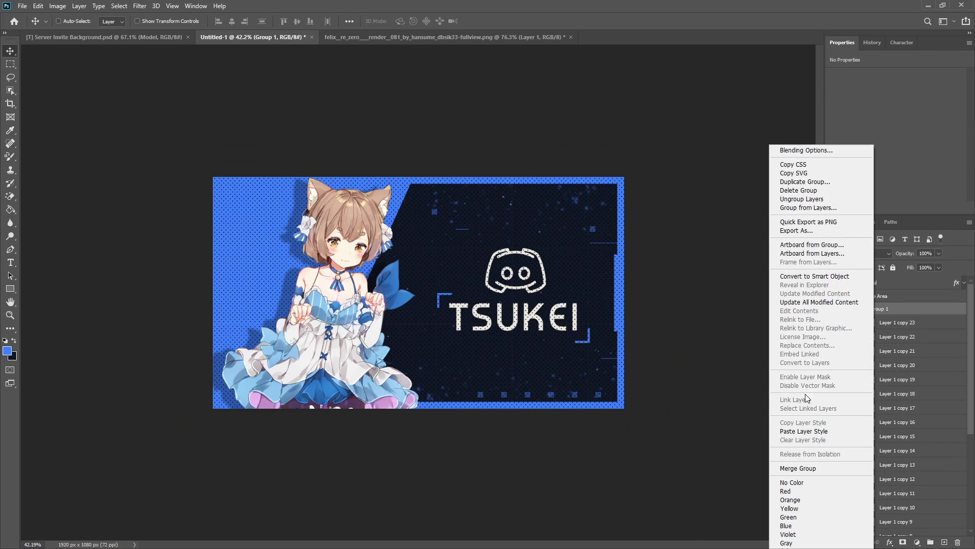
- Merge the dot tiles into one layer and clip it to the blue Frame layer
click(802, 468)
right_click(890, 314)
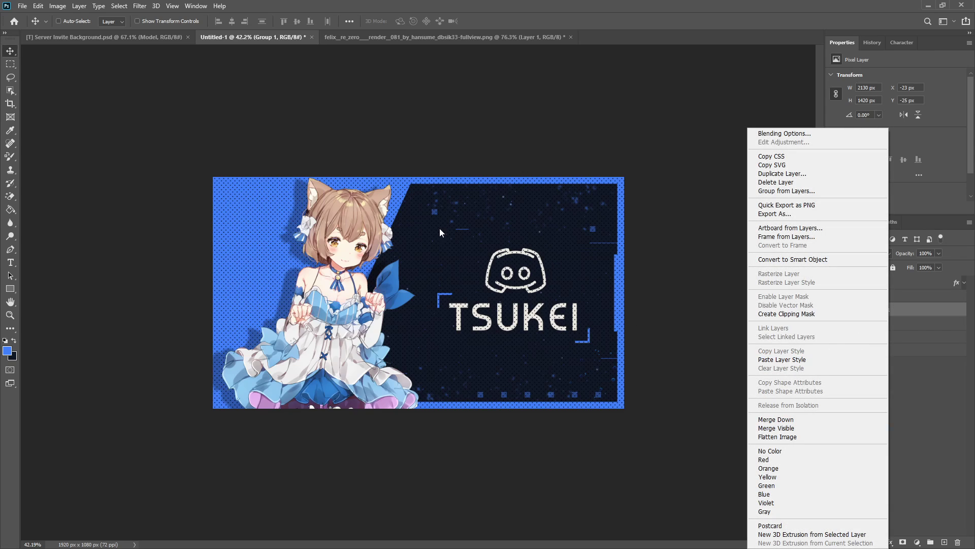
click(817, 318)
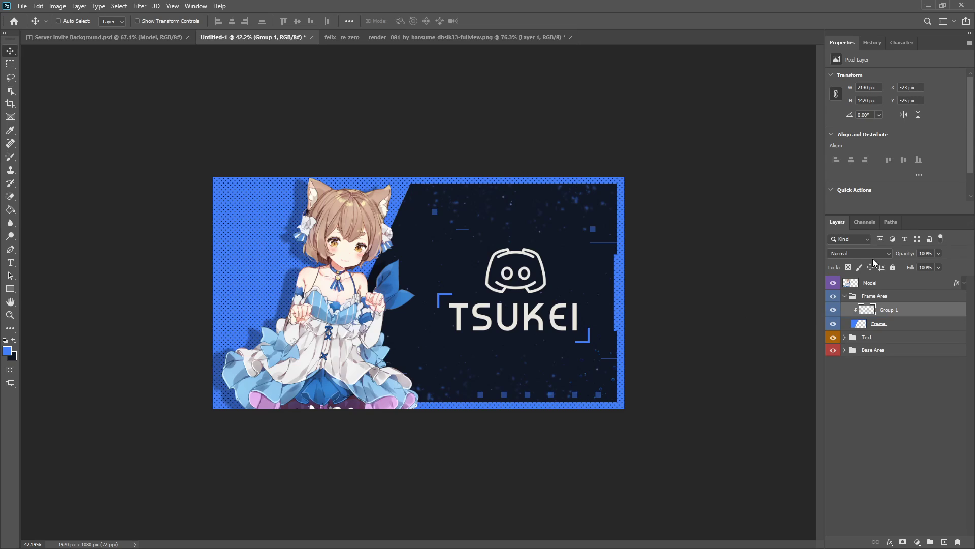
- Set the clipped dots to Overlay blend mode at 28% opacity
click(881, 254)
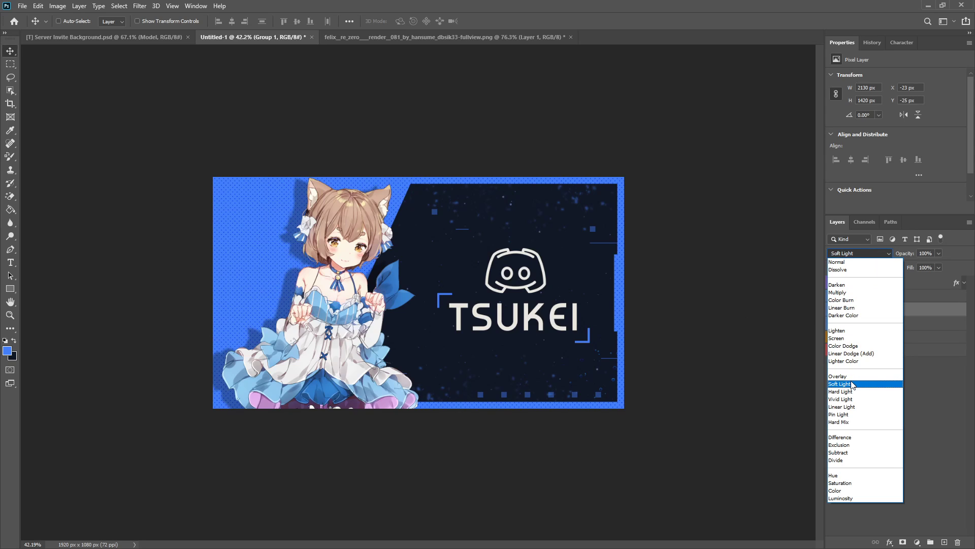
click(853, 378)
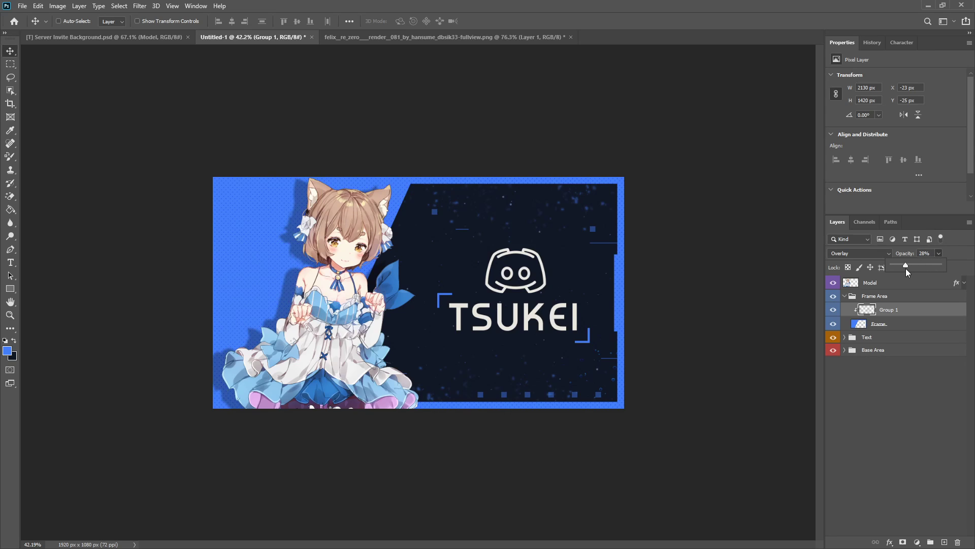
click(894, 406)
scroll(376, 351, up, 2)
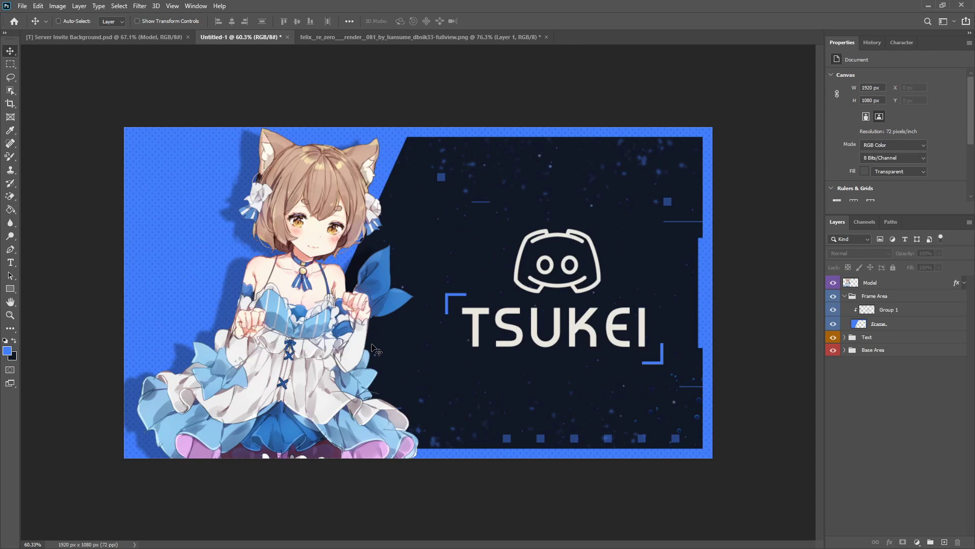
scroll(373, 343, down, 3)
scroll(376, 340, up, 1)
scroll(378, 338, down, 2)
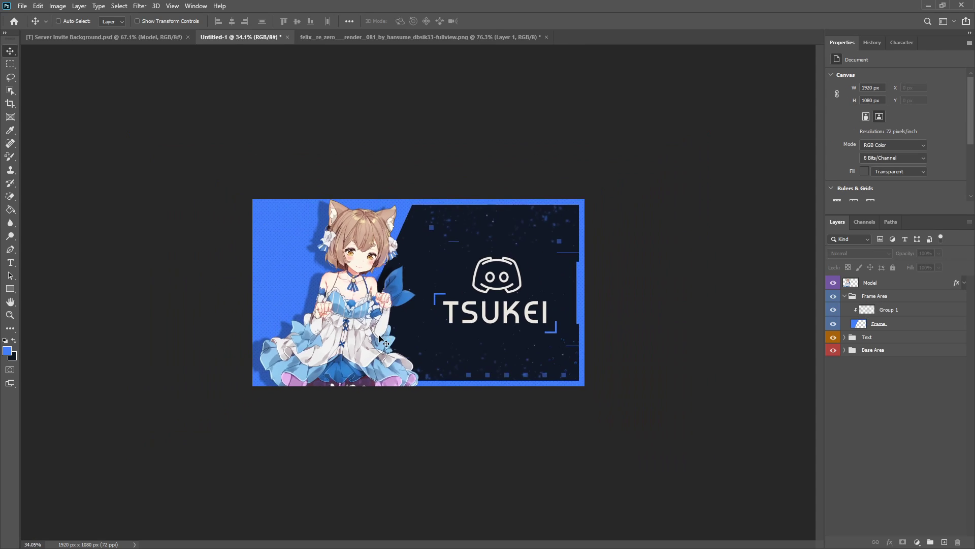
scroll(380, 338, up, 3)
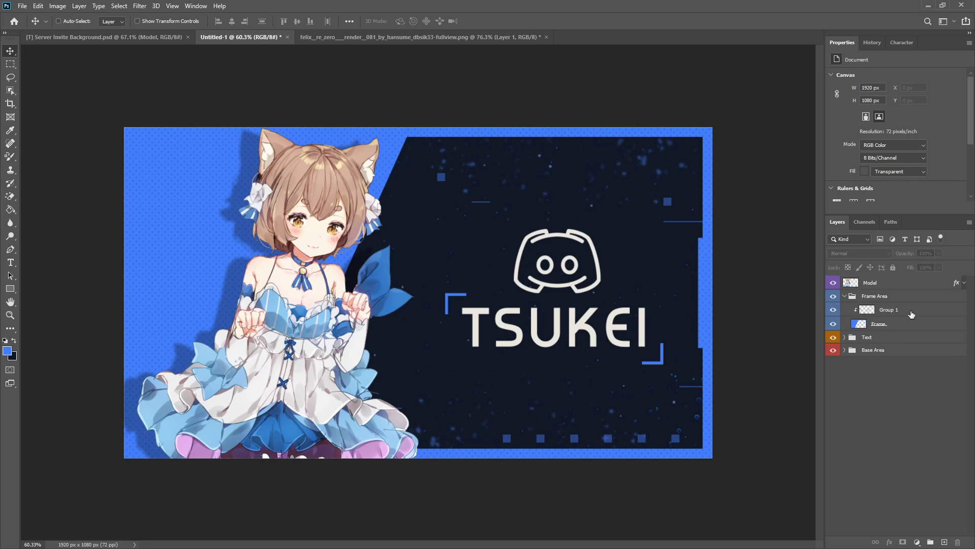
- Add a new empty layer above the merged dots layer
click(907, 311)
click(946, 542)
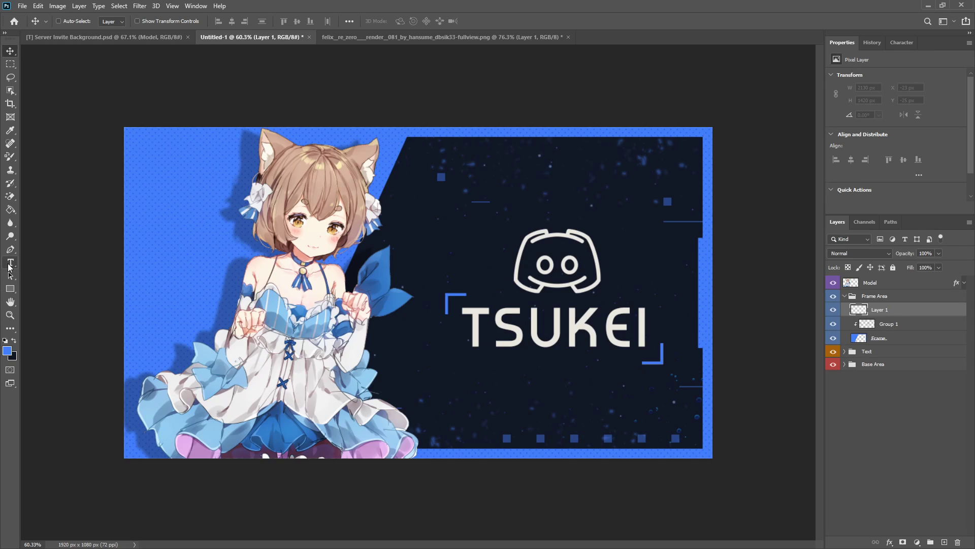
click(10, 249)
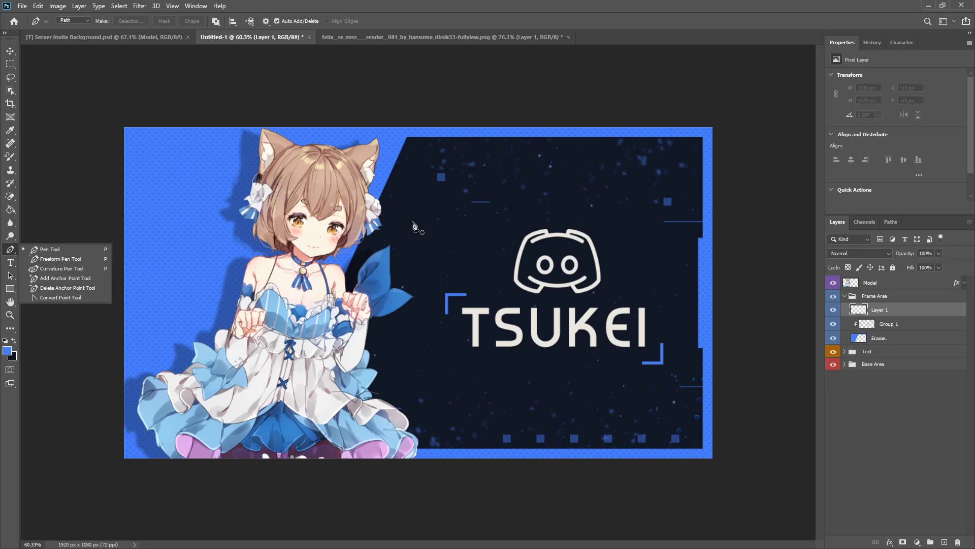
scroll(424, 232, up, 5)
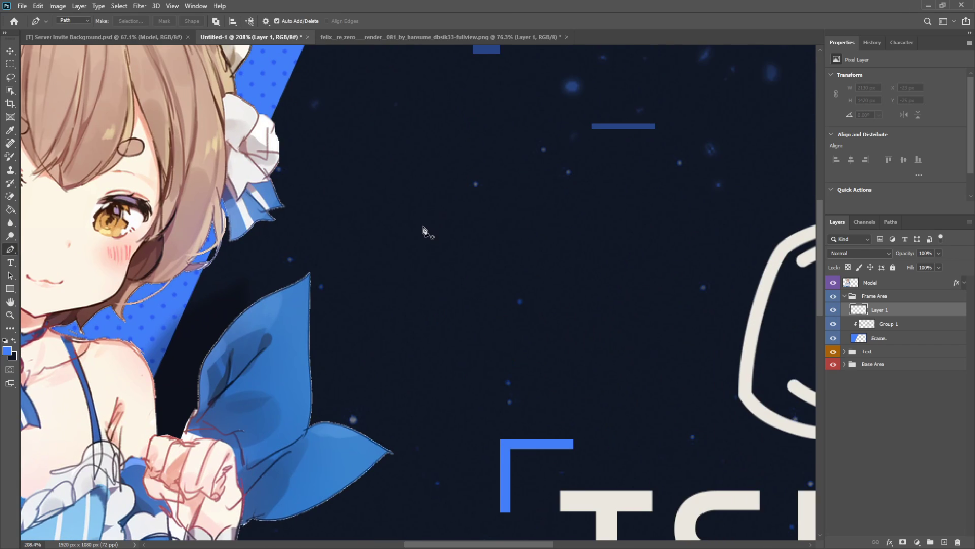
scroll(424, 233, down, 5)
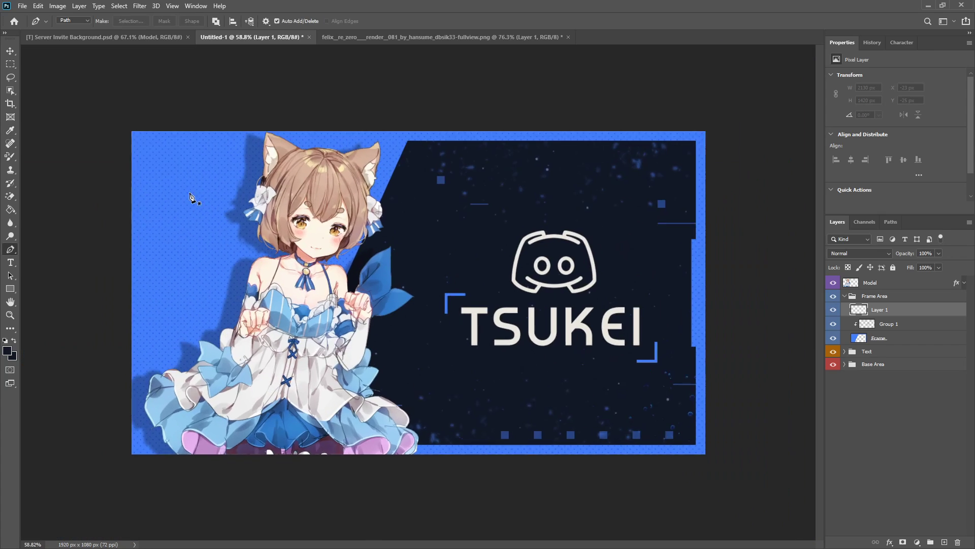
scroll(190, 197, down, 1)
scroll(193, 152, up, 2)
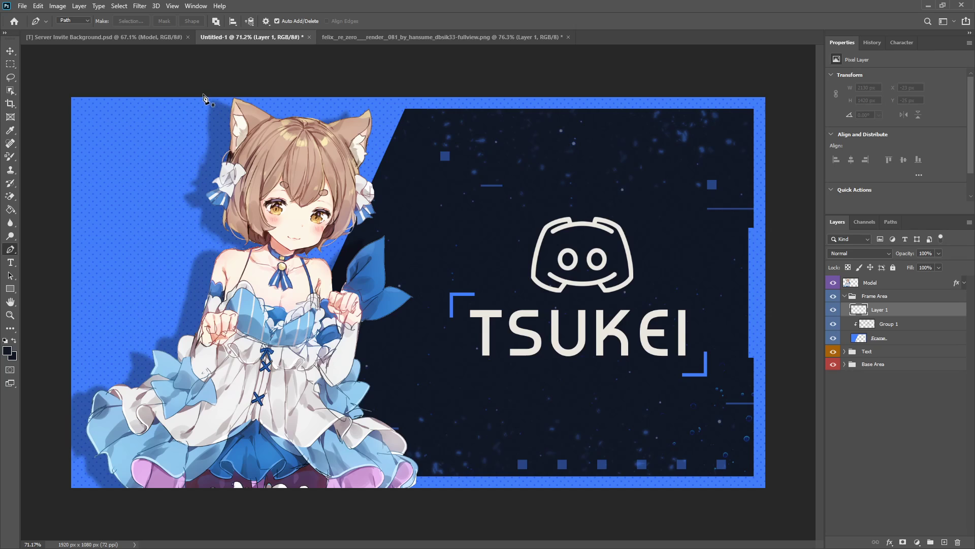
- Trace a closed, beveled pen path around the top-left corner and choose Make Selection
click(197, 91)
click(197, 161)
click(153, 232)
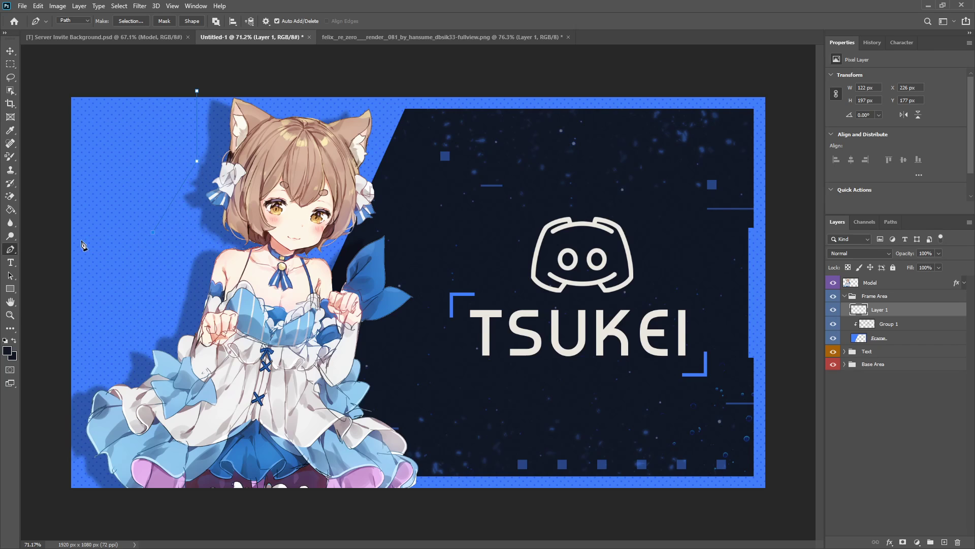
click(58, 233)
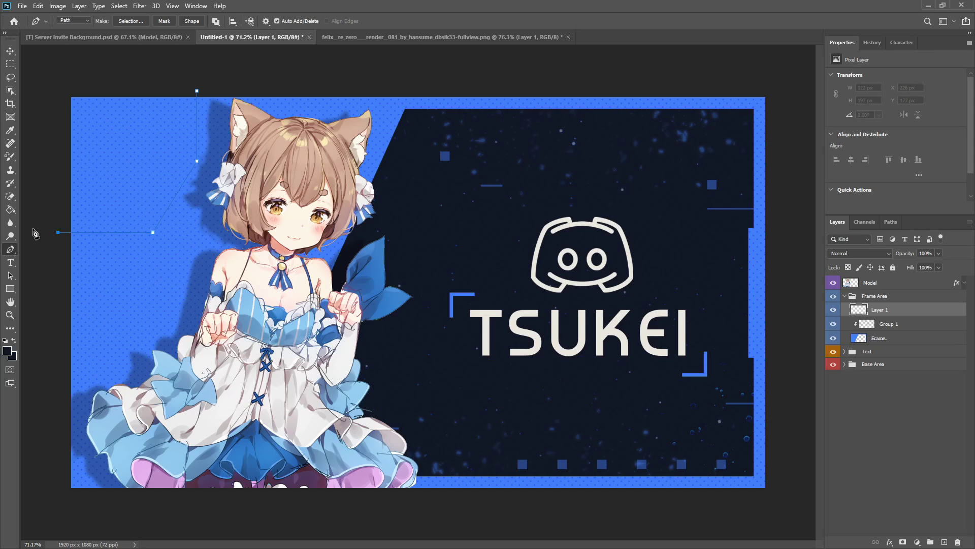
click(33, 232)
click(34, 83)
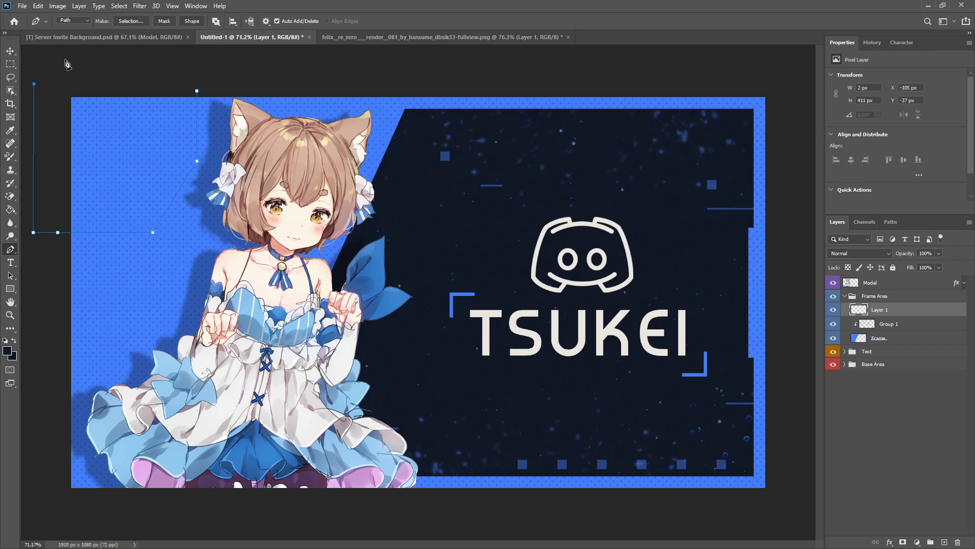
click(65, 60)
click(174, 61)
click(198, 92)
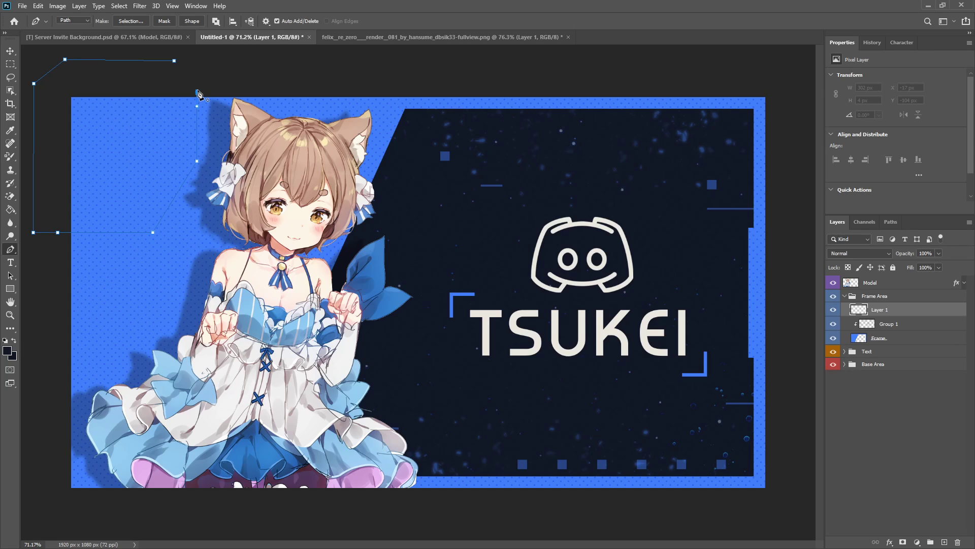
right_click(155, 101)
click(175, 148)
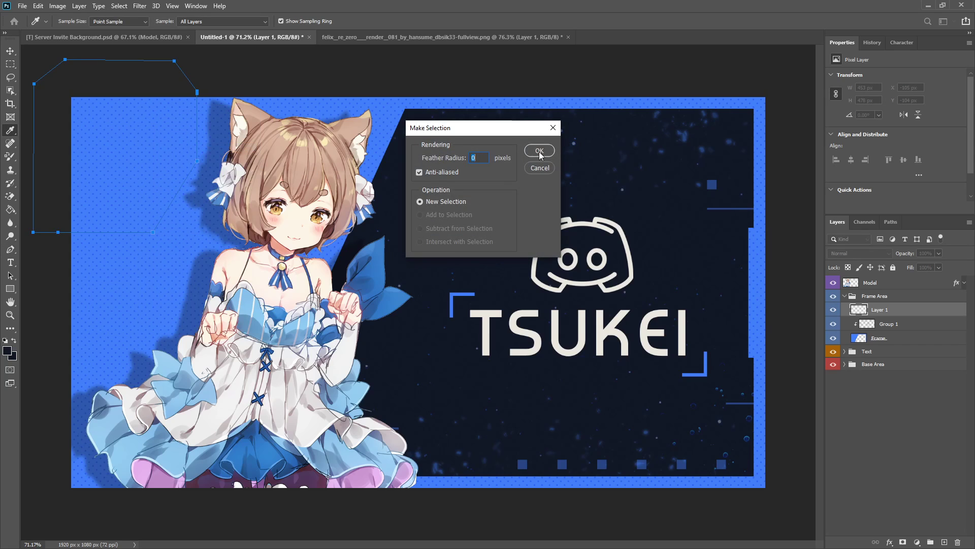
- Fill the corner selection with dark navy #111725 sampled from the banner
click(540, 151)
key(shift+F5)
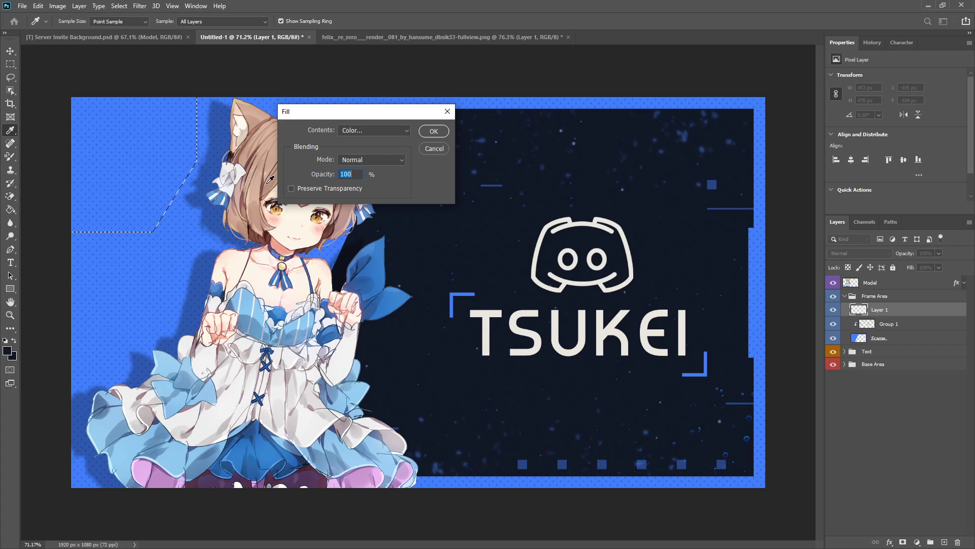
click(367, 130)
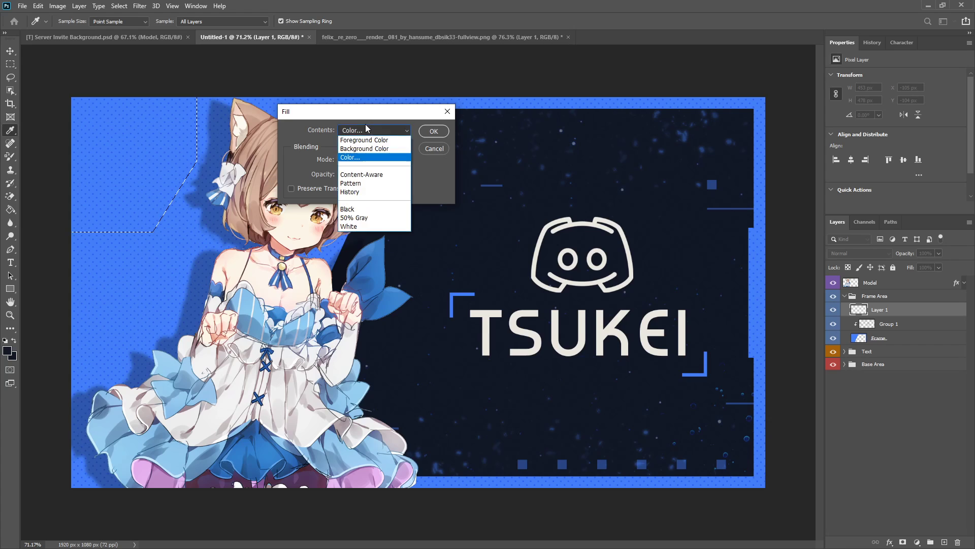
click(366, 158)
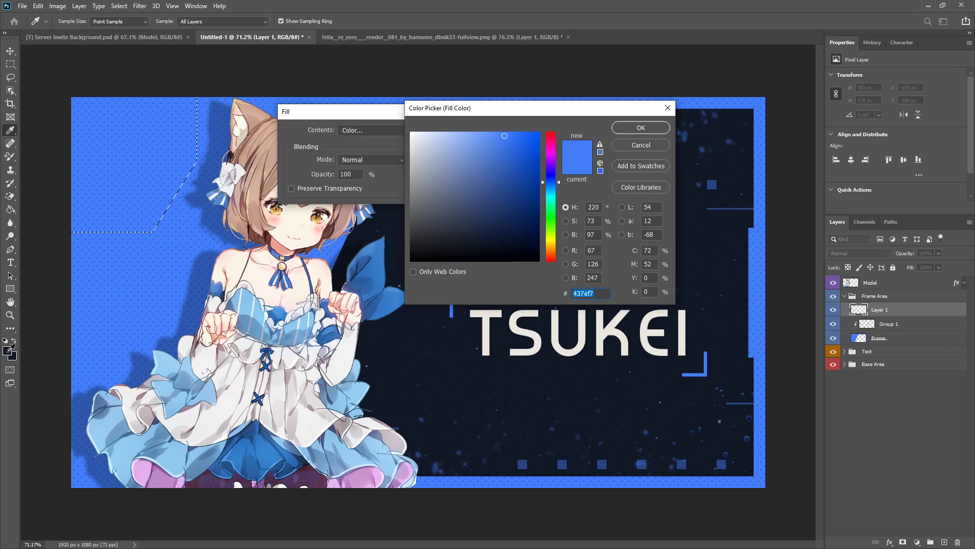
click(444, 333)
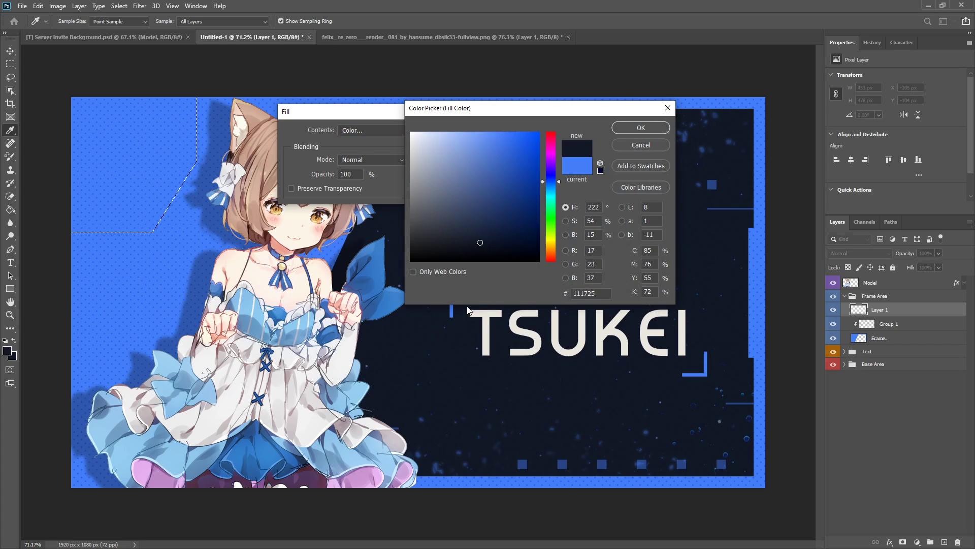
click(641, 128)
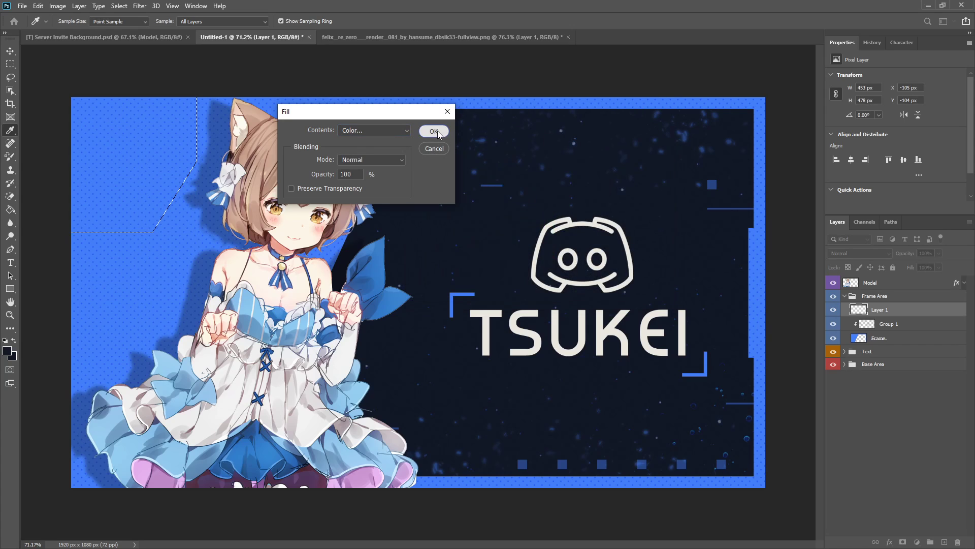
click(435, 131)
- Deselect the corner panel and zoom out to the whole banner
click(10, 64)
right_click(146, 129)
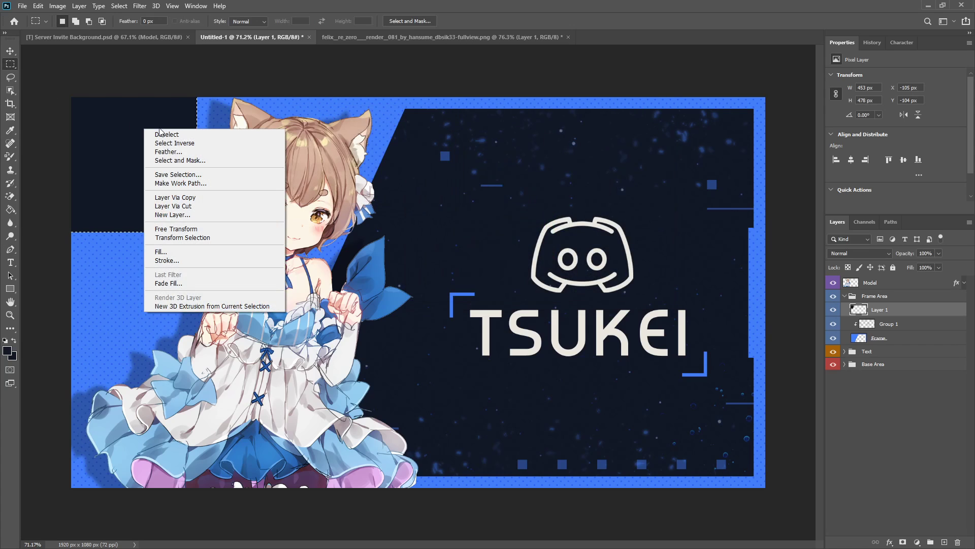
click(162, 134)
key(ctrl+minus)
key(ctrl+minus)
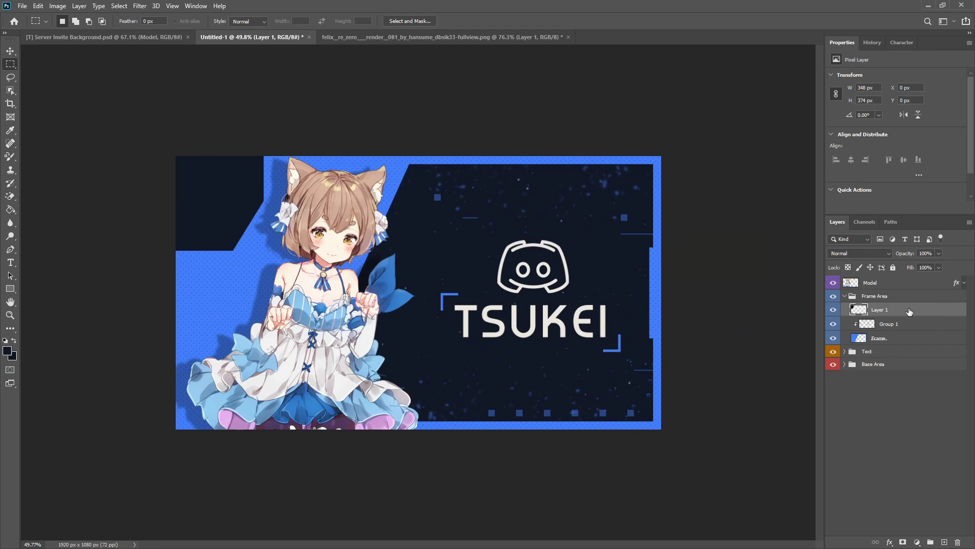
right_click(909, 311)
- Give Layer 1 an Inner Shadow with its own angle, 30% choke and 35 px size, then group it
click(819, 132)
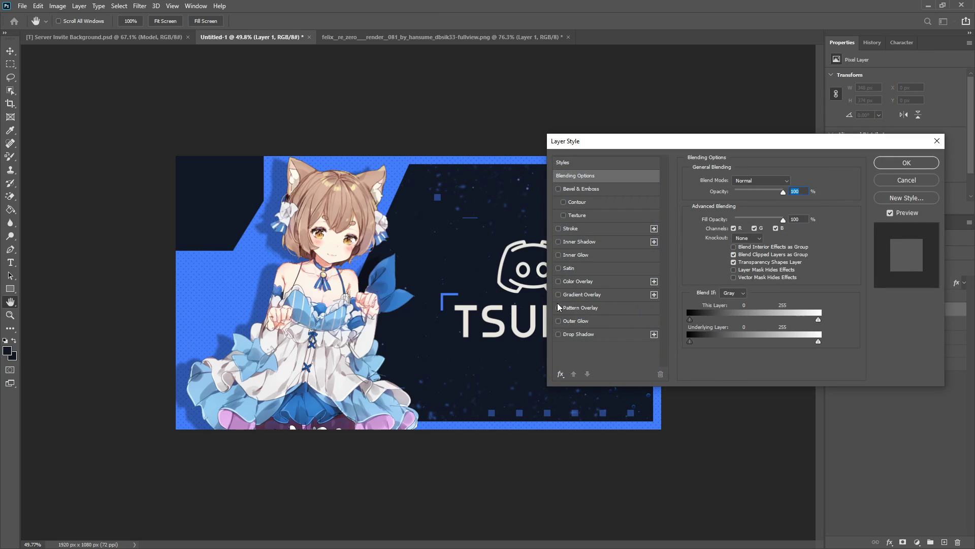
click(572, 241)
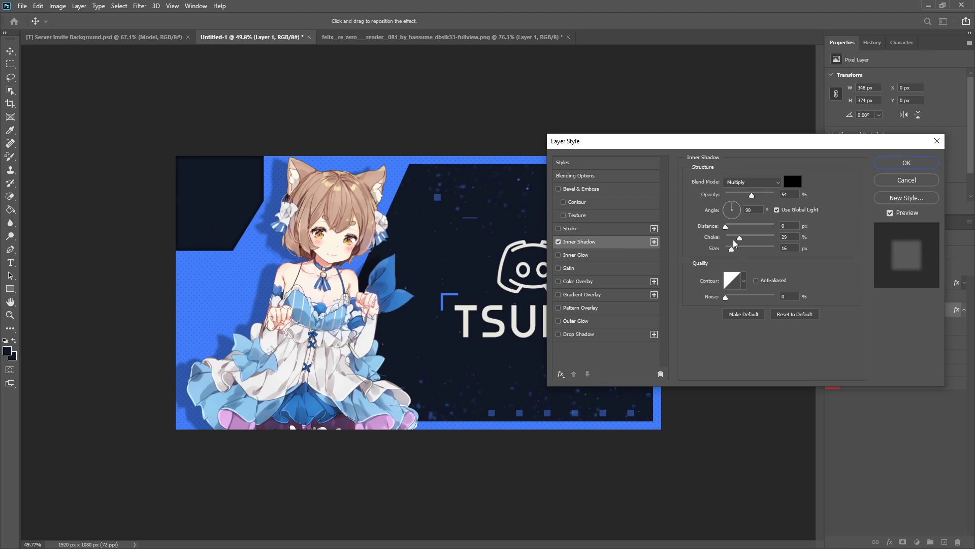
click(787, 214)
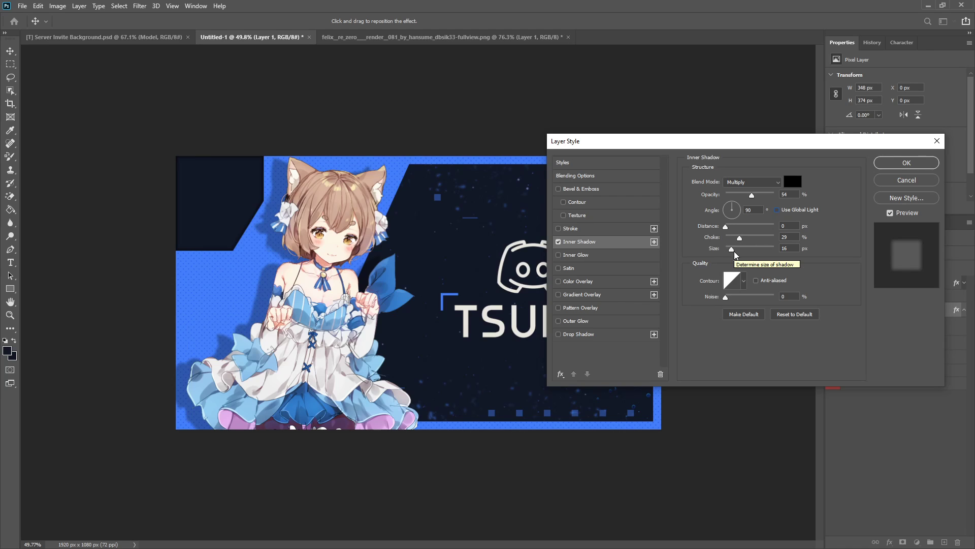
drag(734, 252, 740, 255)
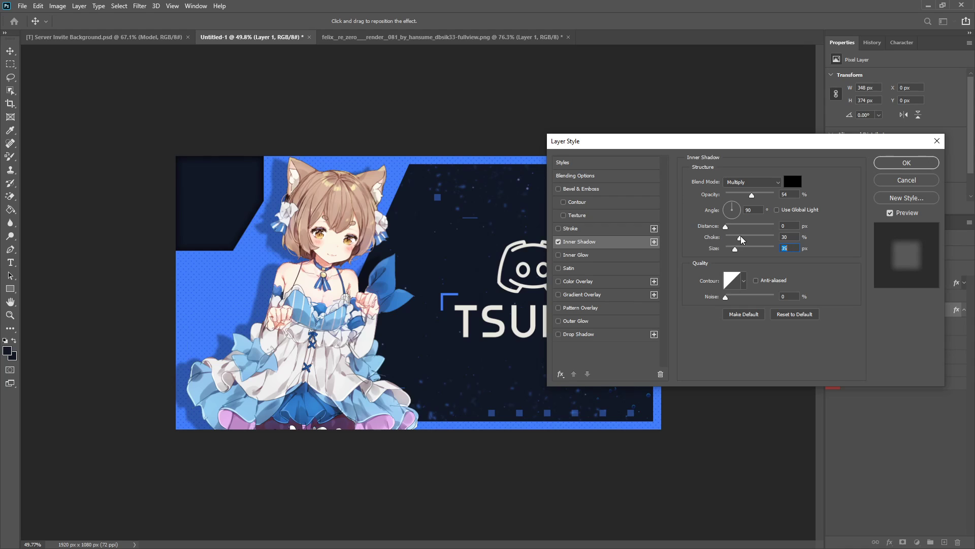
click(741, 239)
click(881, 163)
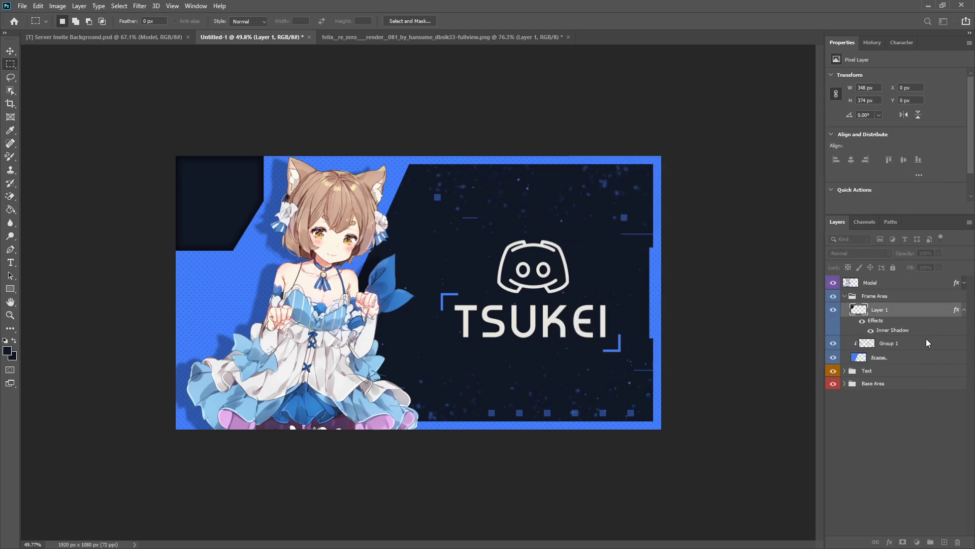
click(964, 310)
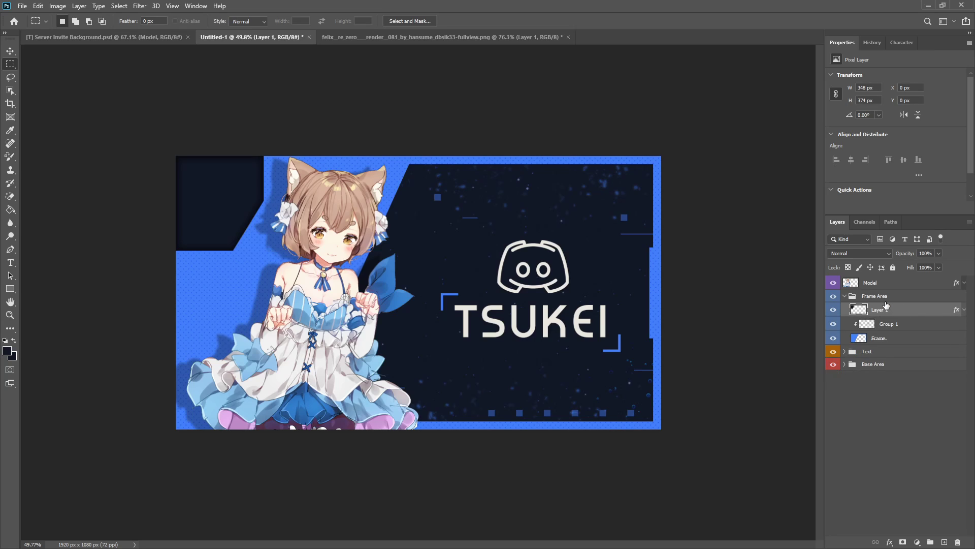
key(ctrl+g)
- Name the group 'Top Left Section' and copy the Starfield and Spots layers into it
double_click(880, 308)
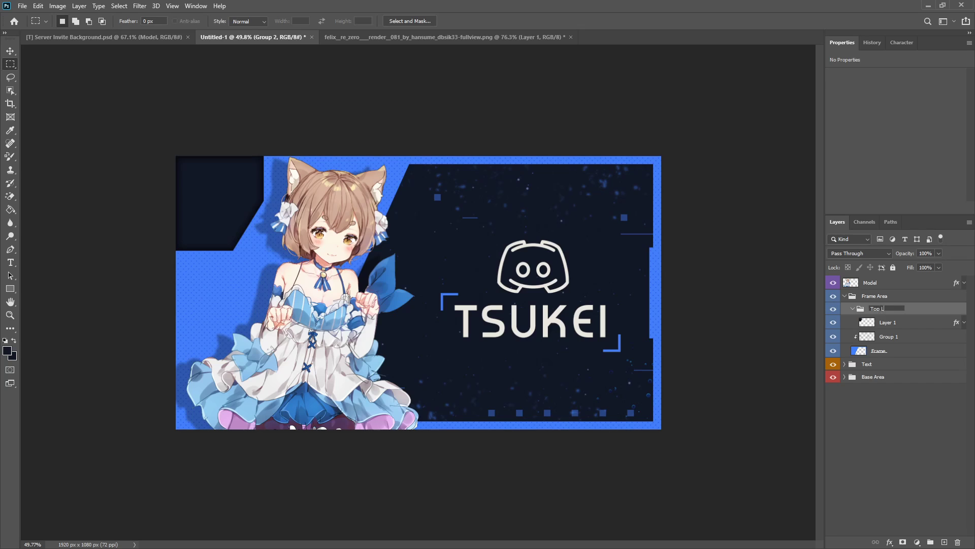
text(Top Left Section)
key(Return)
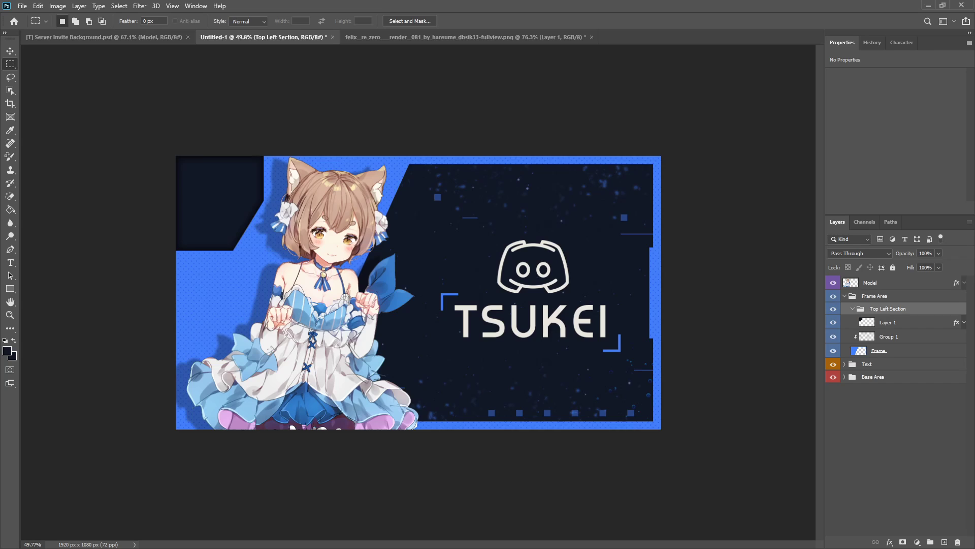
click(845, 377)
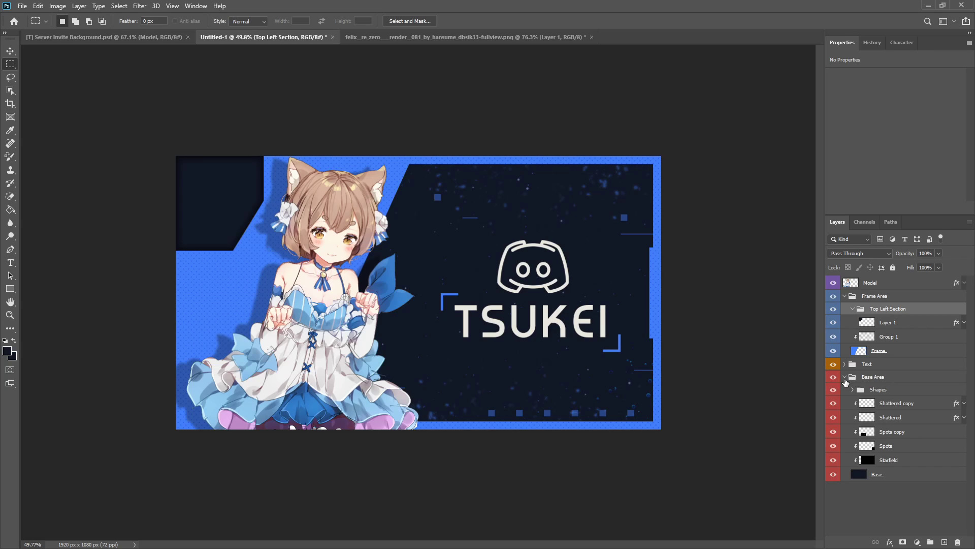
click(894, 461)
shift+click(898, 438)
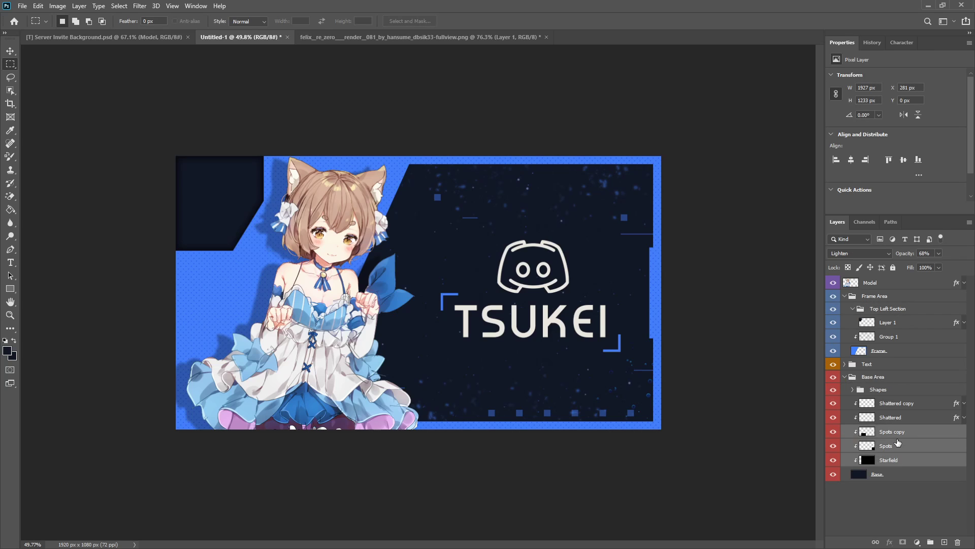
key(ctrl+j)
drag(896, 445, 906, 318)
- Clip the Shattered layers to the layer below and collapse the Base Area group
click(883, 460)
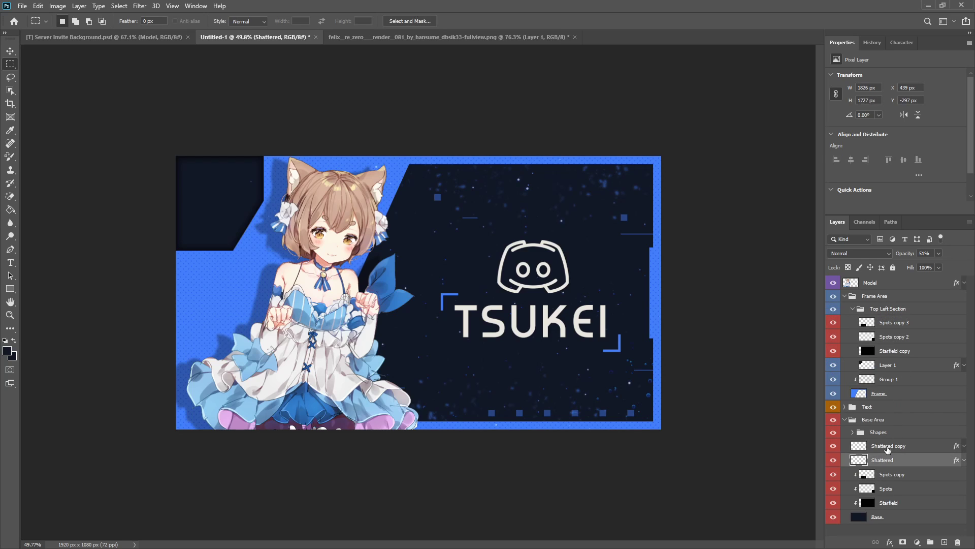
right_click(886, 447)
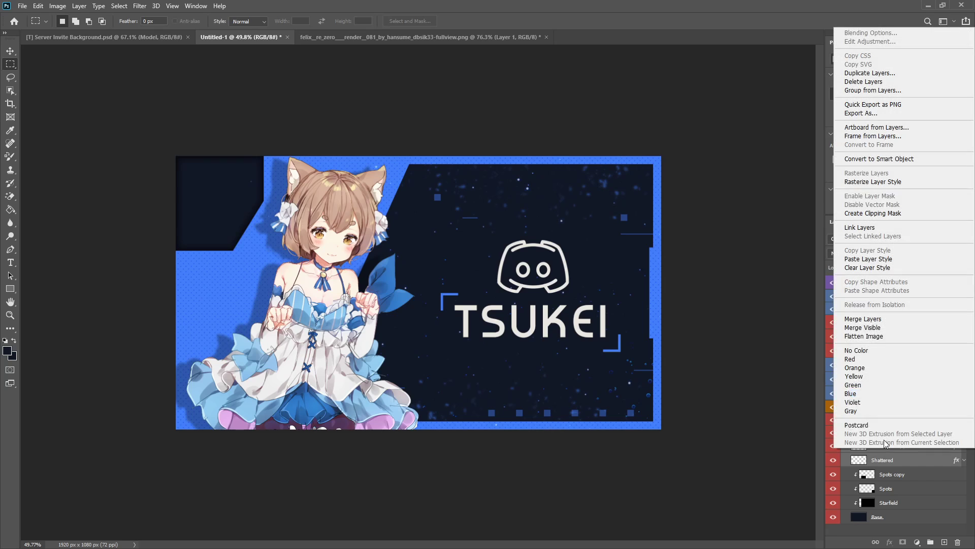
click(874, 214)
click(845, 420)
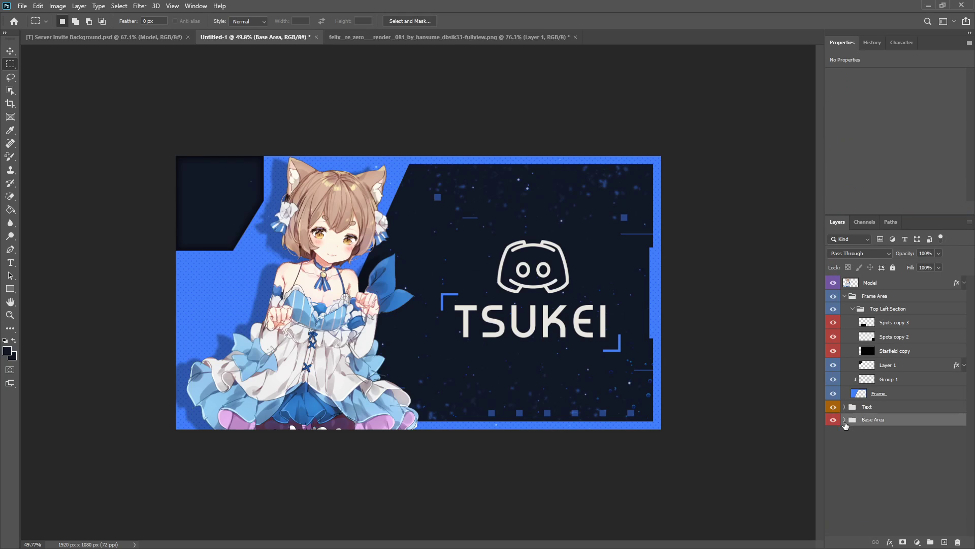
- Clip Spots copy 2, Spots copy 3 and Starfield copy to the corner panel
click(896, 336)
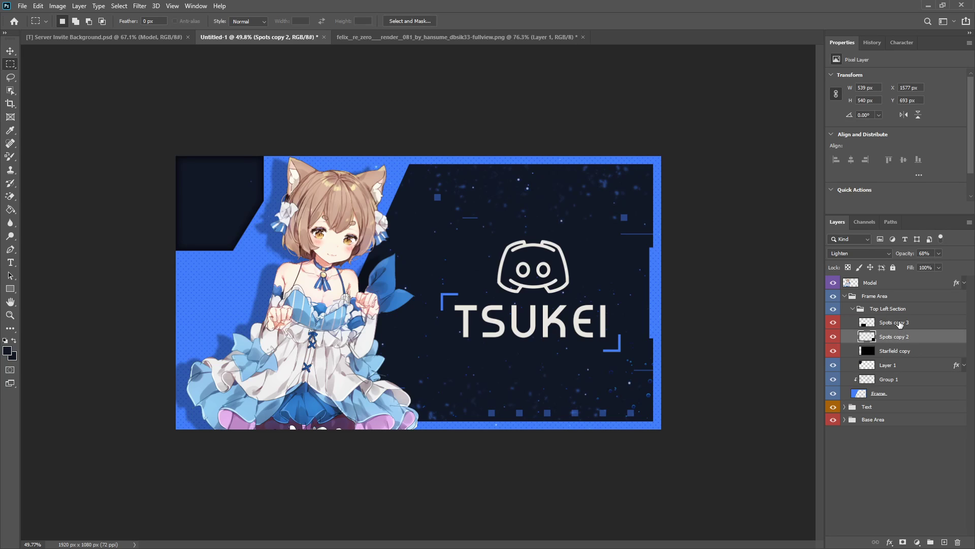
shift+click(900, 323)
shift+click(893, 354)
right_click(893, 354)
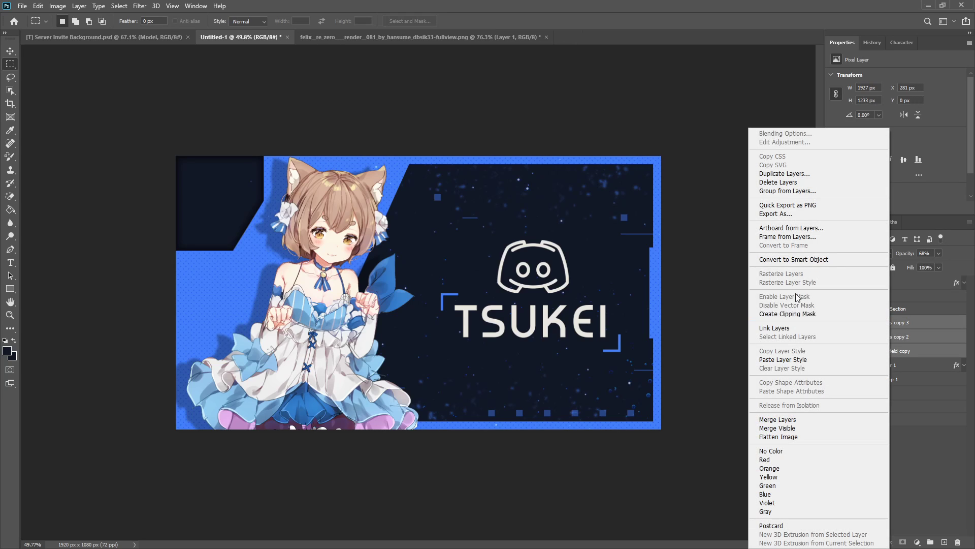
click(809, 314)
- Delete Spots copy 3 and nudge Starfield copy into place inside the panel
key(v)
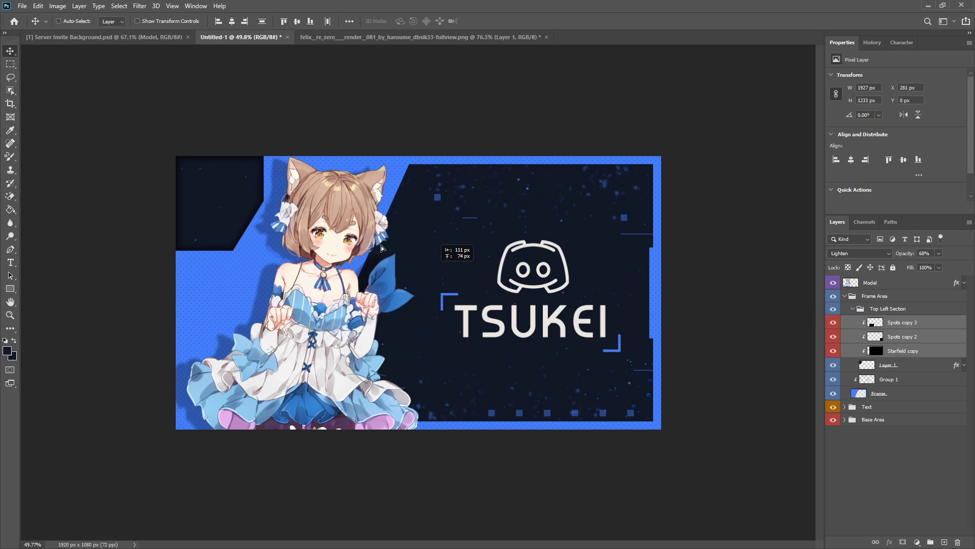
click(904, 323)
key(Delete)
click(904, 336)
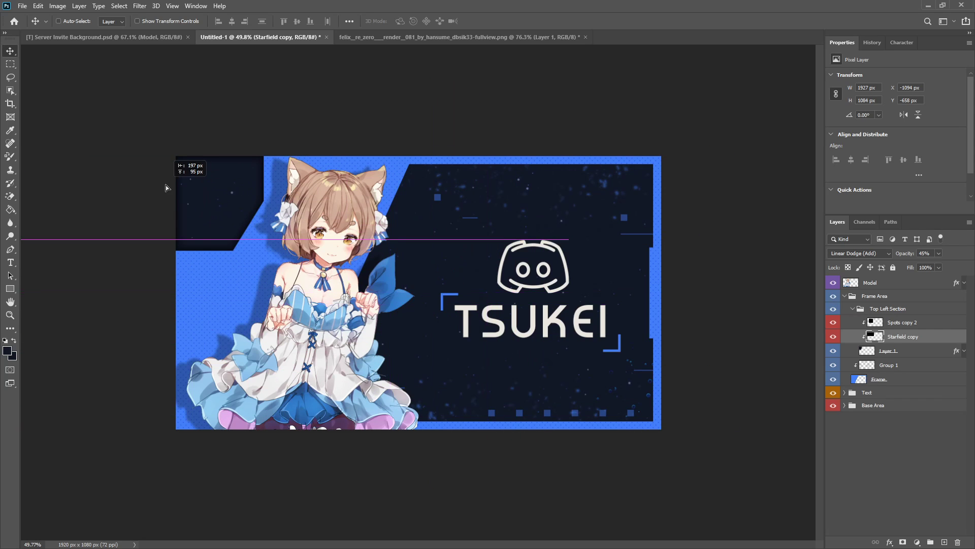
drag(184, 196, 182, 196)
click(907, 323)
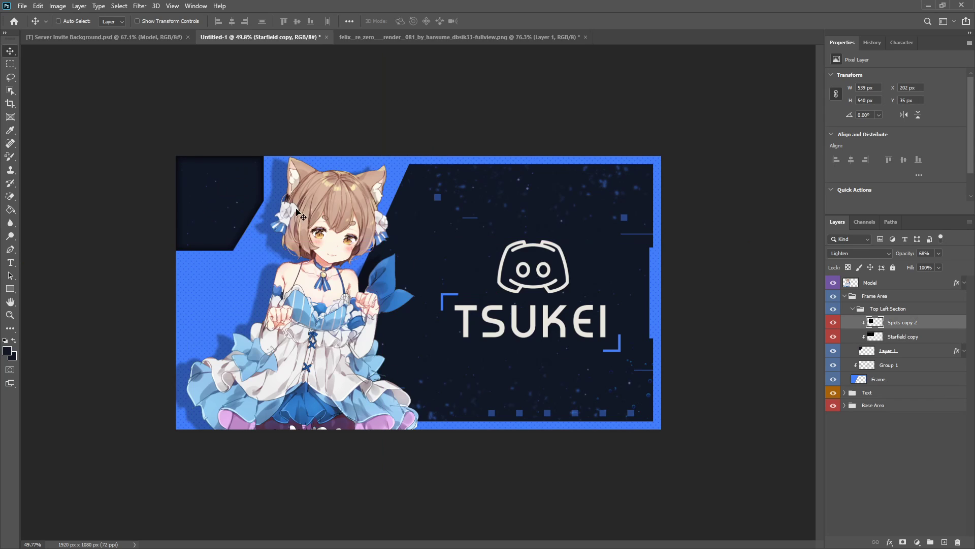
- Shift the Spots copy 2 texture up-left at 40% opacity and toggle the group's visibility to compare
drag(216, 229, 214, 201)
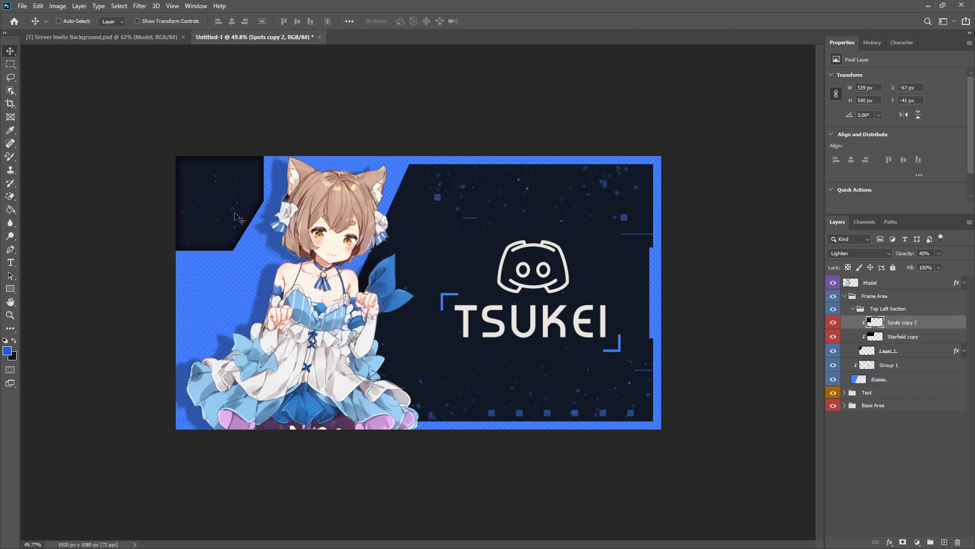
click(10, 289)
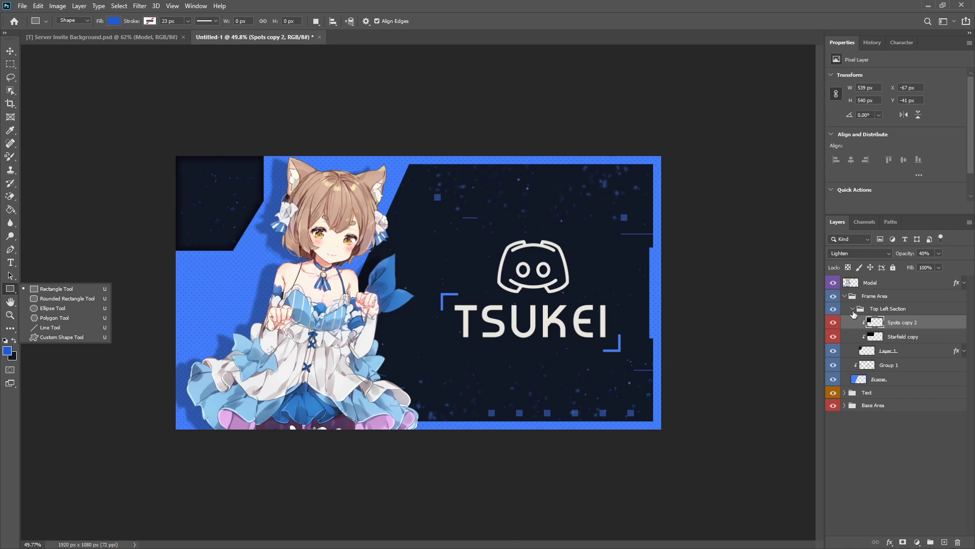
click(833, 309)
click(831, 309)
- Collapse the Top Left Section group in the Layers panel
right_click(833, 307)
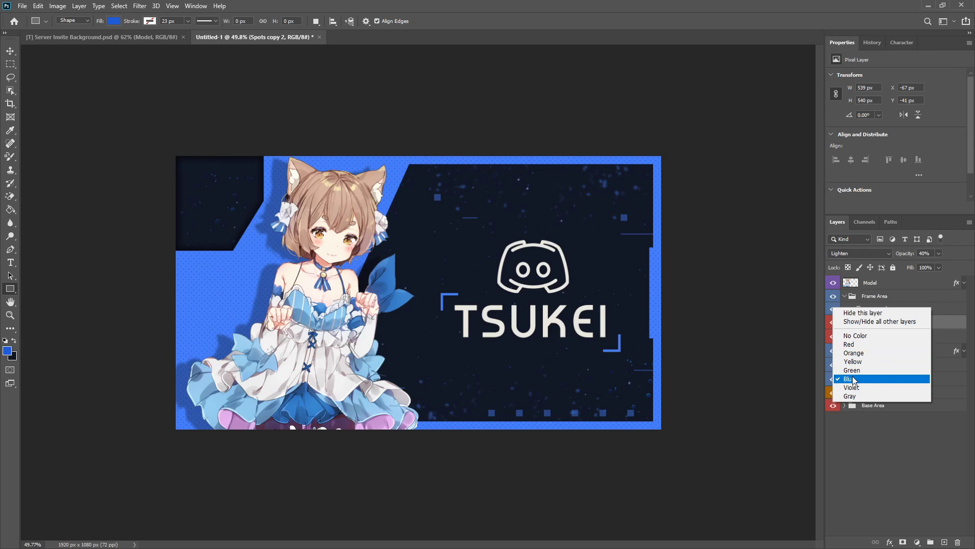
click(854, 378)
click(863, 308)
click(855, 310)
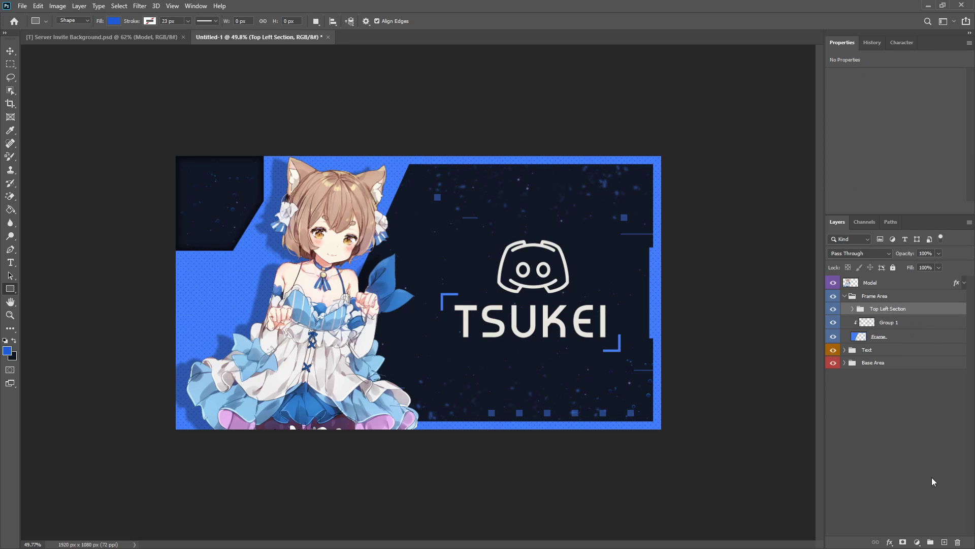
- Add a new layer below Top Left Section and wrap it in a group named Decorations
click(945, 543)
mouse_move(887, 309)
mouse_down()
mouse_move(887, 330)
mouse_move(886, 316)
mouse_up()
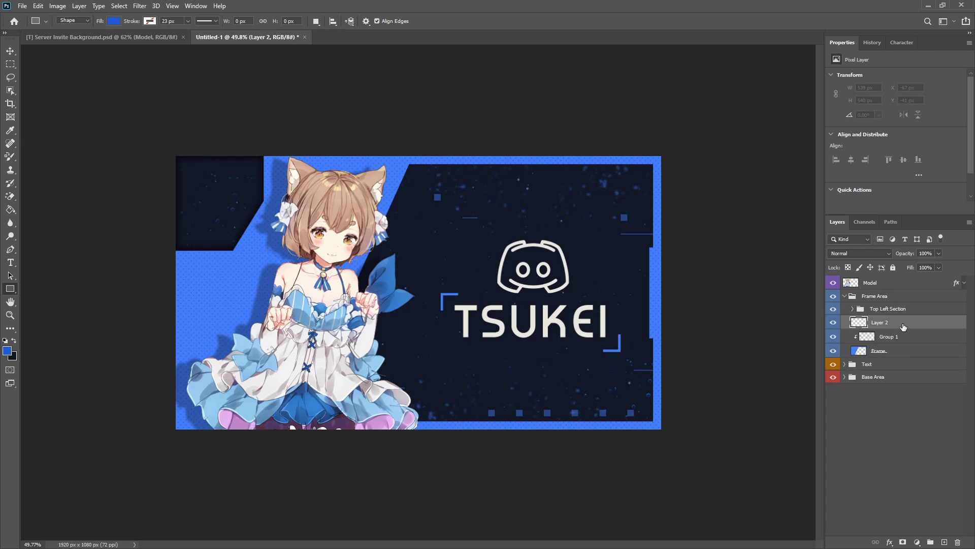
key(ctrl+g)
double_click(879, 321)
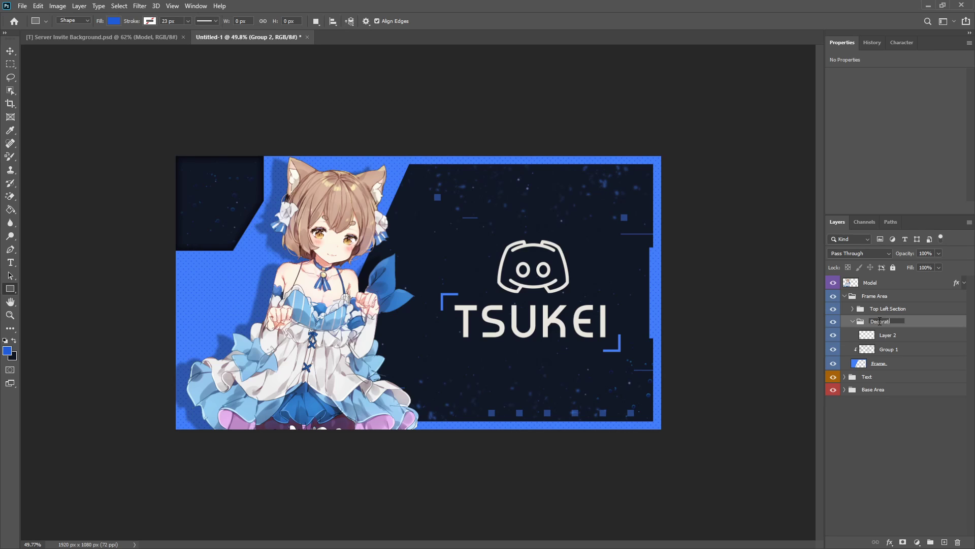
key(Return)
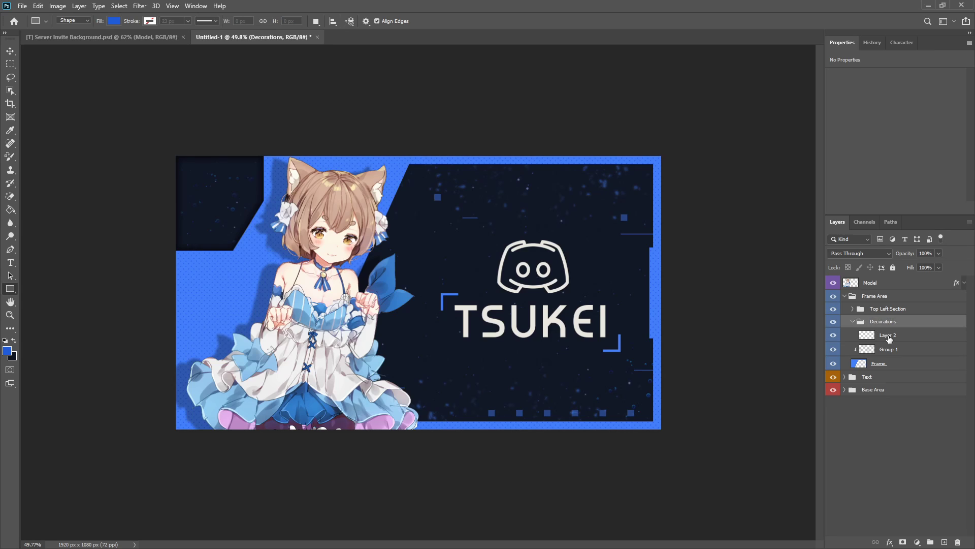
- Nest Layer 2 in a further group named Squares
key(ctrl+g)
double_click(890, 334)
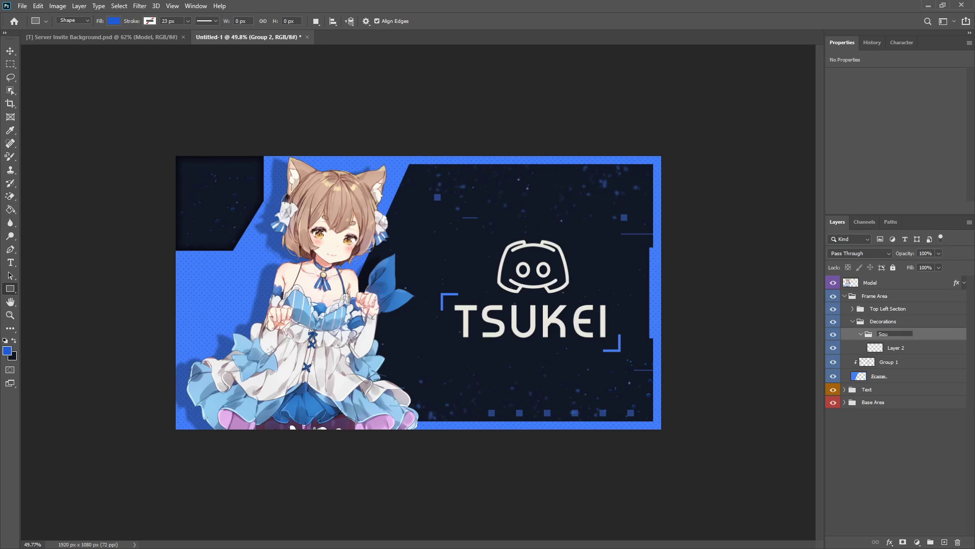
text(Squares)
key(Return)
click(894, 347)
scroll(65, 342, up, 6)
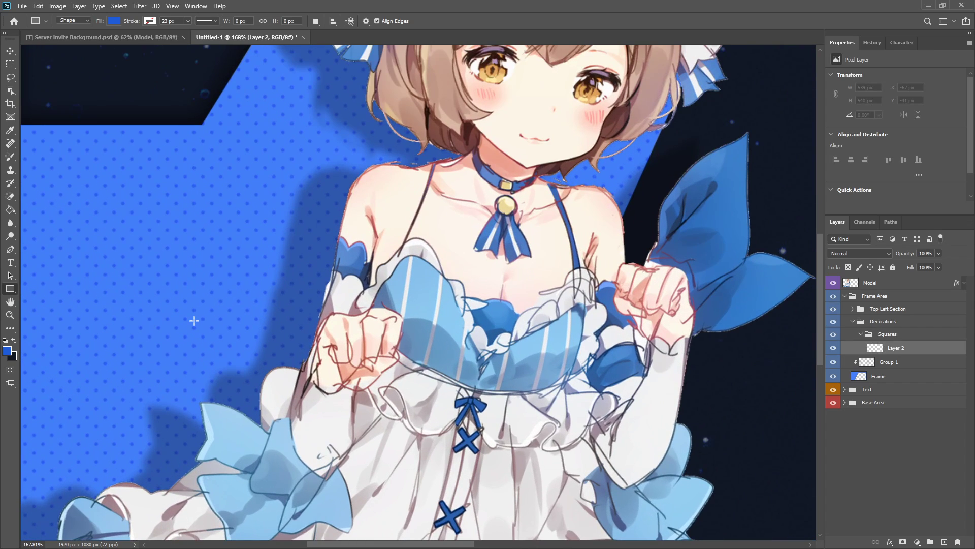
- Draw a small blue square on the halftone area left of the cat-girl
drag(190, 323, 210, 350)
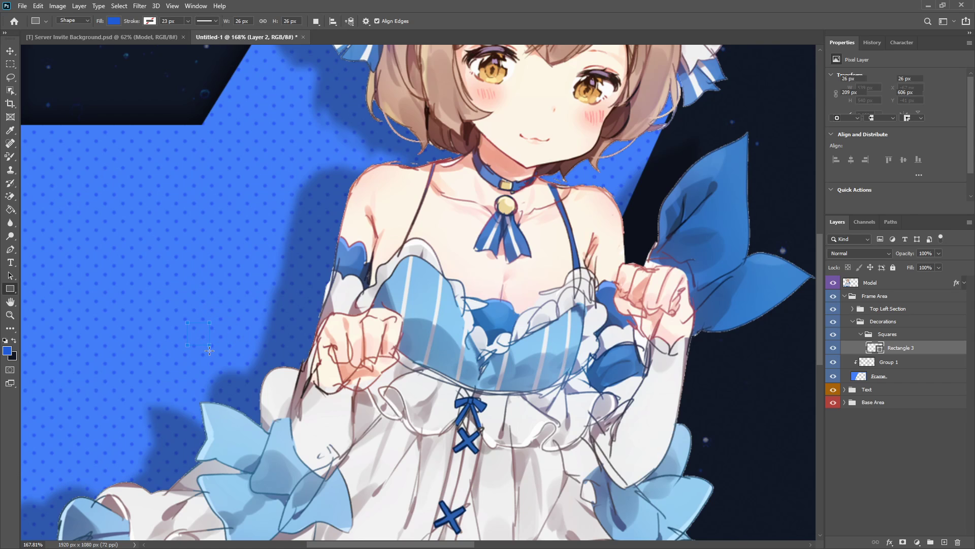
scroll(182, 379, down, 4)
scroll(182, 379, down, 2)
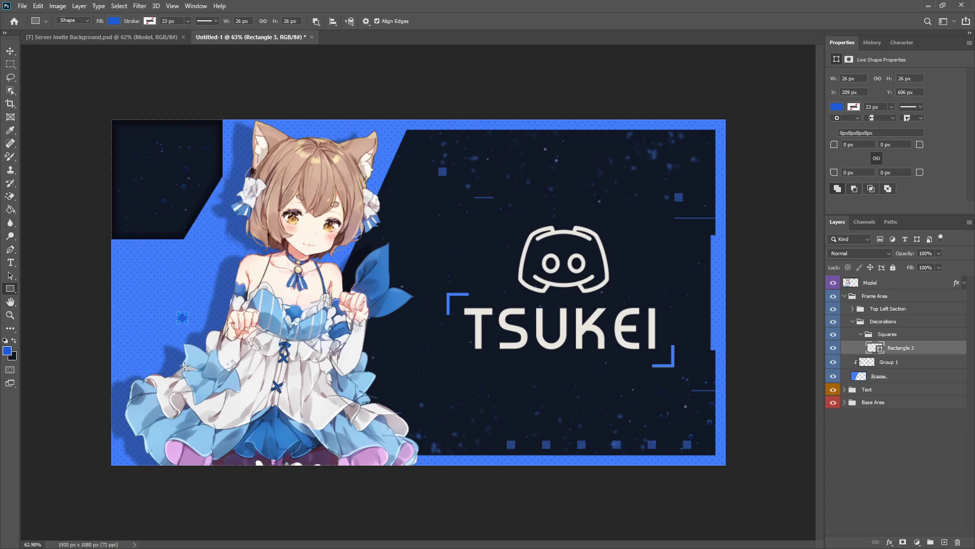
click(9, 53)
scroll(280, 324, up, 3)
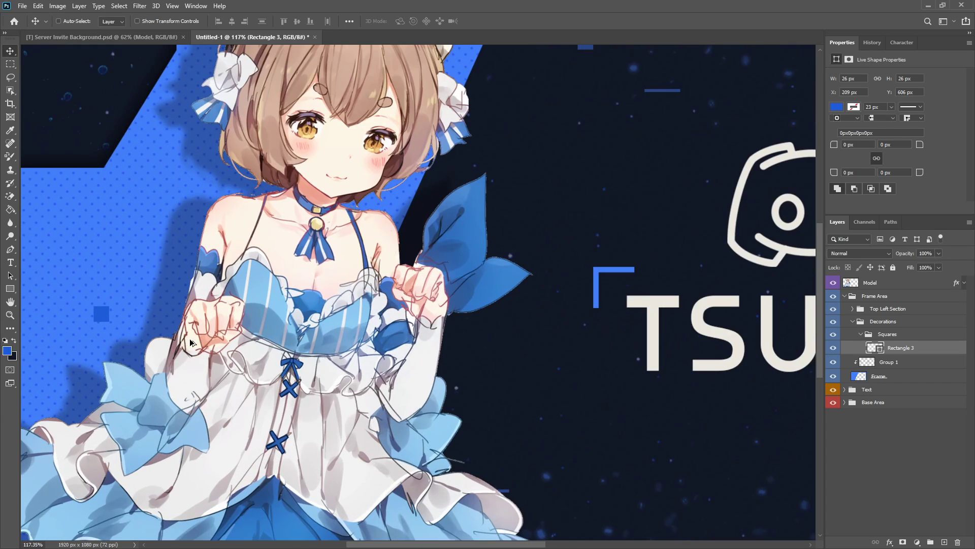
scroll(87, 322, up, 8)
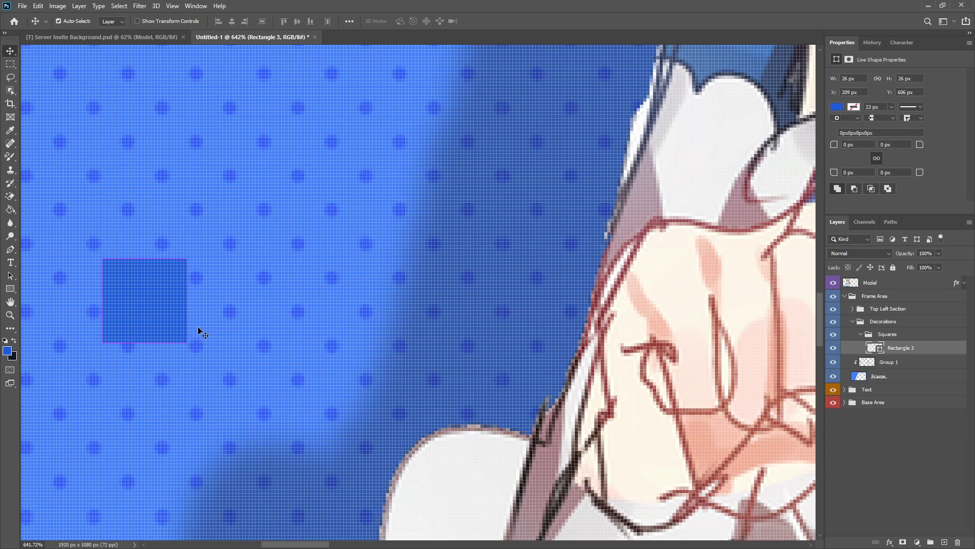
- Scale the square down to about 71%, making it 18.44 px wide
key(ctrl+t)
drag(187, 342, 163, 318)
click(503, 21)
scroll(254, 381, down, 10)
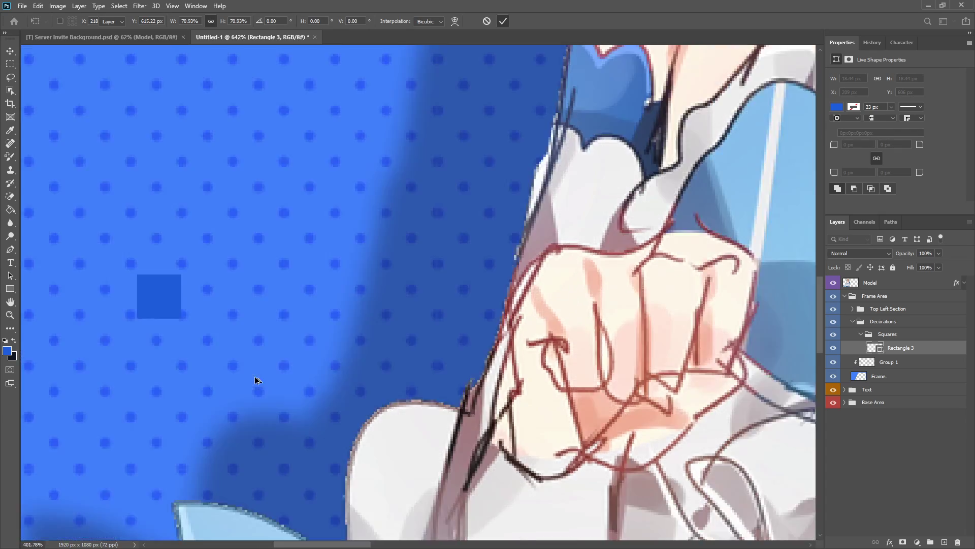
scroll(177, 367, up, 1)
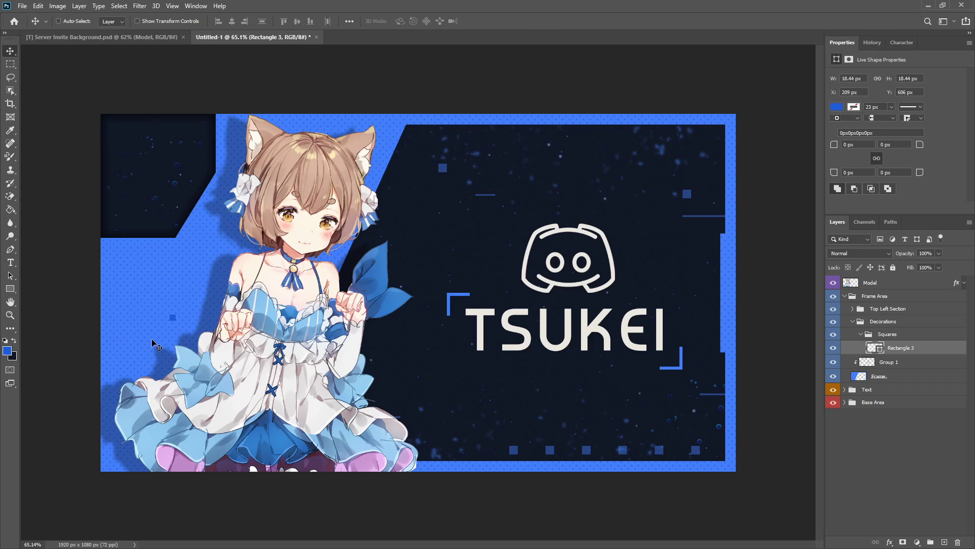
- Duplicate the blue square around the banner into five copies, undo the extra one, and collapse Squares
drag(188, 342, 127, 397)
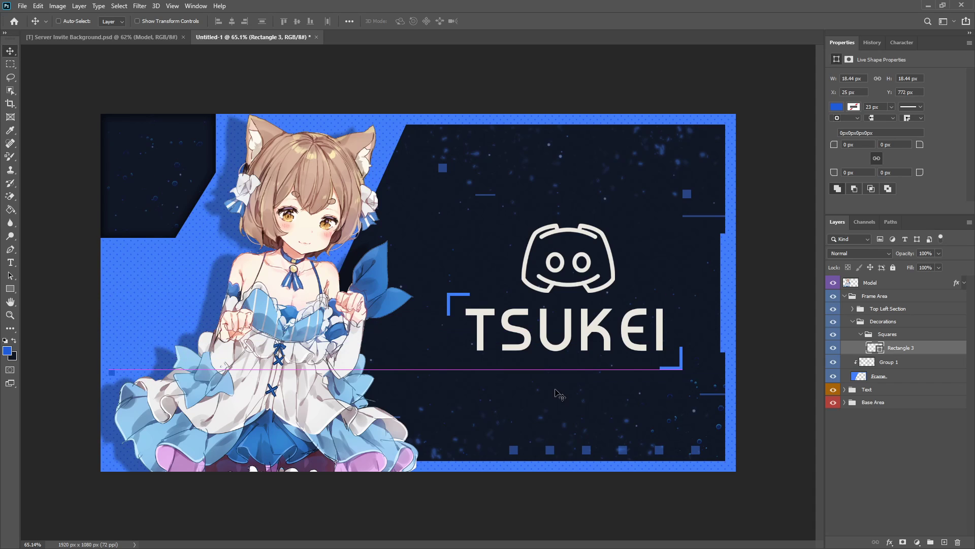
key(ctrl+j)
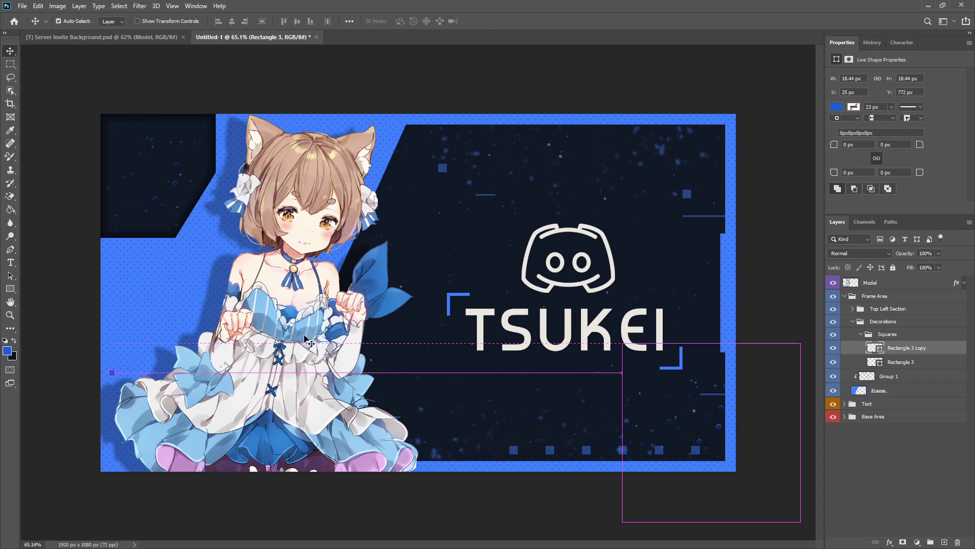
drag(152, 385, 288, 151)
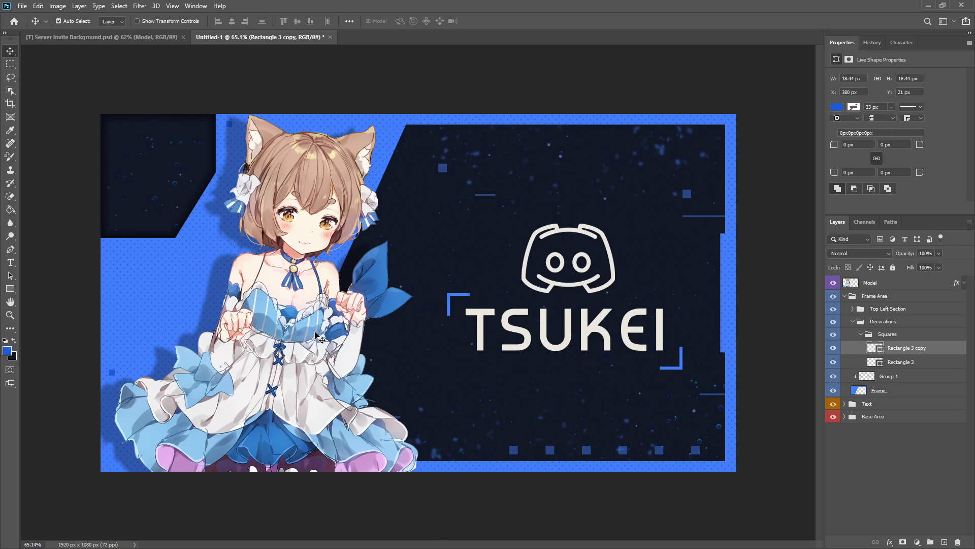
drag(314, 213, 449, 304)
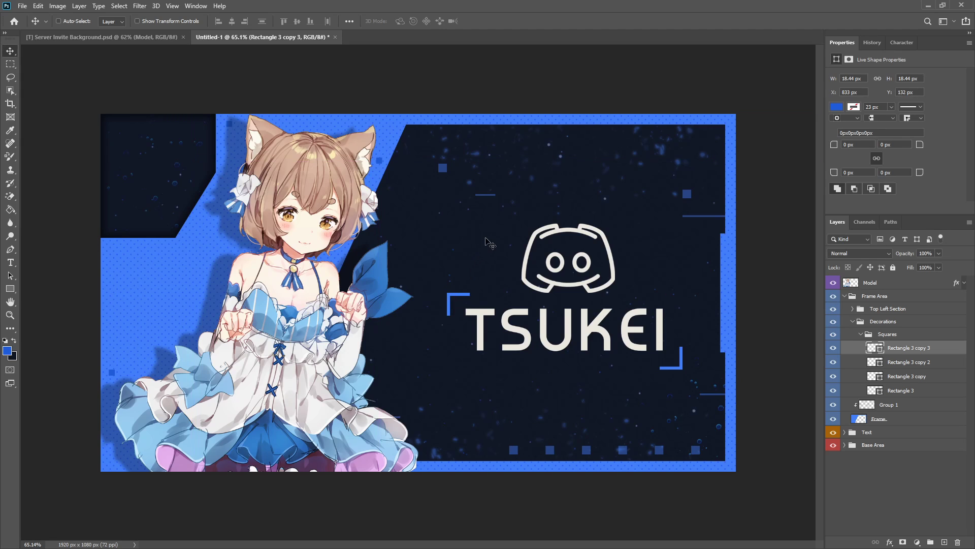
drag(494, 233, 311, 278)
key(ctrl)
drag(340, 224, 307, 345)
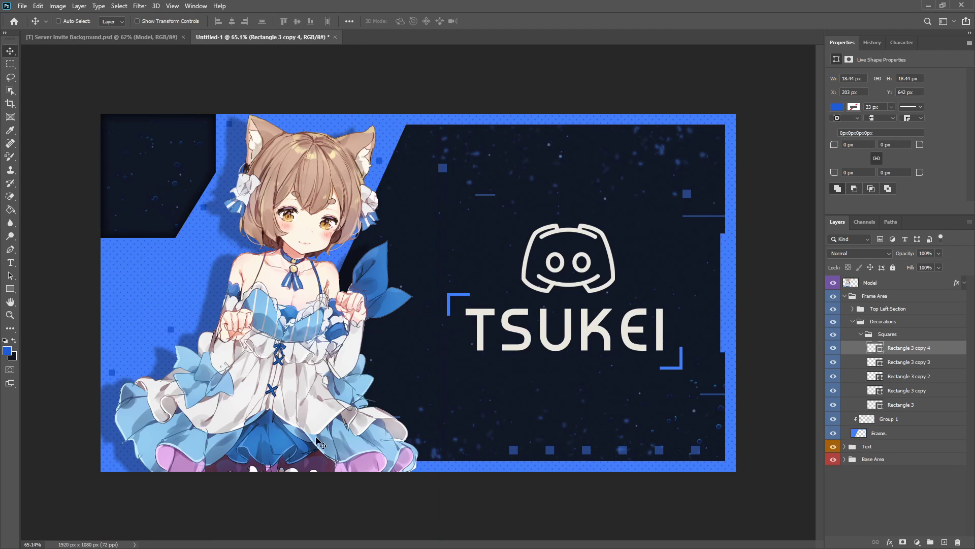
alt+scroll(312, 442, down, 2)
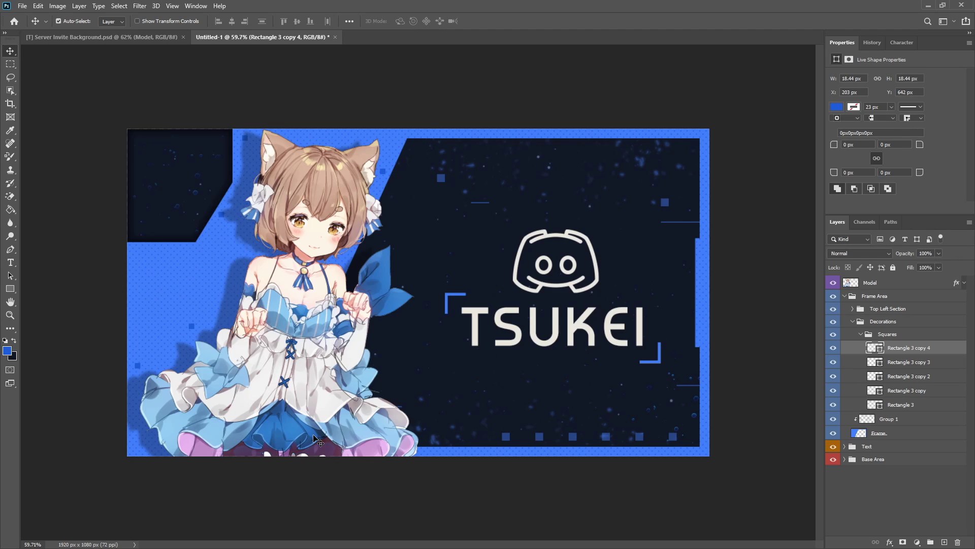
drag(281, 423, 233, 354)
key(ctrl+z)
click(861, 335)
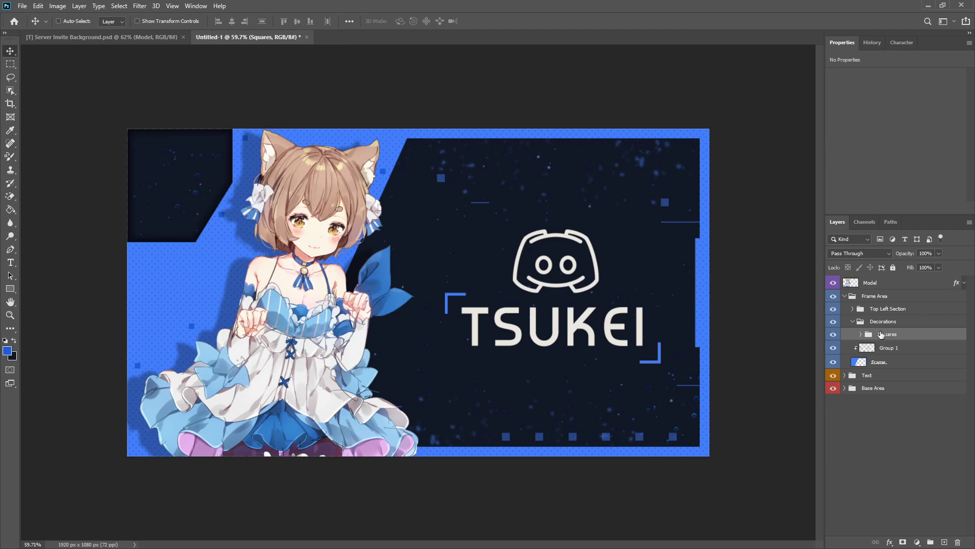
- Add a new layer inside a new group named Lines
click(945, 542)
key(ctrl+g)
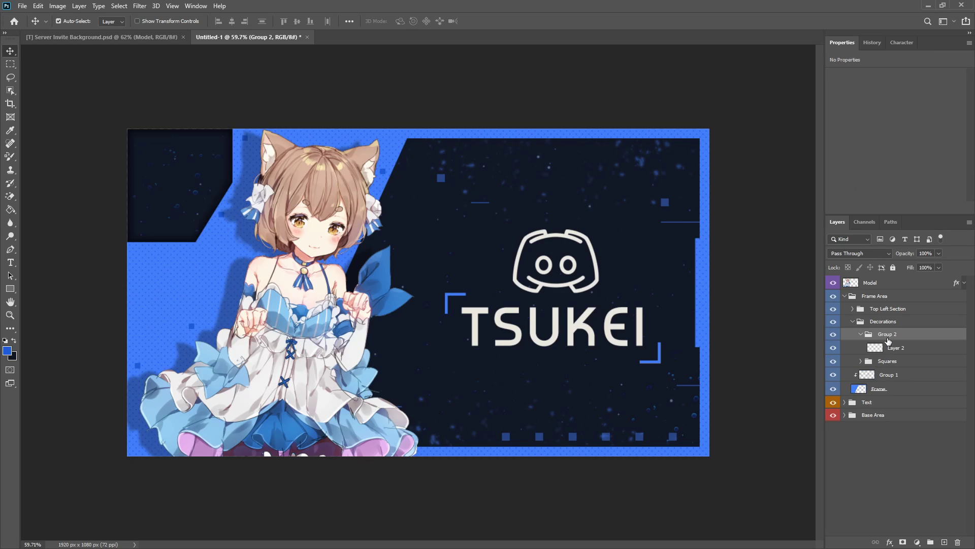
double_click(888, 334)
text(Lines)
key(Return)
click(896, 349)
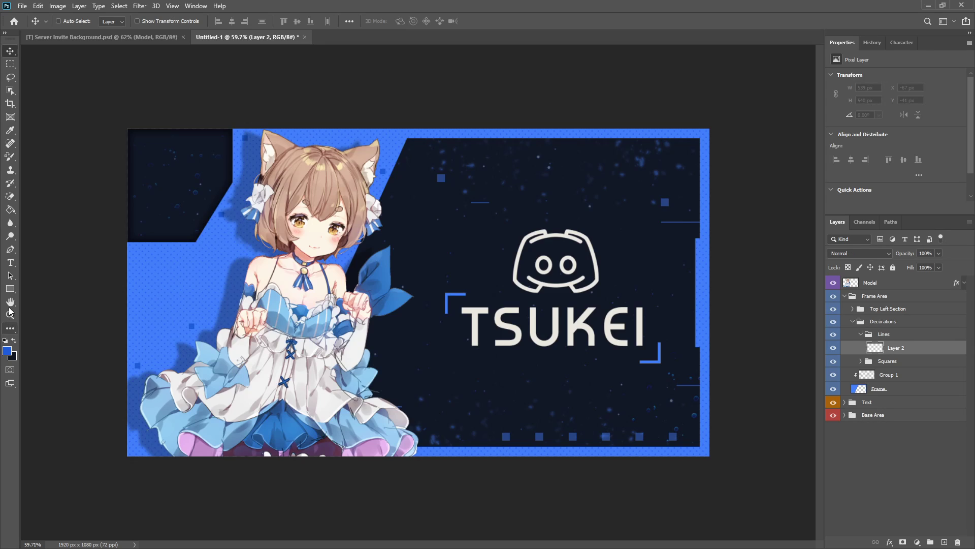
- Draw a thin horizontal blue bar across the left halftone area
click(10, 289)
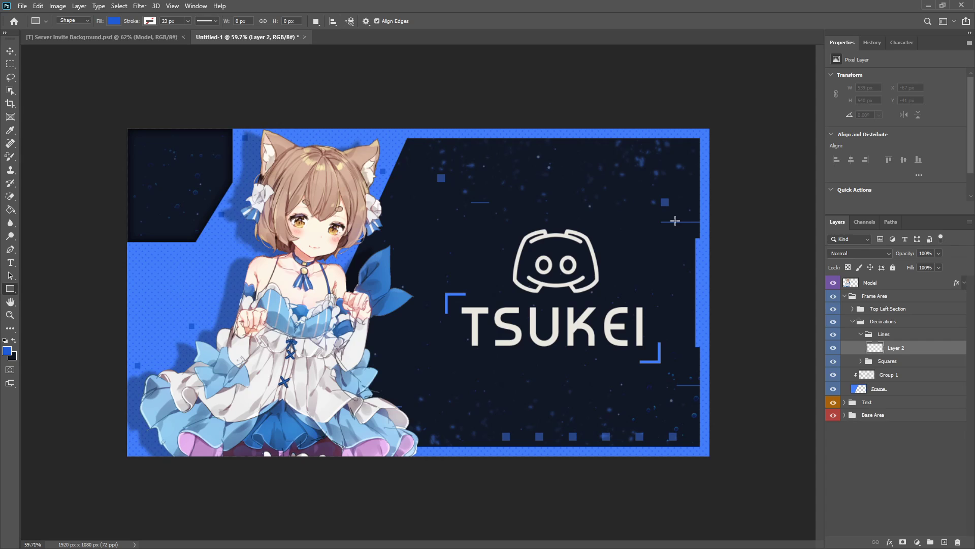
scroll(87, 246, up, 8)
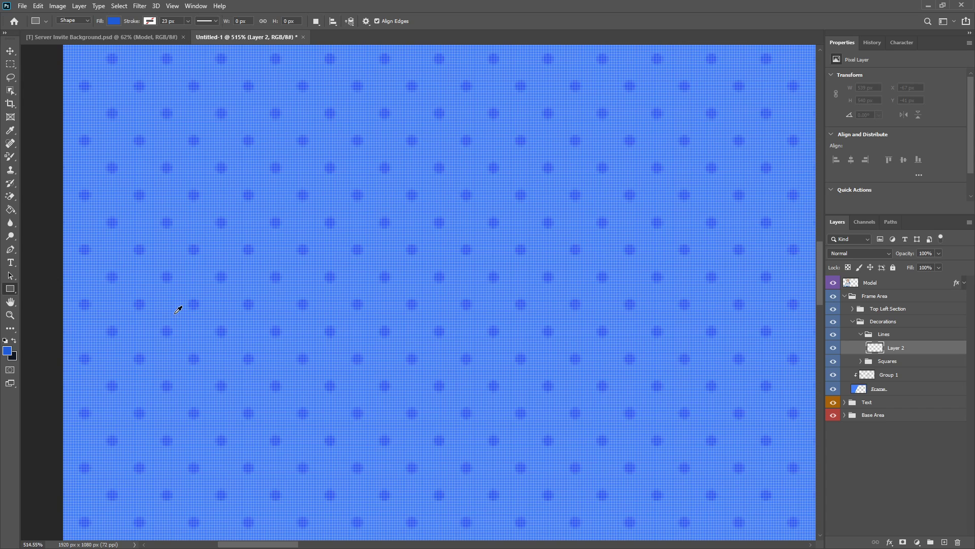
drag(151, 302, 725, 320)
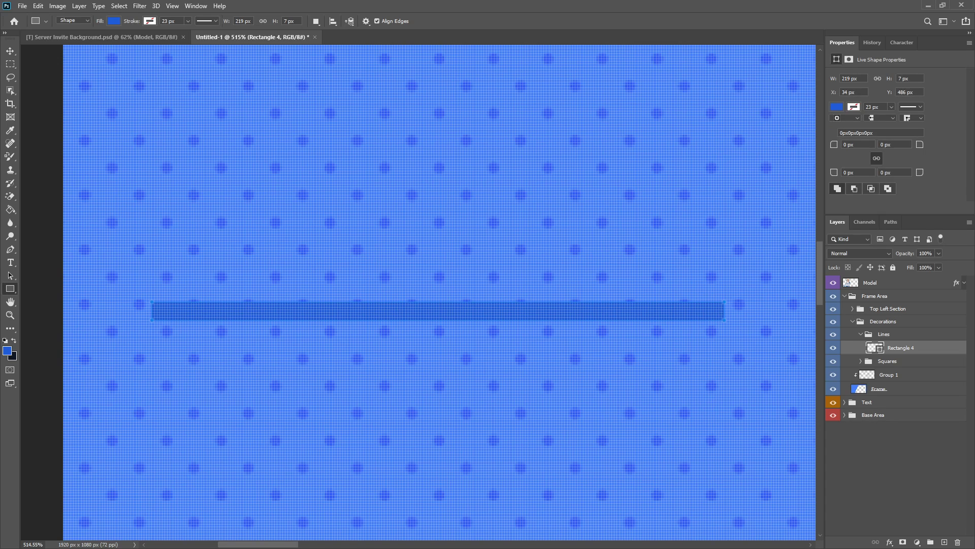
scroll(557, 279, down, 10)
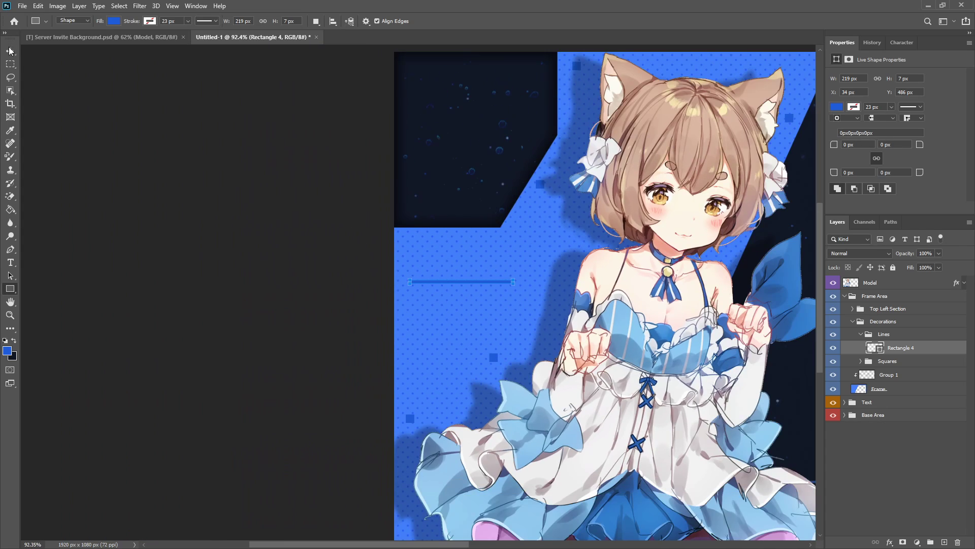
click(10, 51)
scroll(312, 290, down, 3)
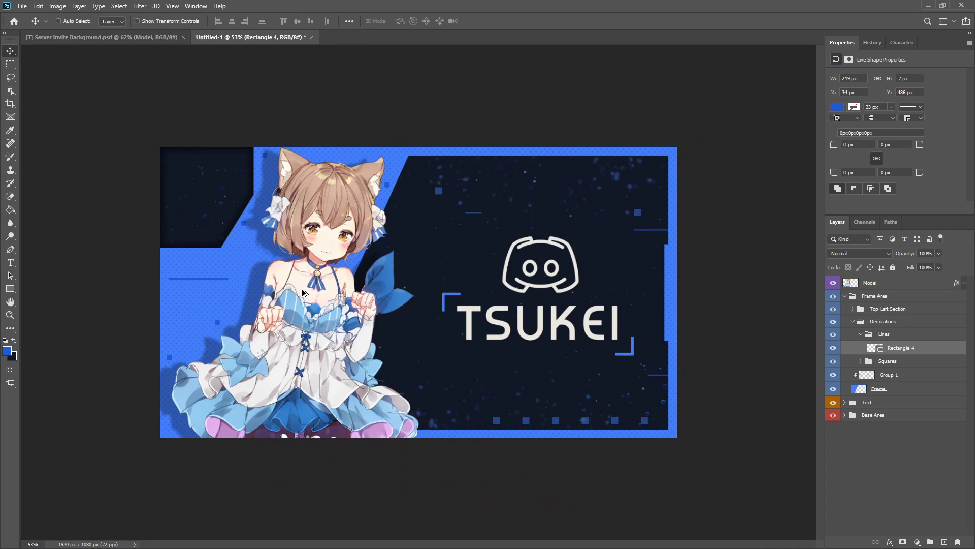
scroll(128, 283, up, 15)
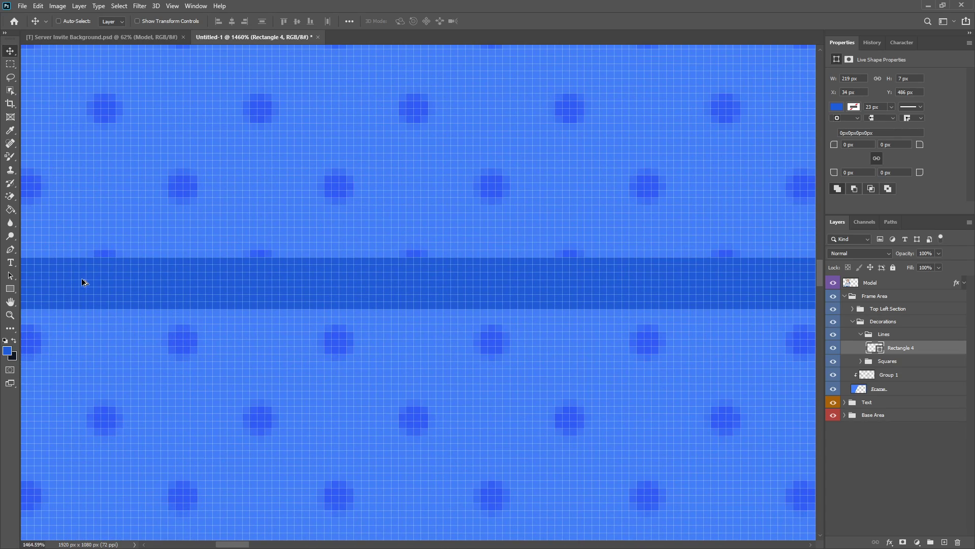
- Reduce the line's height to about 5 px with Free Transform
key(ctrl+t)
drag(178, 308, 180, 295)
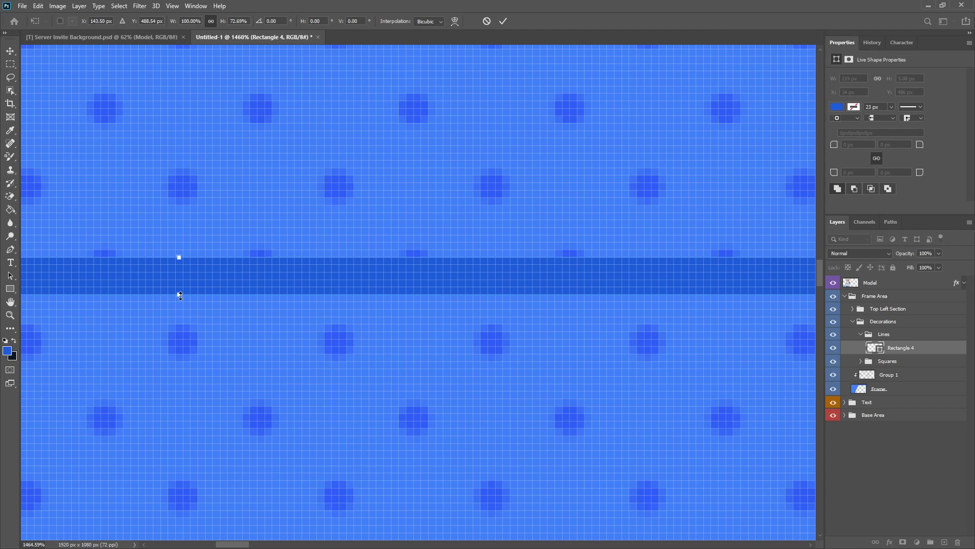
click(506, 19)
scroll(403, 337, down, 13)
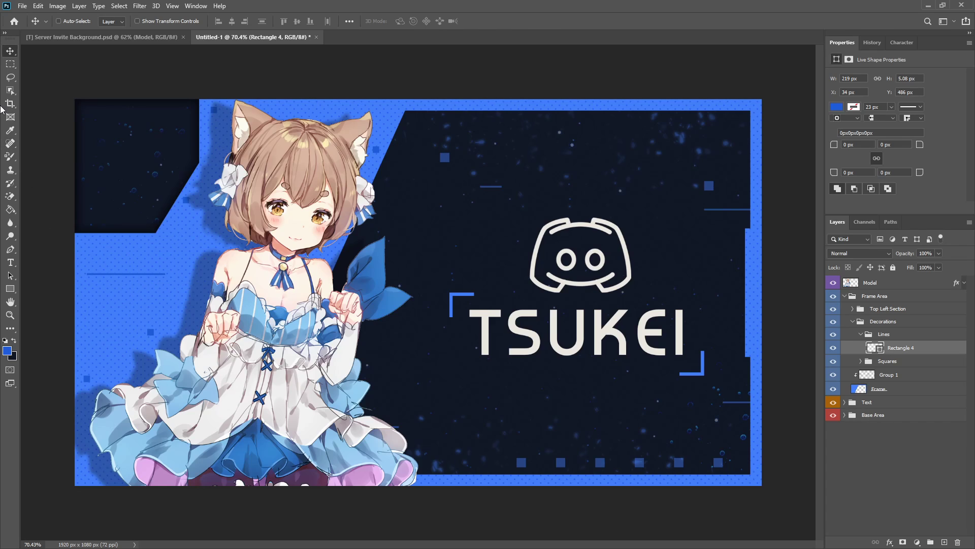
scroll(72, 252, up, 8)
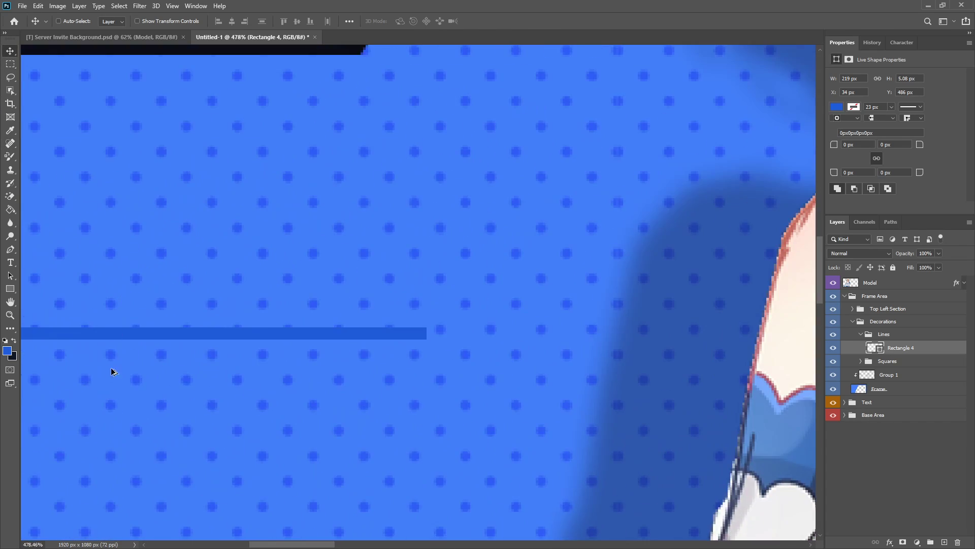
scroll(113, 371, up, 4)
- Thin the line further to about 4.27 px tall
key(ctrl+t)
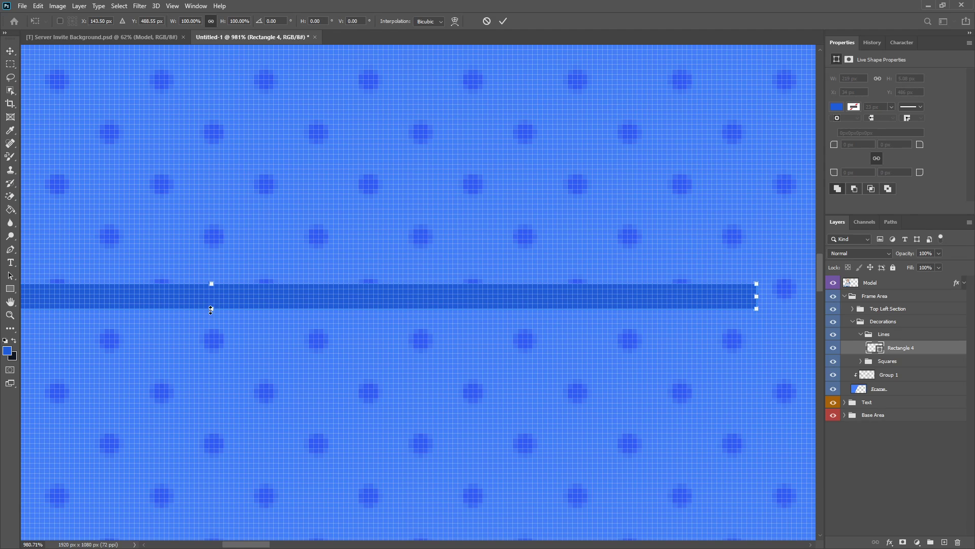
drag(211, 306, 211, 304)
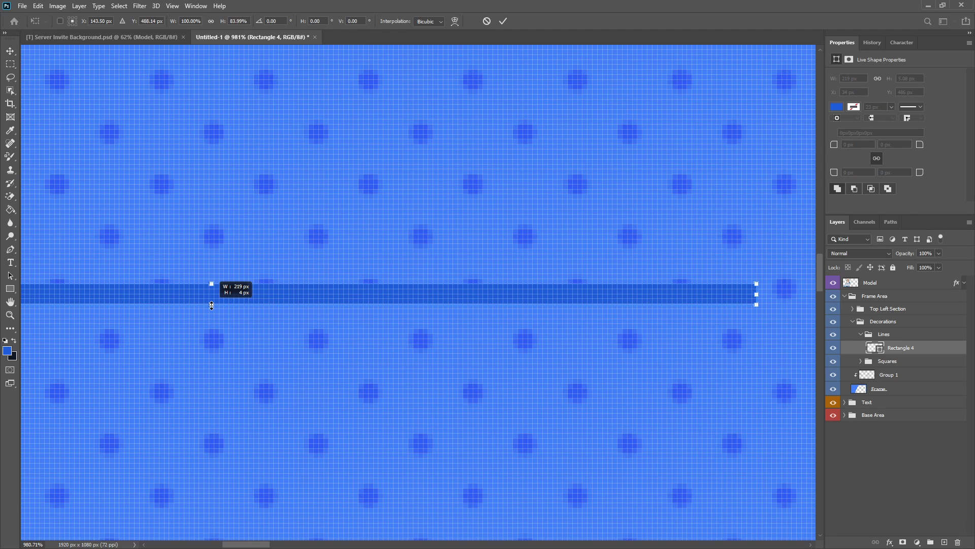
click(501, 21)
key(ctrl+0)
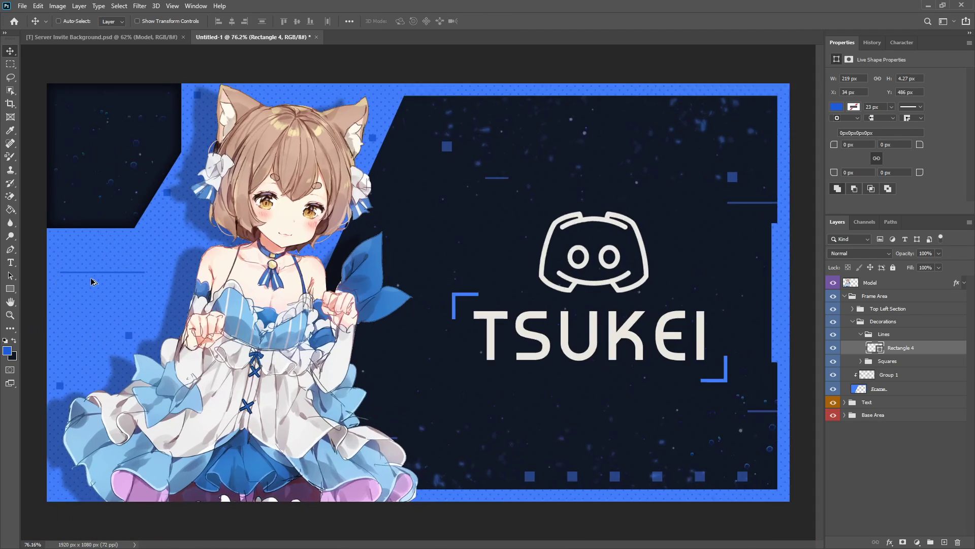
scroll(91, 281, up, 1)
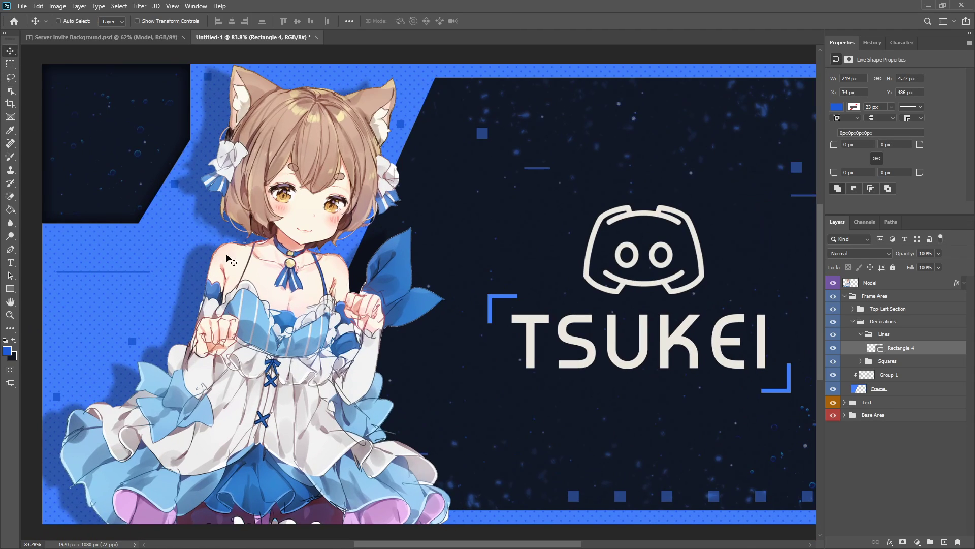
- Move Rectangle 4 left toward the edge and place two copies of it below
drag(168, 262, 103, 274)
key(ctrl)
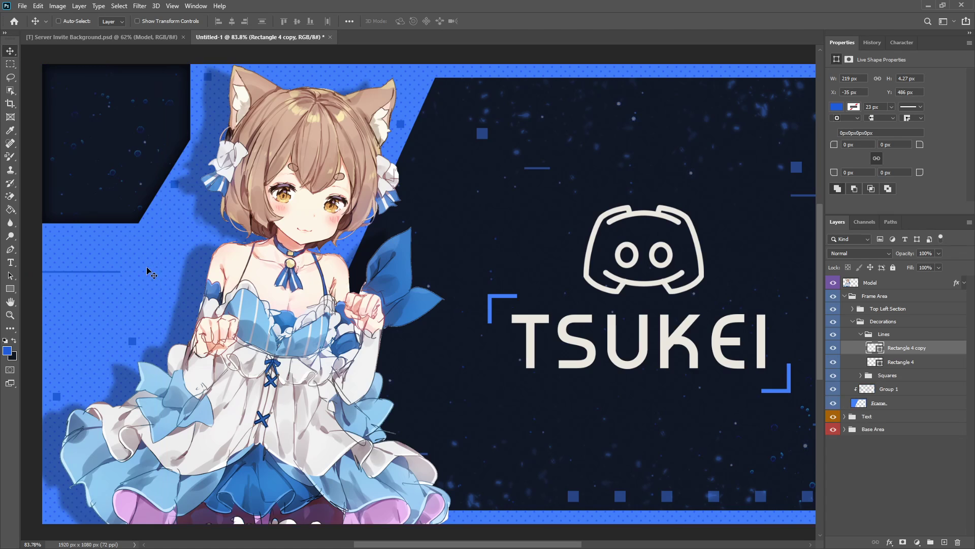
drag(146, 269, 93, 386)
drag(357, 390, 346, 369)
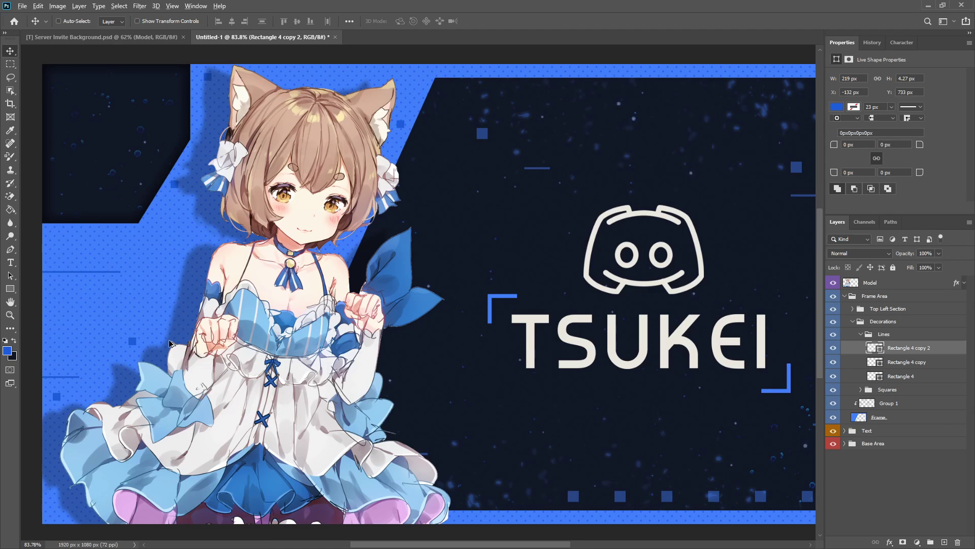
scroll(171, 341, up, 2)
- Shorten Rectangle 4 copy 2 to a 36.87 px dash, about 16% width
key(ctrl+t)
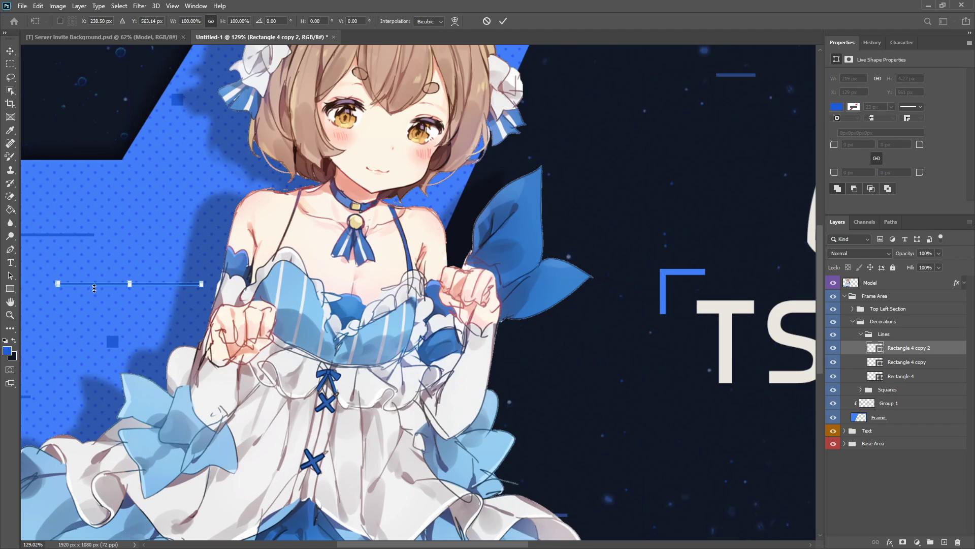
scroll(95, 286, up, 5)
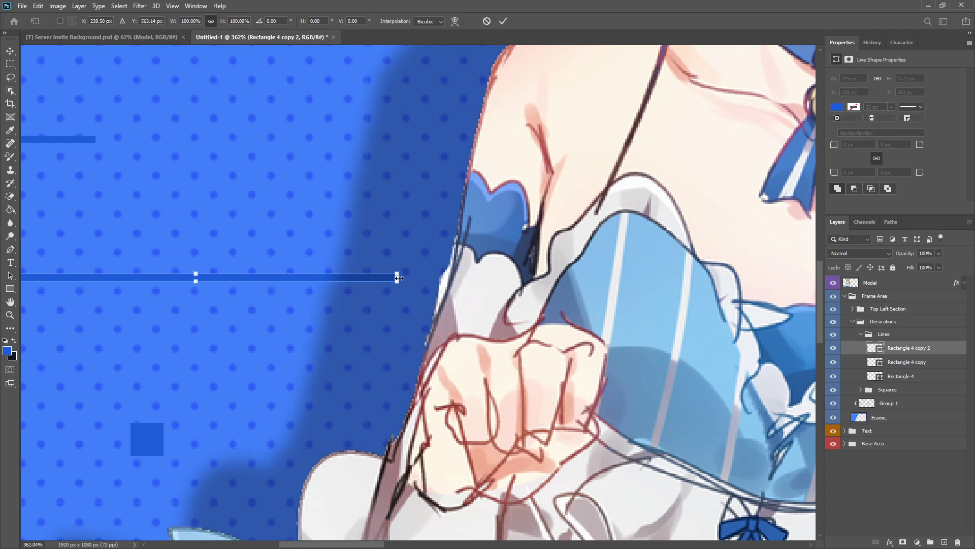
drag(399, 278, 90, 277)
drag(367, 544, 345, 545)
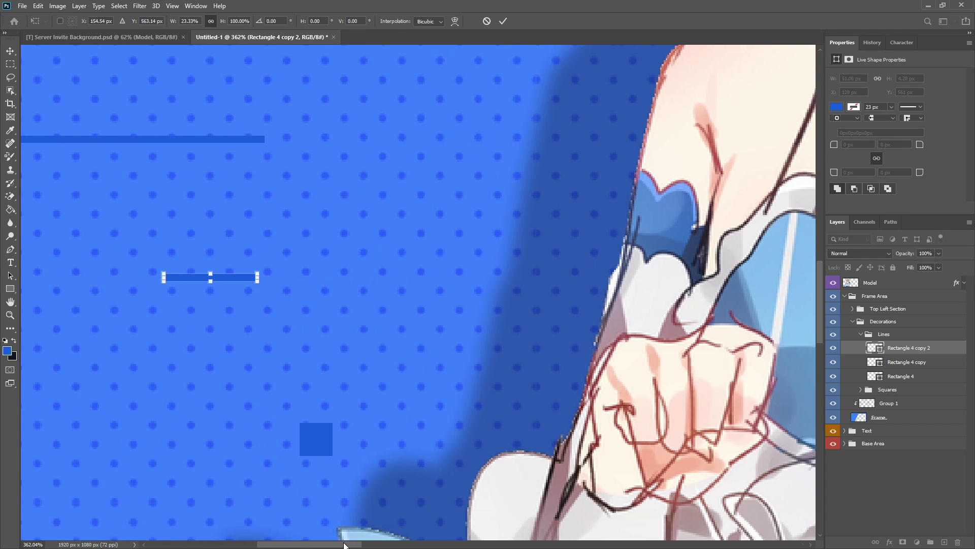
scroll(194, 251, up, 3)
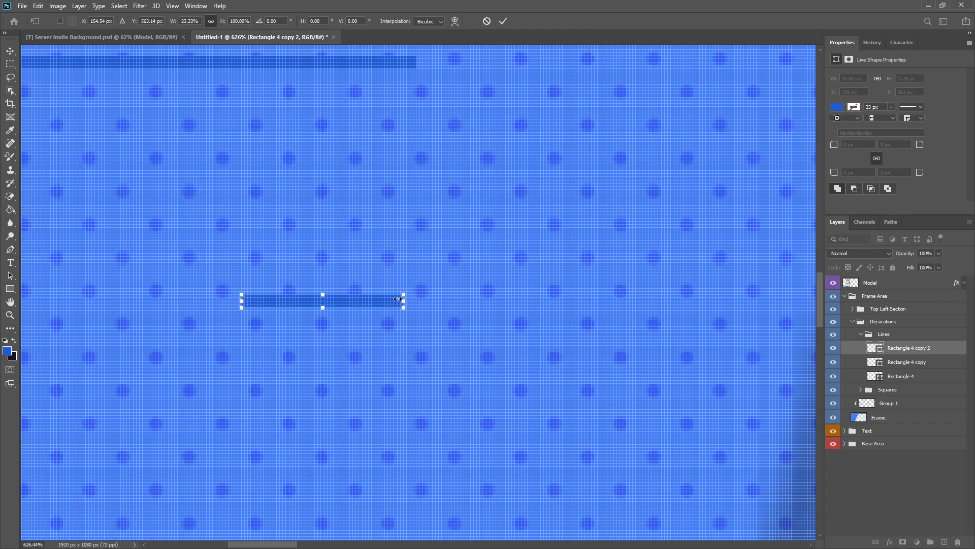
drag(397, 299, 357, 299)
scroll(265, 345, down, 5)
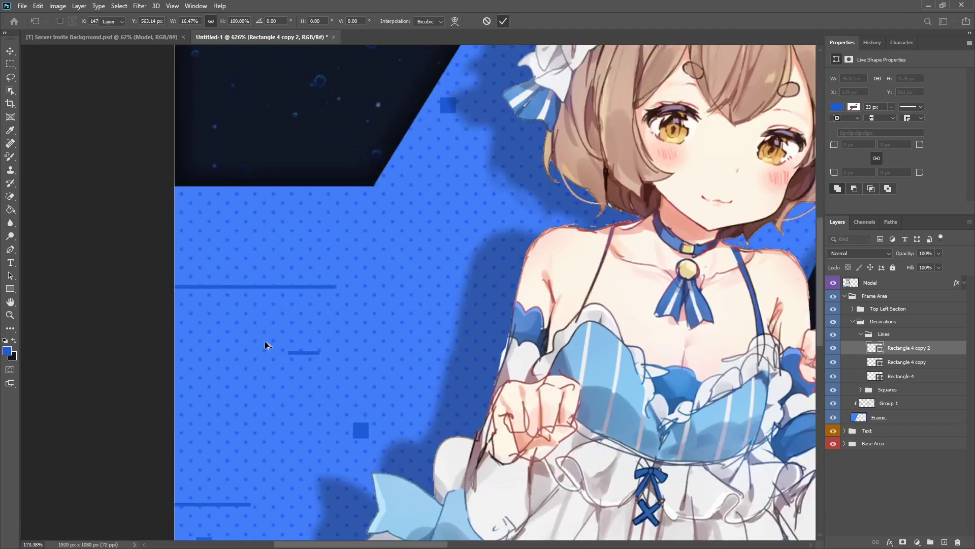
key(Return)
scroll(266, 346, down, 4)
scroll(195, 293, up, 2)
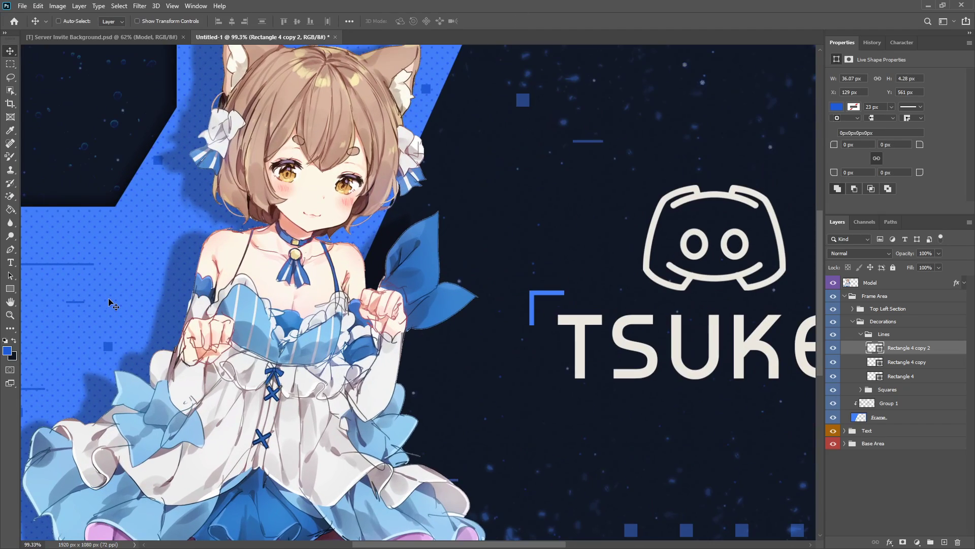
- Move the short dash up-right and put it in a group named Small Lines
drag(108, 299, 193, 222)
key(ctrl+g)
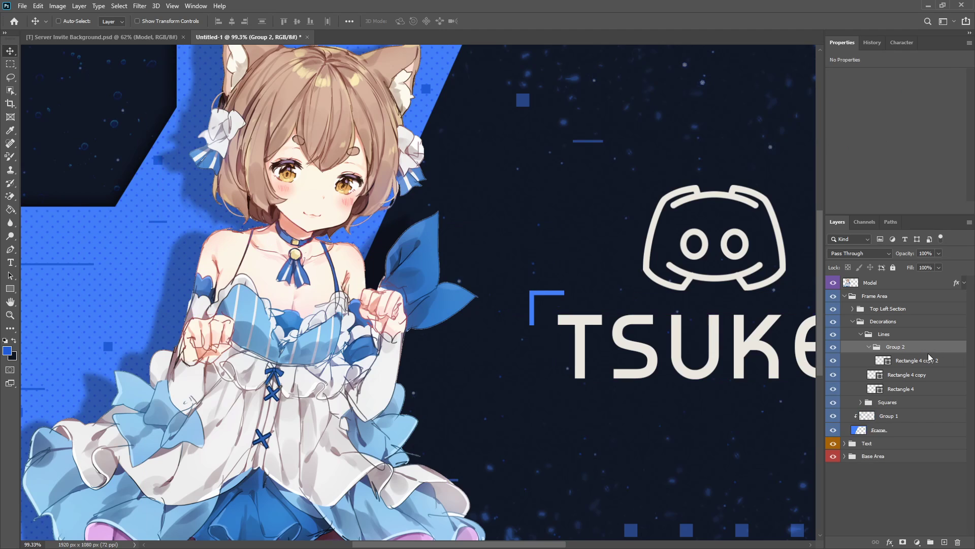
double_click(896, 347)
key(Return)
click(896, 361)
- Scatter copies of the short dash around the banner for four dashes
drag(200, 265, 444, 187)
scroll(235, 394, down, 1)
scroll(234, 394, down, 2)
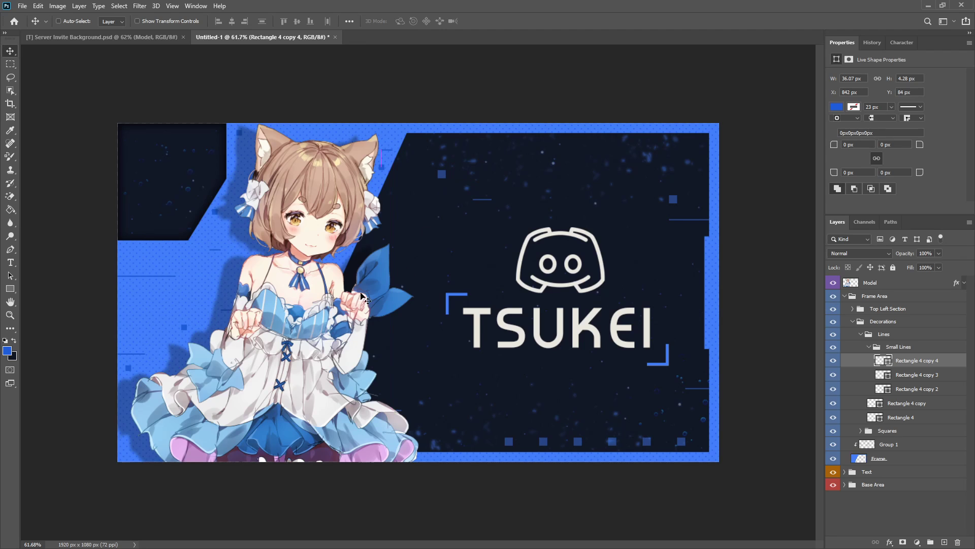
scroll(295, 338, down, 1)
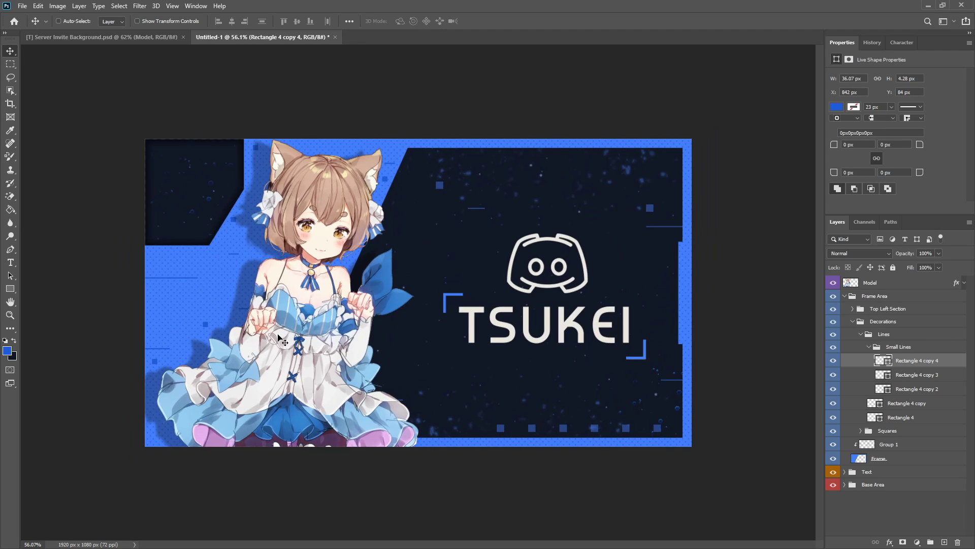
drag(282, 340, 399, 208)
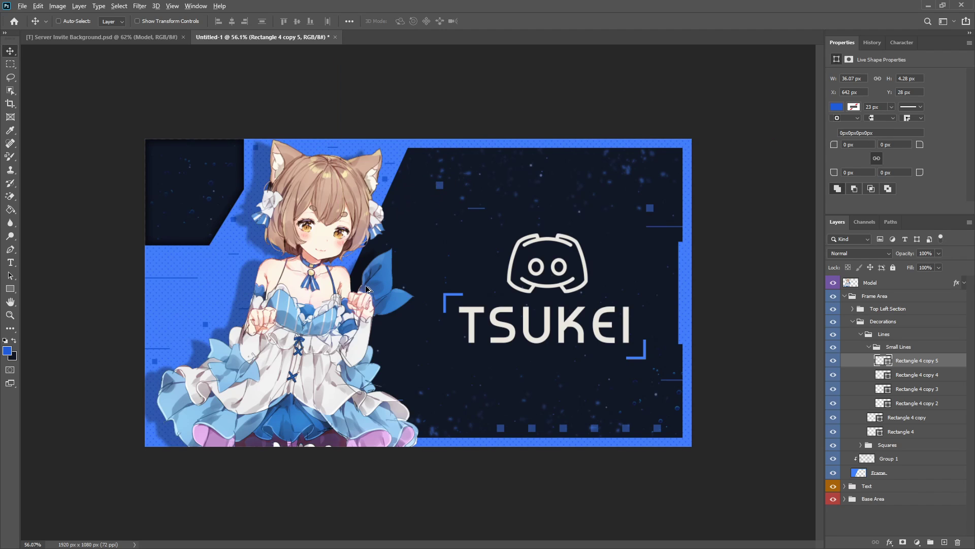
scroll(367, 289, down, 3)
scroll(290, 304, up, 5)
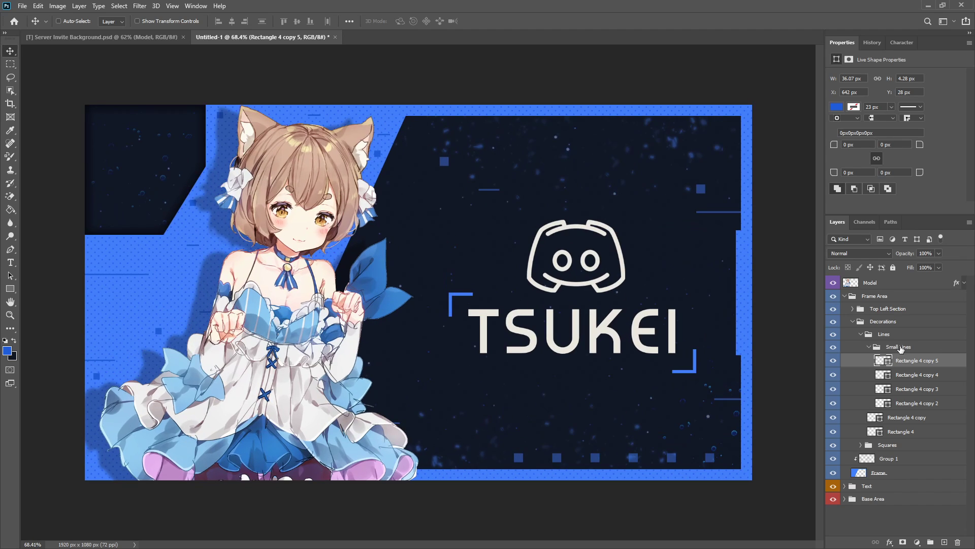
- Collapse the Lines group and add a new empty layer to Decorations
click(872, 350)
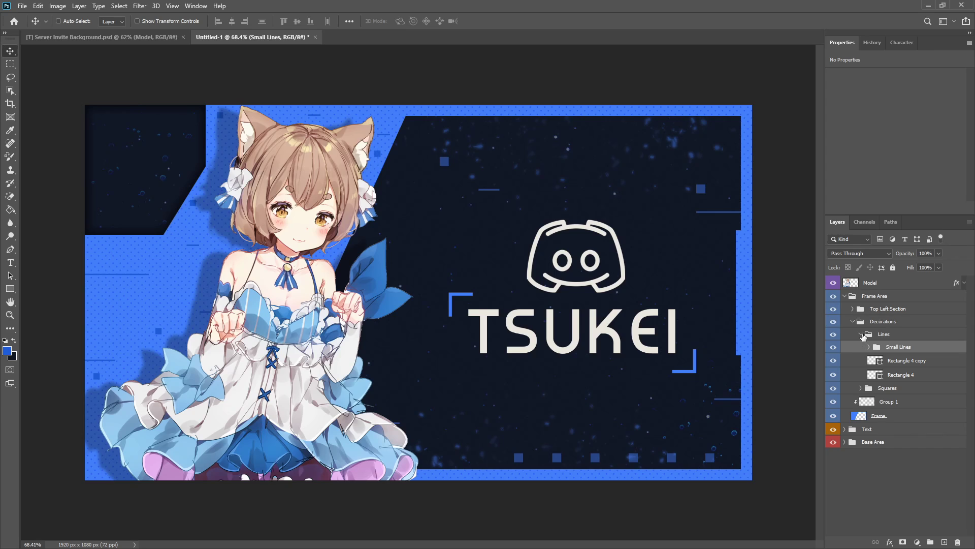
click(861, 334)
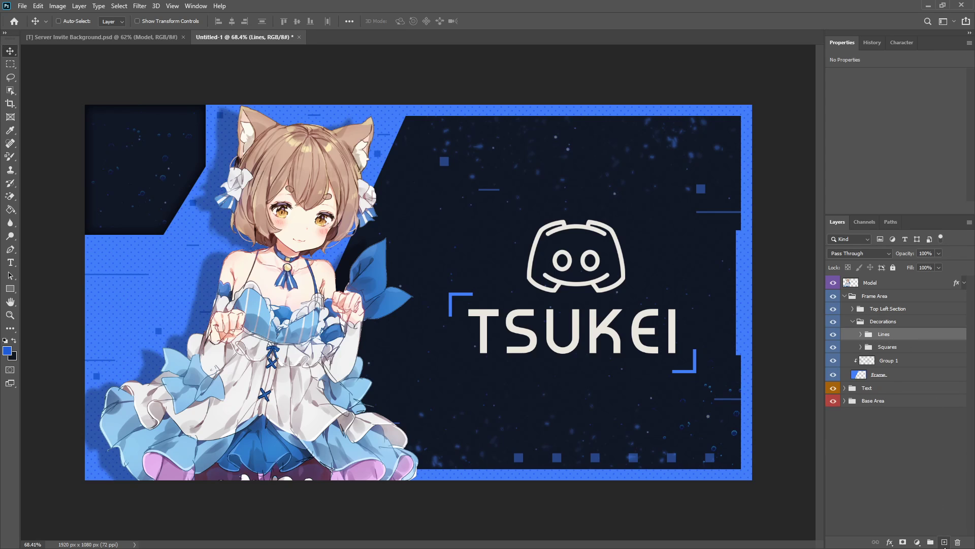
click(944, 542)
- Name the new layer Arrow and pull a small square out of the Squares group
double_click(890, 337)
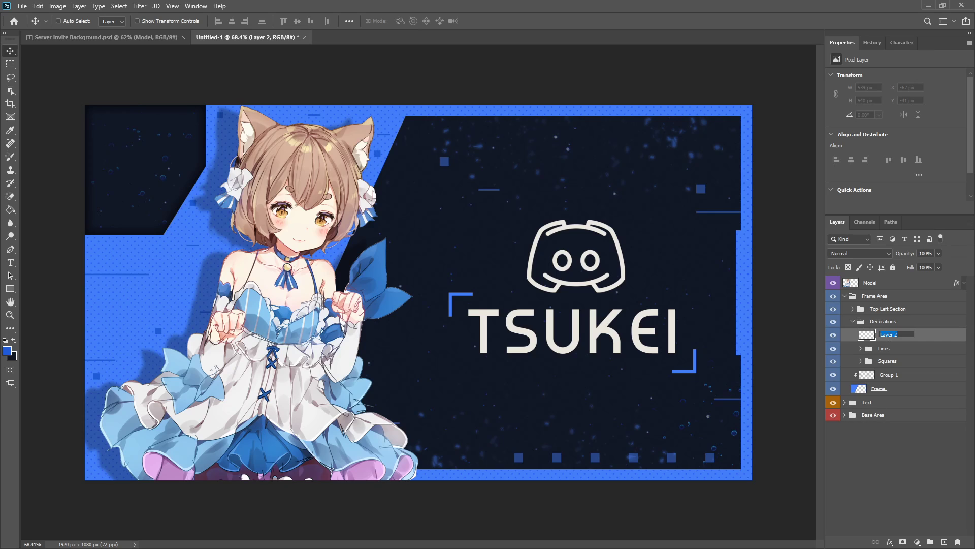
key(Return)
click(860, 361)
drag(899, 376, 894, 341)
click(862, 376)
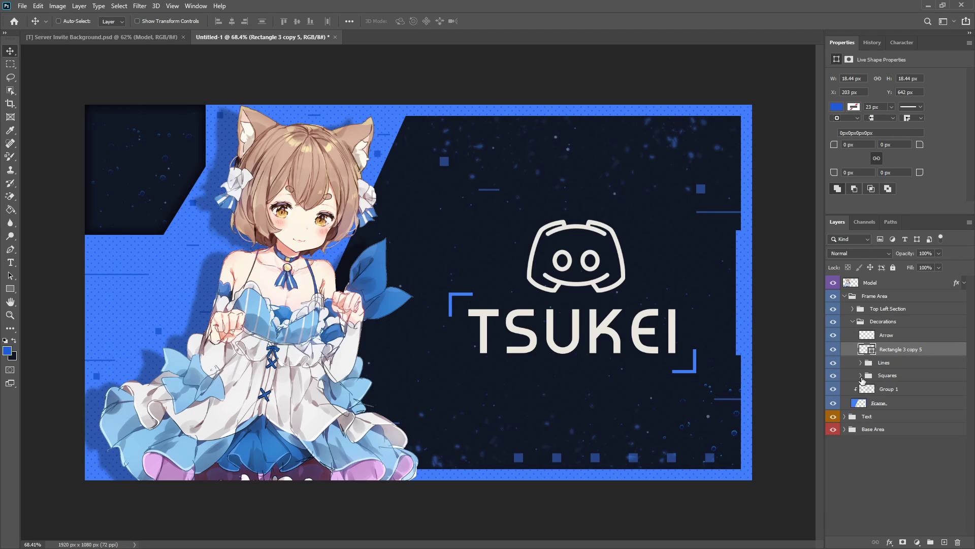
- Move the small dark square to the left
key(ctrl+t)
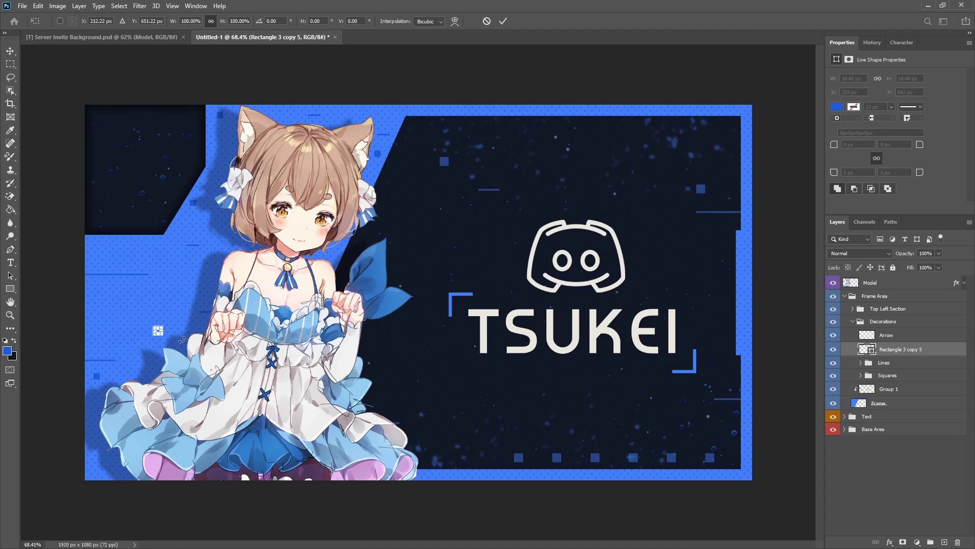
click(486, 21)
scroll(117, 350, up, 5)
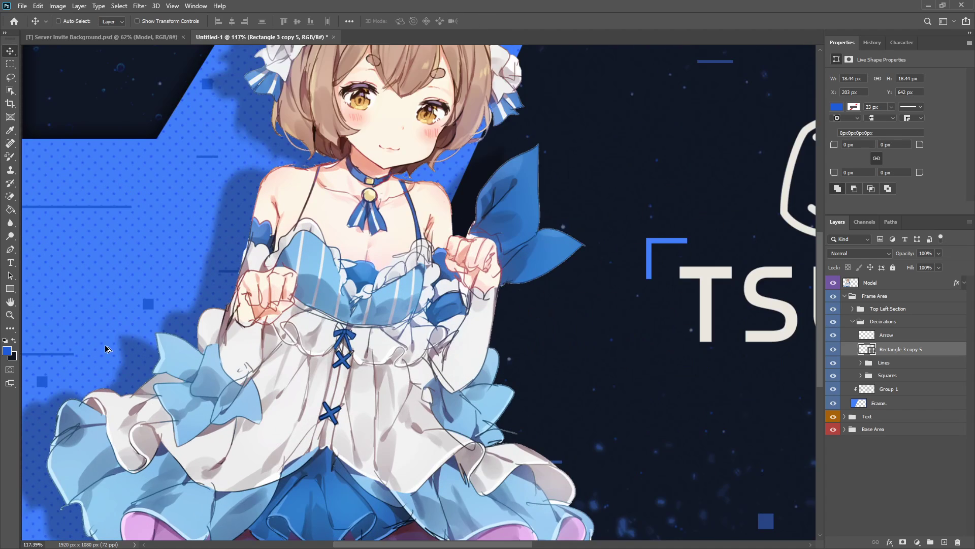
drag(297, 275, 186, 226)
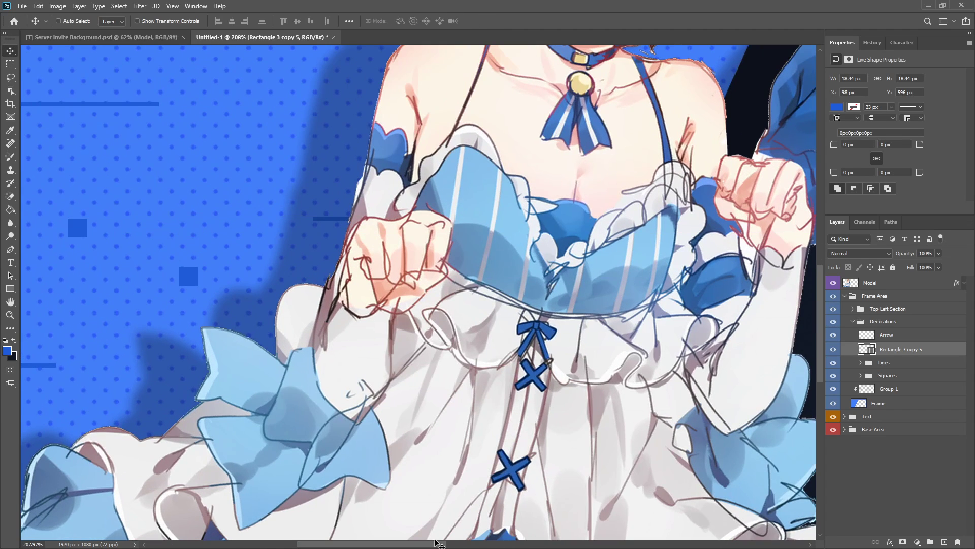
drag(406, 542, 337, 537)
scroll(391, 193, up, 4)
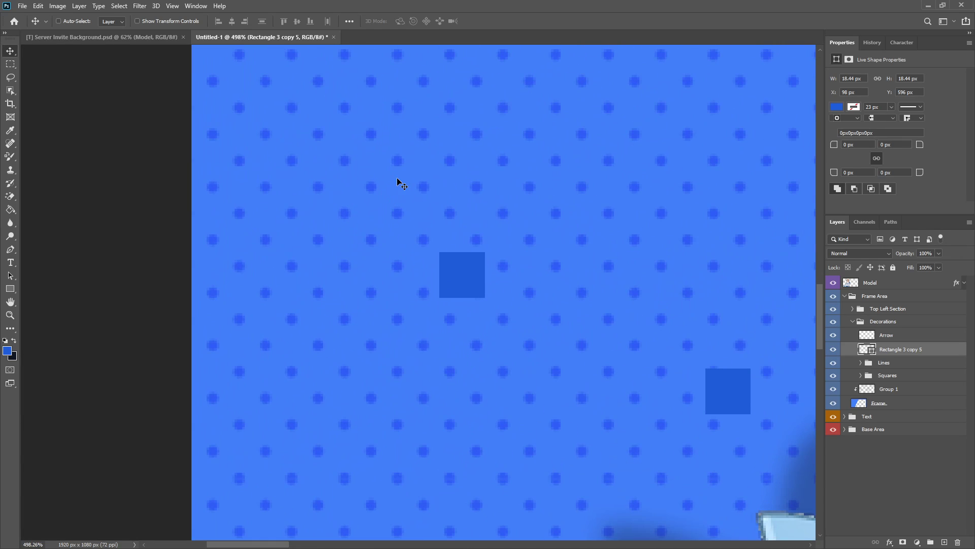
- Stretch the square upward into a taller rectangle
key(ctrl+t)
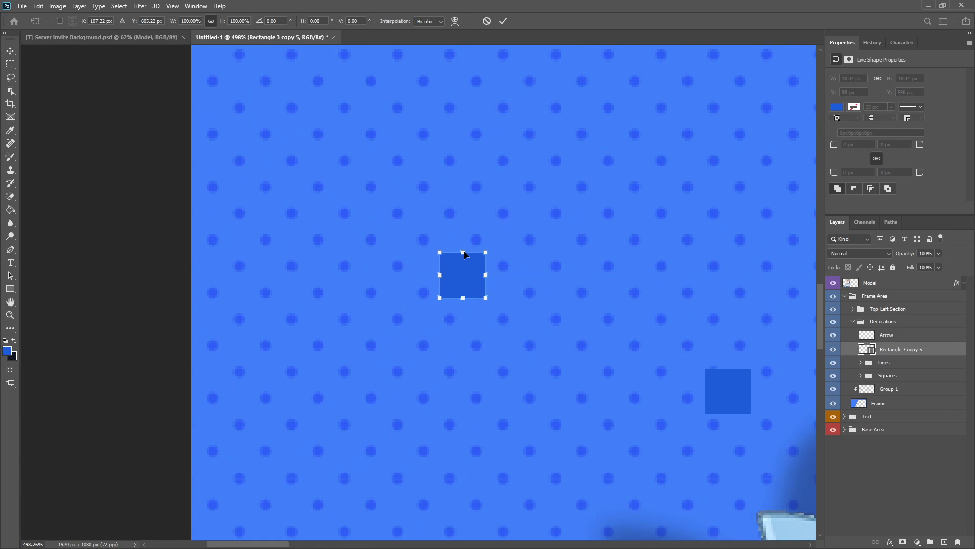
drag(466, 254, 463, 234)
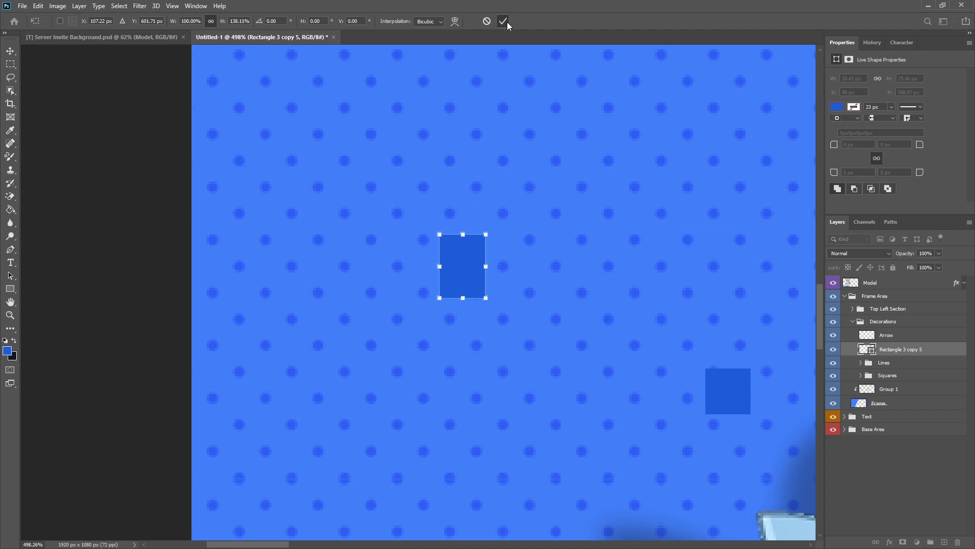
click(503, 21)
scroll(463, 295, down, 5)
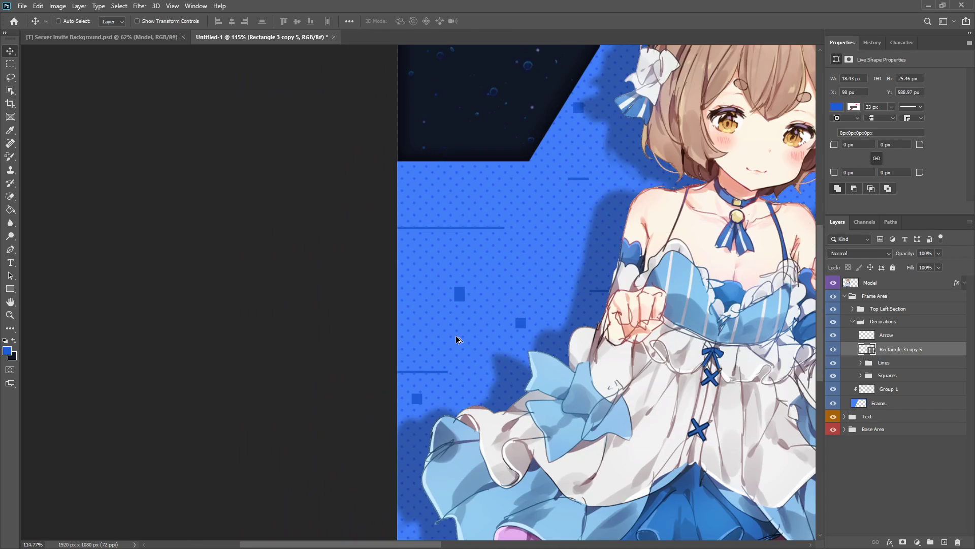
scroll(458, 297, up, 8)
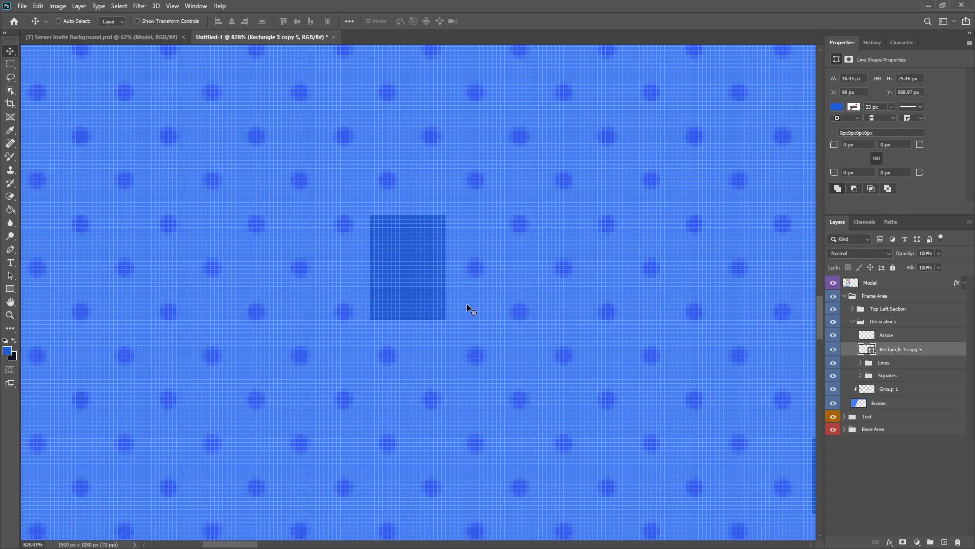
- Scale the rectangle up slightly to about 19.33 × 26.71 px
key(ctrl)
key(ctrl+t)
drag(447, 321, 452, 327)
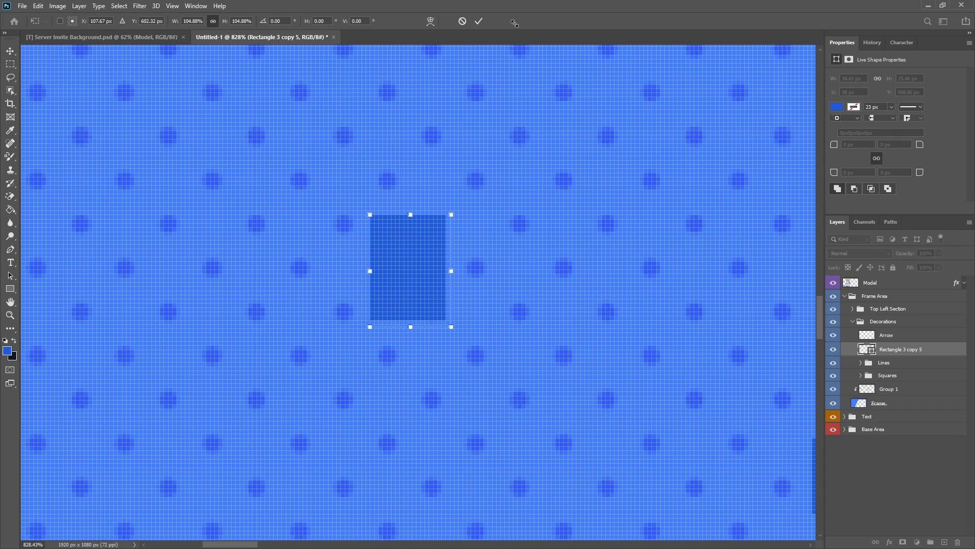
click(479, 21)
scroll(407, 292, up, 1)
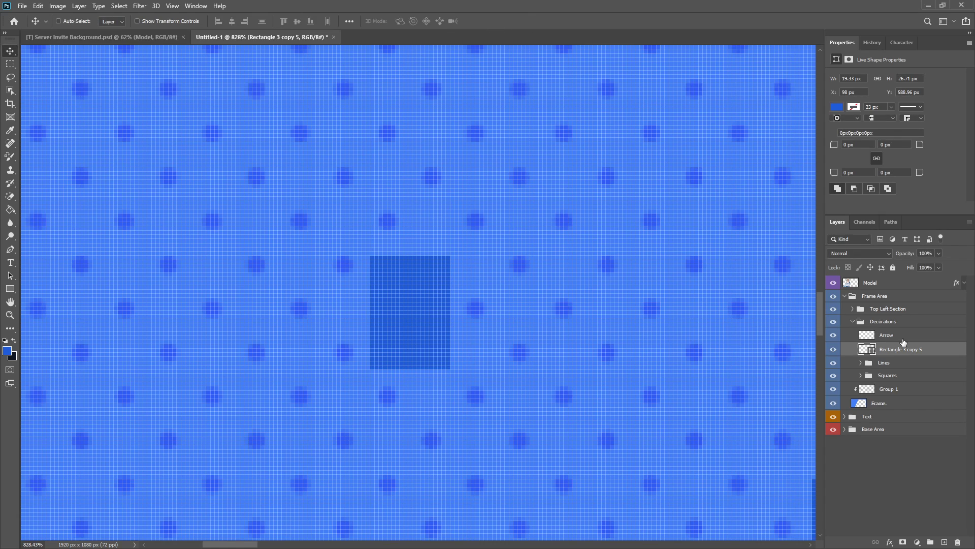
key(alt+bracketright)
- Widen the small blue rectangle slightly to the right
click(10, 249)
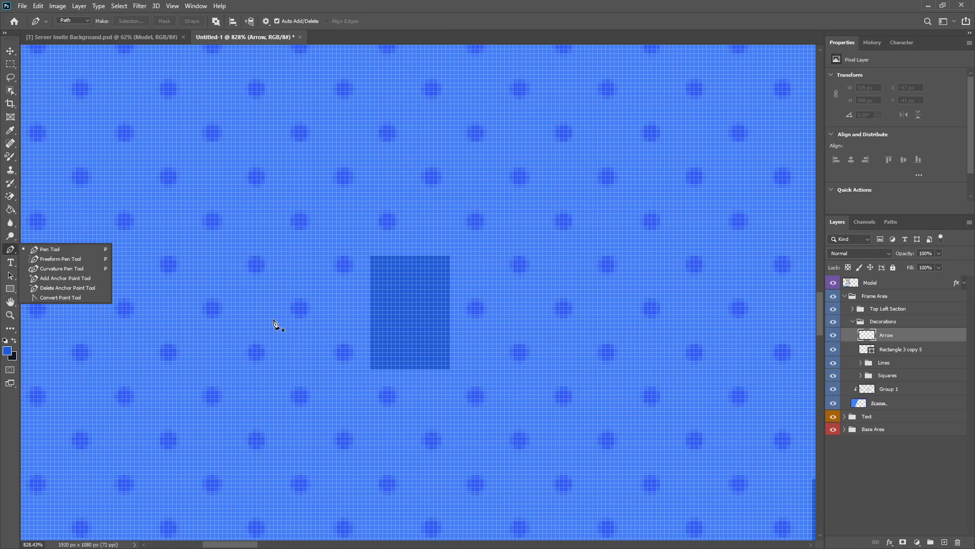
scroll(274, 321, up, 2)
scroll(667, 249, up, 1)
scroll(607, 264, up, 2)
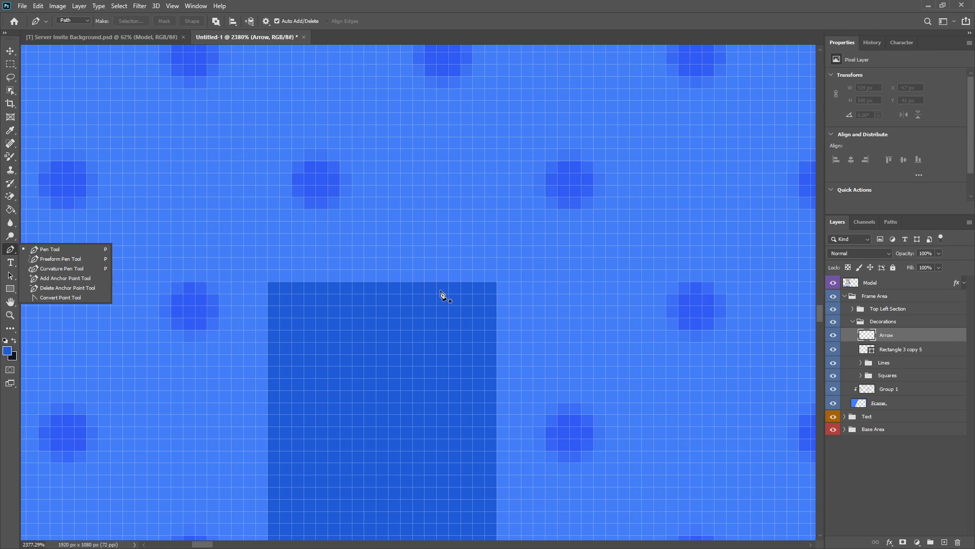
click(904, 357)
key(ctrl+t)
scroll(539, 418, up, 3)
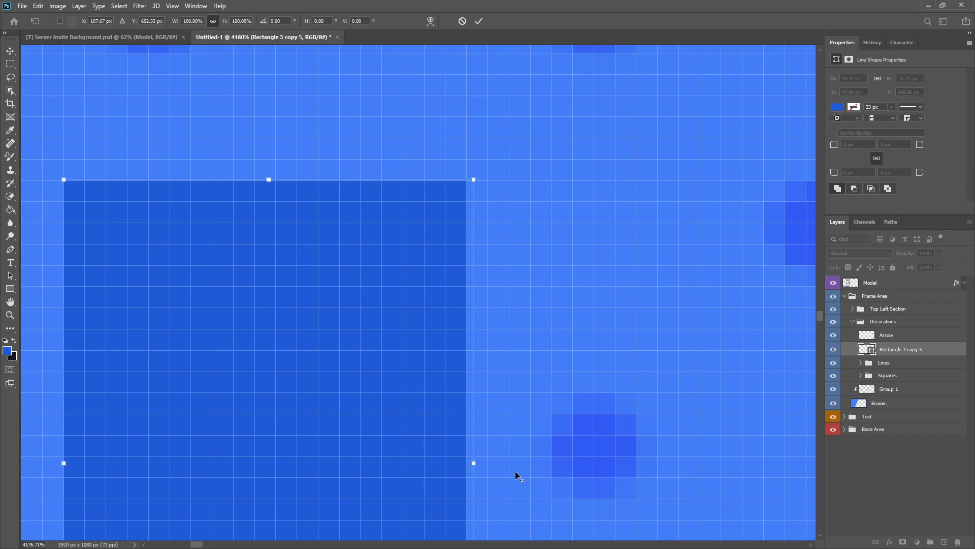
drag(475, 462, 497, 462)
click(479, 20)
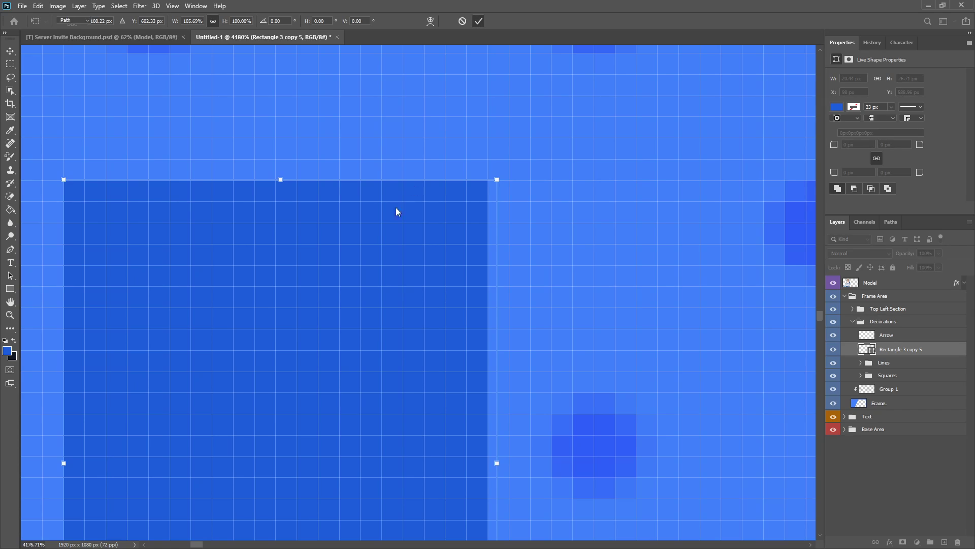
scroll(348, 250, down, 5)
scroll(331, 197, up, 4)
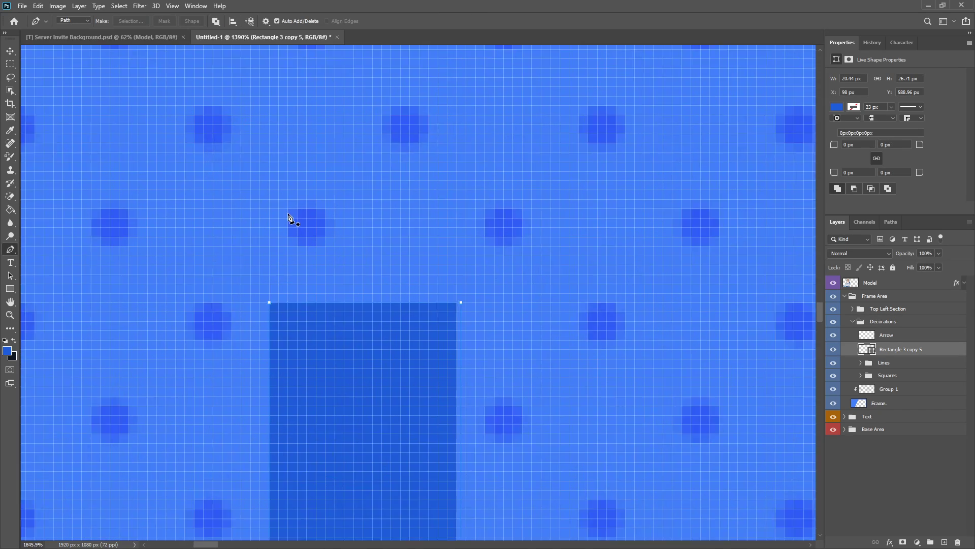
- On the Arrow layer, trace a triangular arrowhead path centred above the rectangle
click(906, 335)
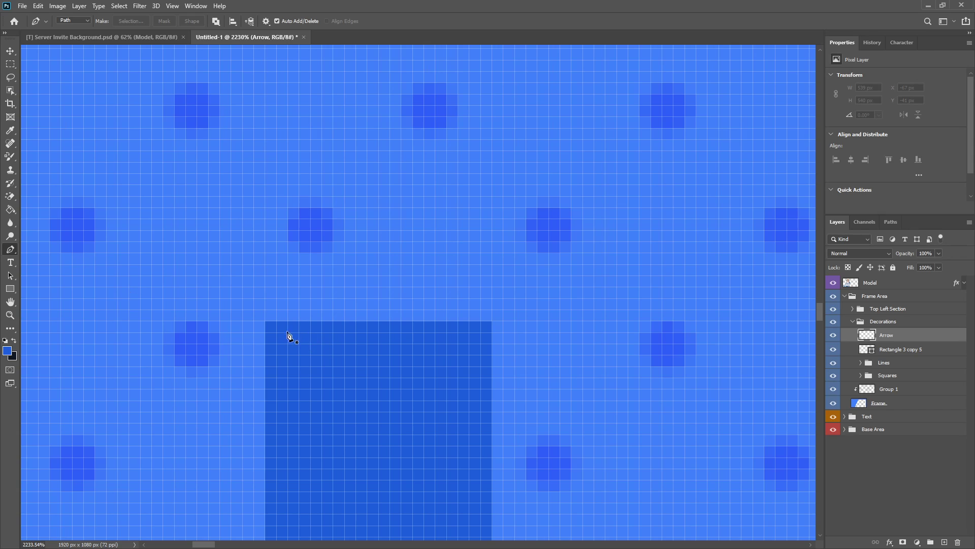
click(265, 321)
click(379, 219)
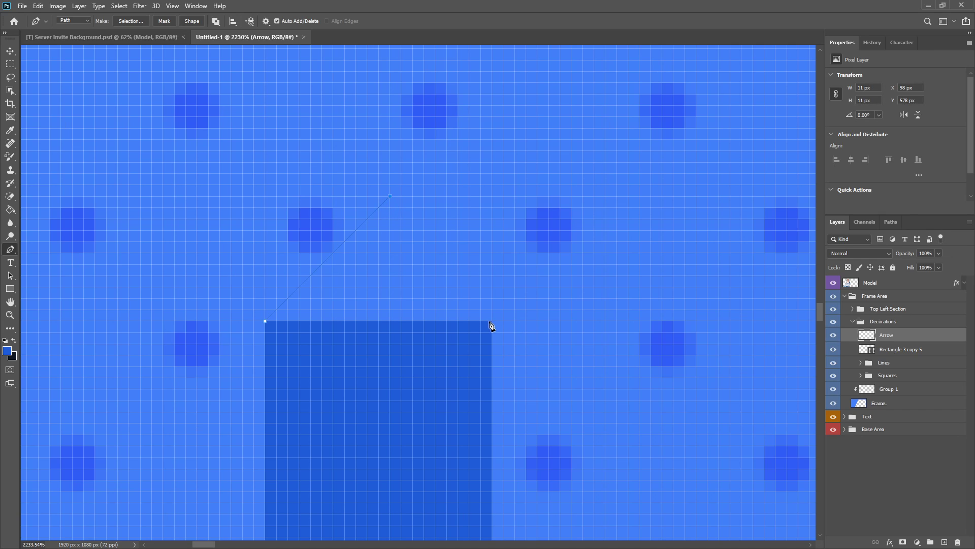
scroll(413, 414, down, 8)
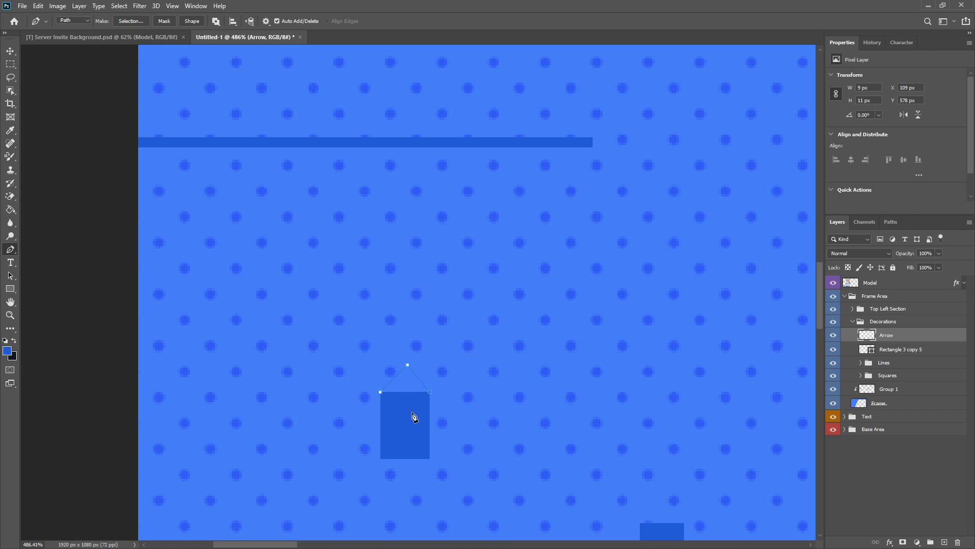
scroll(412, 380, up, 9)
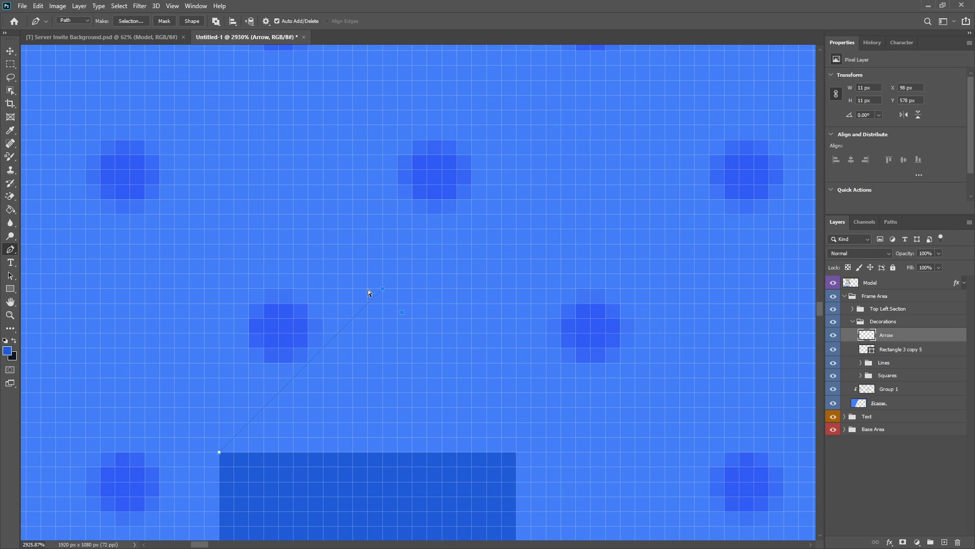
drag(368, 292, 370, 291)
scroll(516, 456, down, 4)
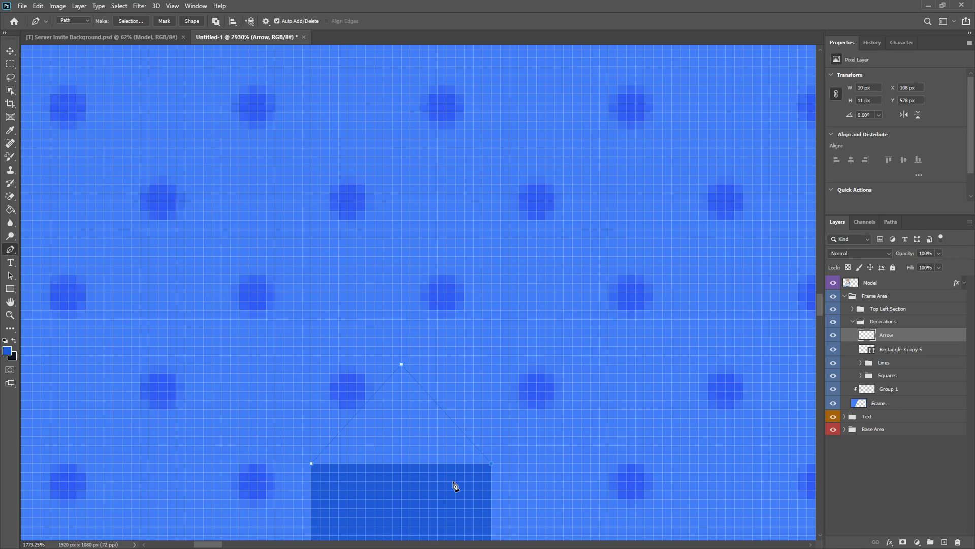
scroll(447, 497, up, 3)
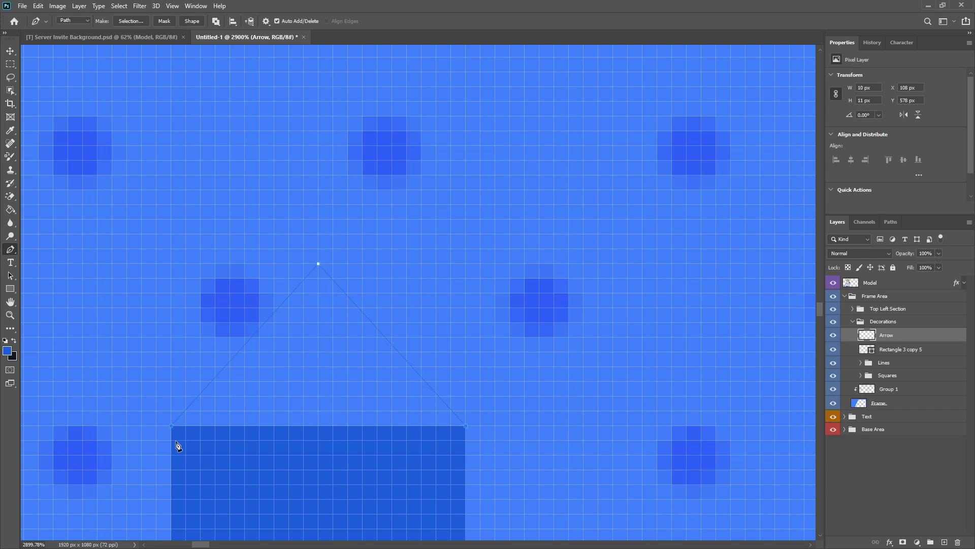
- Turn the triangle path into a selection and fill it with the rectangle's sampled blue
right_click(335, 363)
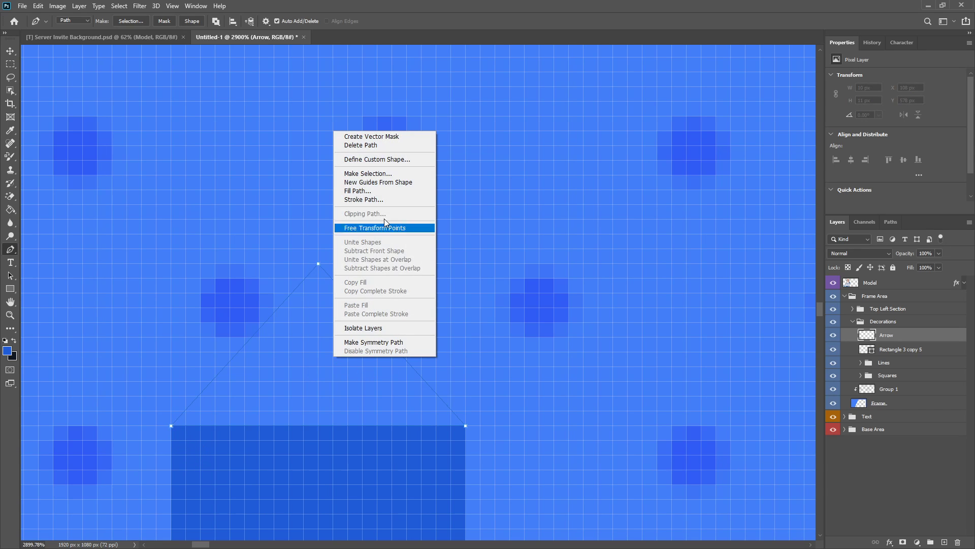
click(379, 176)
click(539, 151)
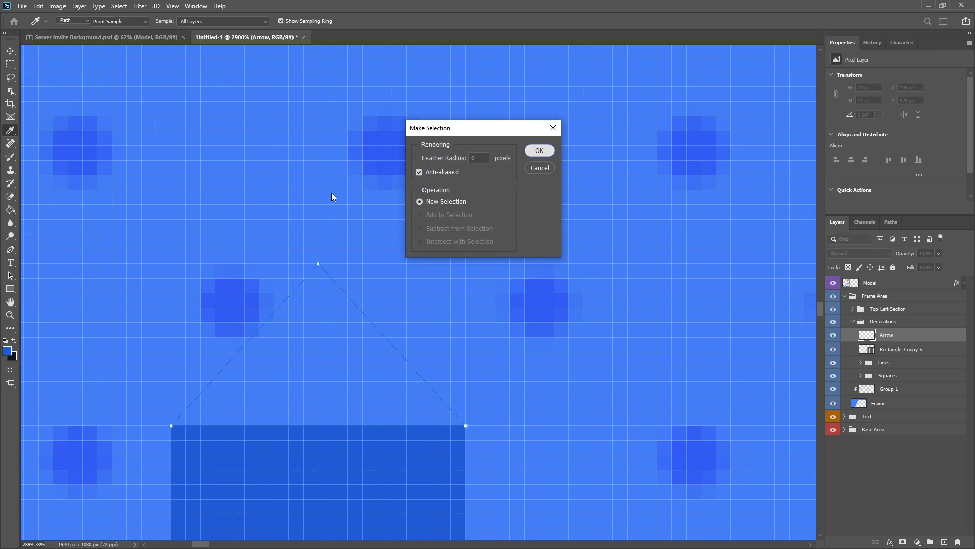
key(shift+F5)
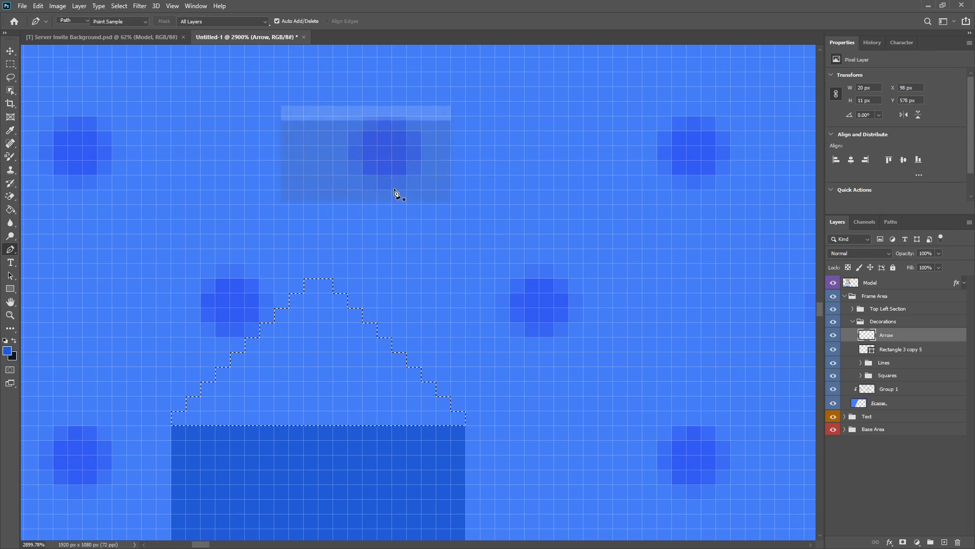
click(376, 130)
click(356, 157)
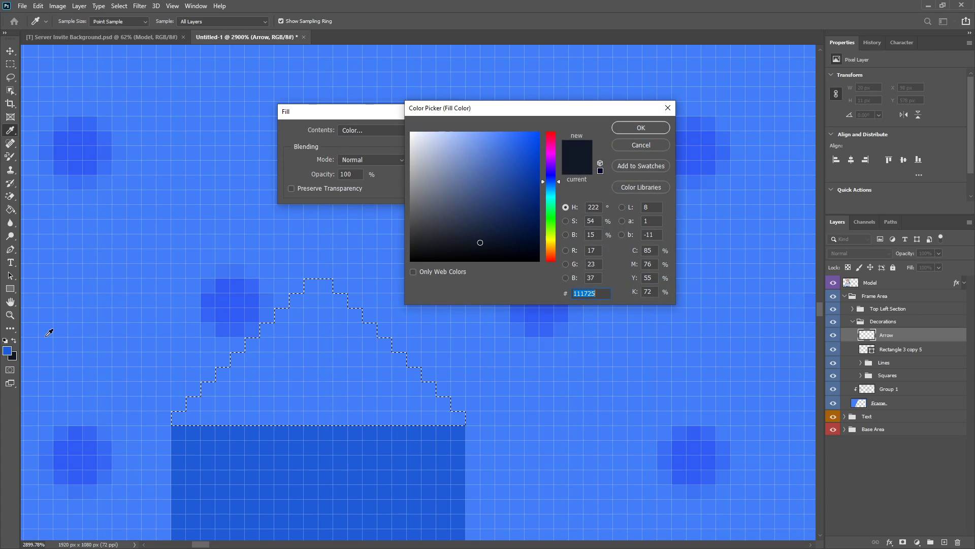
click(695, 148)
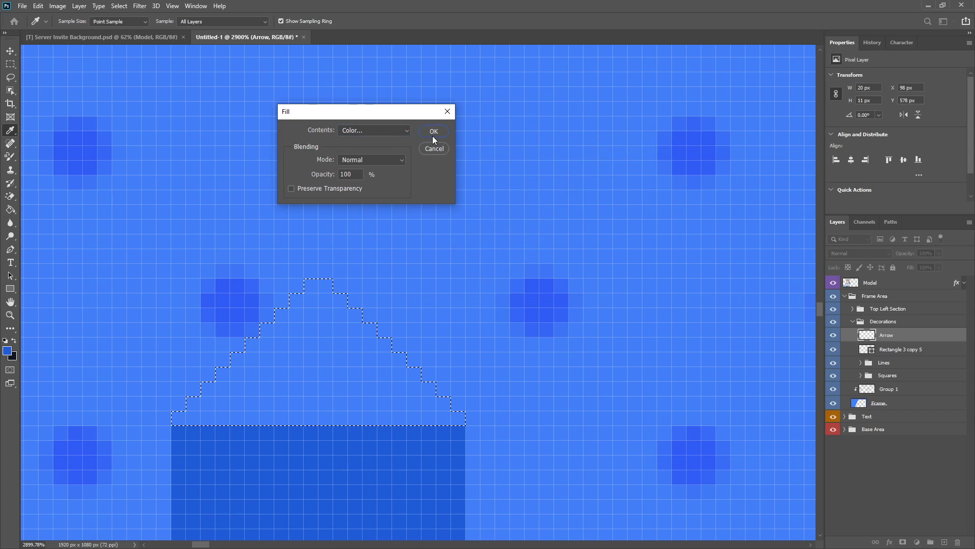
click(432, 131)
- Deselect the triangle and rasterize the rectangle shape layer
key(m)
right_click(361, 196)
click(376, 201)
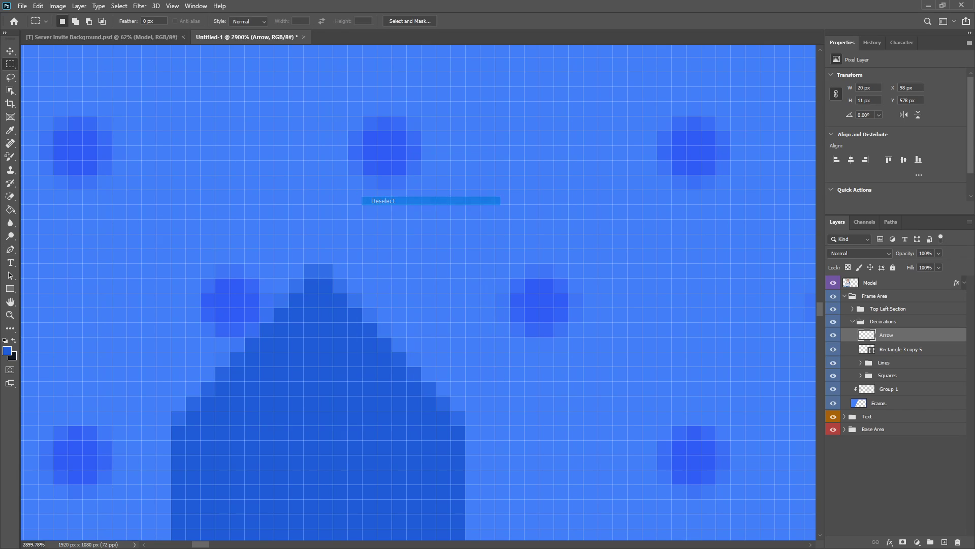
click(910, 348)
right_click(911, 347)
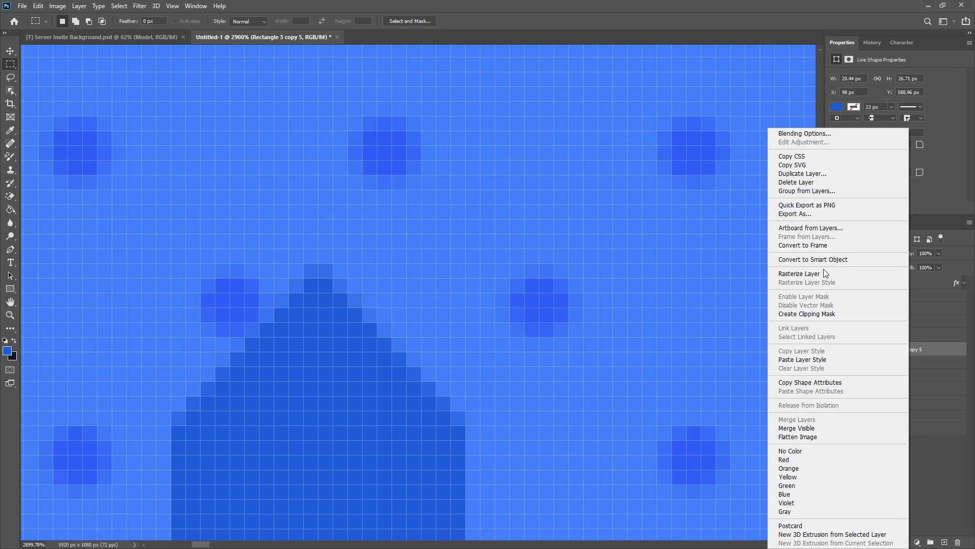
click(824, 273)
- Merge the arrowhead down into the rectangle and name the merged layer Arrow
click(910, 335)
right_click(909, 335)
click(815, 416)
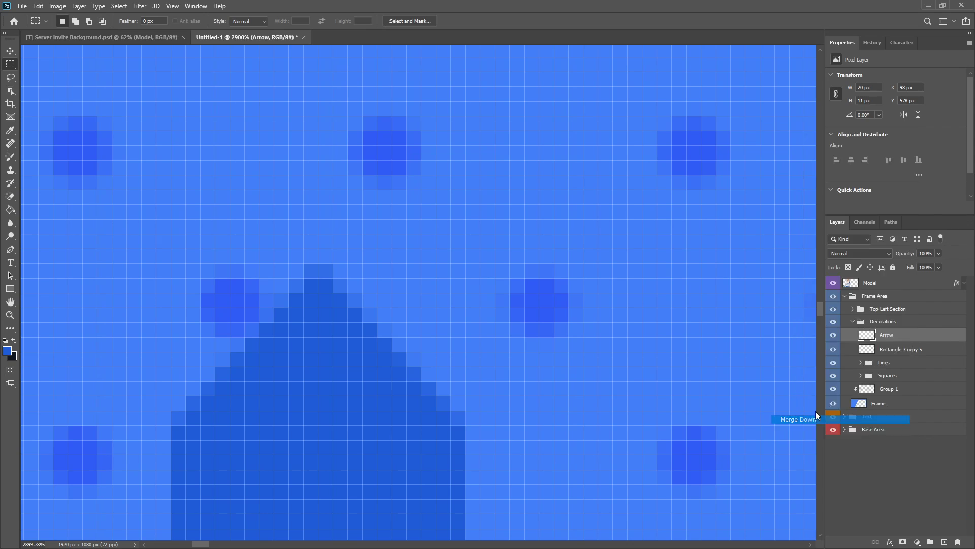
double_click(897, 336)
text(Arrow)
key(Return)
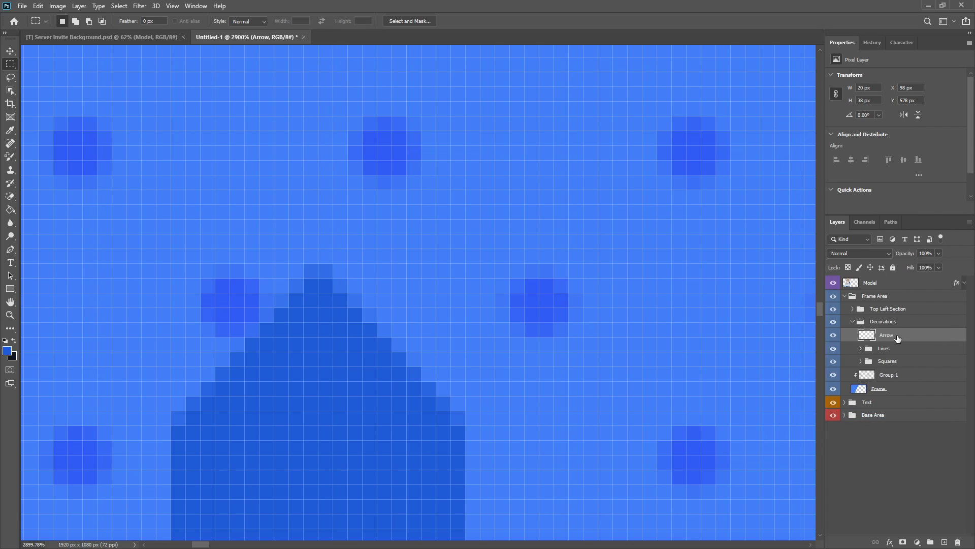
scroll(509, 360, down, 10)
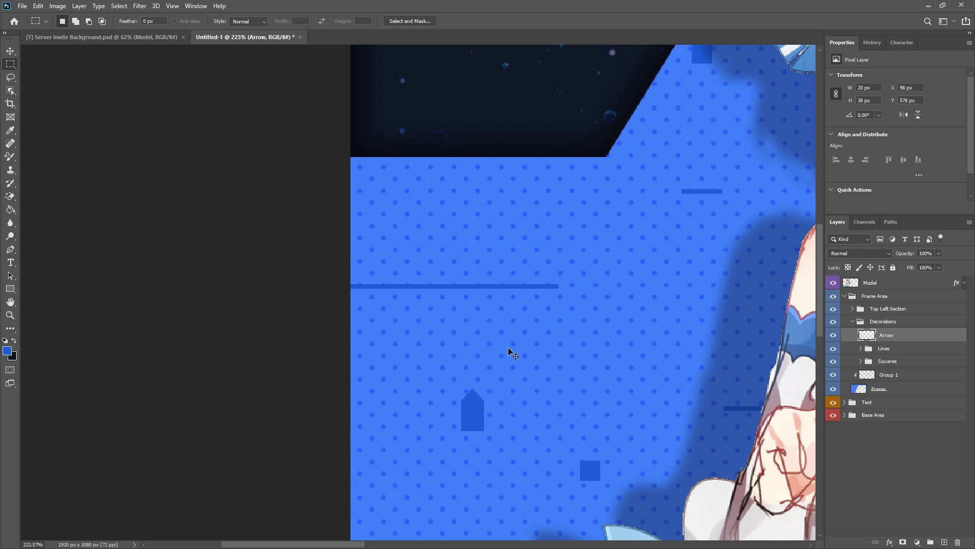
- Rotate the arrow 90° to point right and place it at the banner's left edge (X 6, Y 606)
key(ctrl+t)
drag(512, 356, 529, 402)
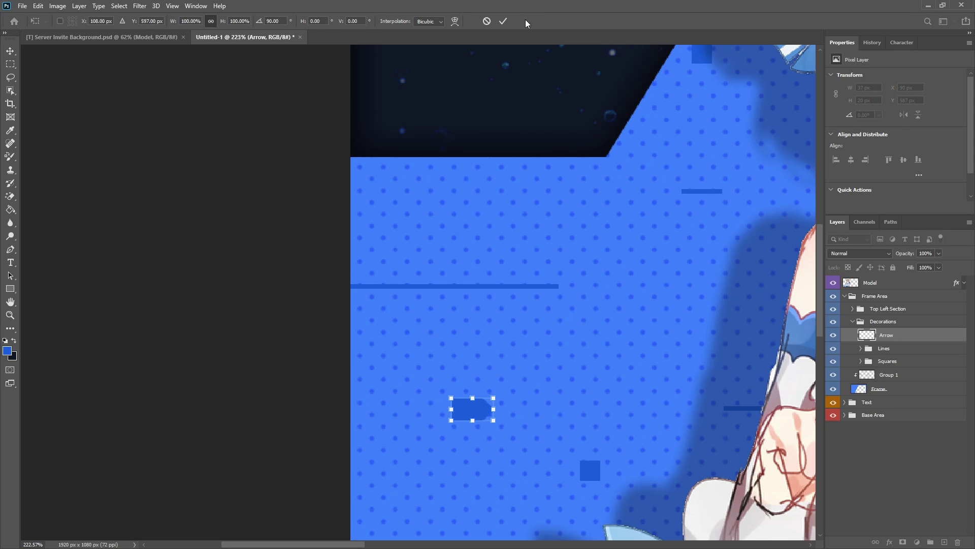
click(504, 20)
scroll(452, 230, down, 4)
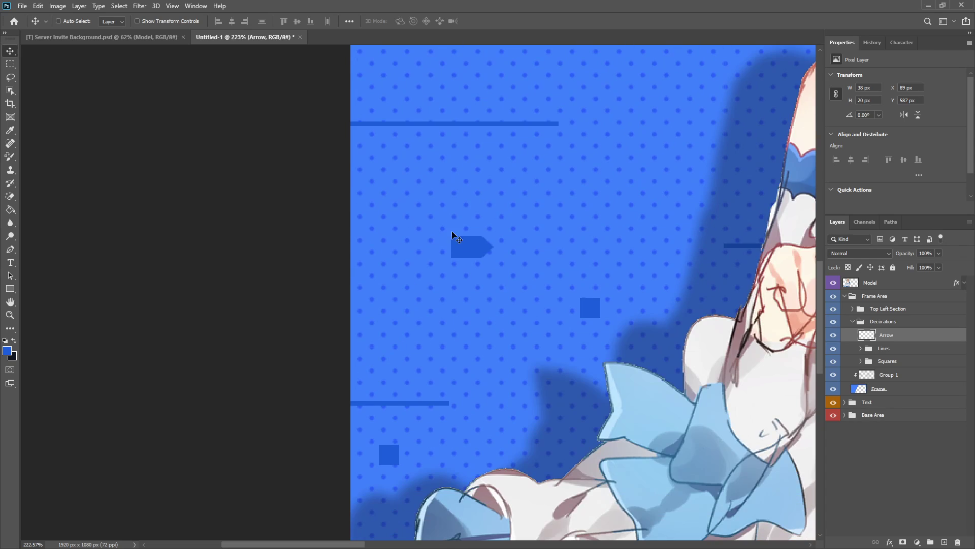
drag(453, 232, 376, 265)
key(ctrl+0)
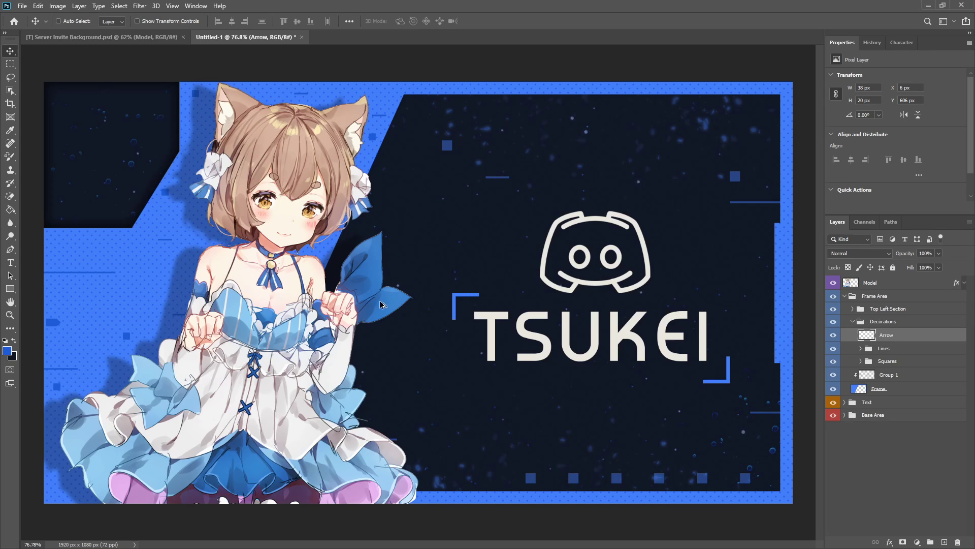
scroll(50, 326, up, 1)
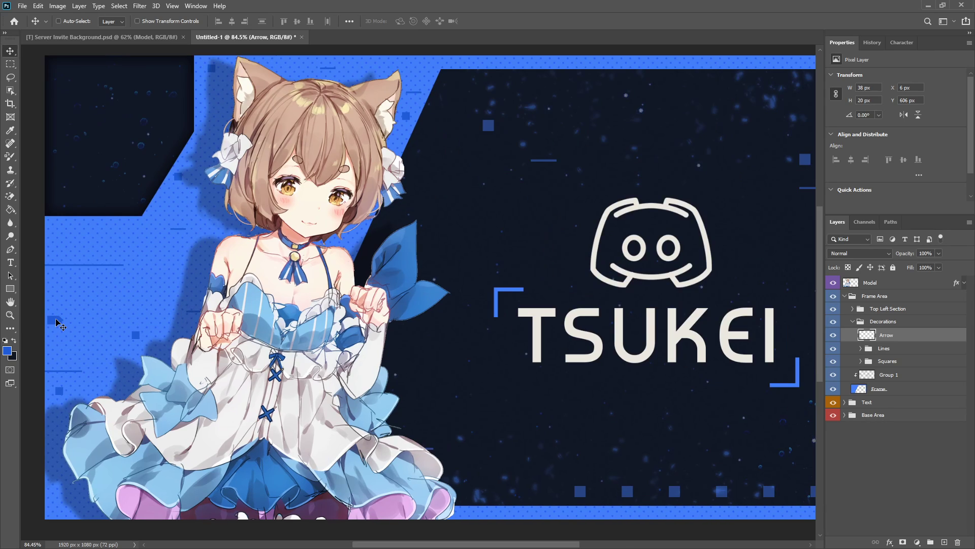
scroll(92, 359, down, 2)
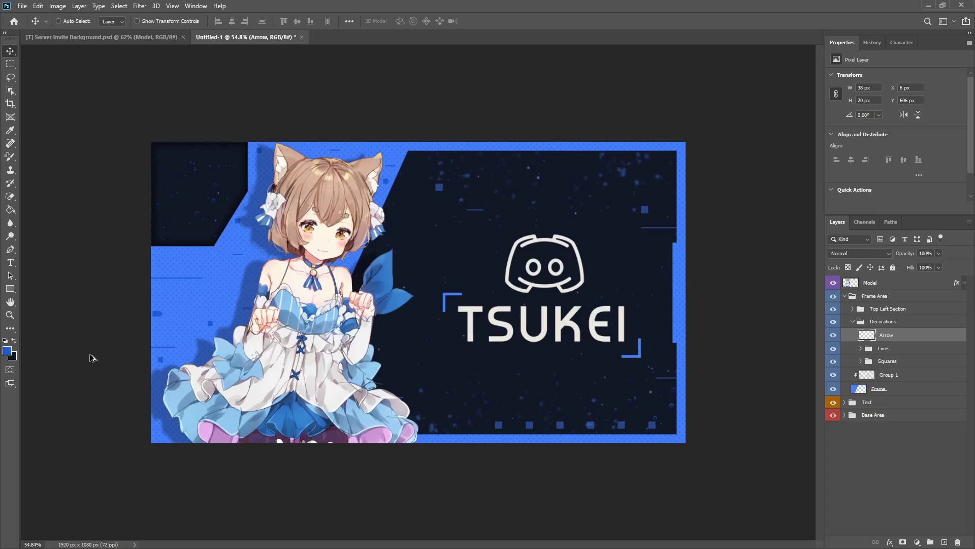
scroll(91, 358, down, 1)
scroll(212, 309, up, 3)
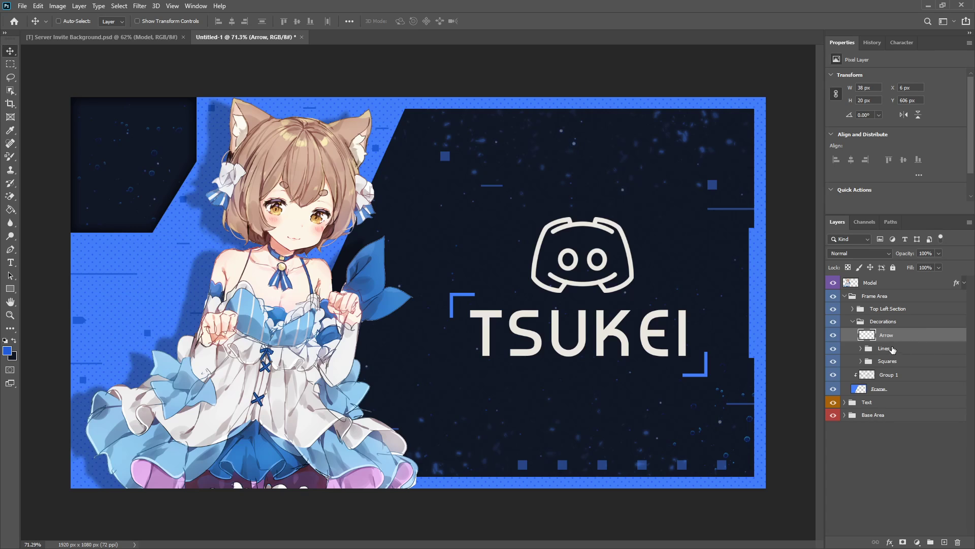
- Add a new empty layer above the Arrow layer
click(943, 542)
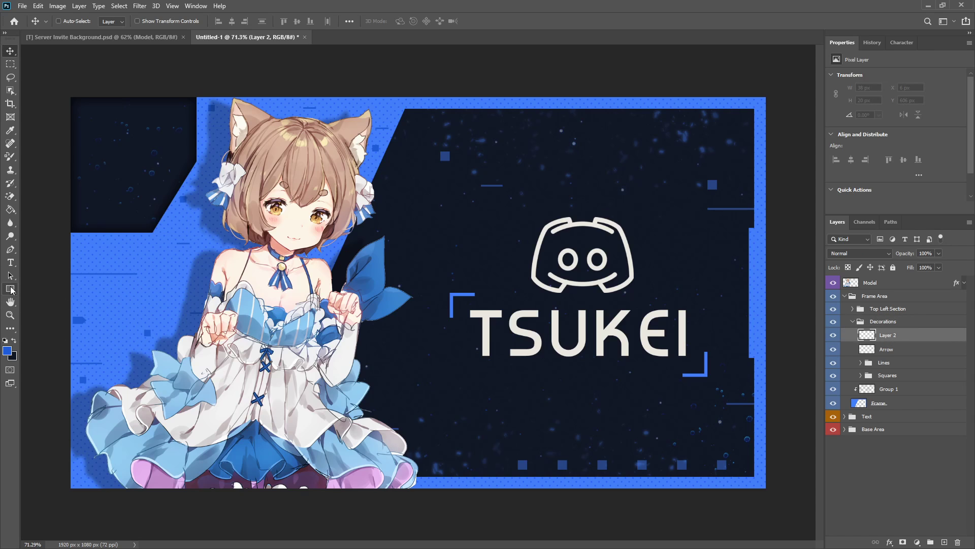
click(10, 291)
scroll(131, 501, up, 3)
scroll(309, 543, left, 3)
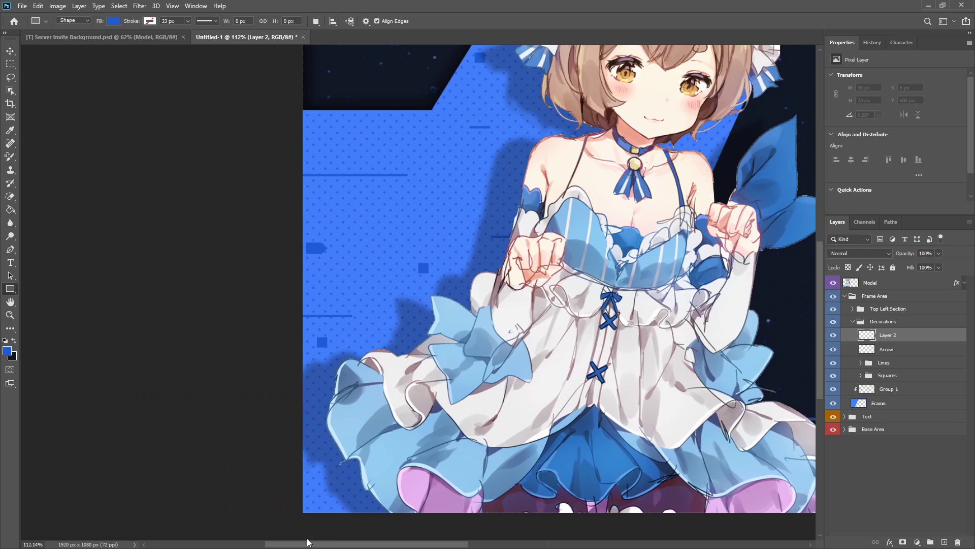
scroll(333, 477, down, 5)
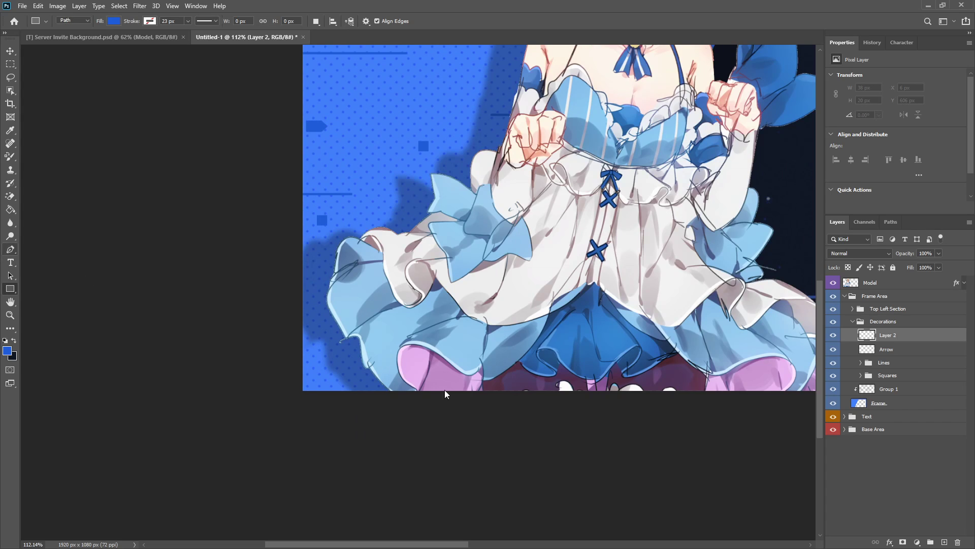
- Draw a closed triangle path with the Pen tool on the banner's bottom edge
key(p)
scroll(285, 374, up, 2)
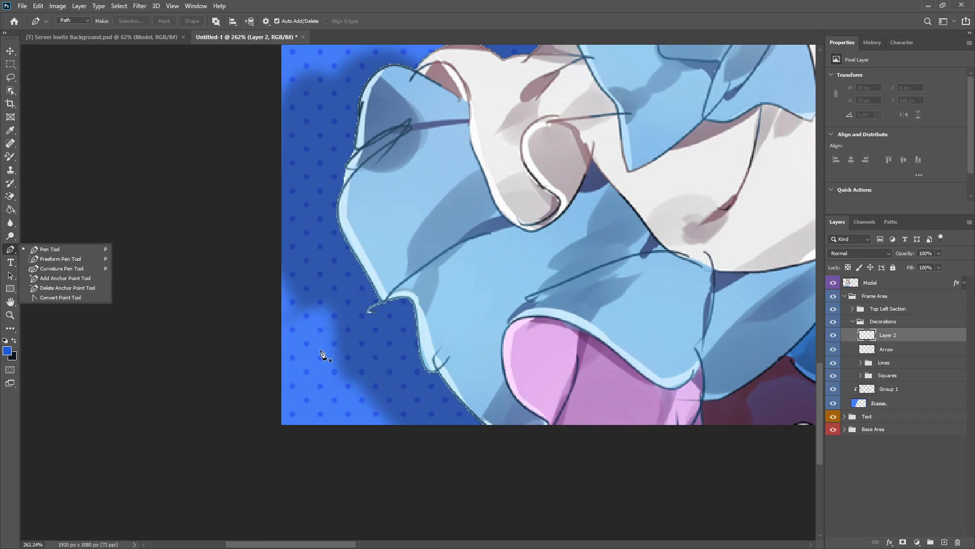
click(353, 294)
shift+click(353, 427)
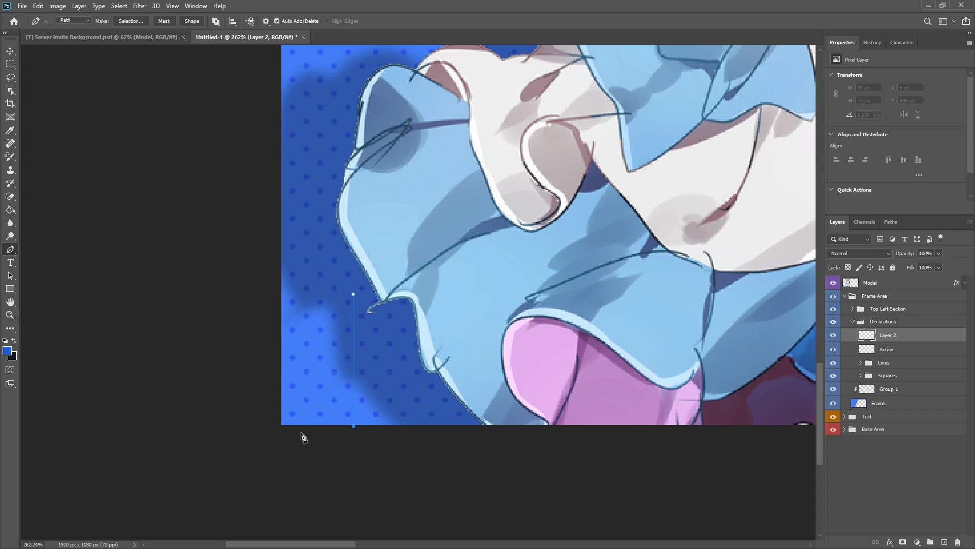
click(233, 425)
click(353, 294)
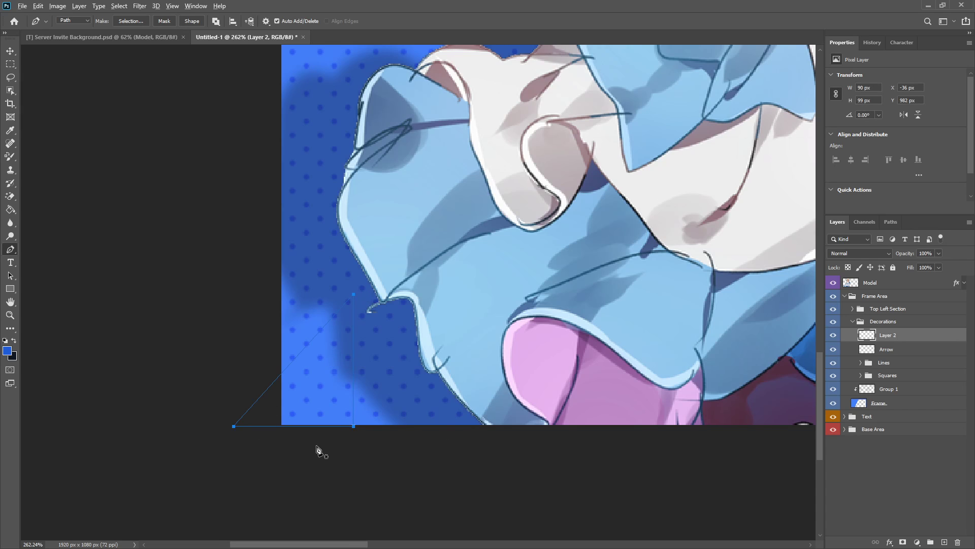
scroll(319, 451, down, 5)
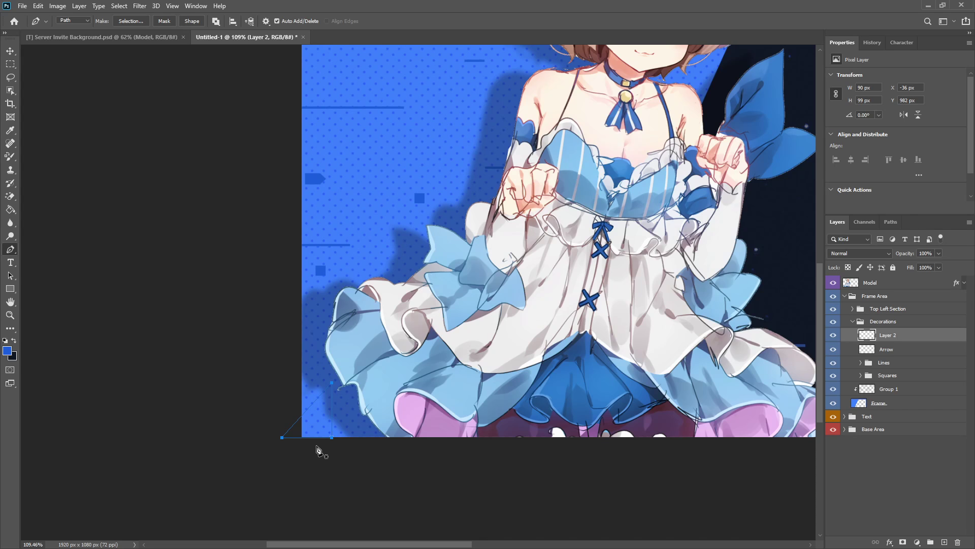
scroll(285, 440, up, 6)
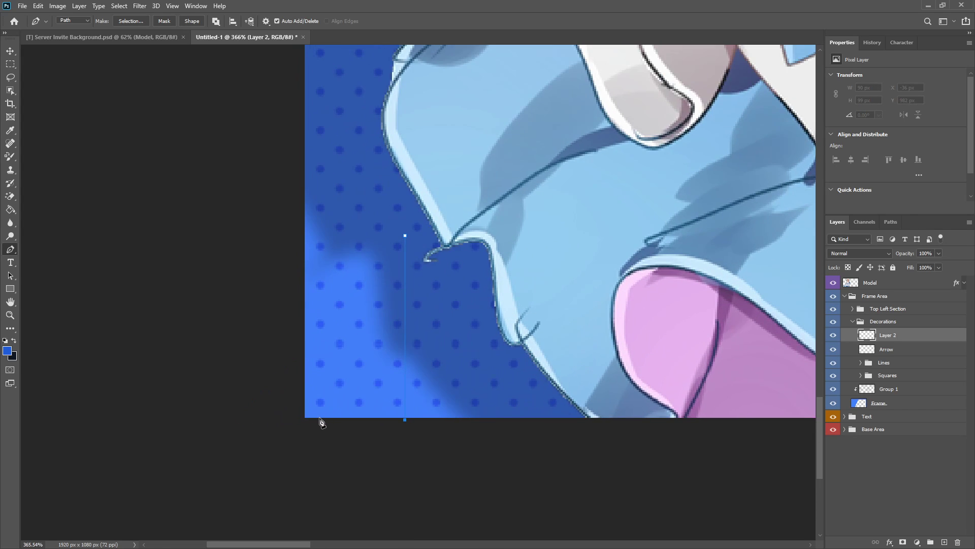
click(318, 419)
- Turn the triangle path into a selection and fill it with darker blue #1f5bd7
right_click(393, 285)
click(417, 331)
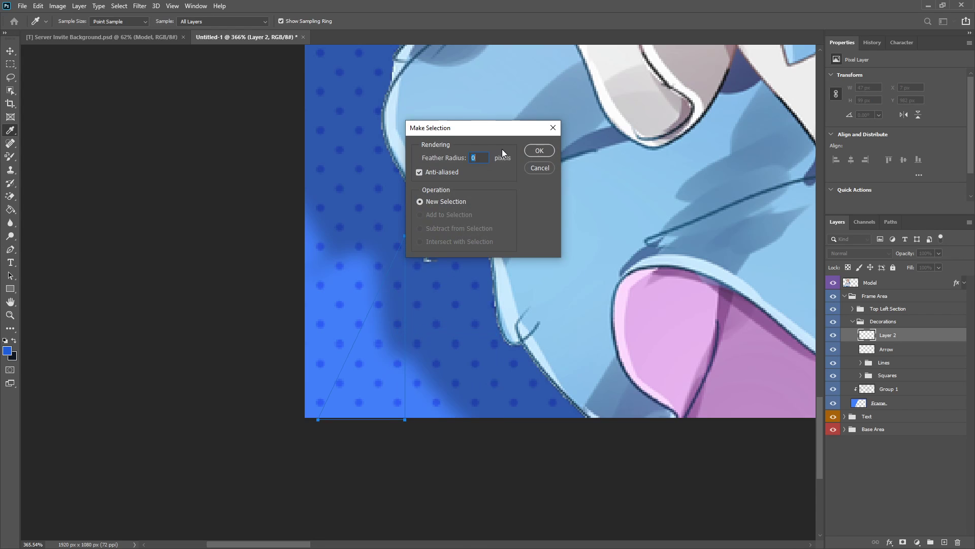
click(532, 148)
key(shift+F5)
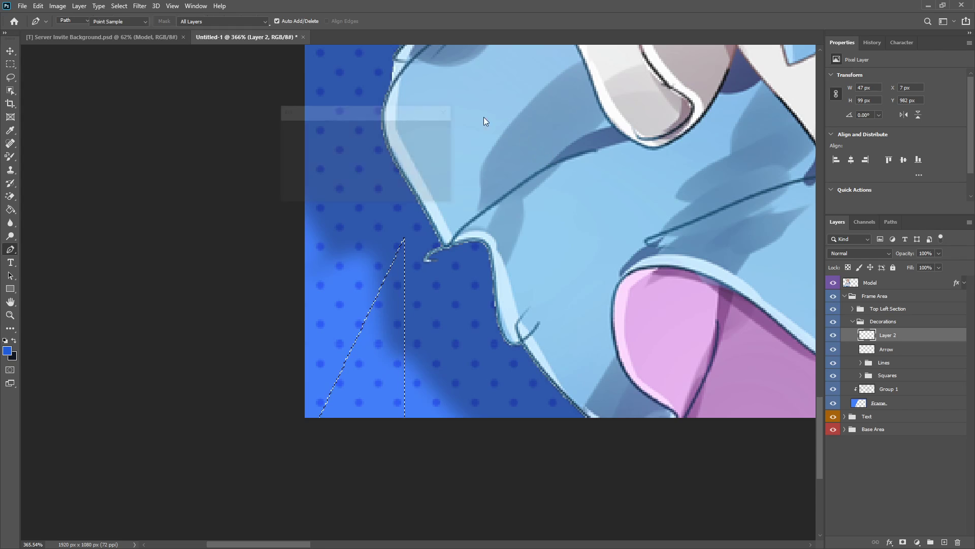
click(373, 130)
click(381, 160)
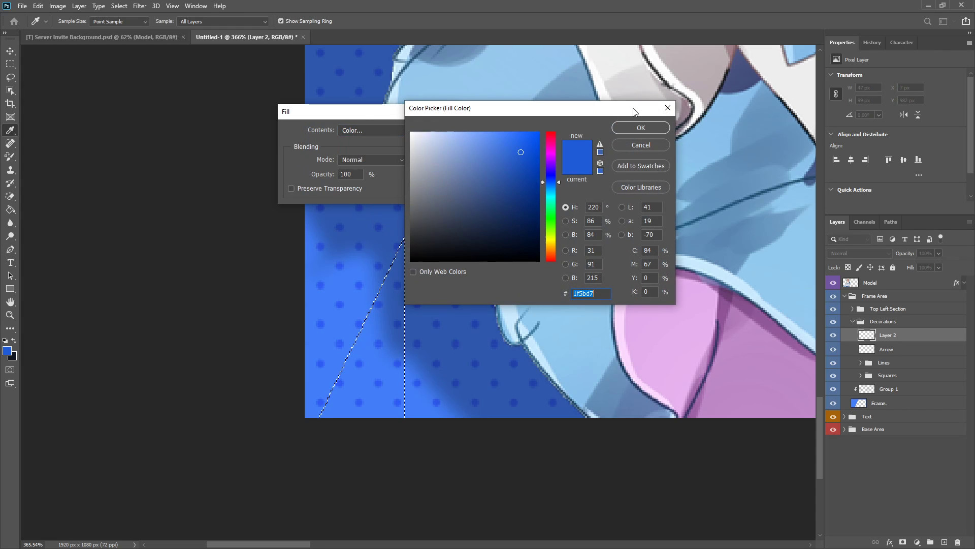
click(650, 125)
click(433, 132)
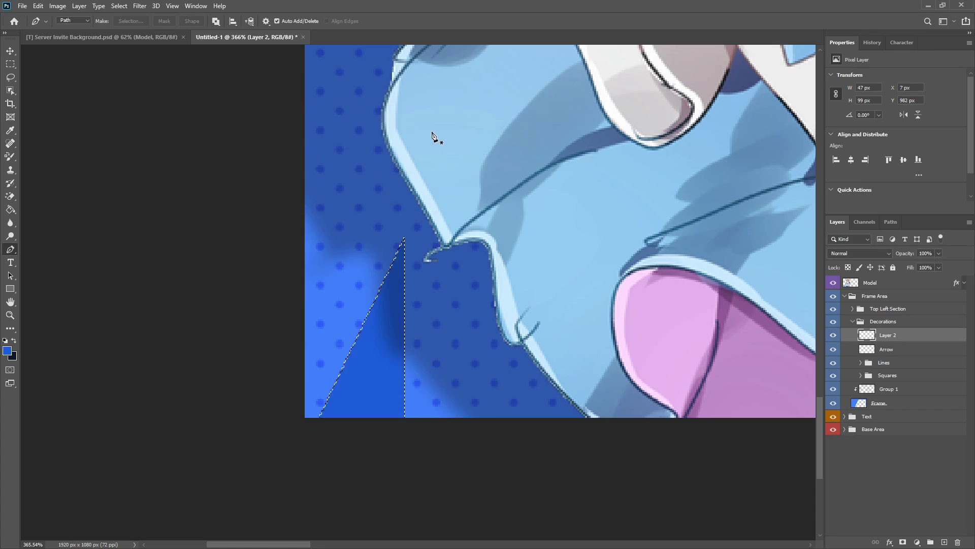
- Clear the selection, duplicate the blue triangle, and shift the copy aside
key(v)
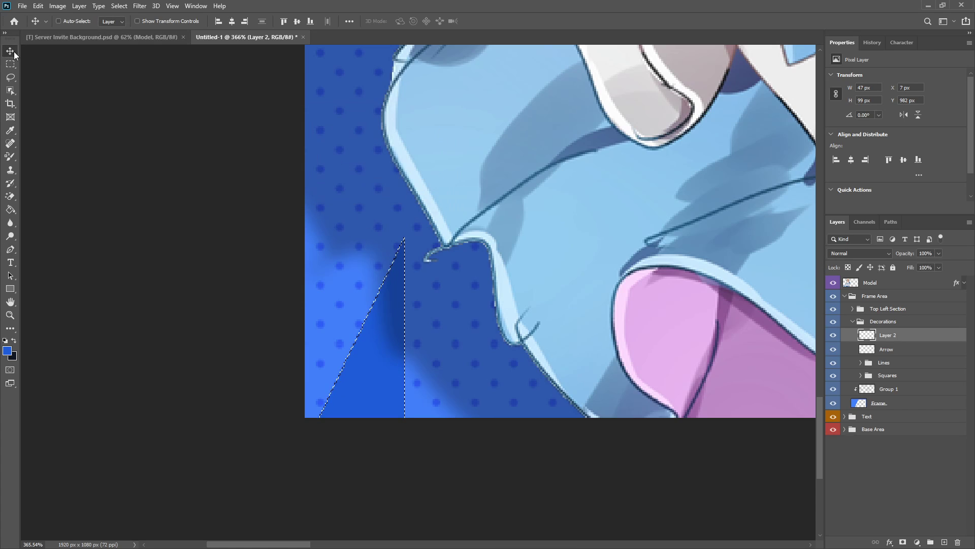
key(m)
right_click(495, 204)
key(ctrl+j)
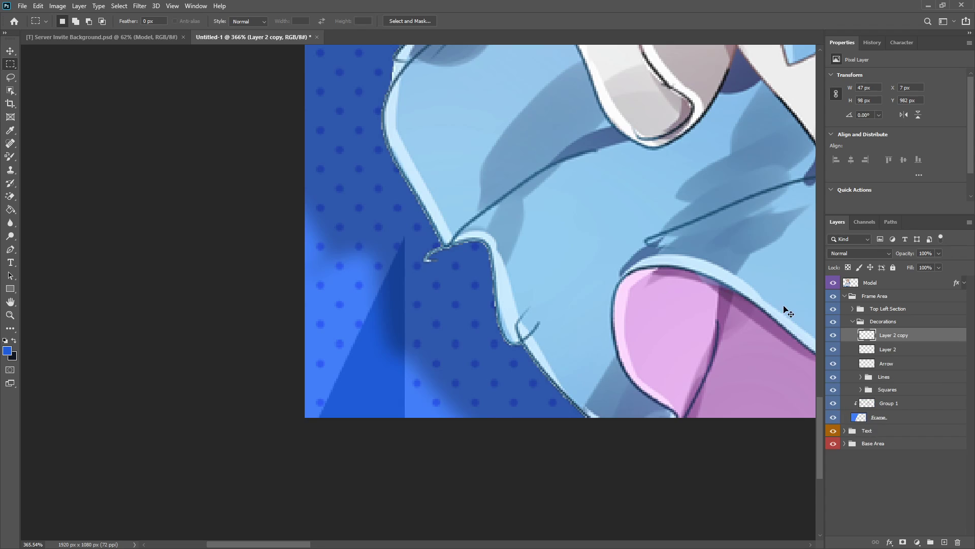
key(ctrl+t)
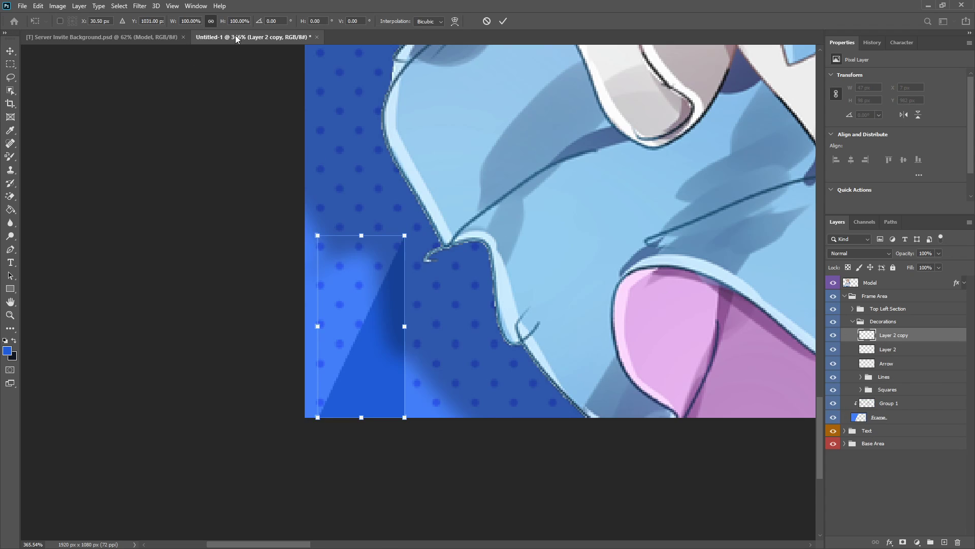
click(502, 21)
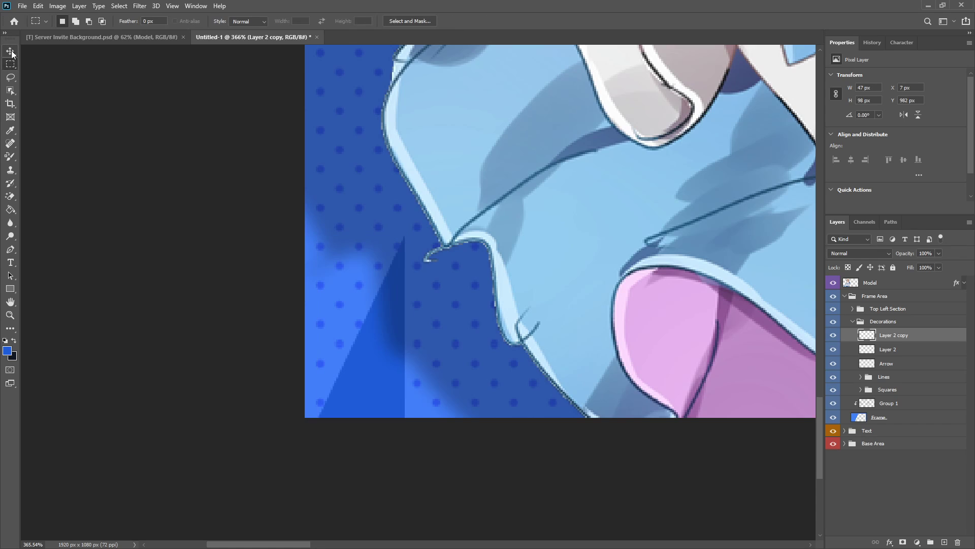
key(v)
drag(358, 327, 444, 409)
- Mirror the triangle copy and slide it left to meet the original
key(ctrl+t)
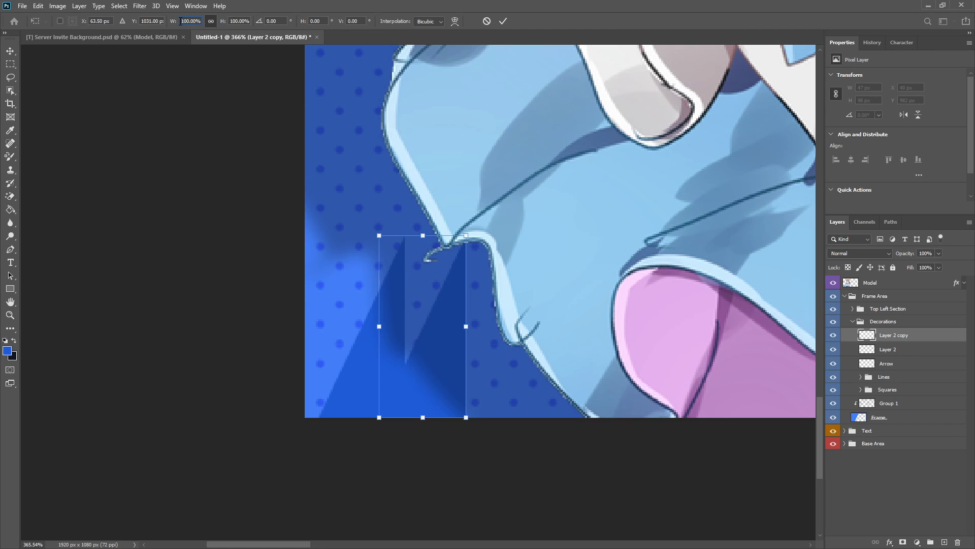
text(-)
click(503, 21)
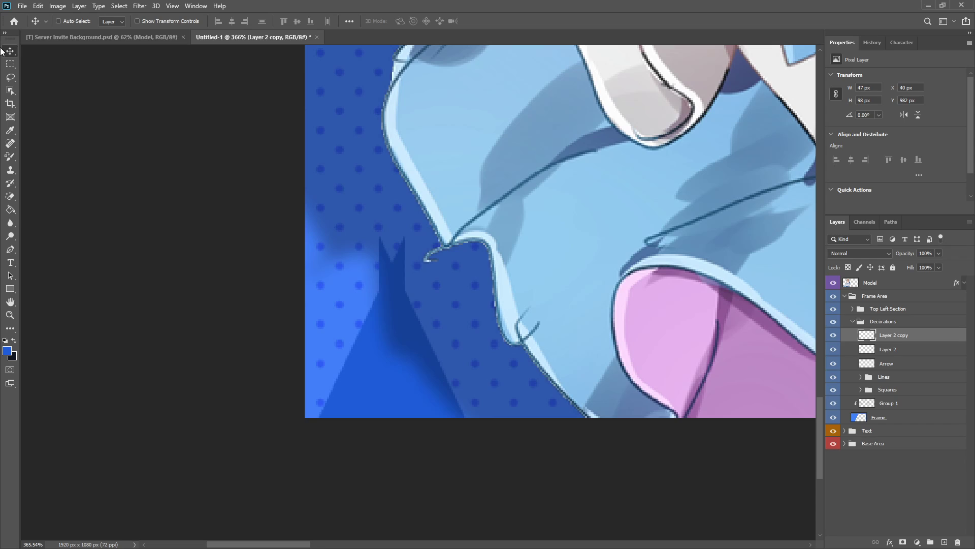
drag(395, 366, 358, 398)
scroll(369, 406, down, 3)
scroll(366, 422, down, 3)
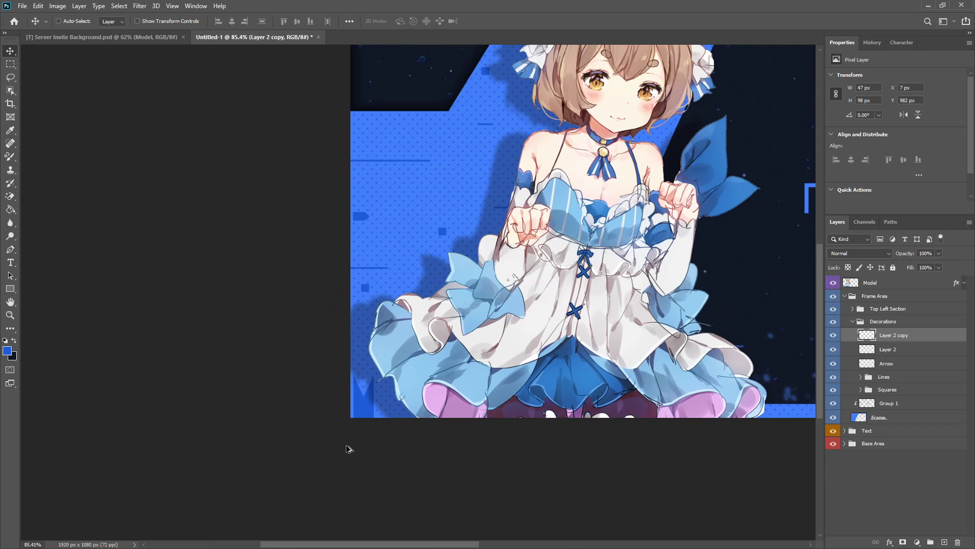
scroll(420, 366, up, 6)
scroll(333, 297, down, 5)
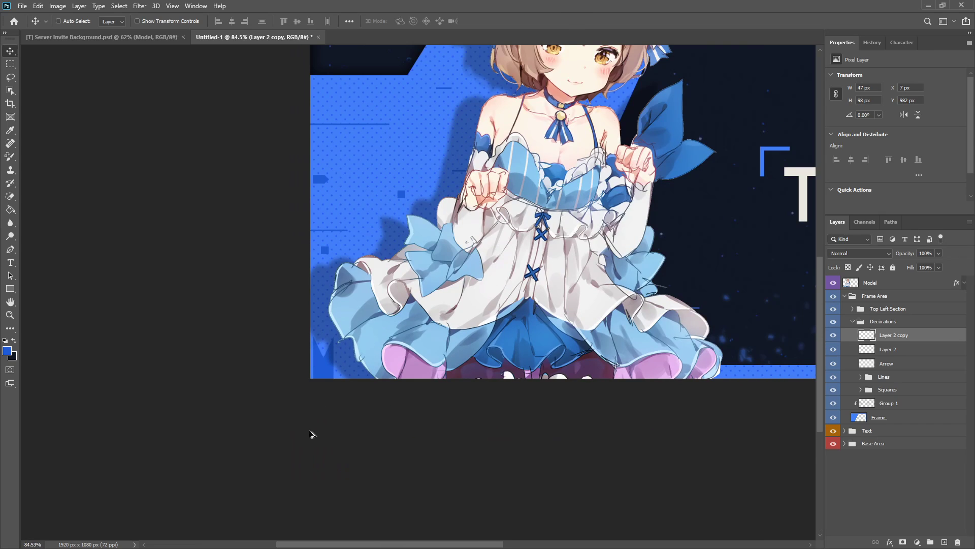
- Merge both triangles into one notched flag and nudge it into the bottom-left corner
ctrl+click(897, 352)
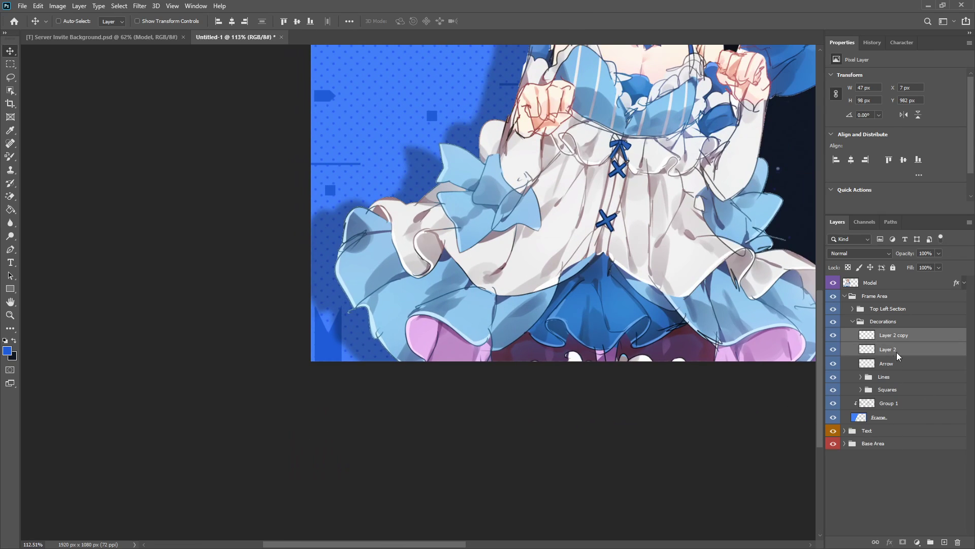
right_click(897, 352)
click(805, 420)
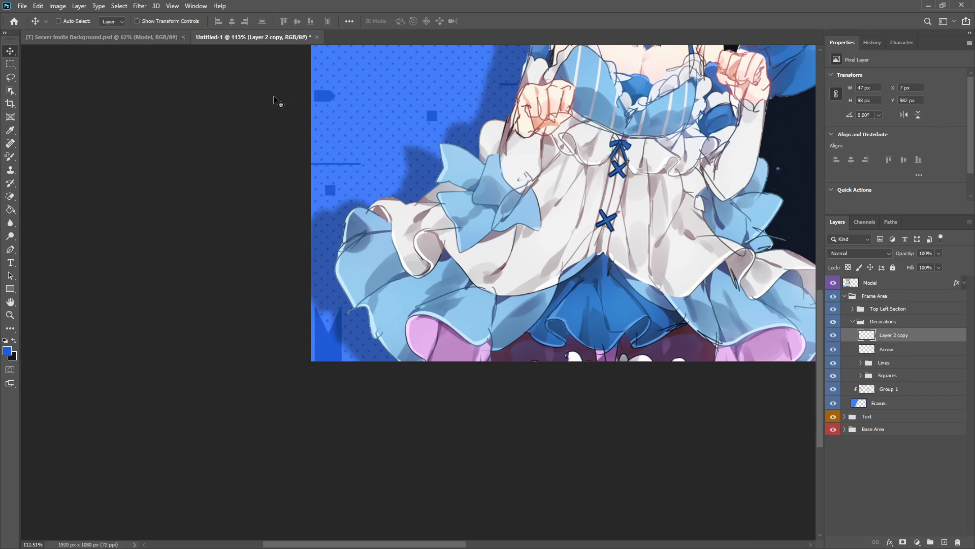
drag(355, 372, 364, 384)
key(ctrl+0)
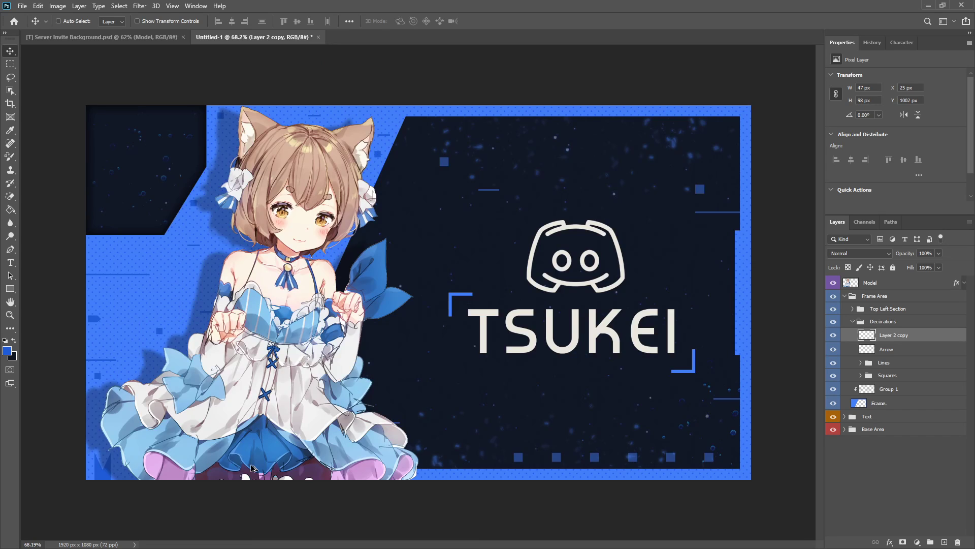
scroll(77, 487, up, 8)
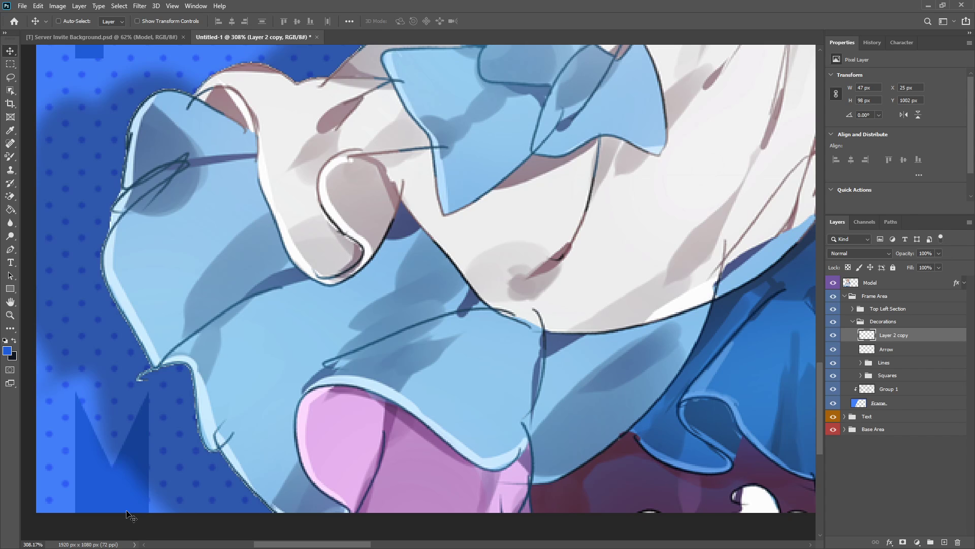
scroll(129, 513, down, 8)
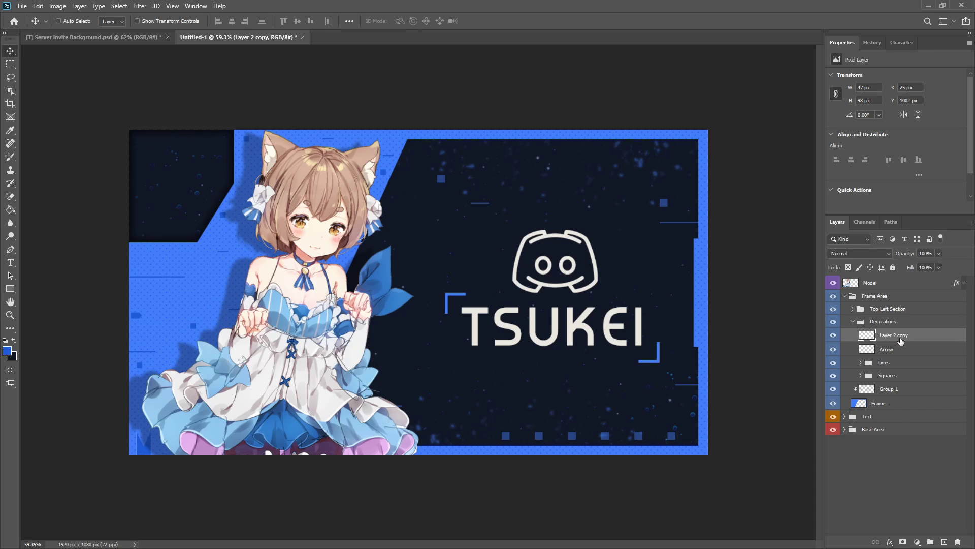
- Give Layer 2 copy an Inner Shadow with choke 22 and size 8
right_click(894, 339)
key(Escape)
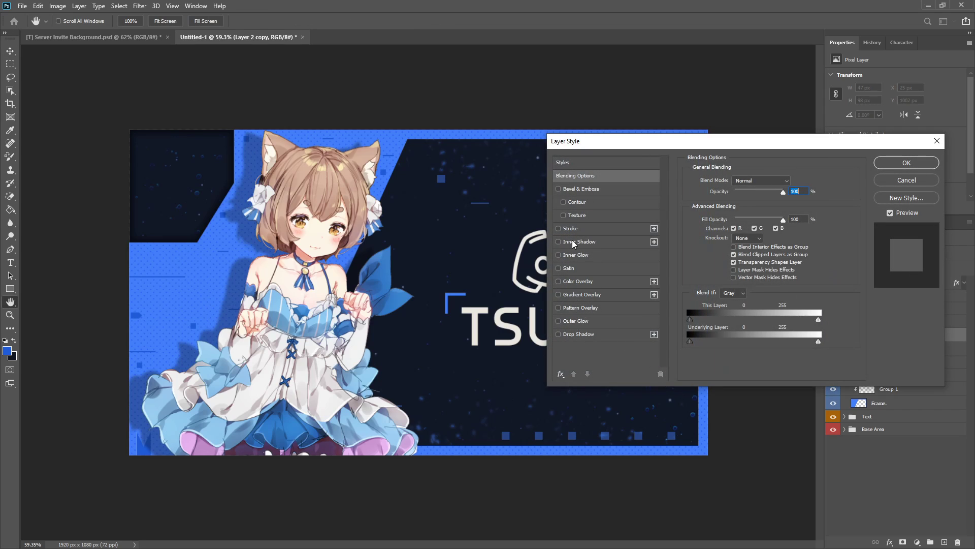
click(572, 242)
click(798, 195)
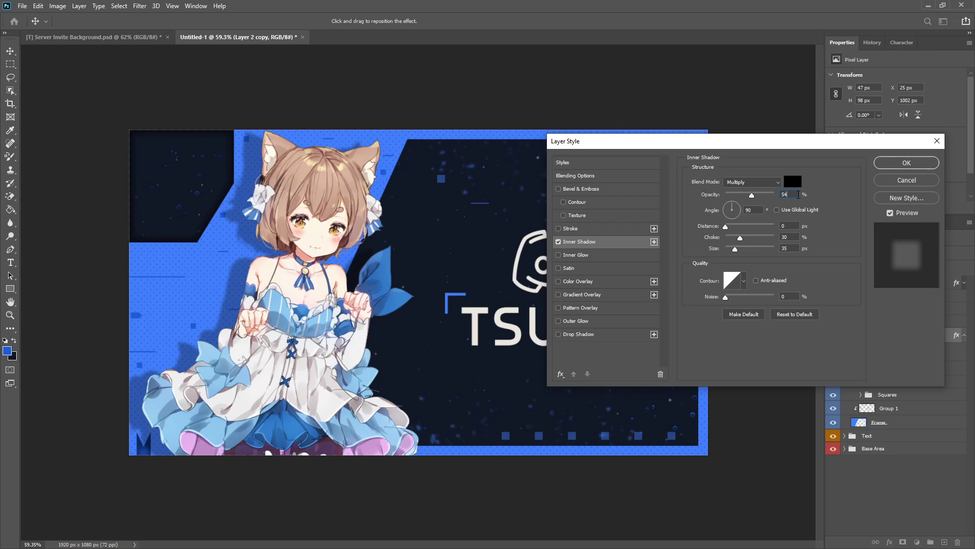
click(790, 237)
text(22)
text(8)
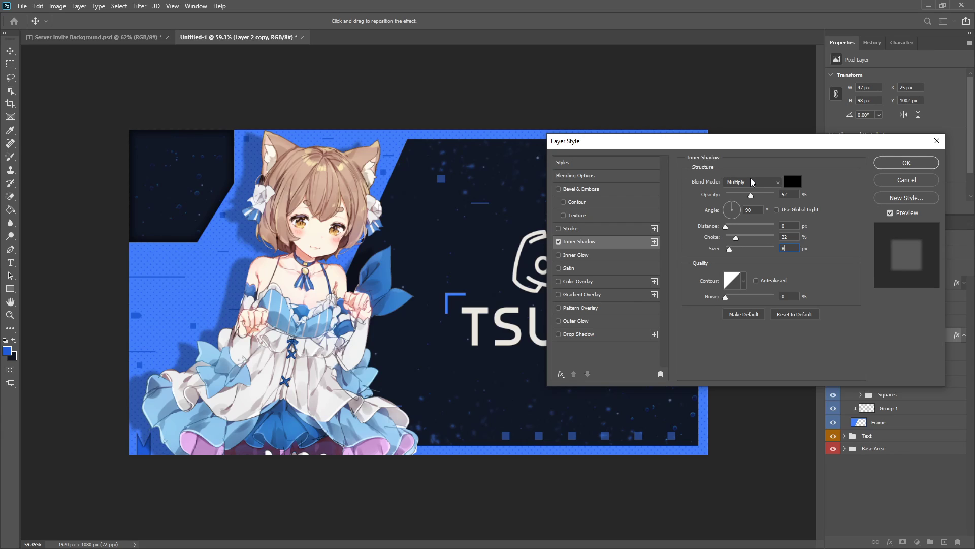
- Add a 50% diagonal-stripe Pattern Overlay, apply it, and bring up Server Invite Background.psd
click(559, 309)
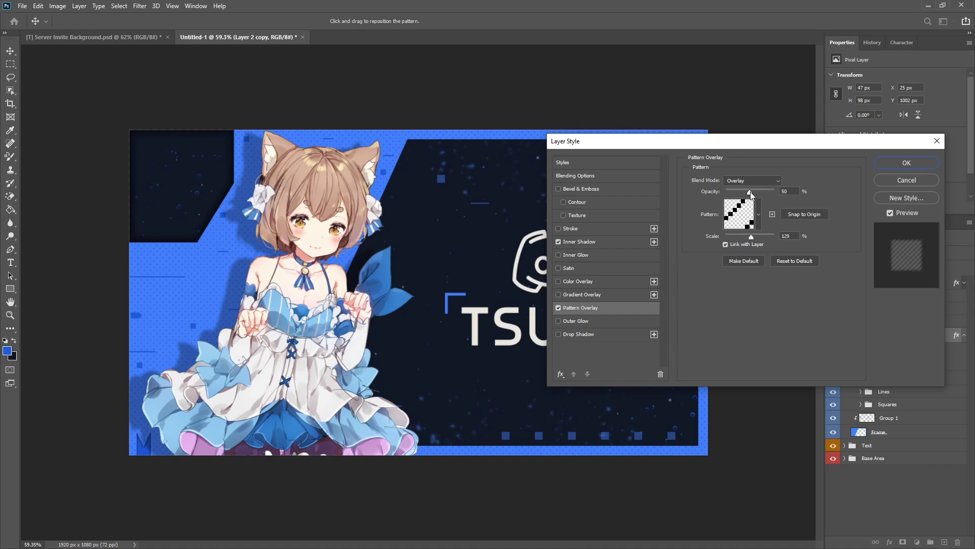
drag(750, 191, 751, 191)
click(898, 161)
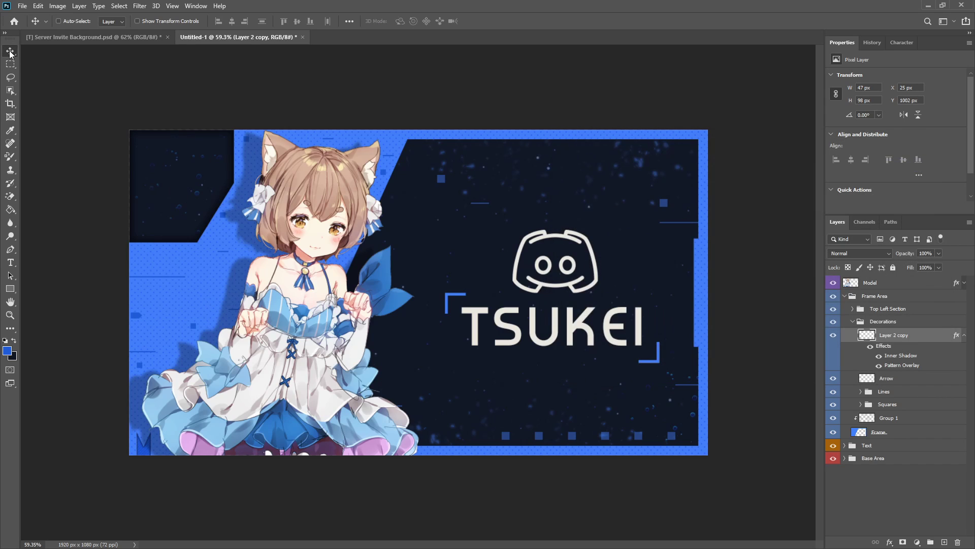
click(76, 37)
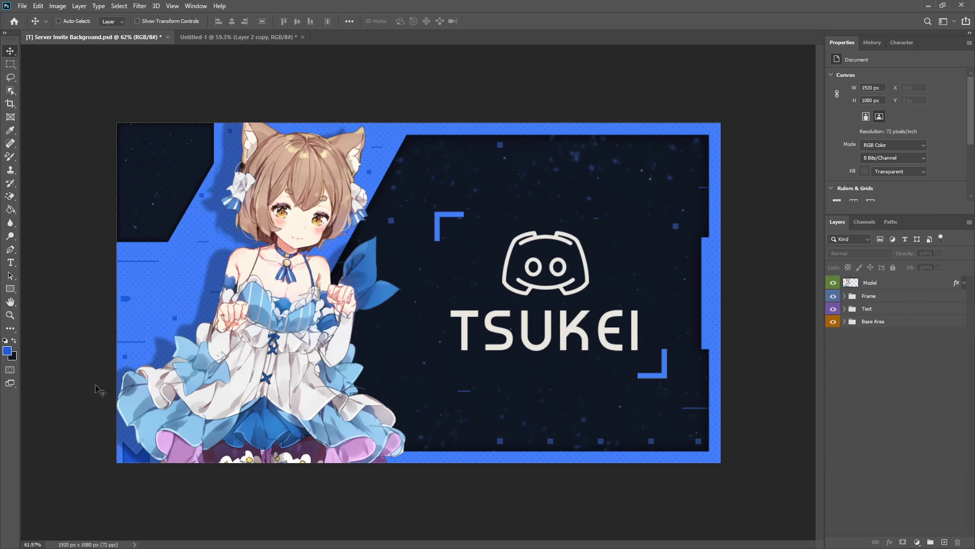
- In the Untitled-1 banner, move the bottom-left flag slightly lower, to Y 1014
click(242, 33)
scroll(115, 469, up, 5)
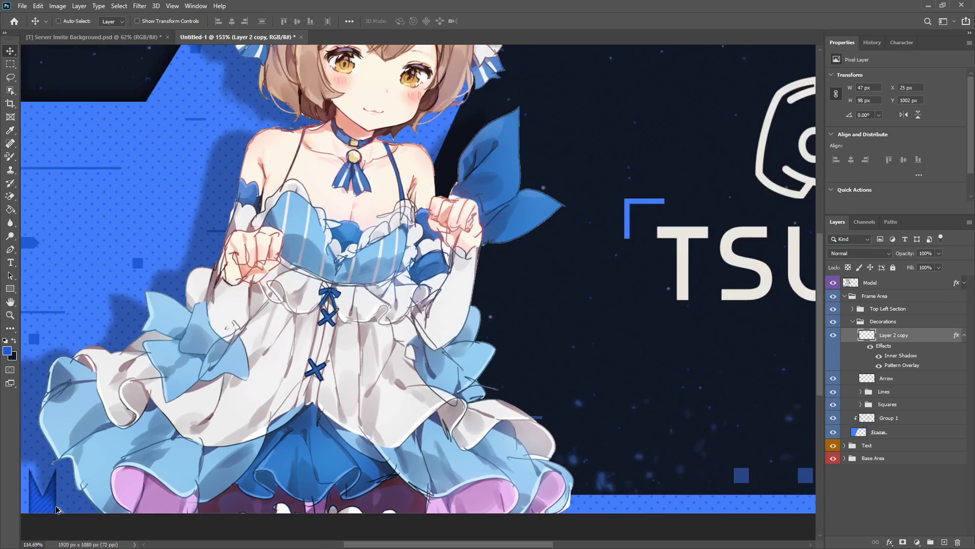
scroll(55, 510, down, 4)
scroll(51, 513, up, 6)
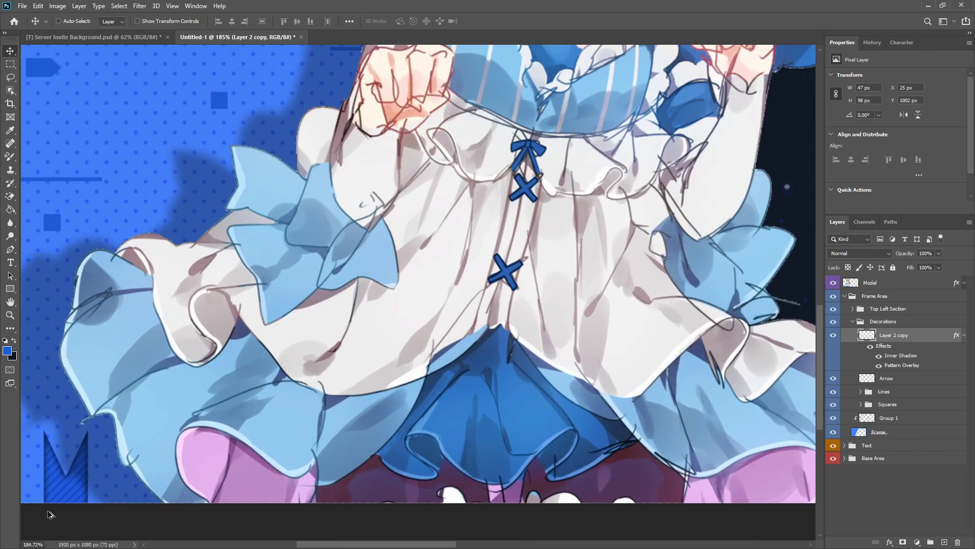
scroll(51, 514, up, 3)
scroll(106, 469, down, 10)
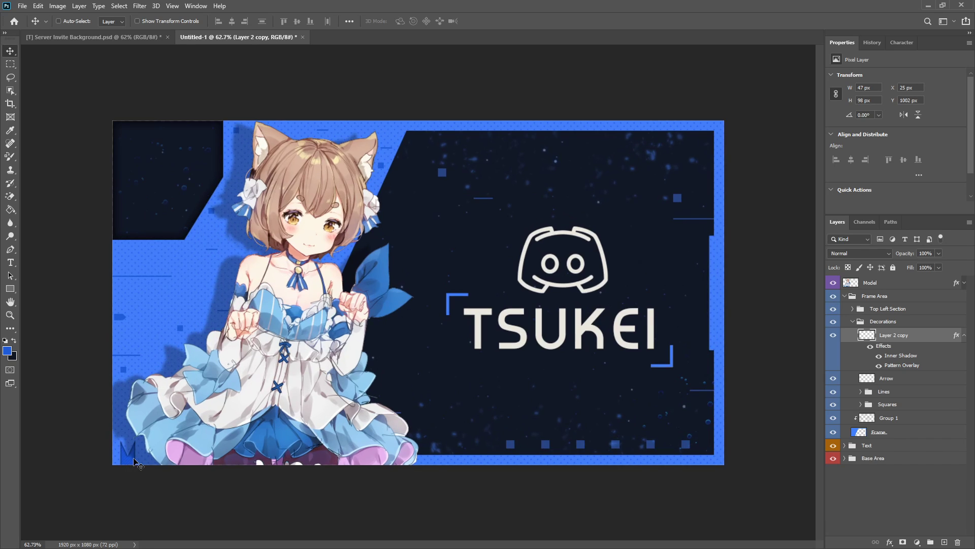
scroll(135, 459, up, 7)
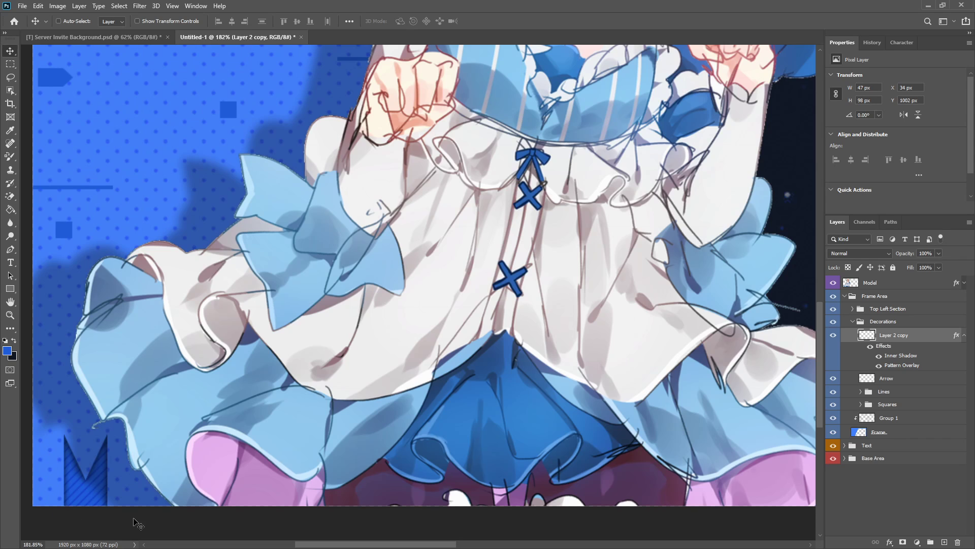
scroll(137, 510, down, 1)
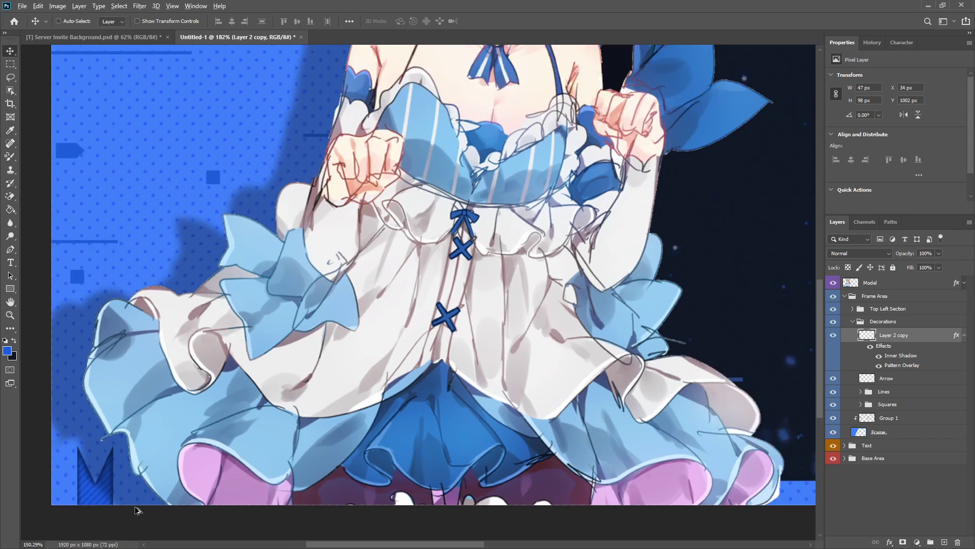
scroll(136, 510, down, 4)
scroll(134, 507, up, 1)
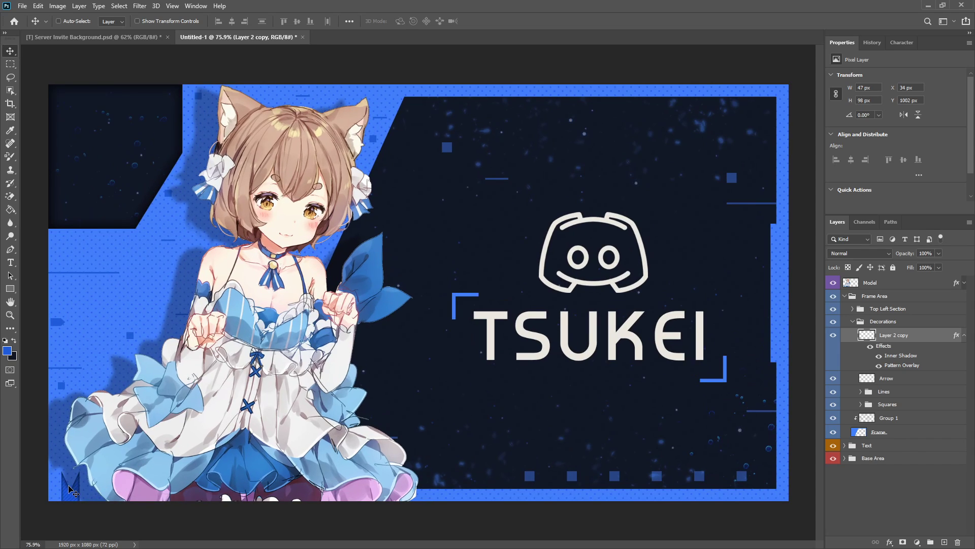
drag(69, 490, 69, 494)
- Rename the Layer 2 copy flag layer to 'Flag'
scroll(256, 362, down, 3)
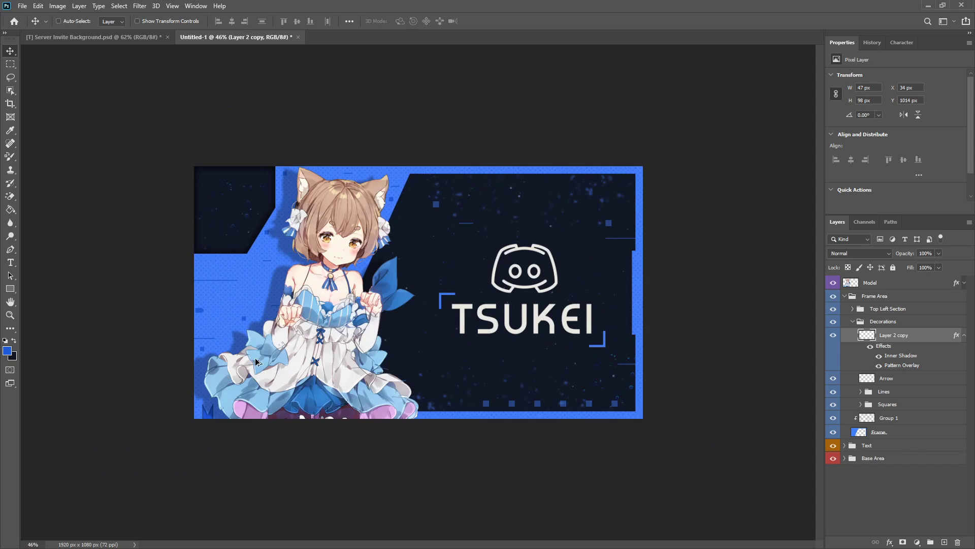
scroll(265, 356, down, 1)
scroll(279, 347, up, 2)
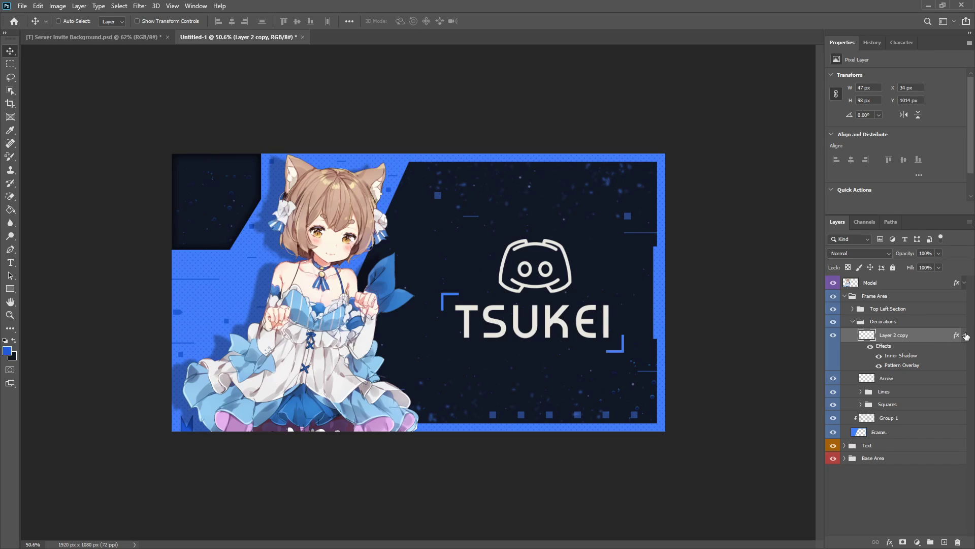
click(965, 335)
double_click(895, 335)
text(F)
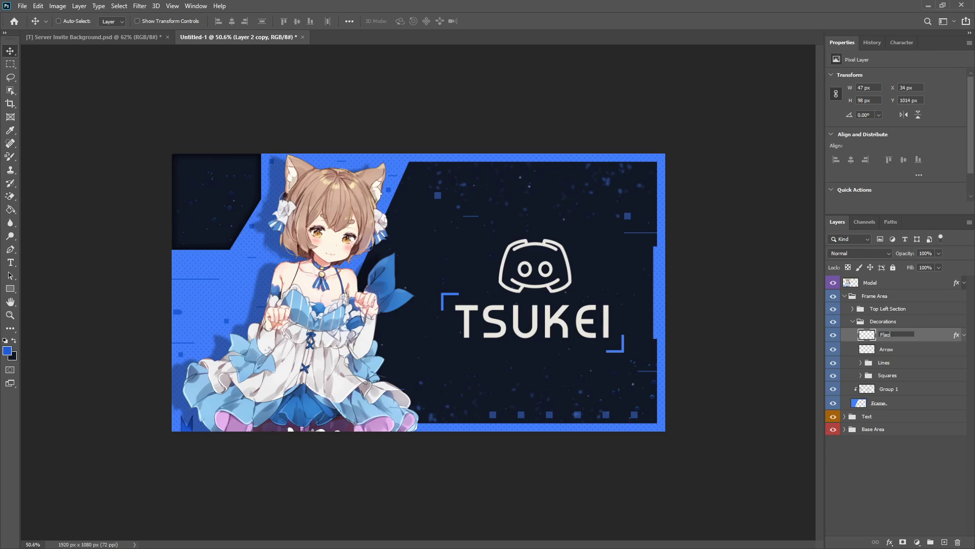
text(lag)
key(Return)
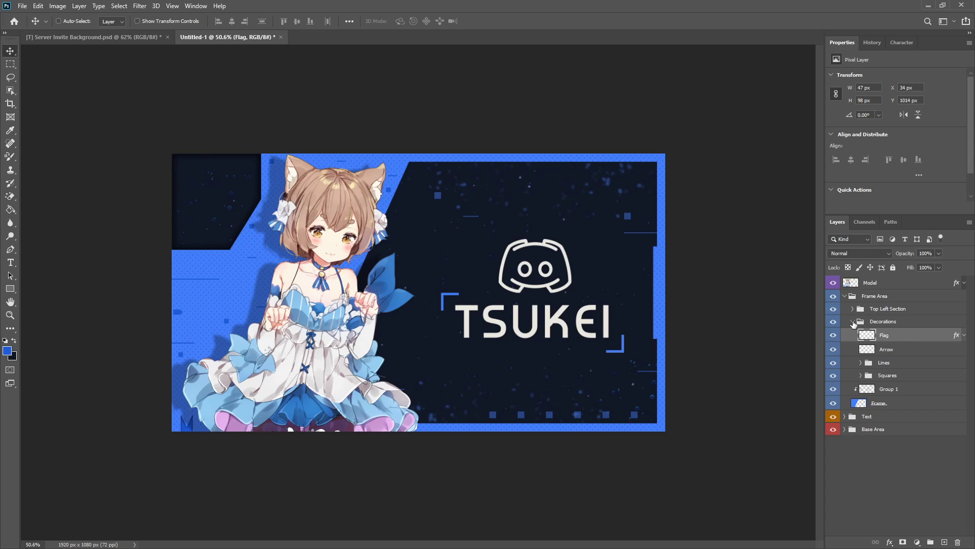
- Collapse the Decorations group and select the Frame layer
click(853, 322)
click(879, 465)
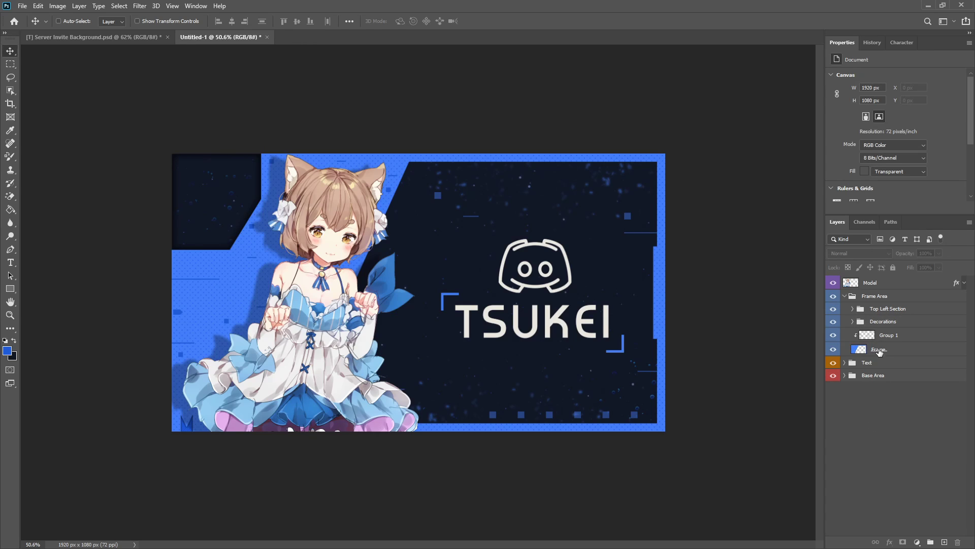
click(880, 351)
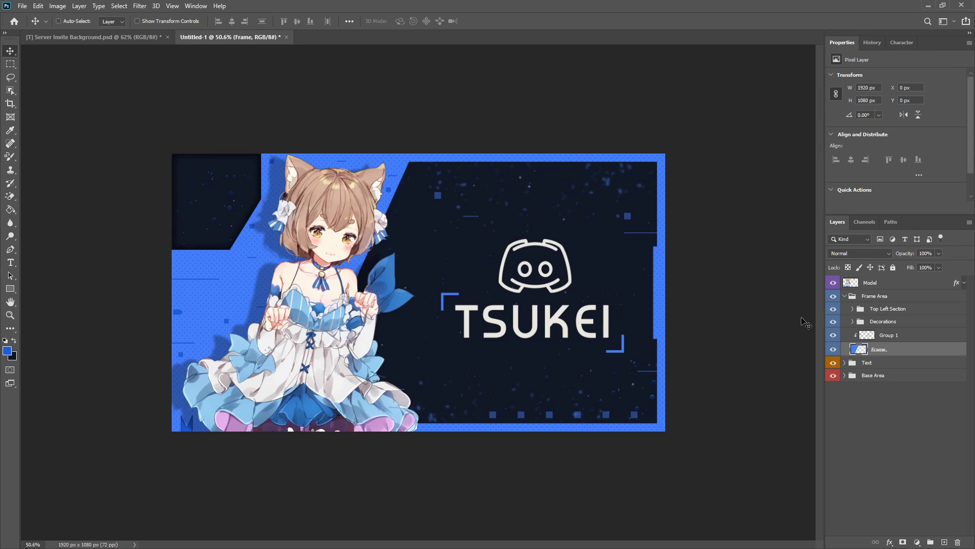
- Give the Frame layer a pink #df52a2 Color Overlay, then rasterize the layer style into its pixels
right_click(883, 351)
click(482, 263)
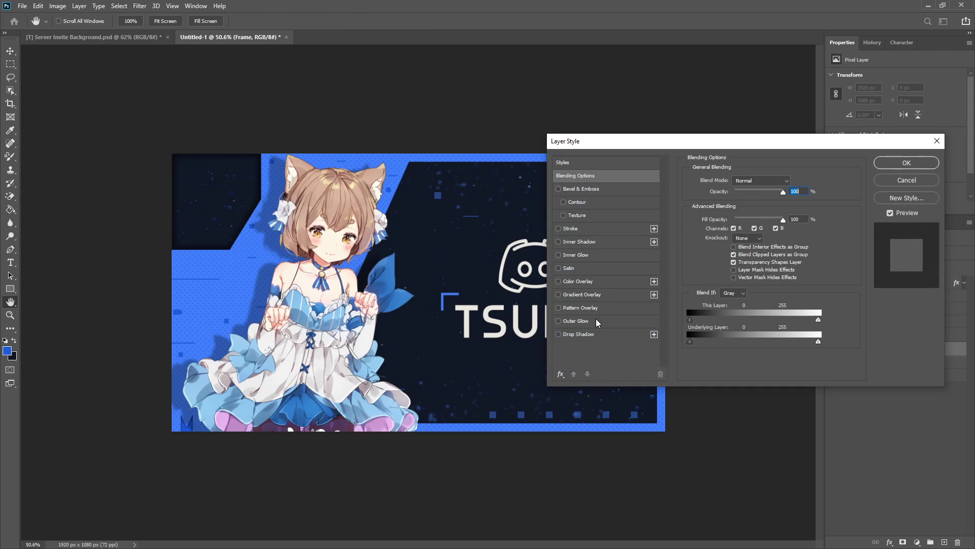
click(577, 281)
click(792, 181)
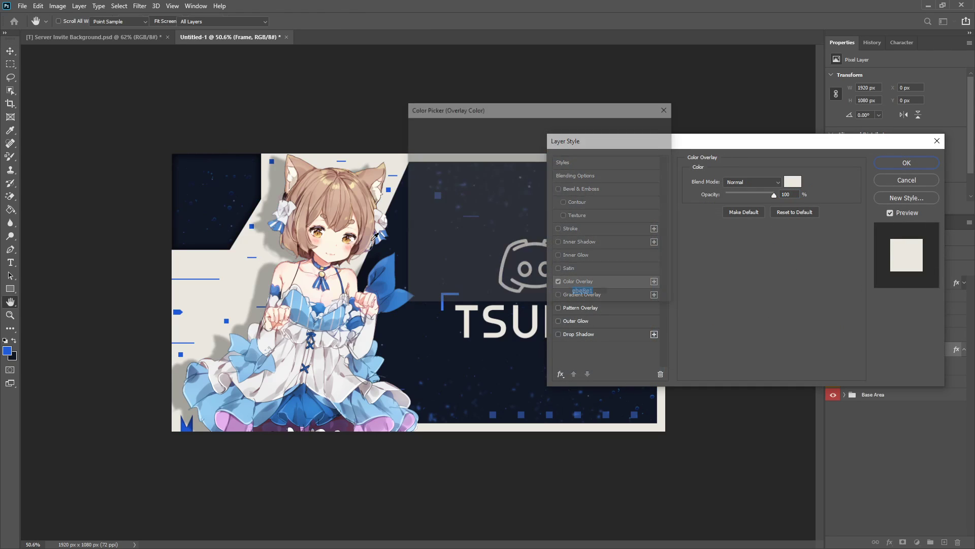
click(555, 146)
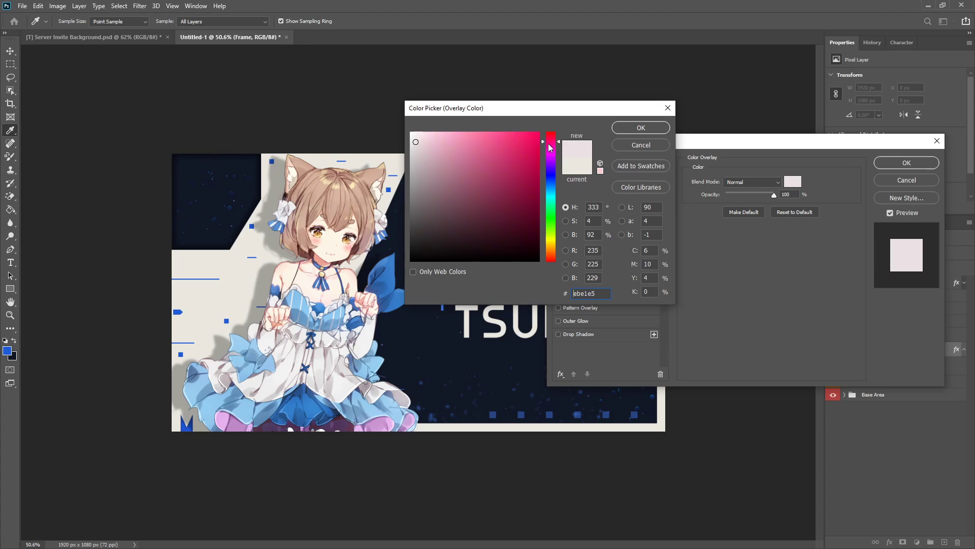
mouse_move(491, 165)
mouse_down()
mouse_move(505, 149)
mouse_move(496, 160)
mouse_move(492, 148)
mouse_up()
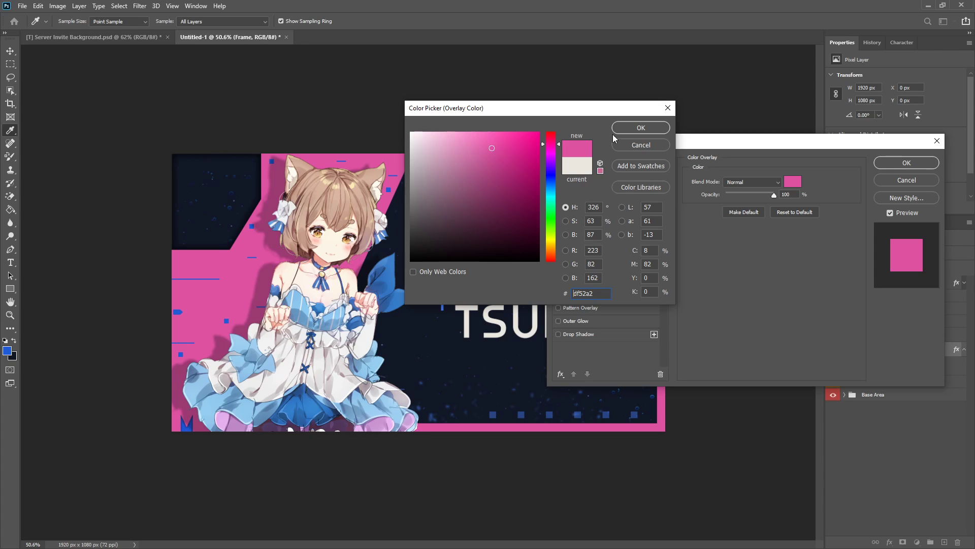
click(641, 127)
click(907, 163)
right_click(888, 371)
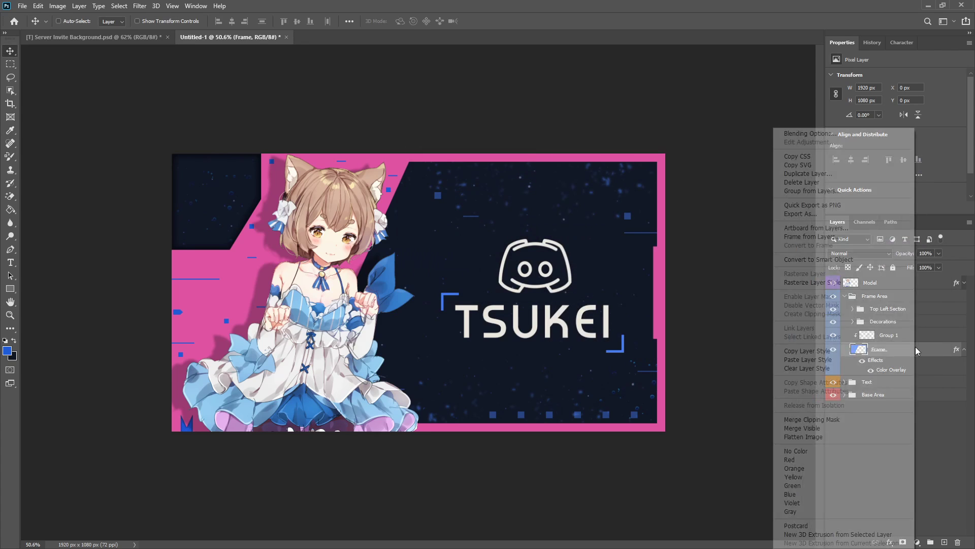
click(811, 281)
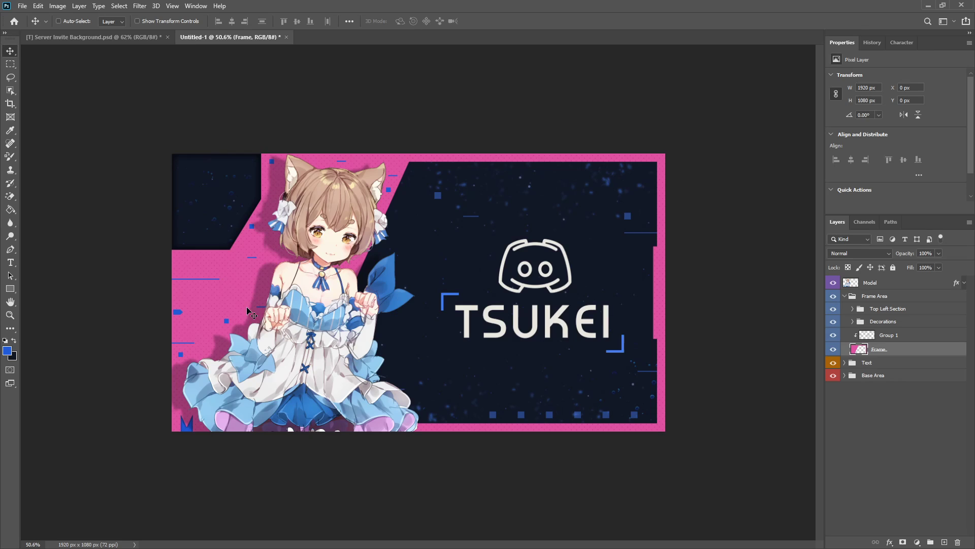